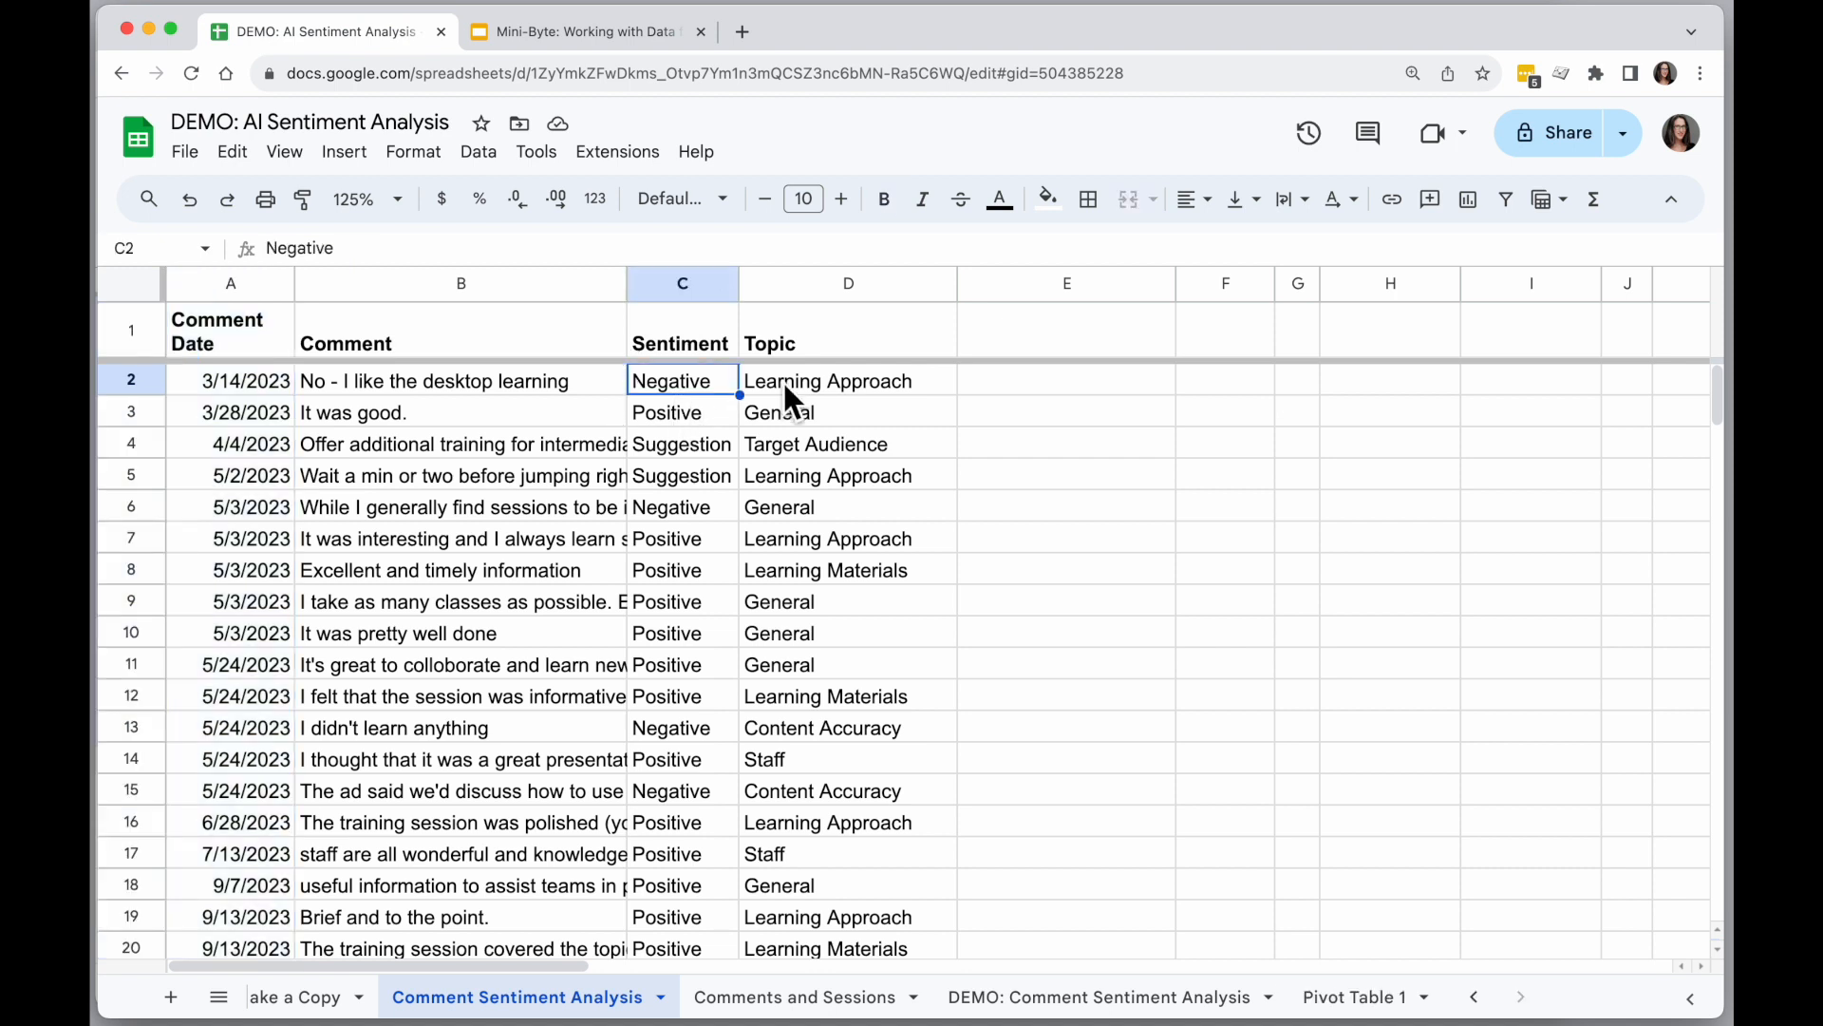
# Examine the comments with their sentiment and topic entries, and the slide on counting negative comments per topic.
pyautogui.click(823, 383)
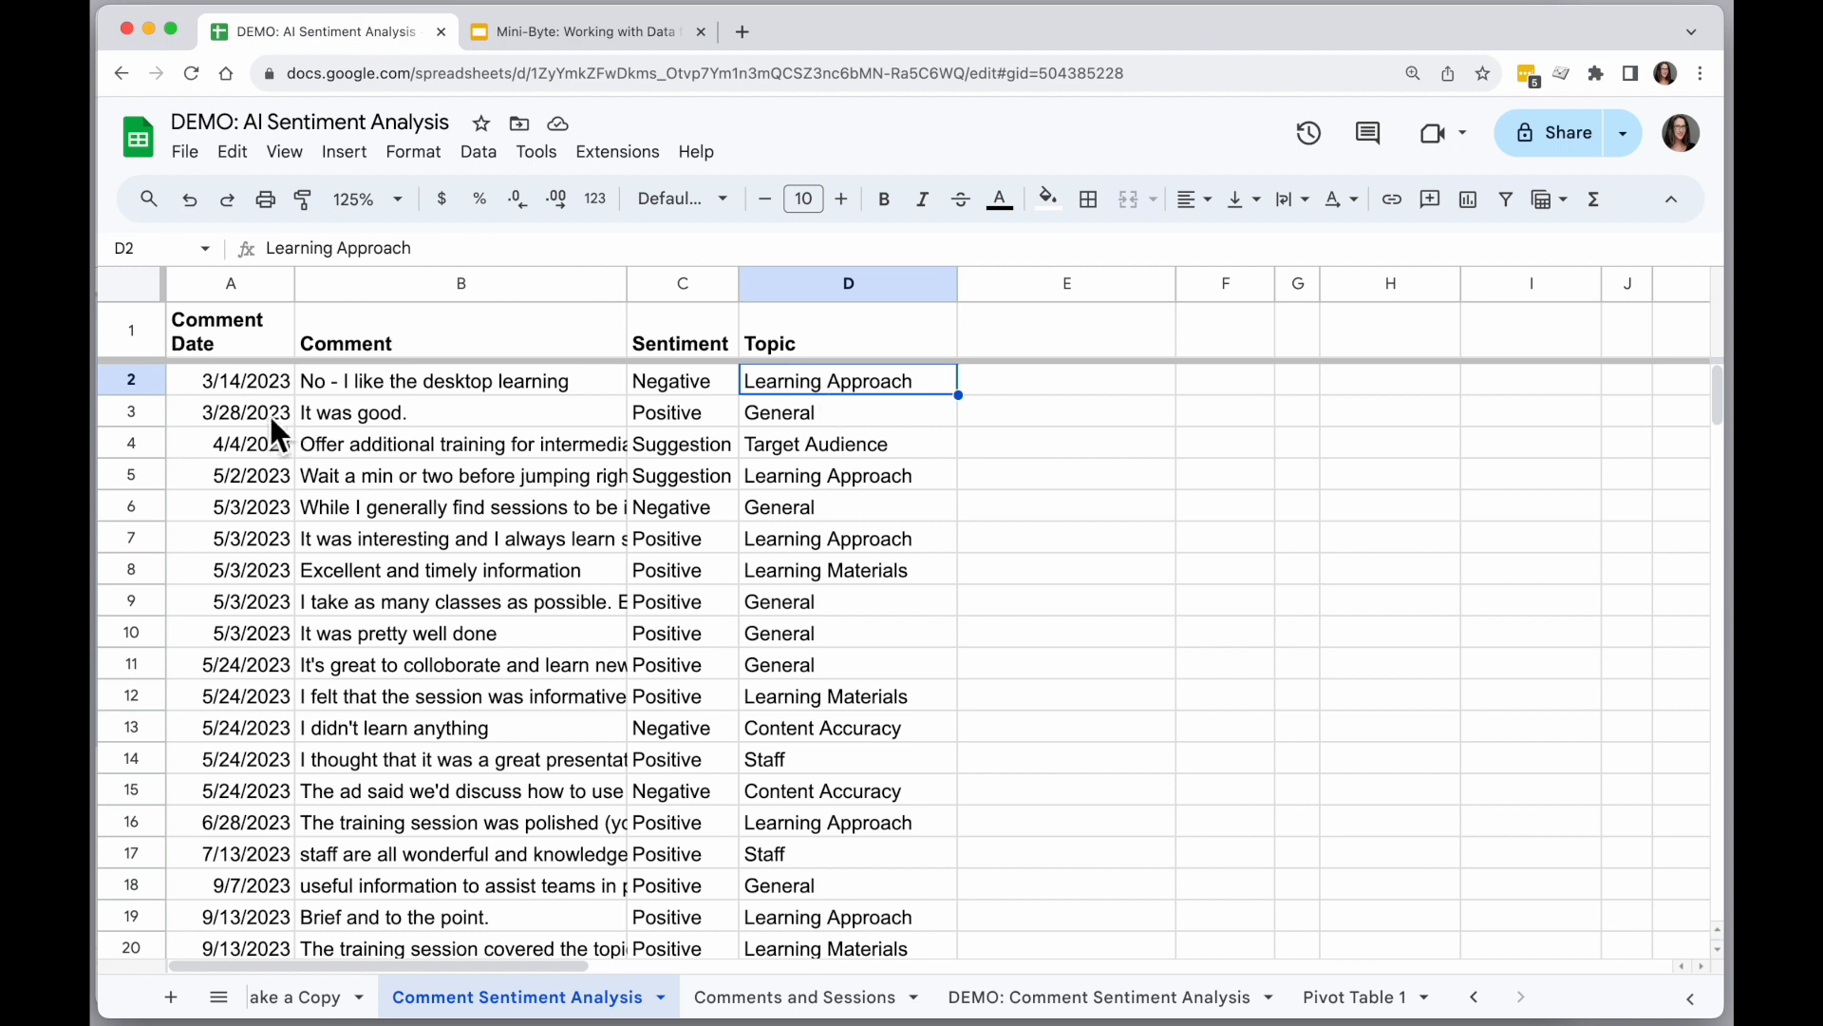
pyautogui.scroll(-12, 376, 497)
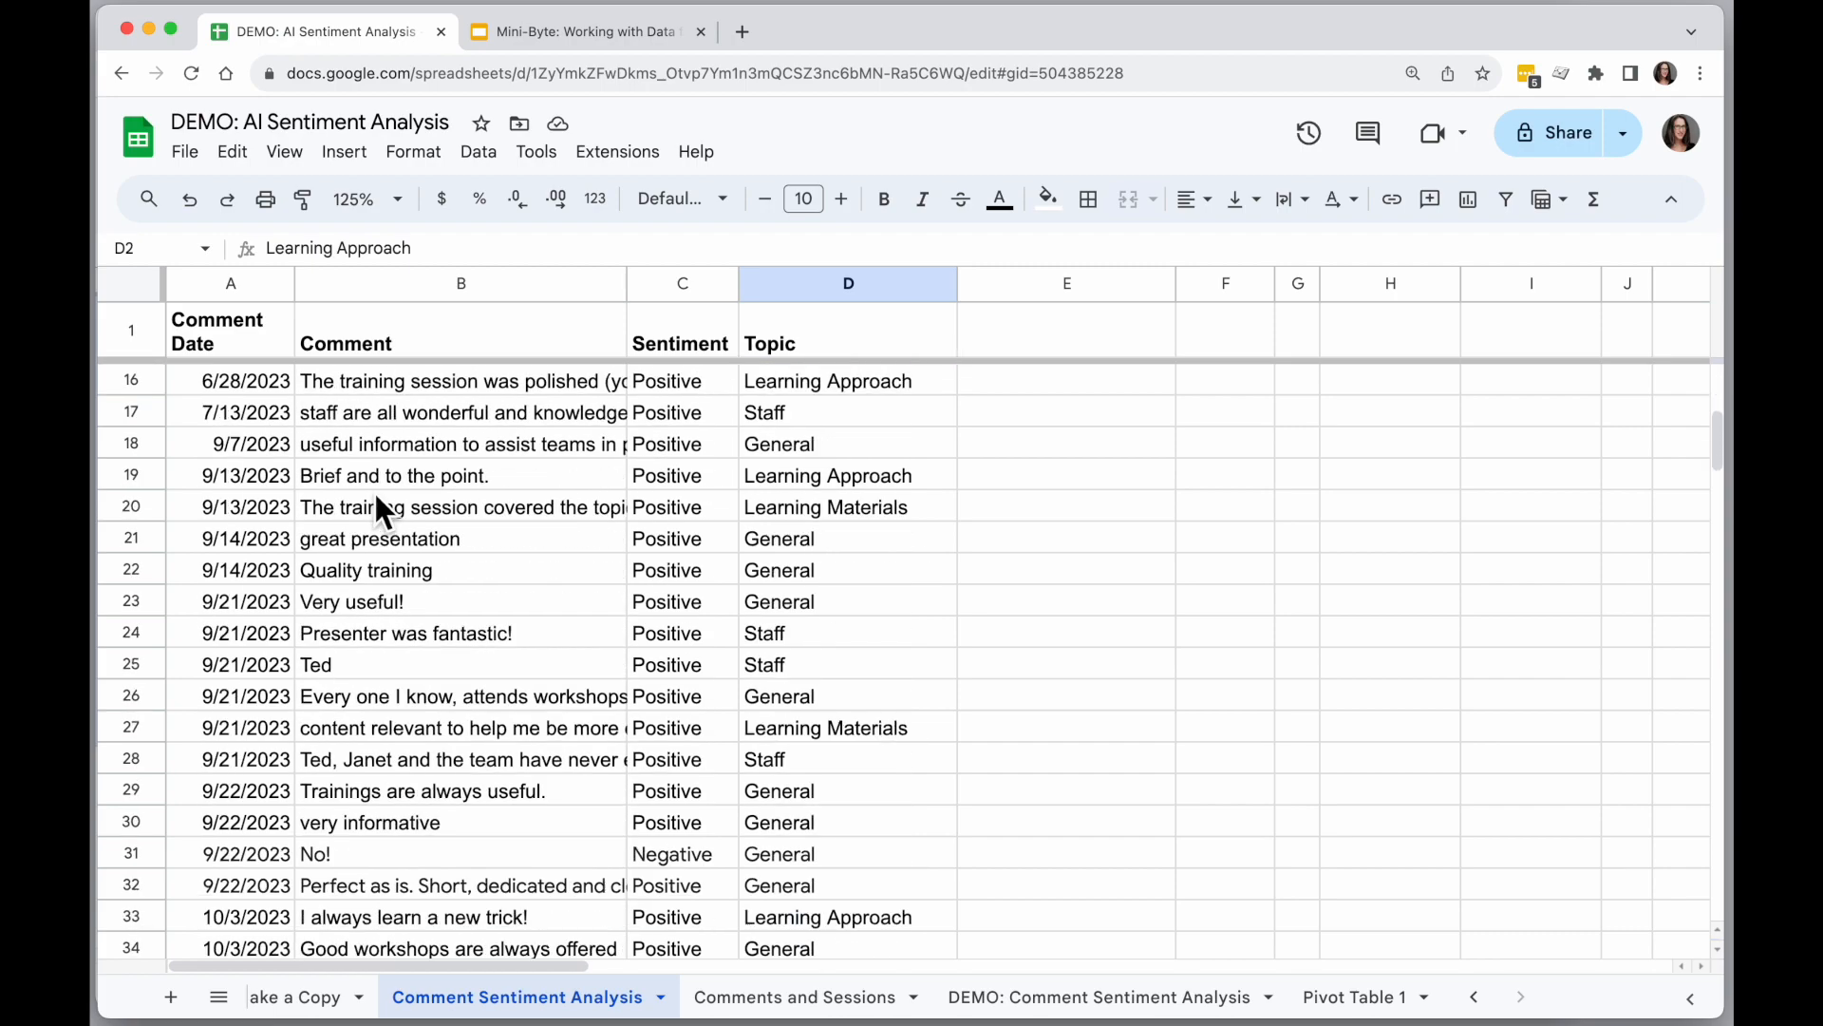
pyautogui.scroll(-10, 376, 498)
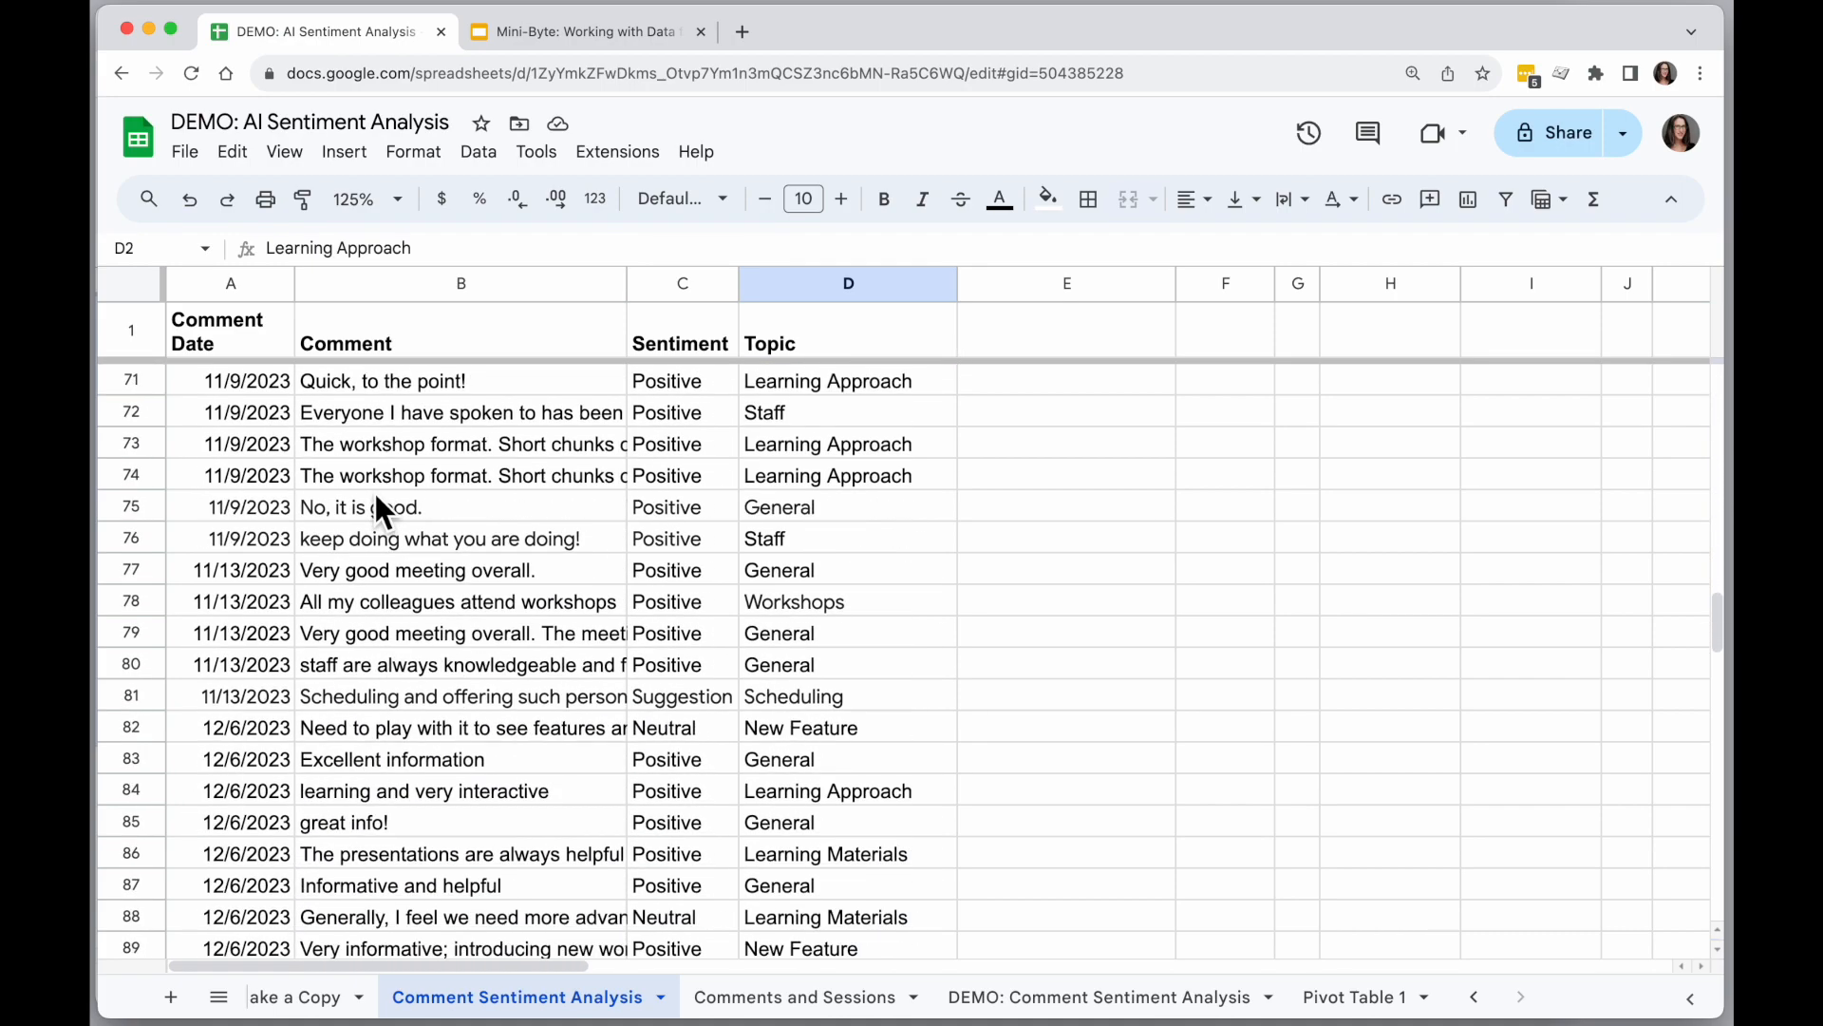
pyautogui.scroll(20, 376, 499)
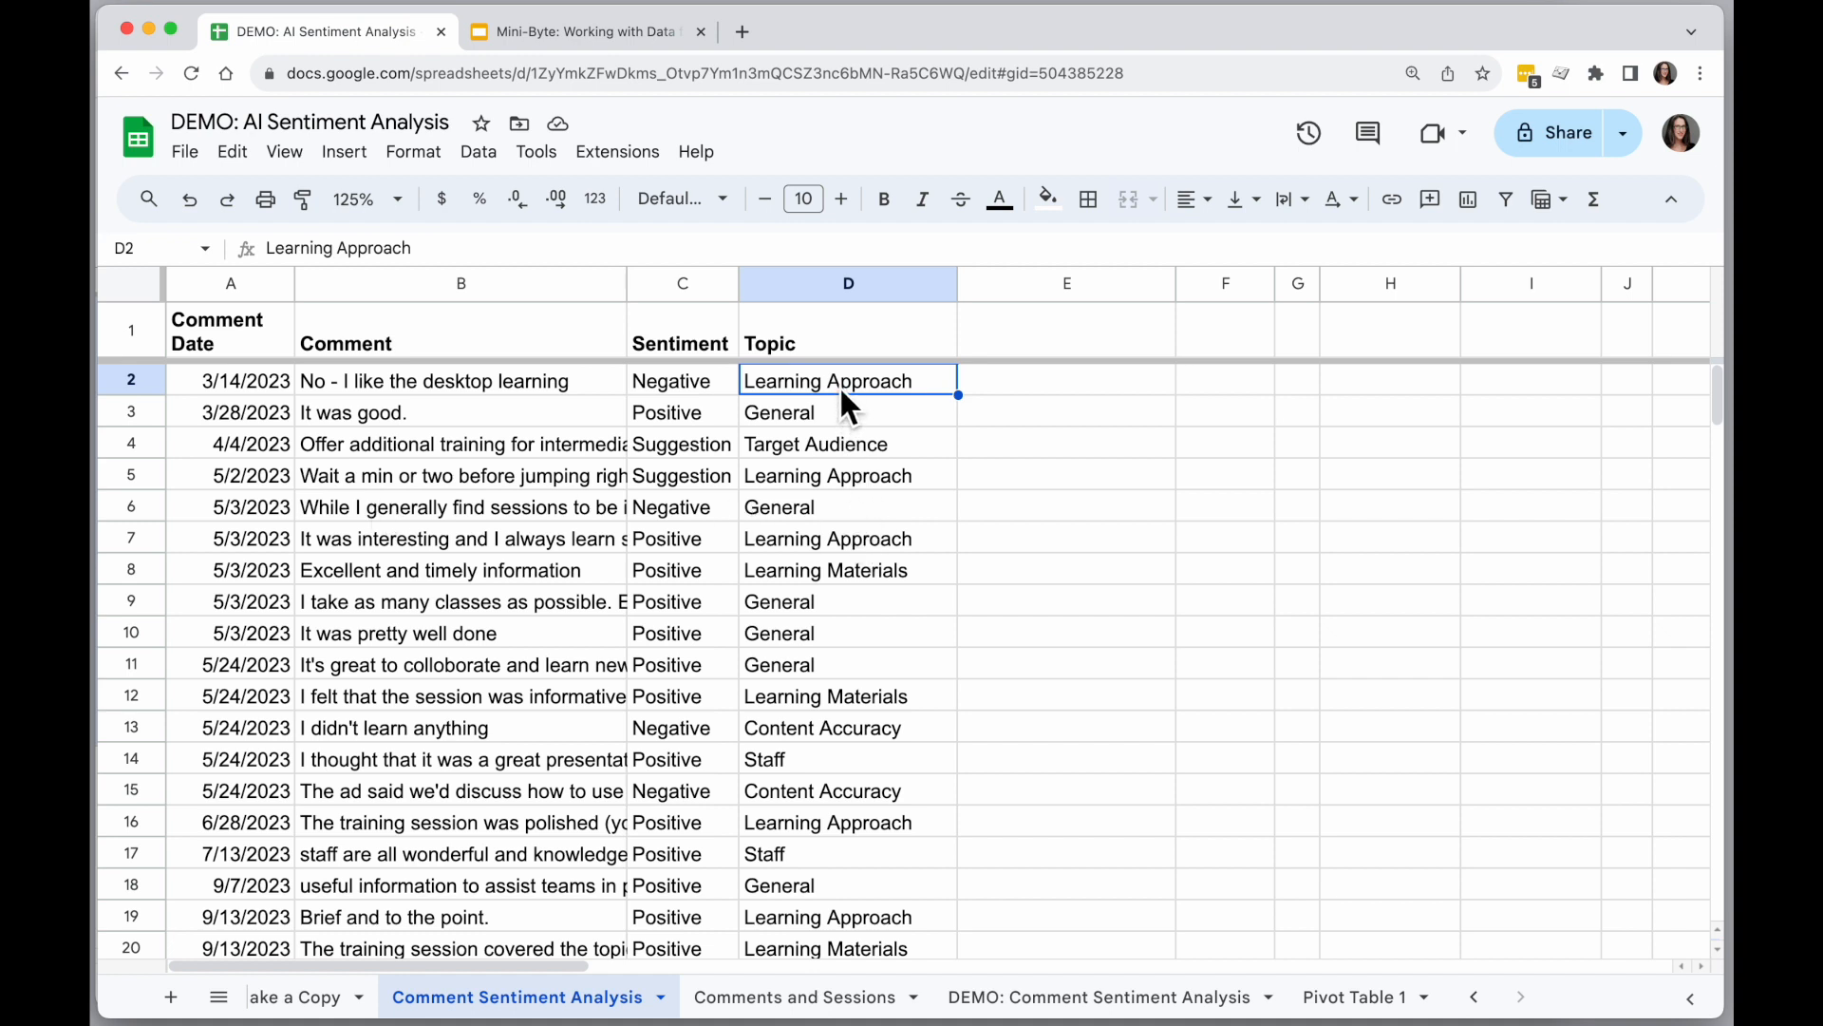
pyautogui.click(836, 540)
pyautogui.click(851, 570)
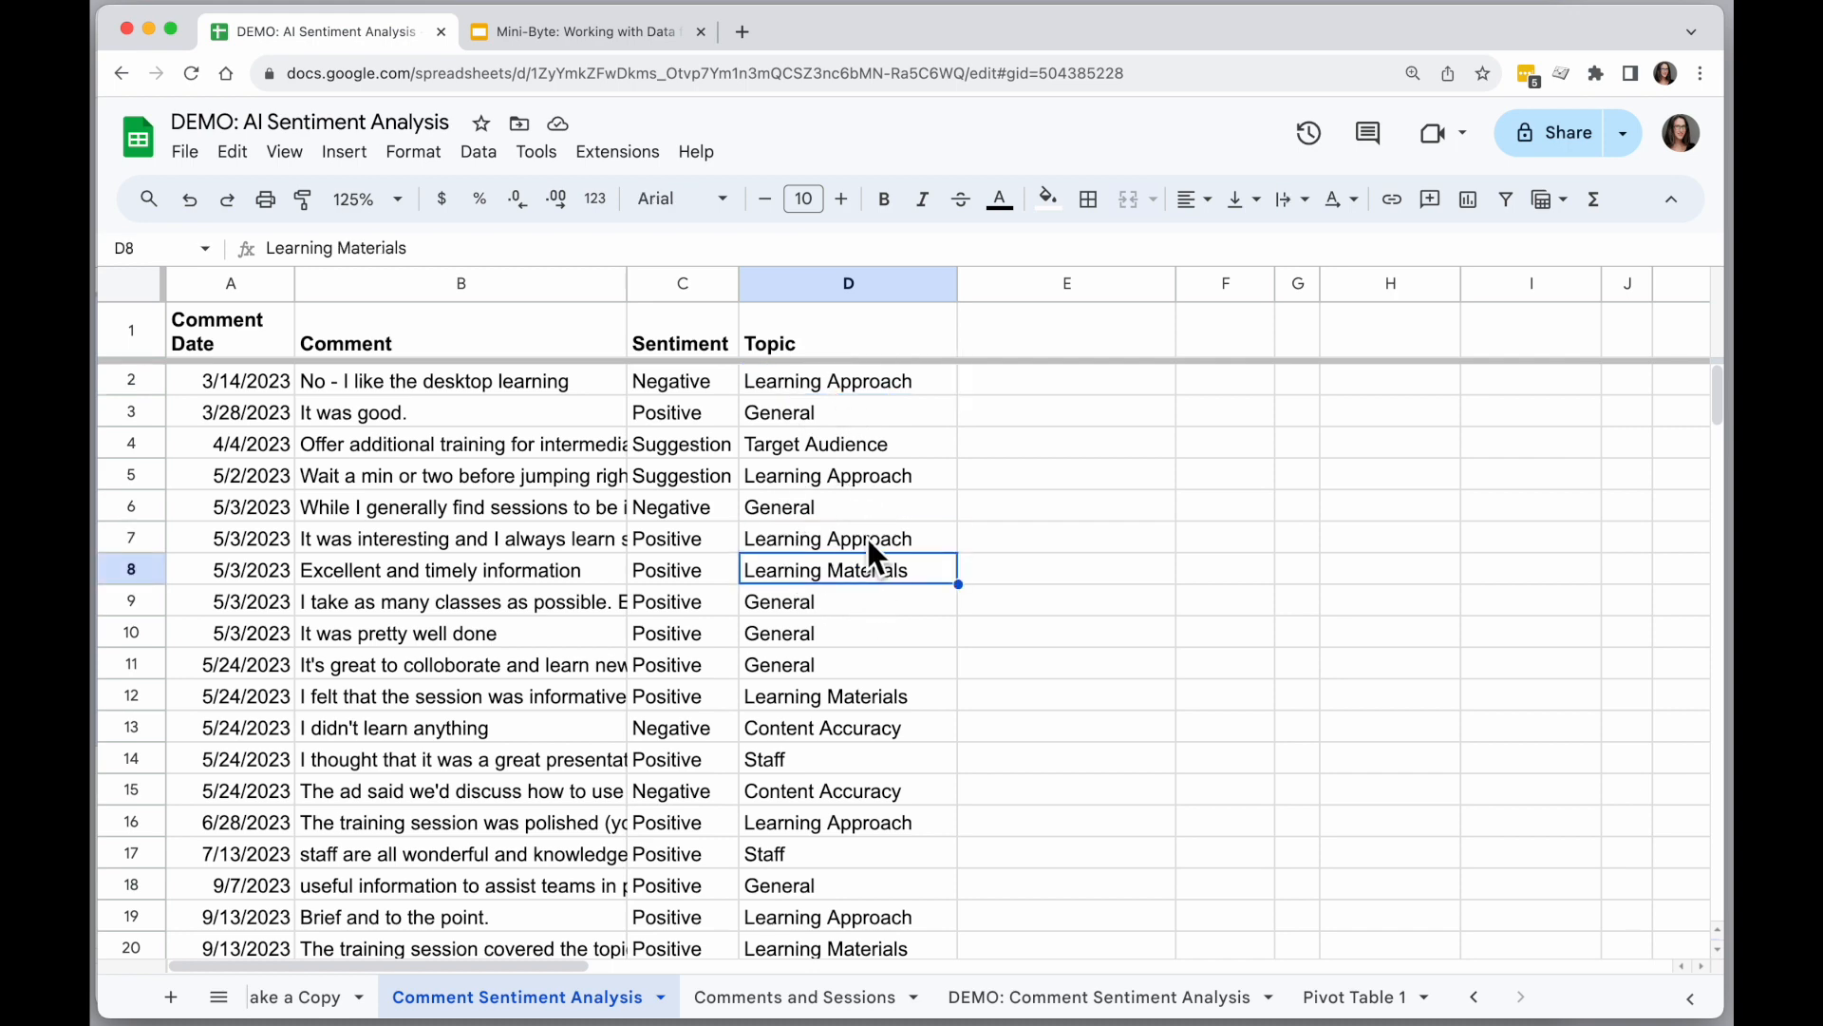
pyautogui.click(556, 36)
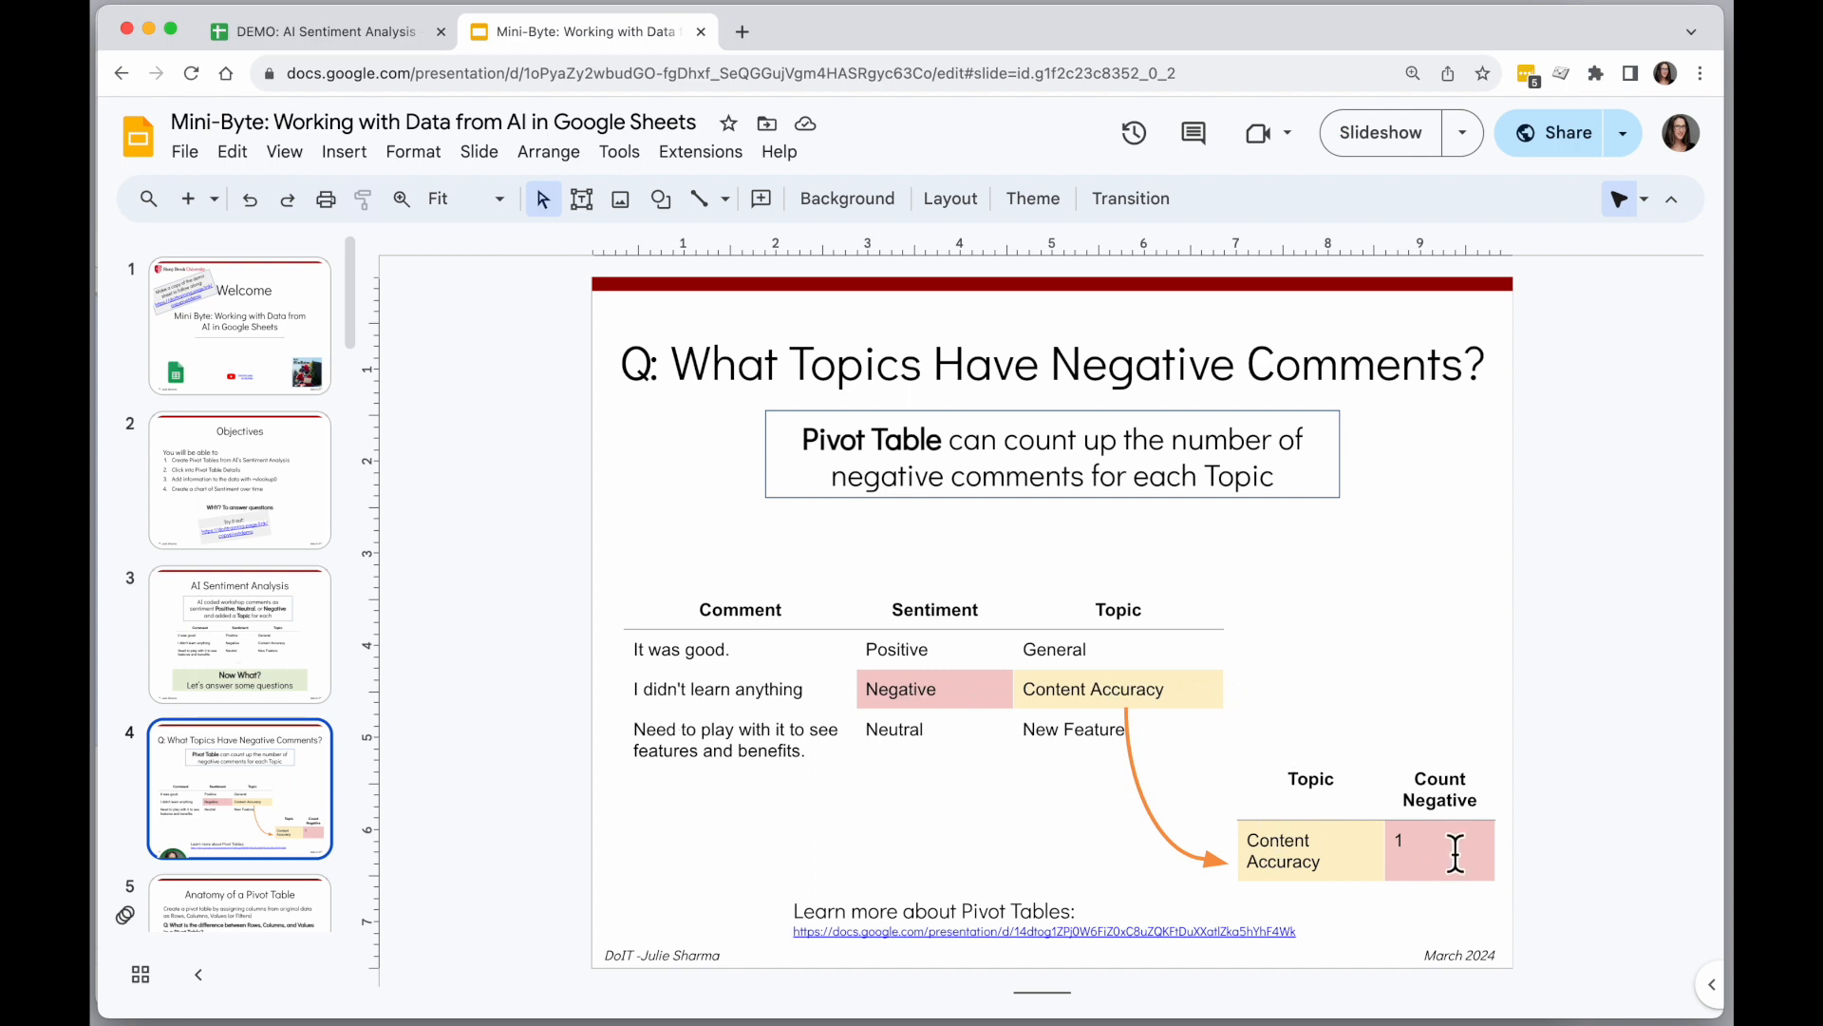
pyautogui.click(338, 29)
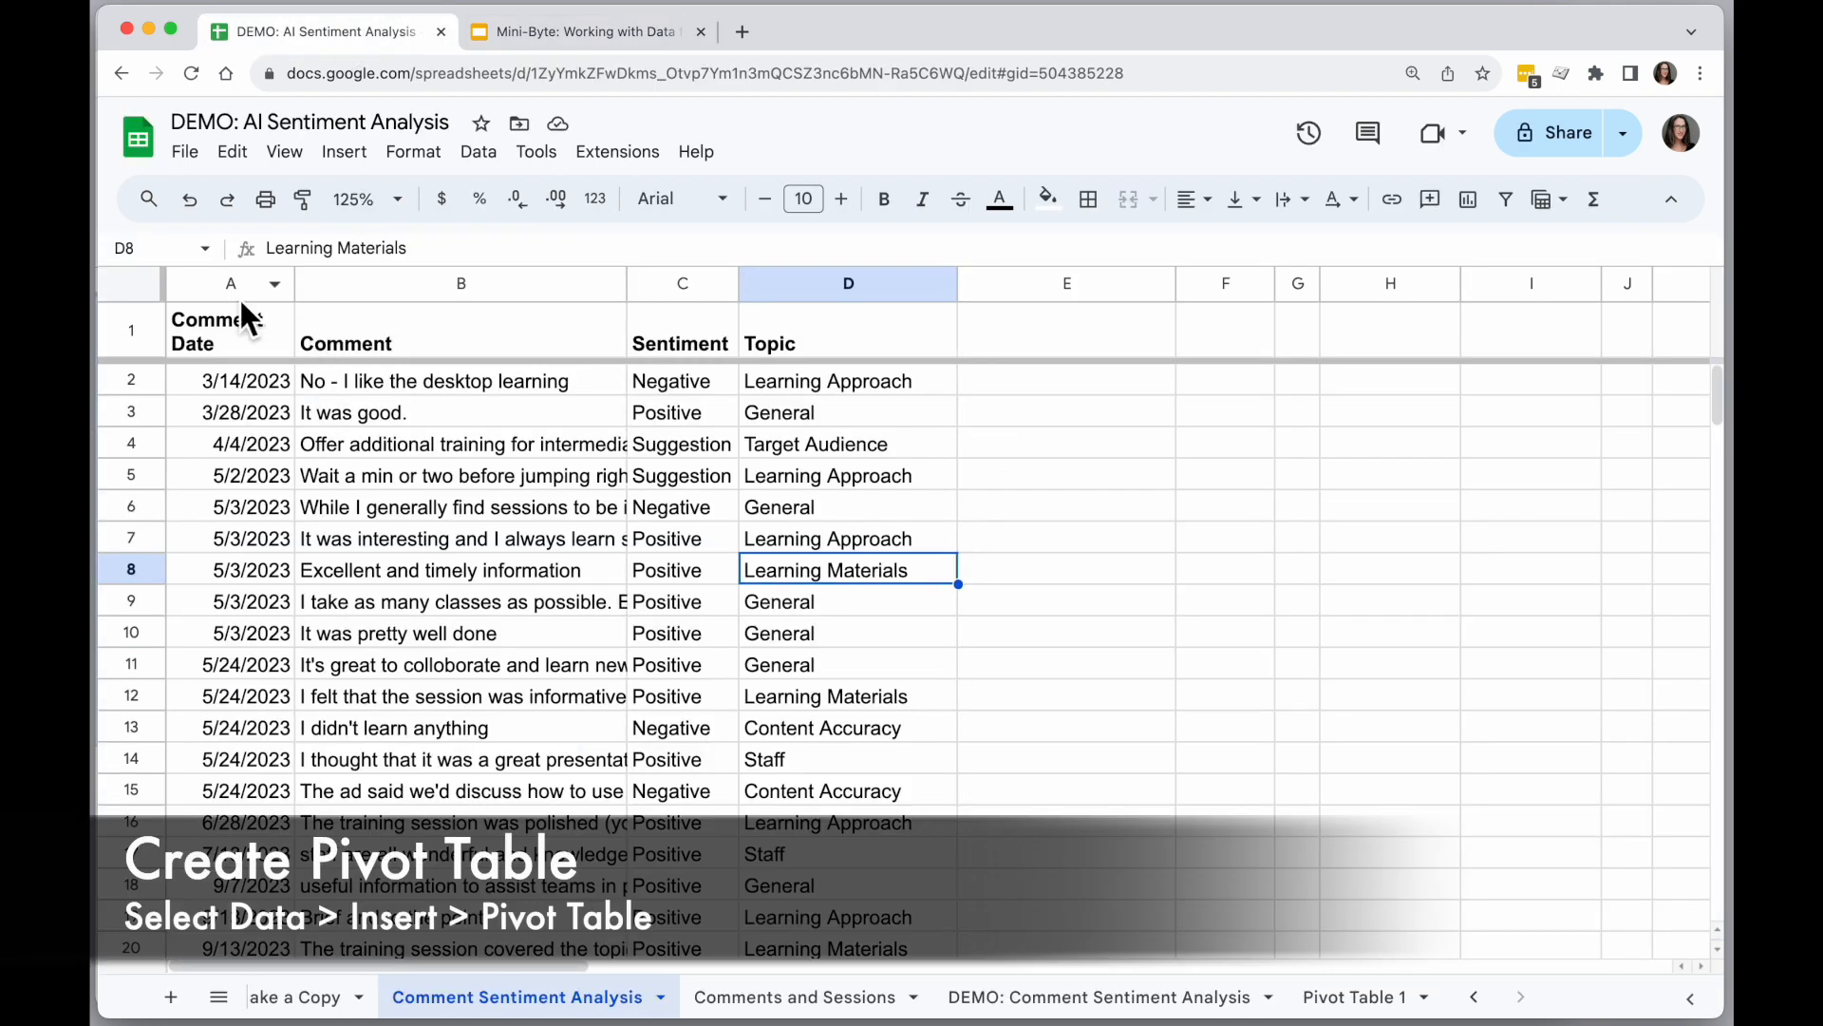
# Create a pivot table from columns A:D, placed in the existing Comment Sentiment Analysis sheet at cell F1.
pyautogui.moveTo(830, 283); pyautogui.dragTo(204, 283)
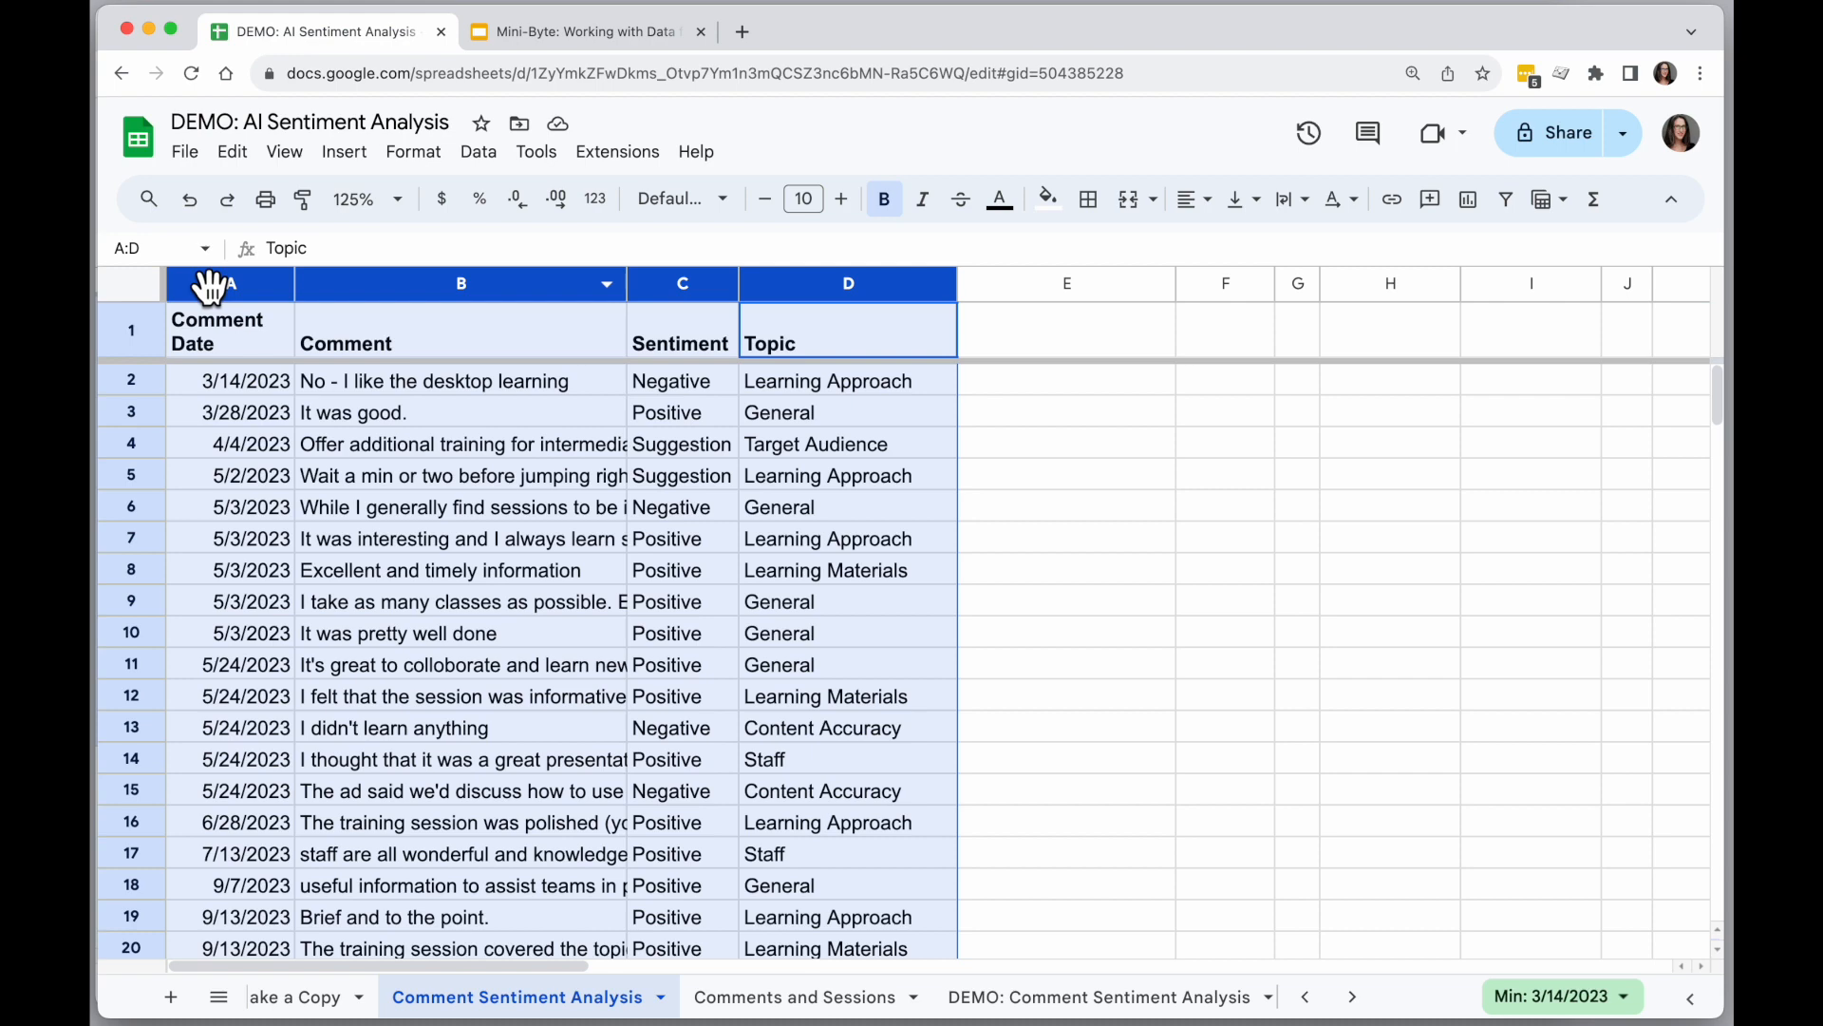
pyautogui.click(343, 152)
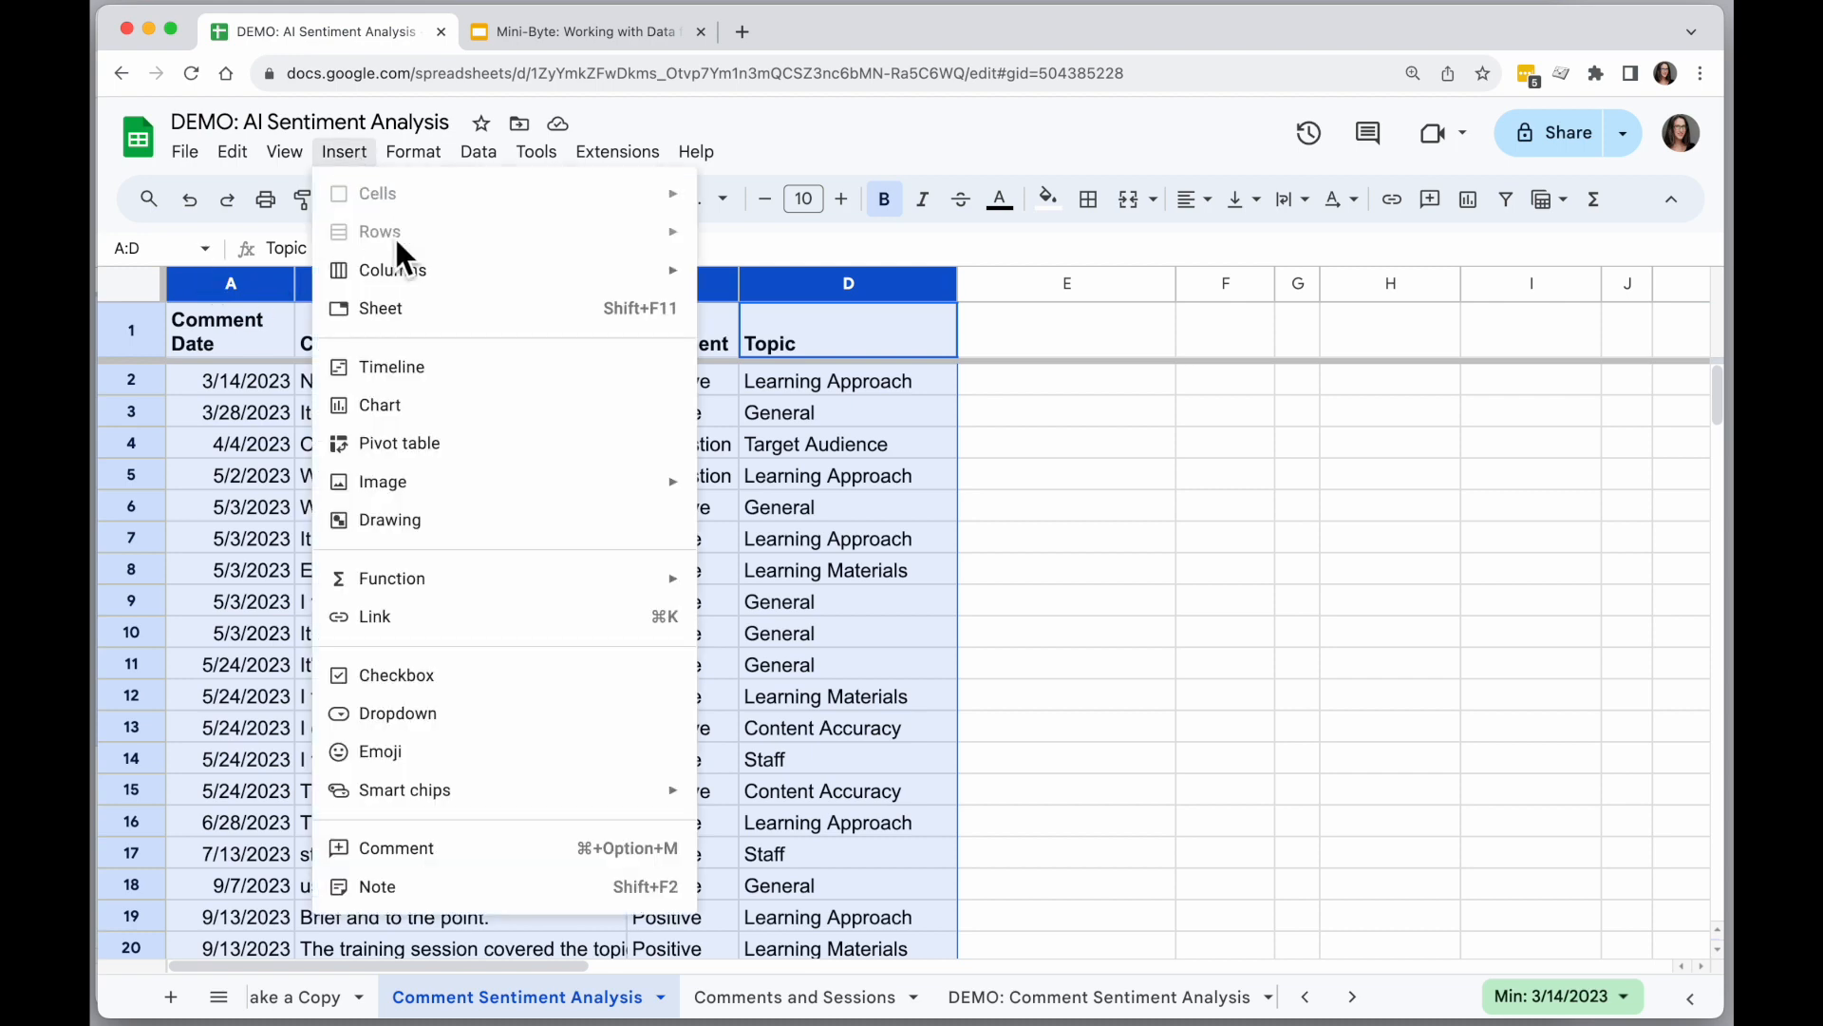
pyautogui.click(456, 444)
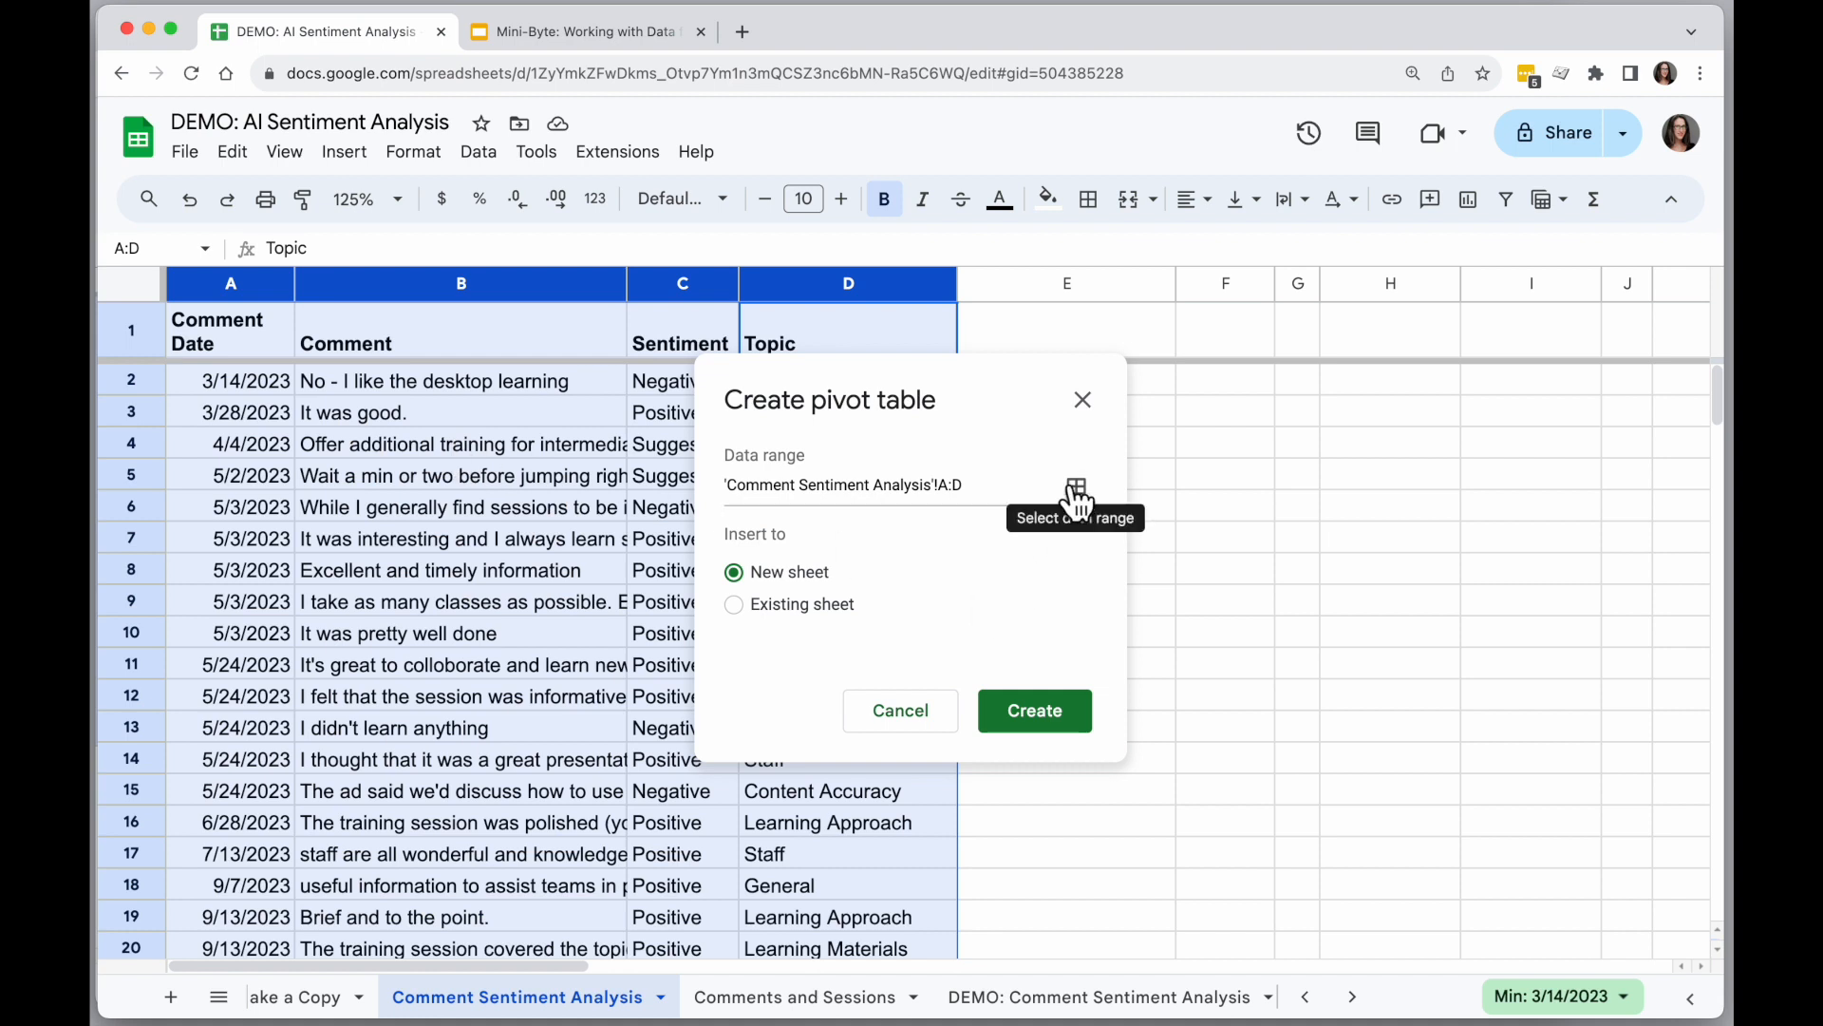
pyautogui.click(739, 605)
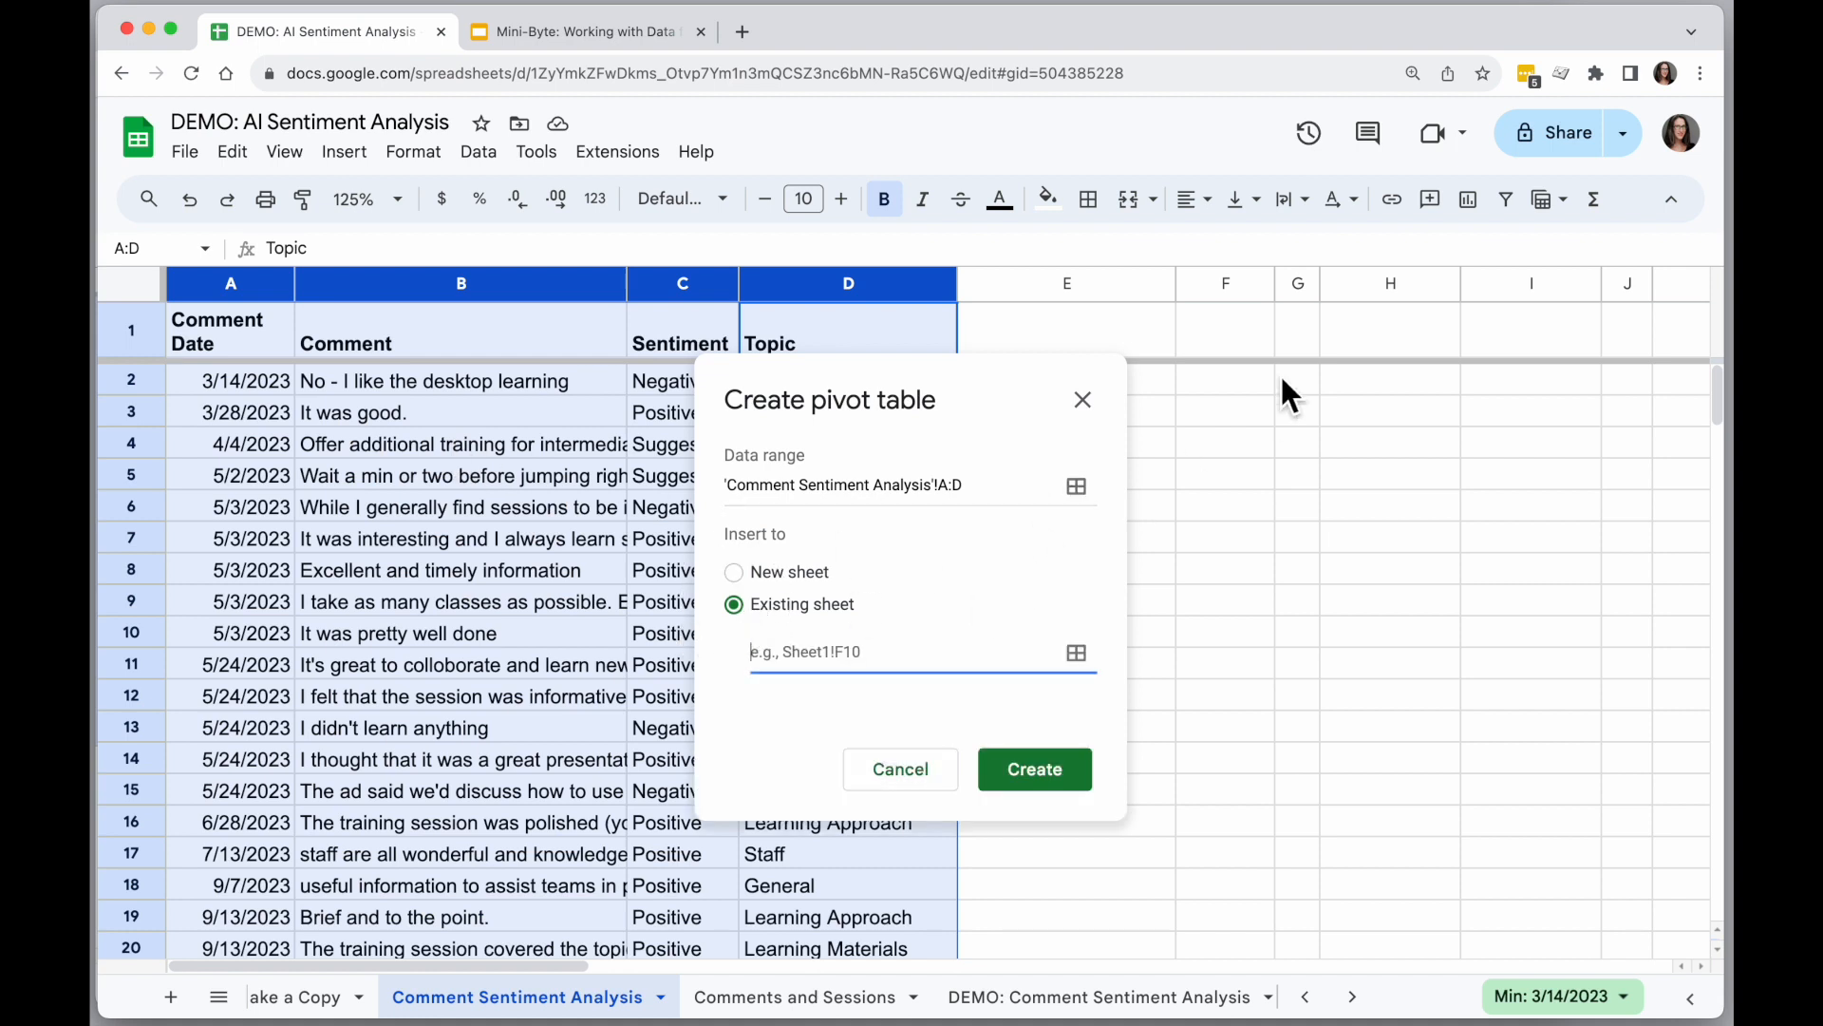
pyautogui.click(1223, 326)
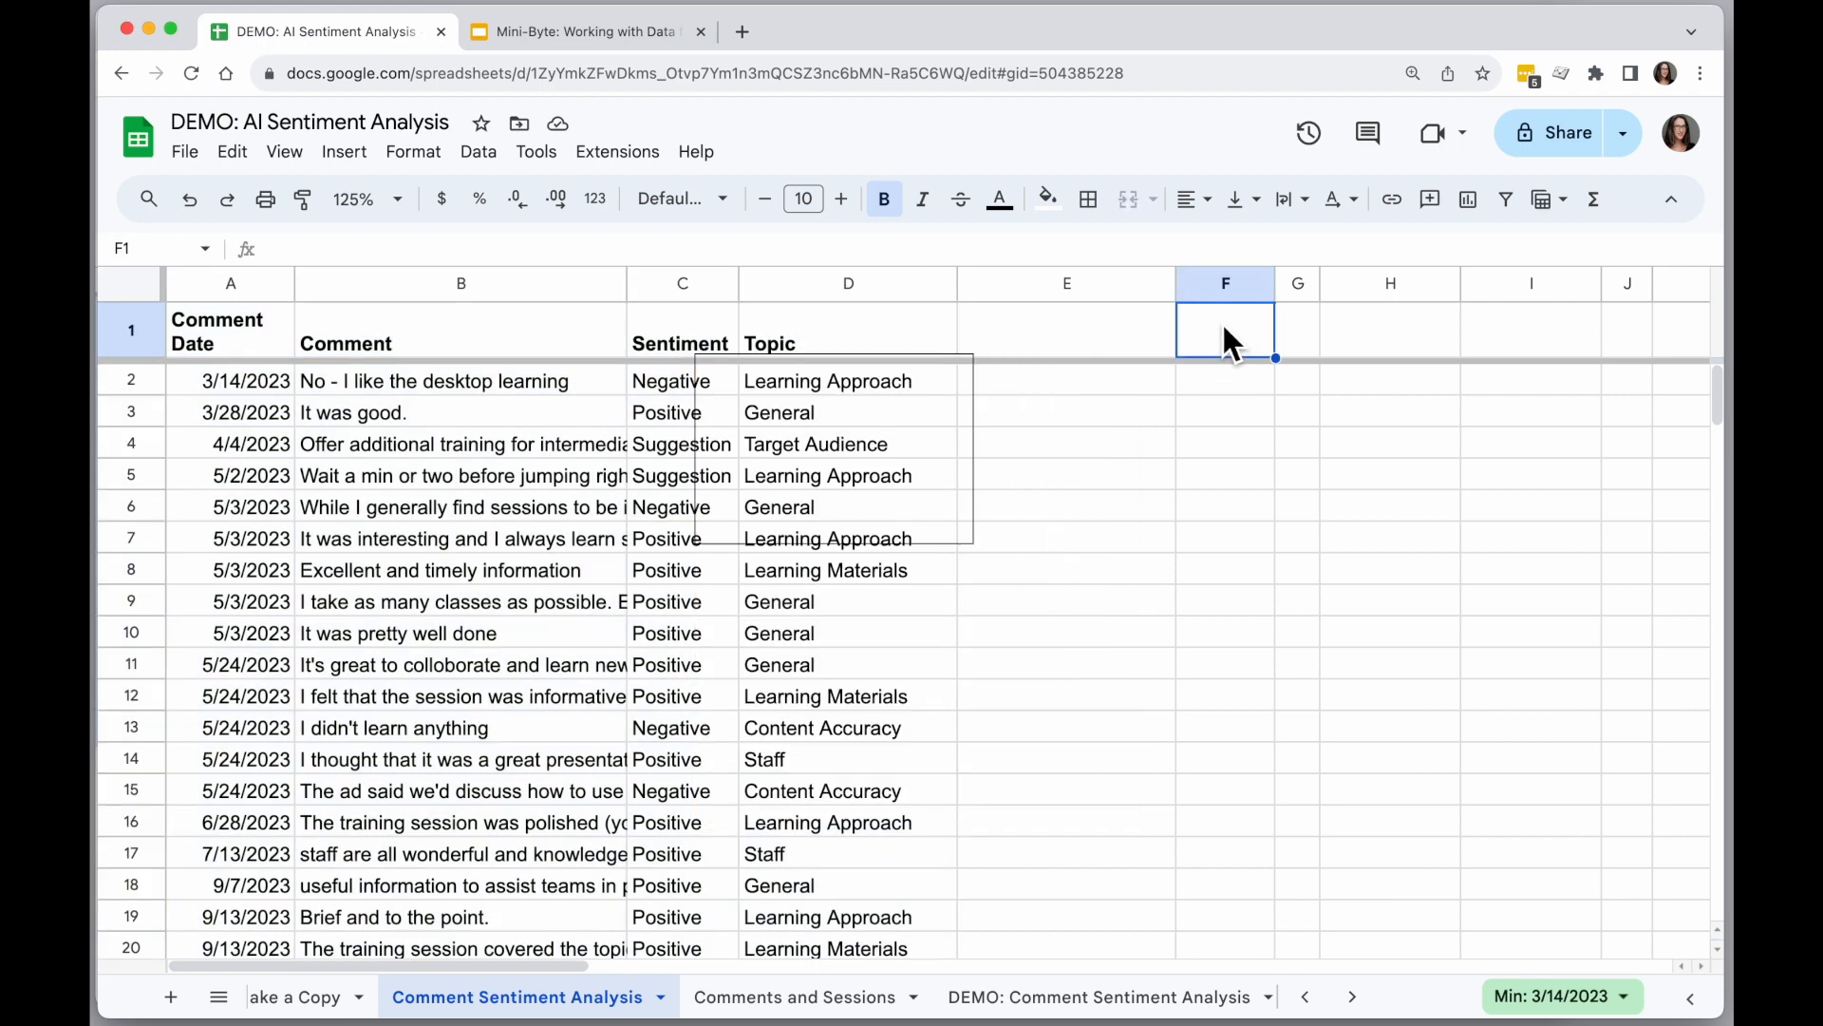
pyautogui.click(1057, 568)
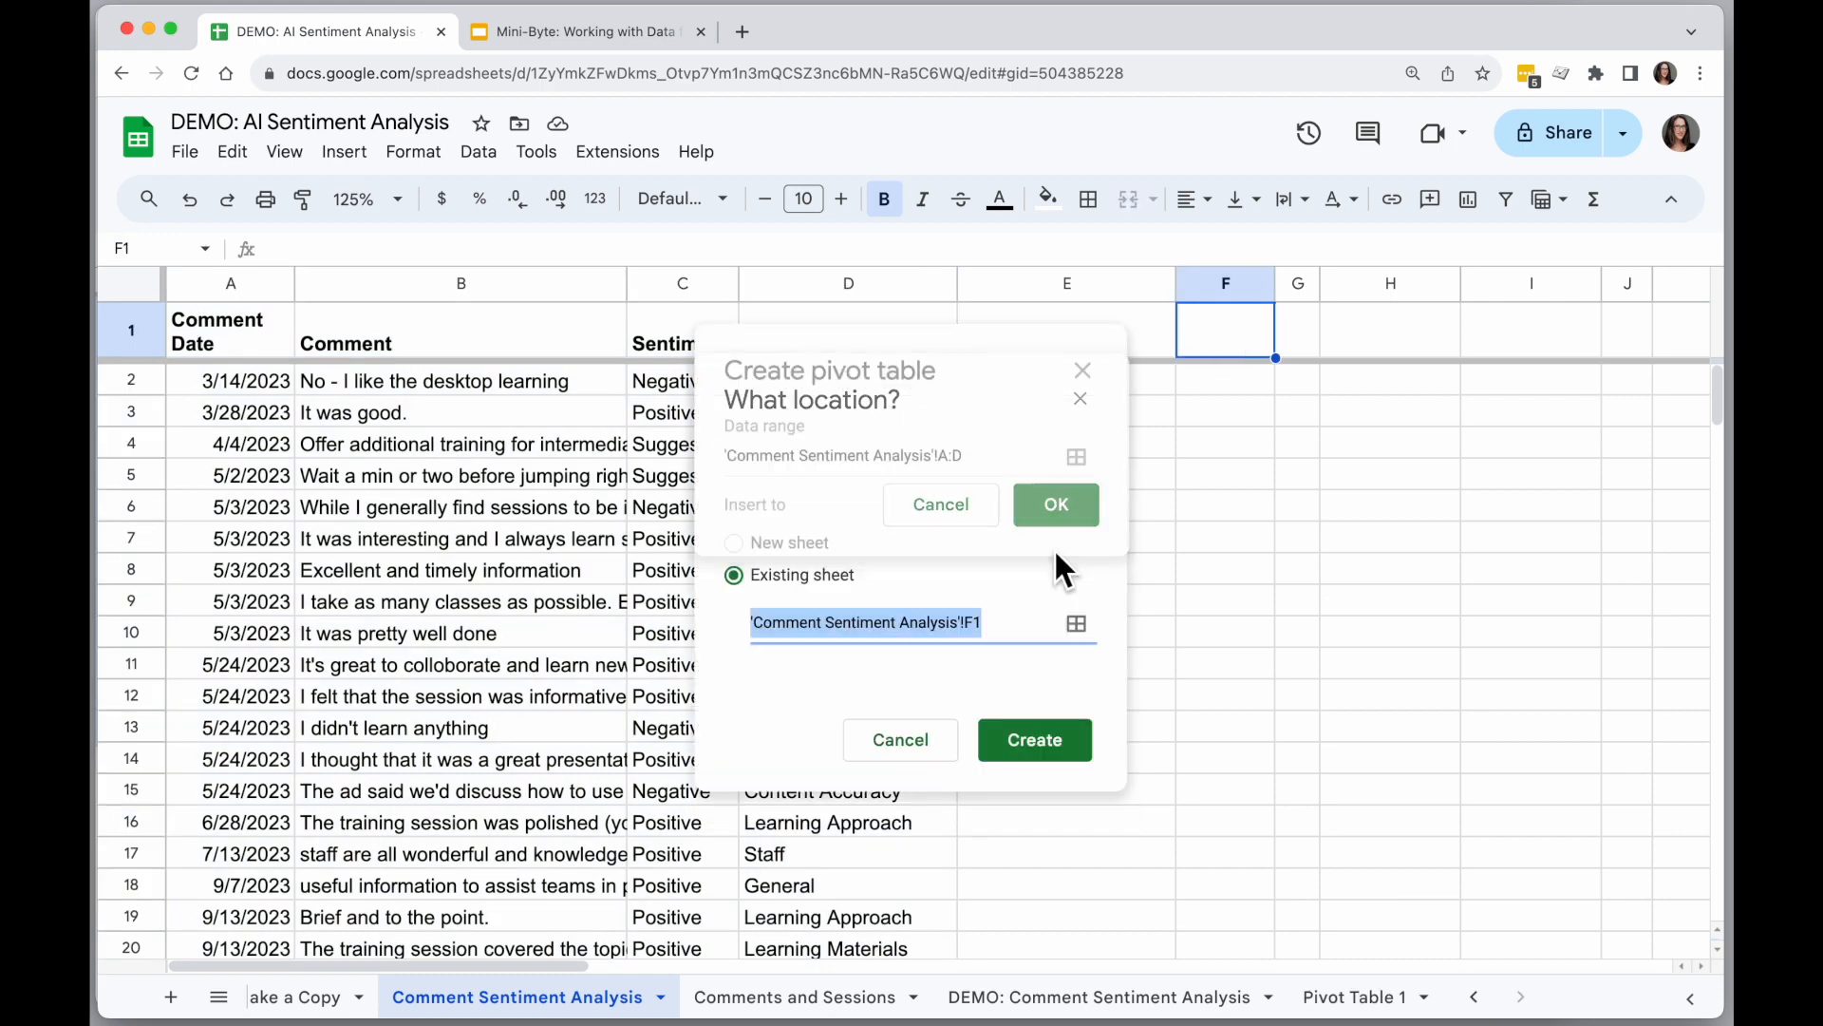
pyautogui.click(1045, 744)
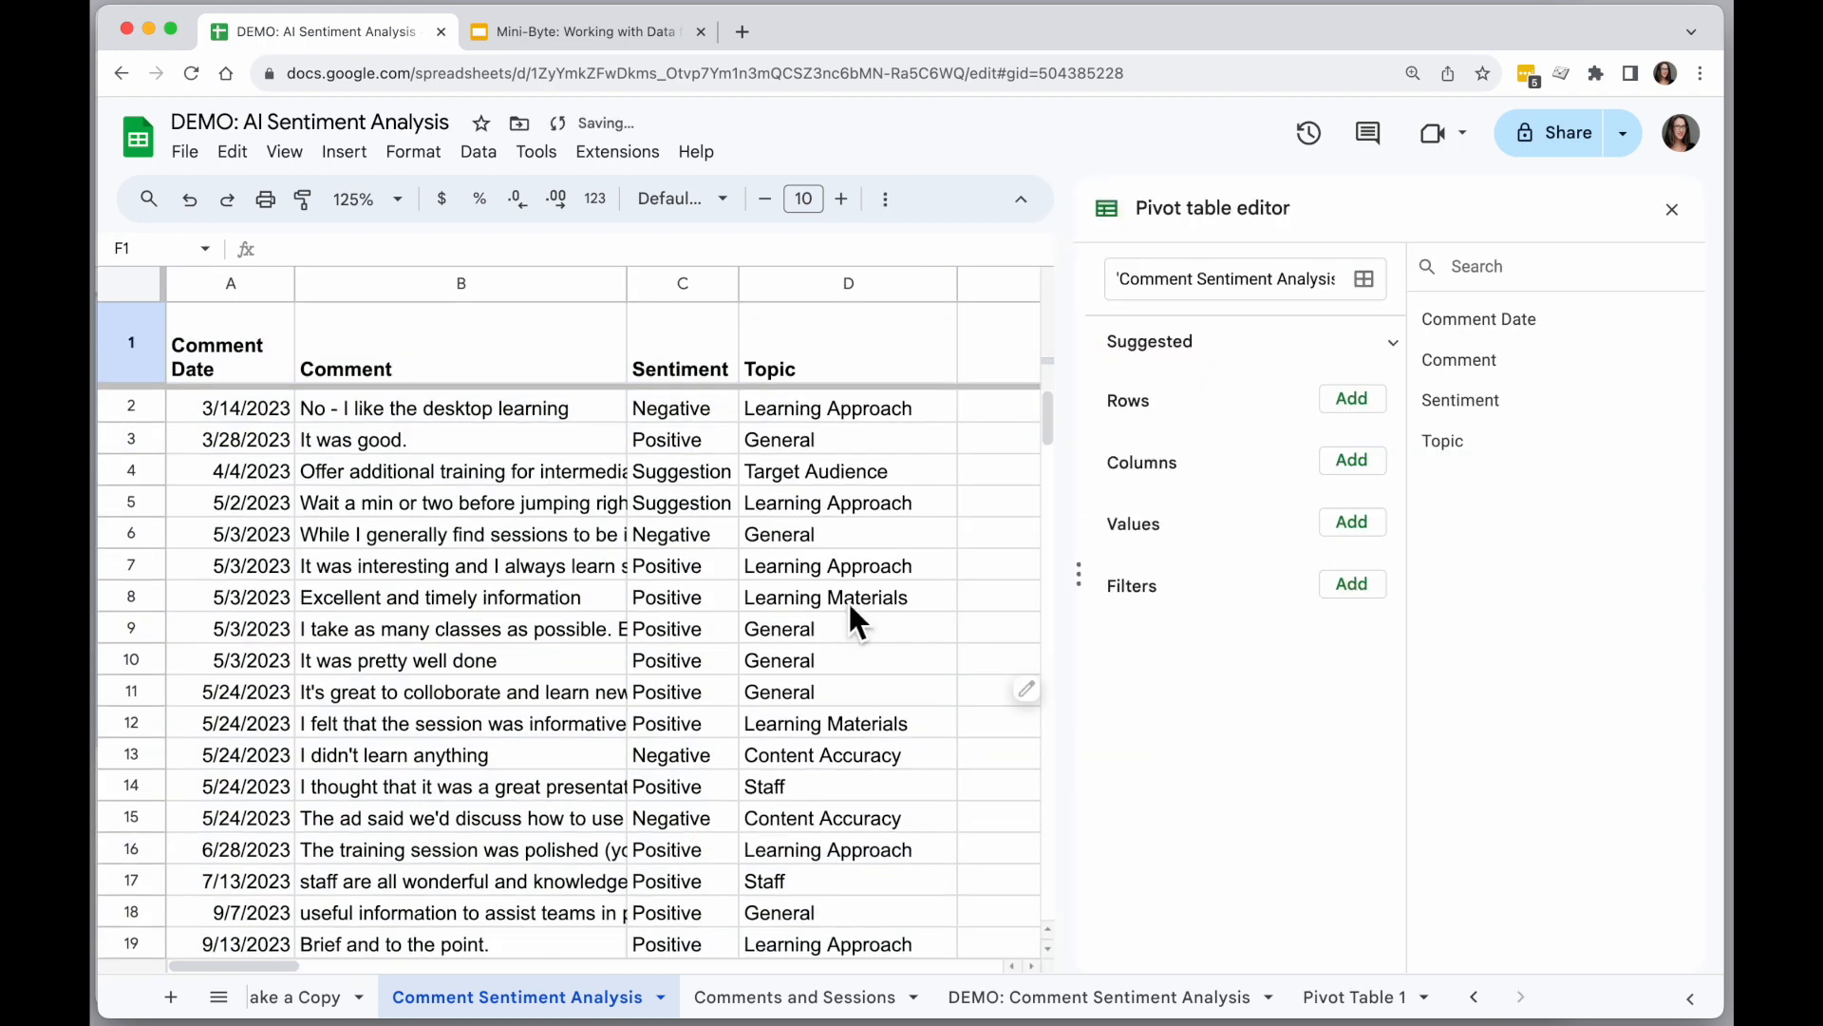
# Narrow columns B, D and E to make room for the pivot table, and widen column G.
pyautogui.moveTo(627, 283); pyautogui.dragTo(499, 285)
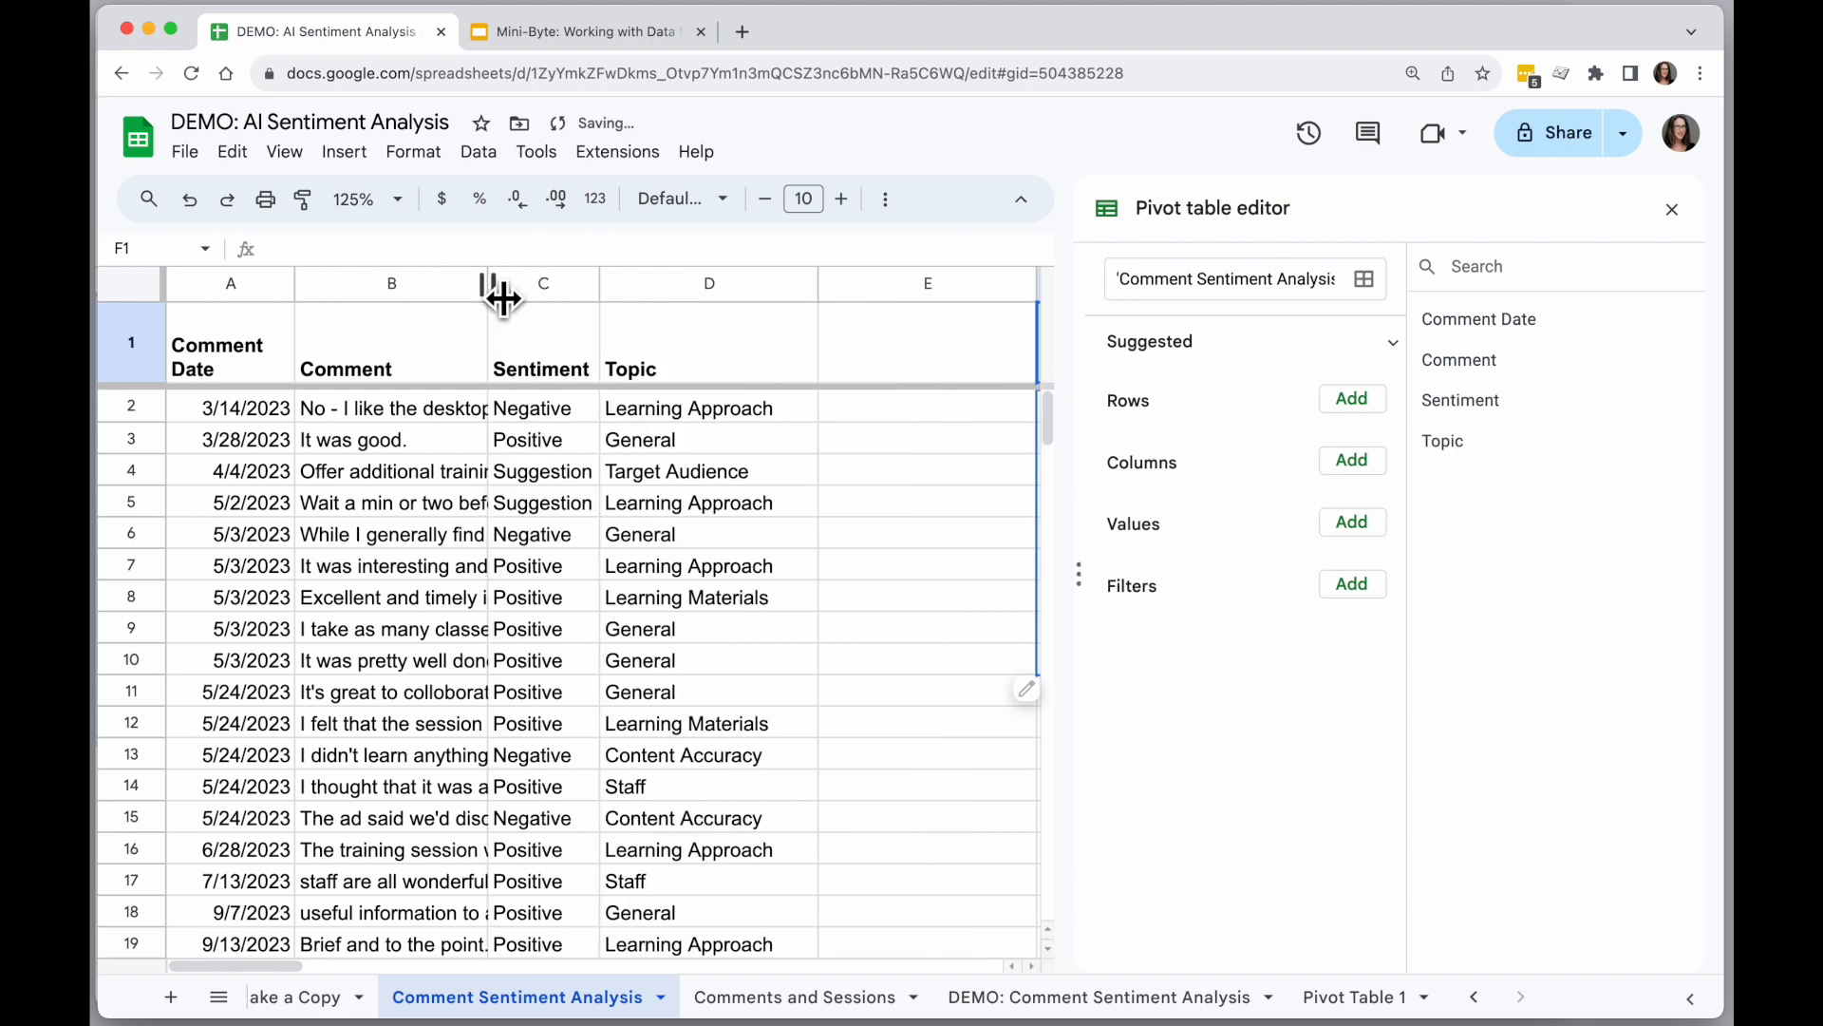
pyautogui.moveTo(818, 283); pyautogui.dragTo(729, 291)
pyautogui.moveTo(948, 285); pyautogui.dragTo(840, 285)
pyautogui.hscroll(3, 960, 634)
pyautogui.hscroll(1, 954, 622)
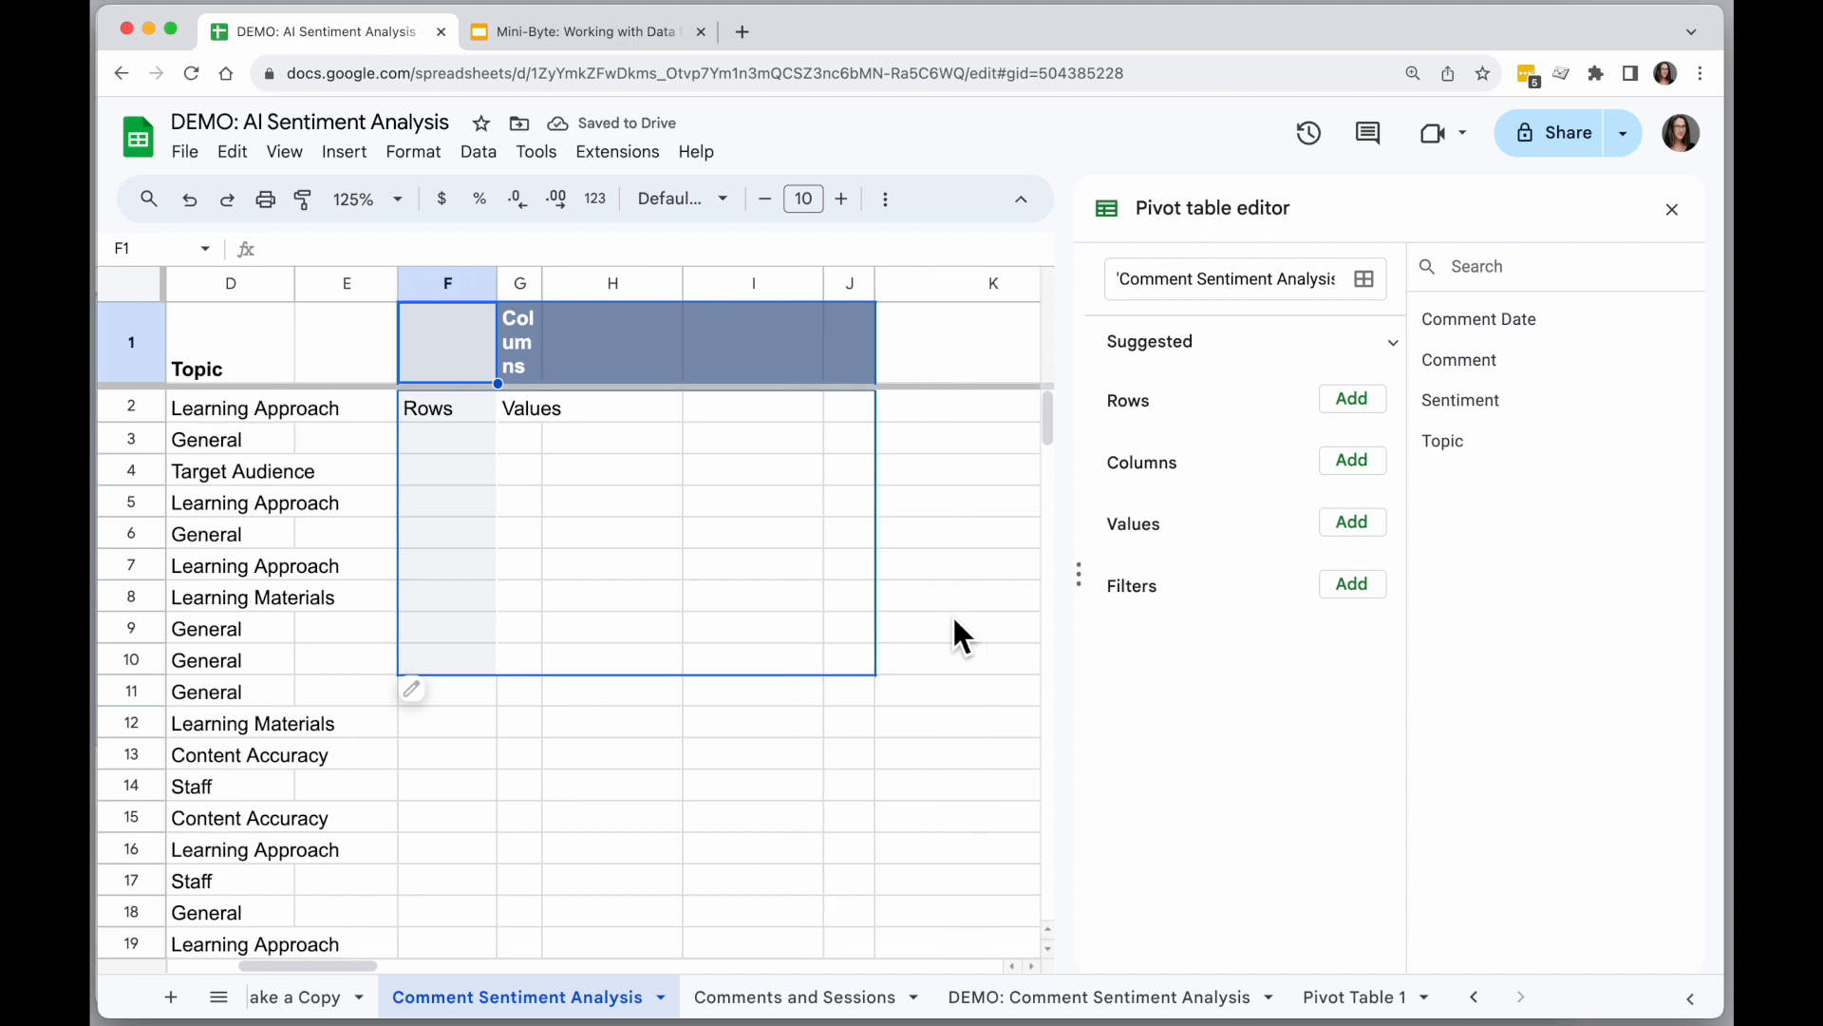
pyautogui.moveTo(555, 290); pyautogui.dragTo(612, 288)
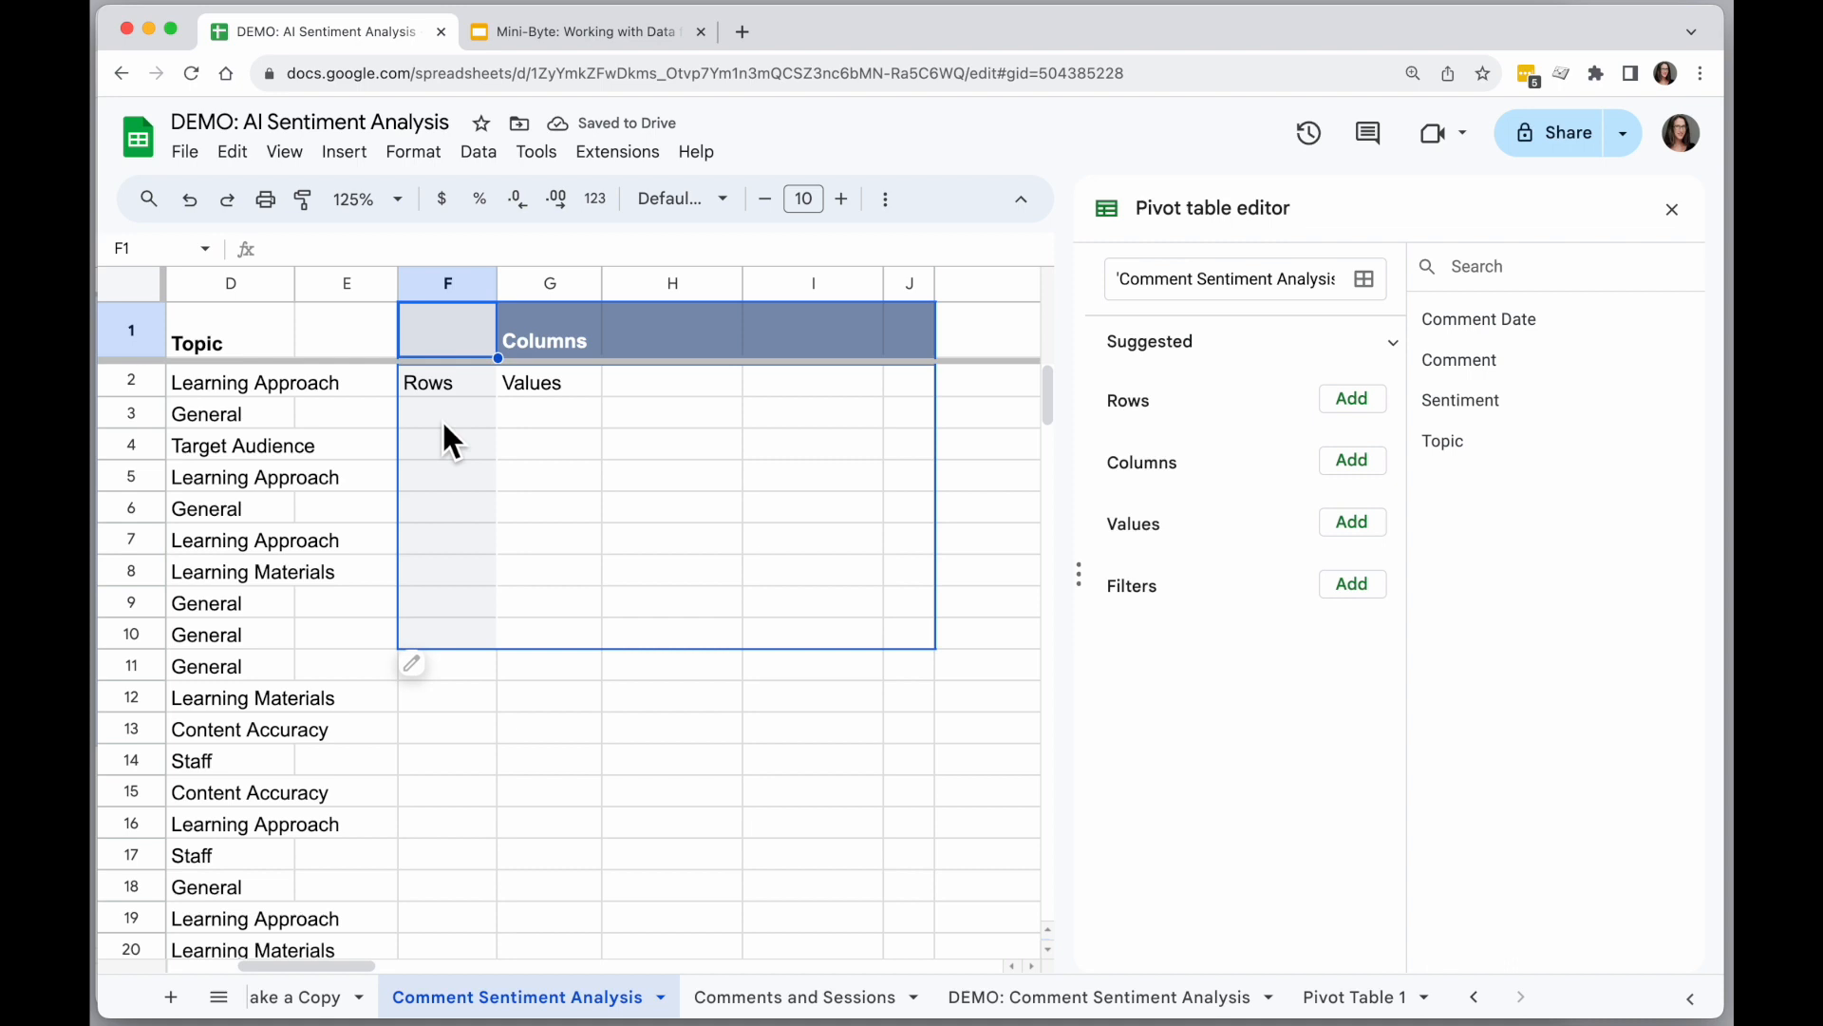
# Check the example layout on the negative comments slide and add Topic as the pivot table's rows.
pyautogui.click(556, 32)
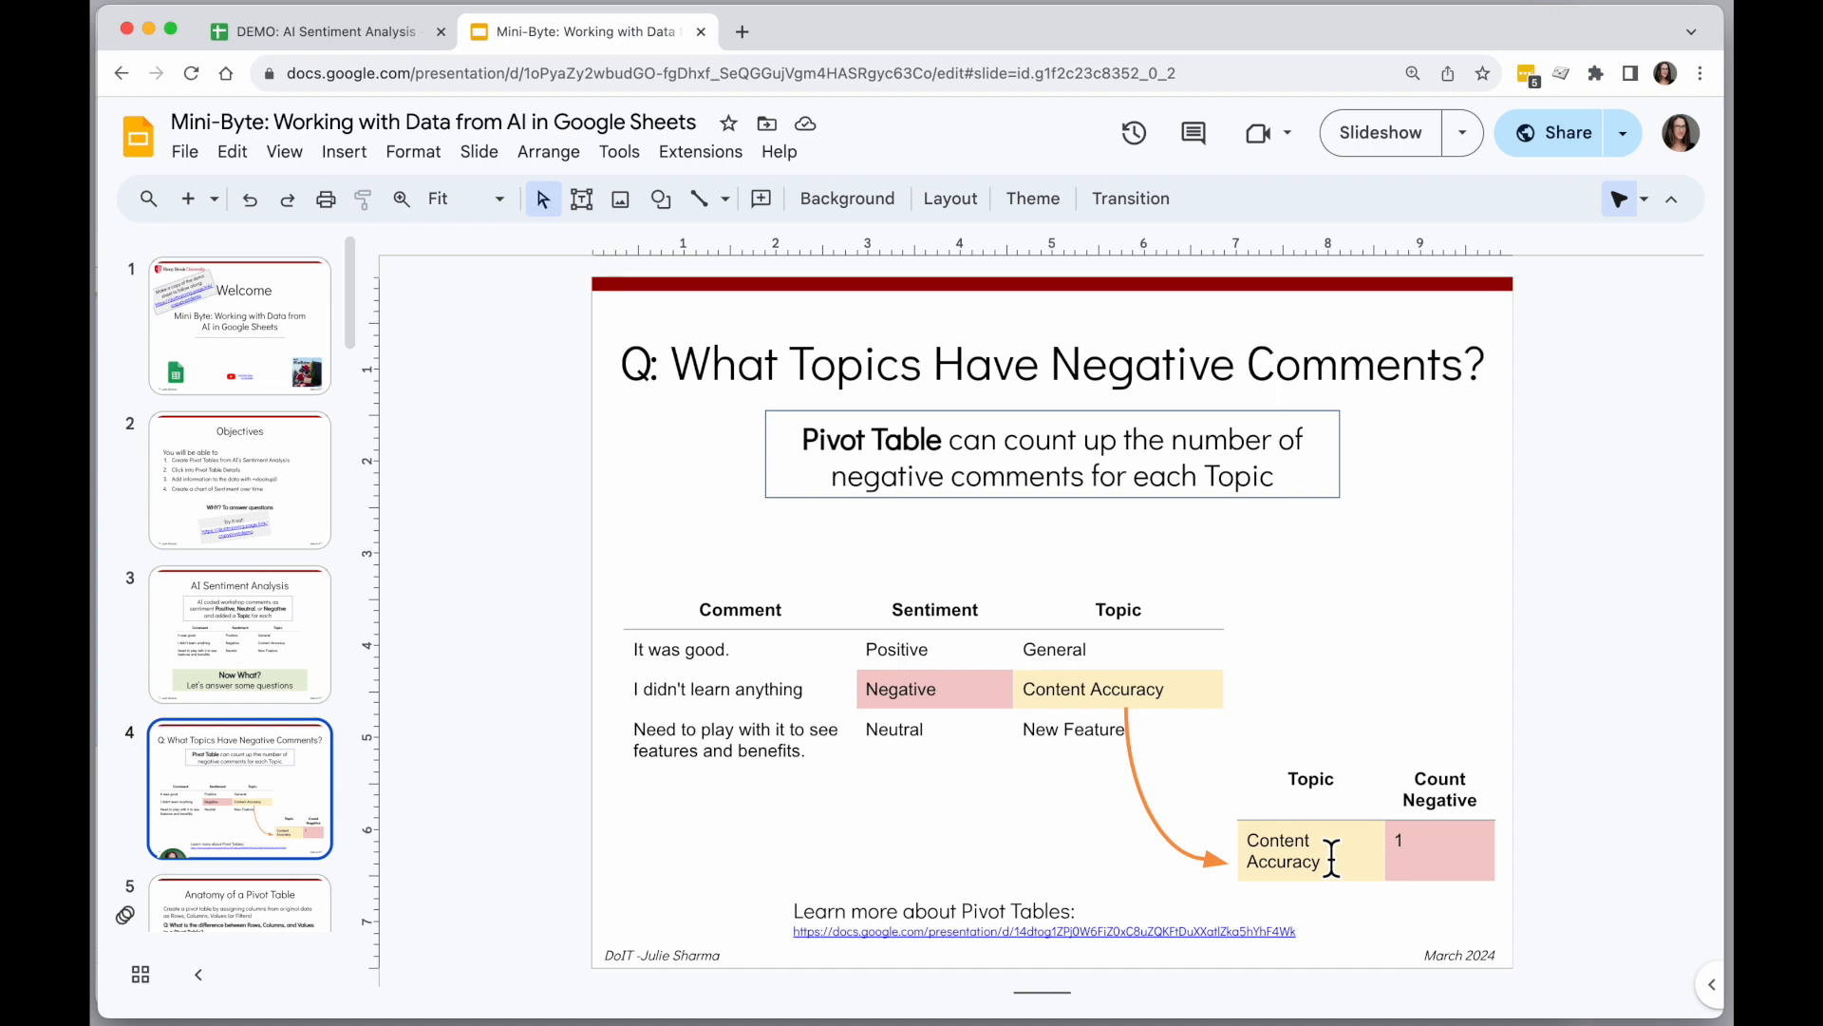
pyautogui.click(360, 36)
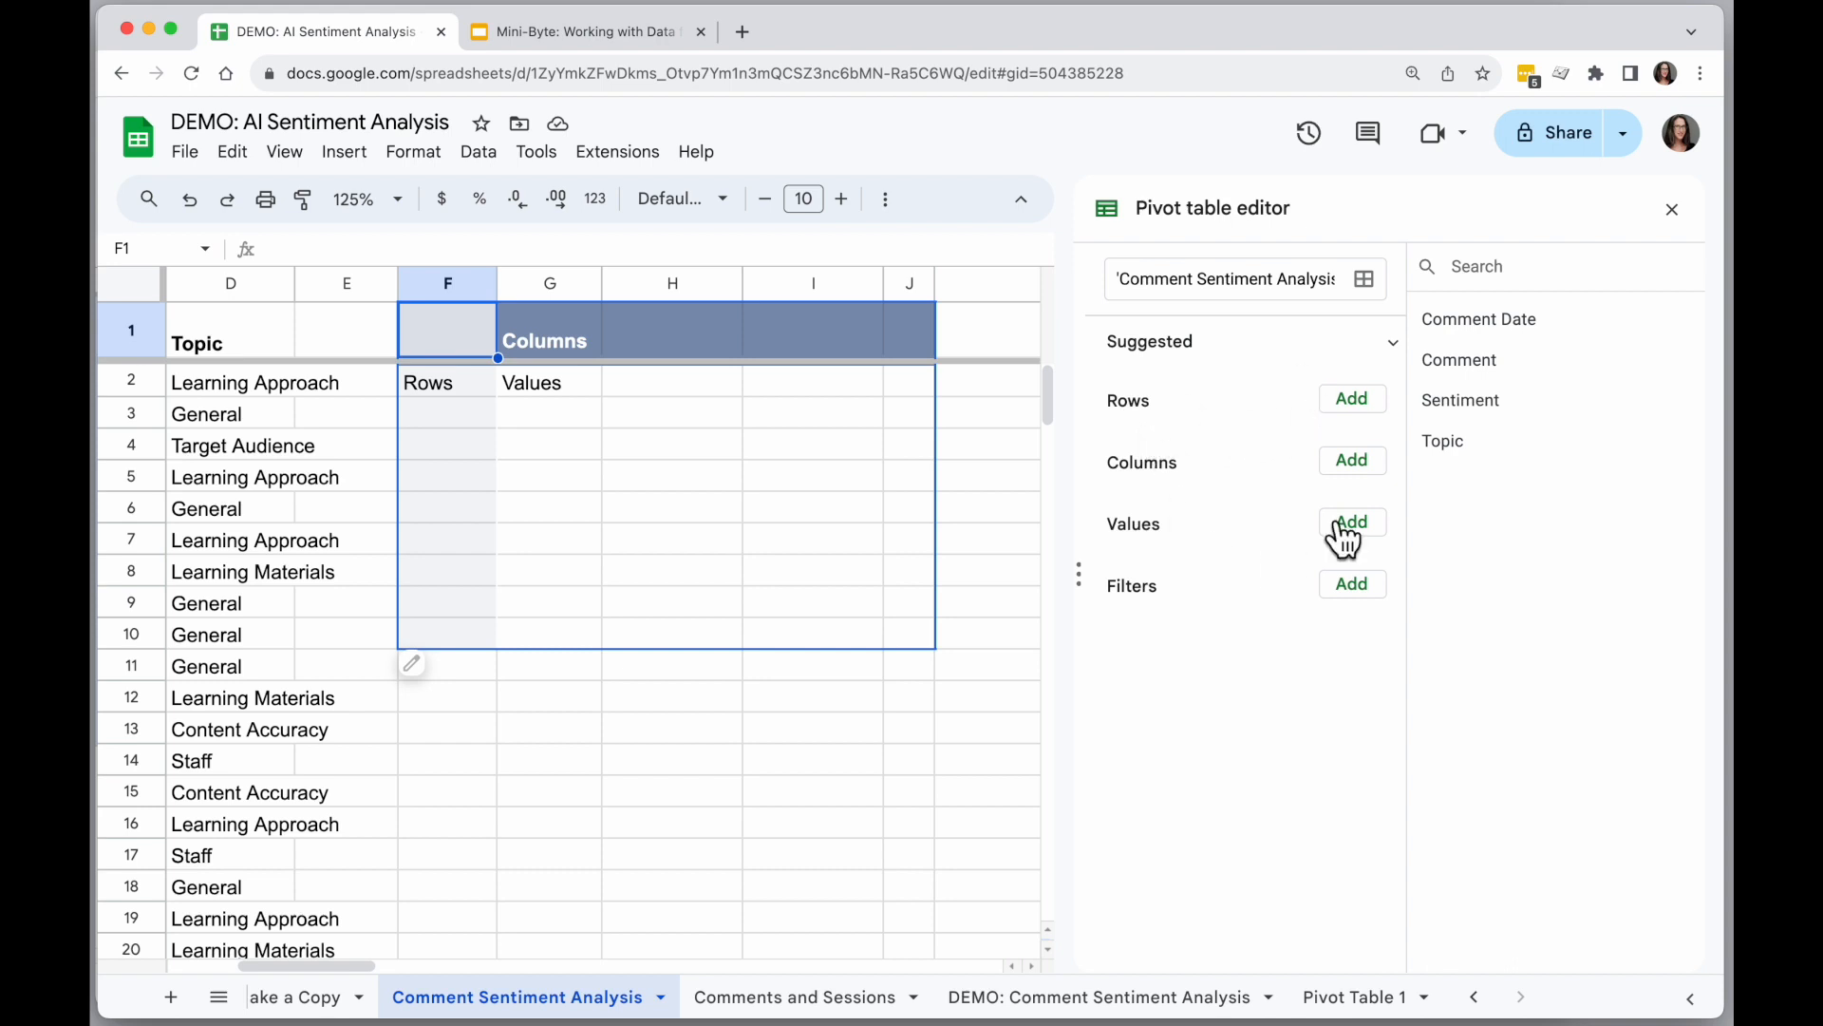
pyautogui.click(1353, 398)
pyautogui.click(1376, 608)
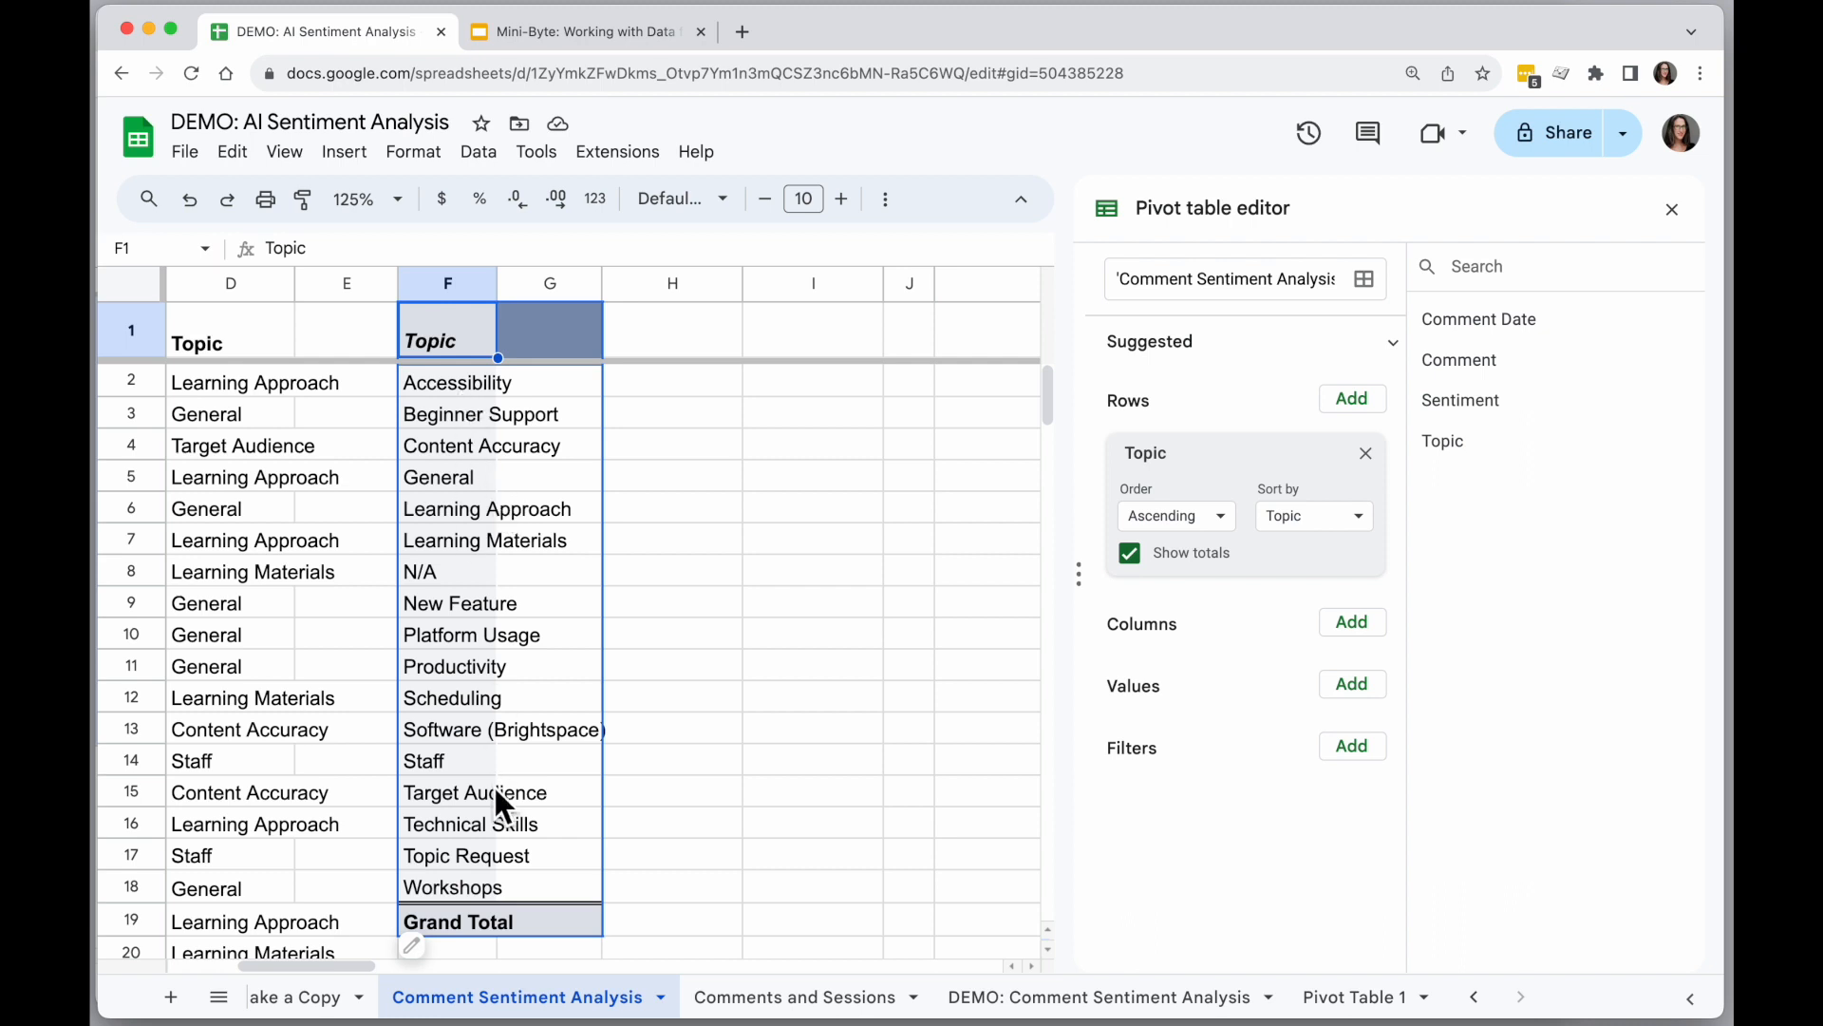
# Add Sentiment as the pivot table's values.
pyautogui.hscroll(-2, 591, 584)
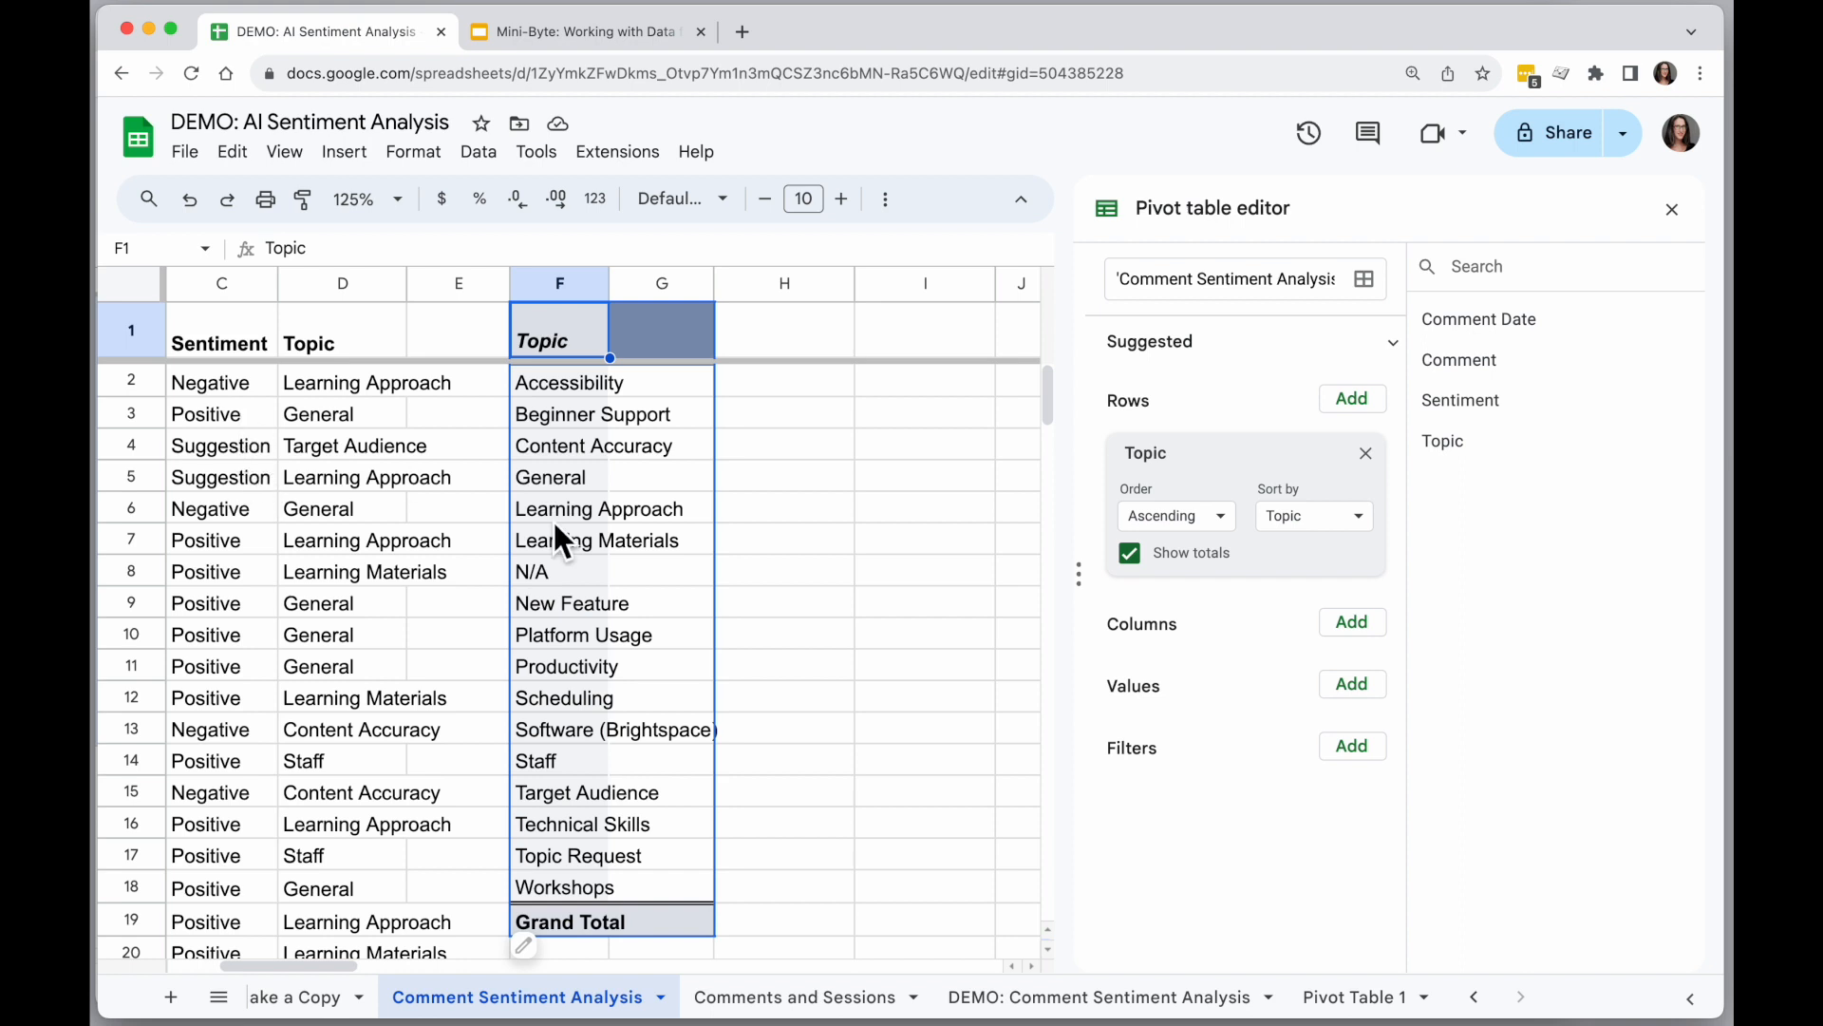
pyautogui.click(1363, 702)
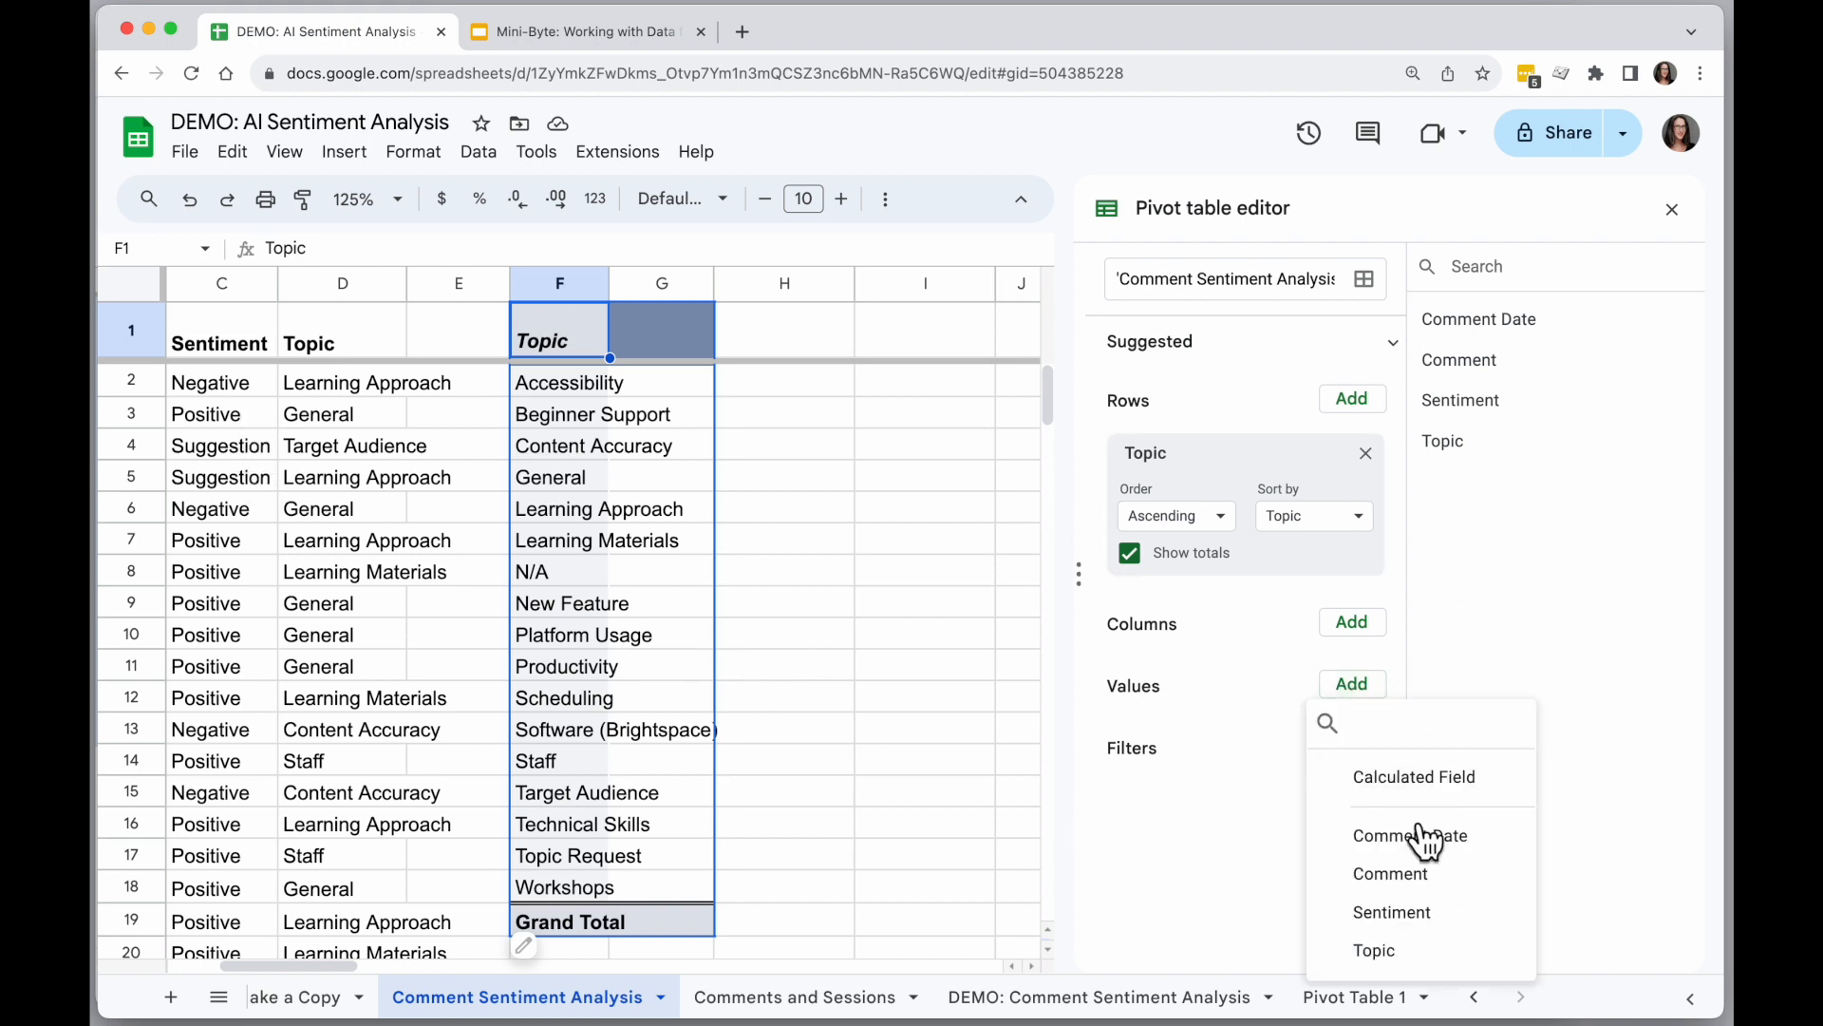
pyautogui.click(1432, 910)
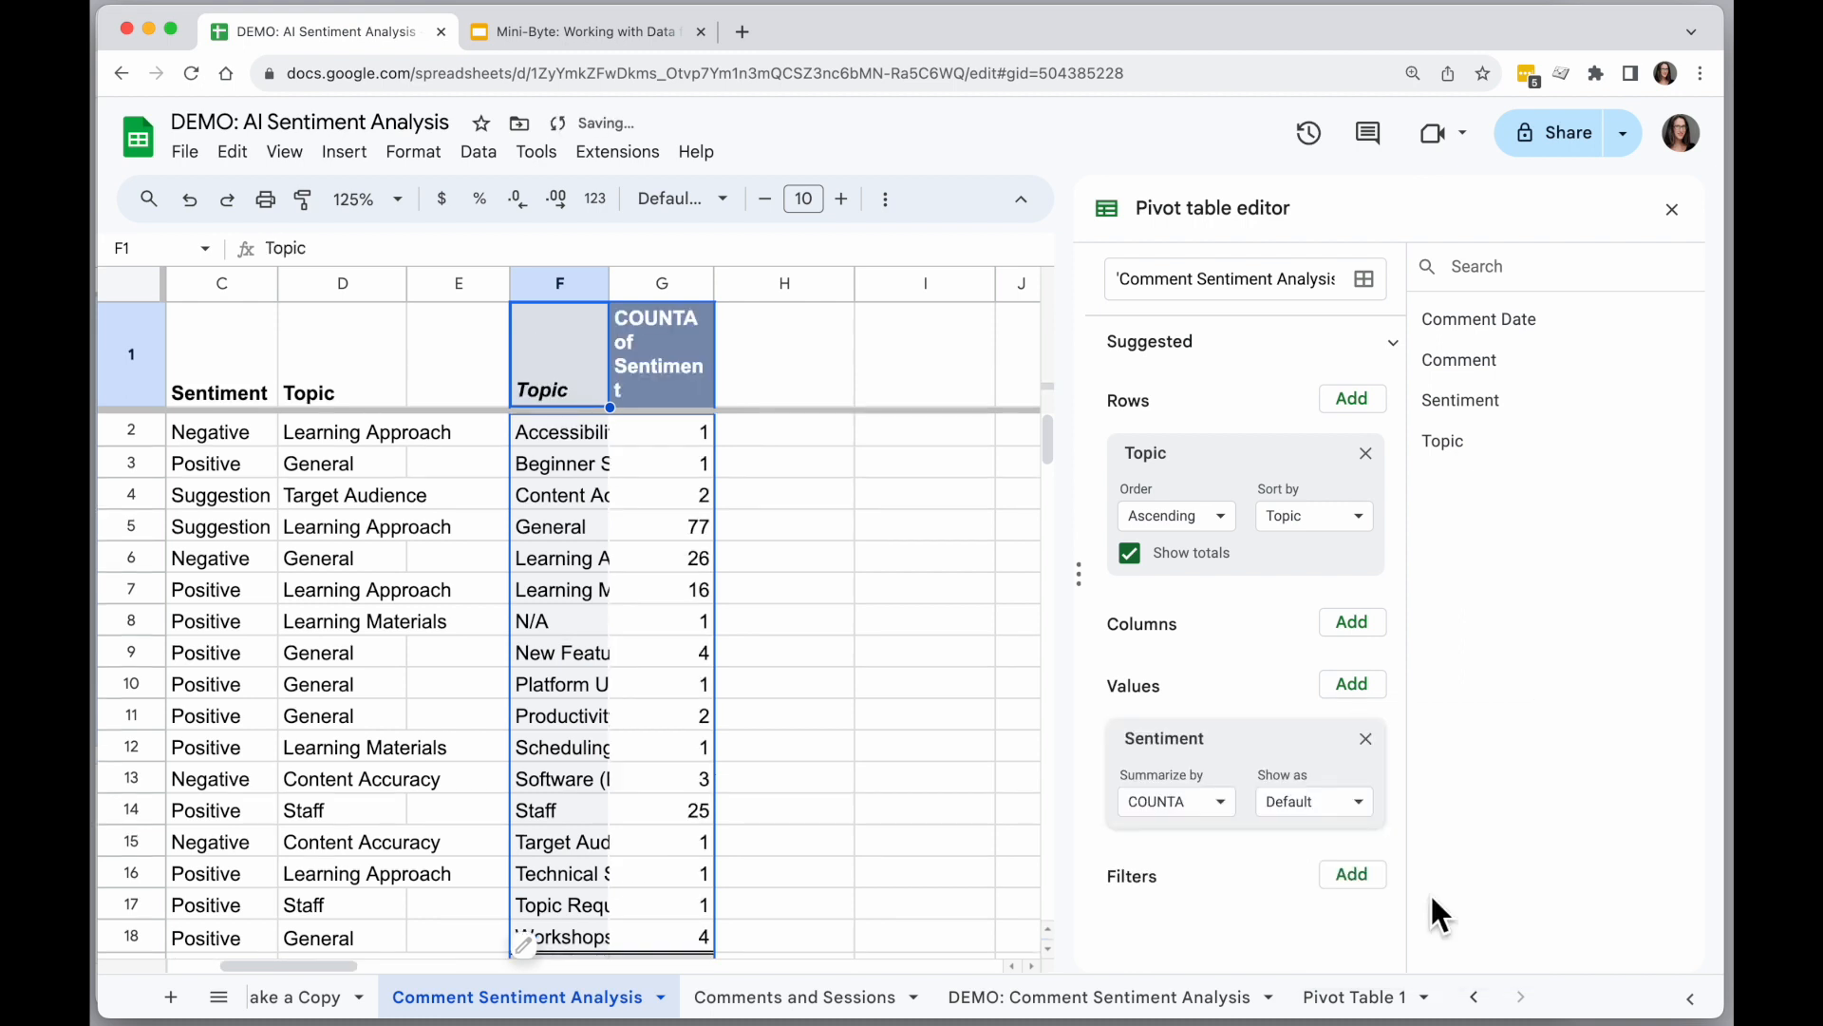
# Try summarizing the Sentiment values by COUNT, and set the summary back to COUNTA.
pyautogui.click(1208, 815)
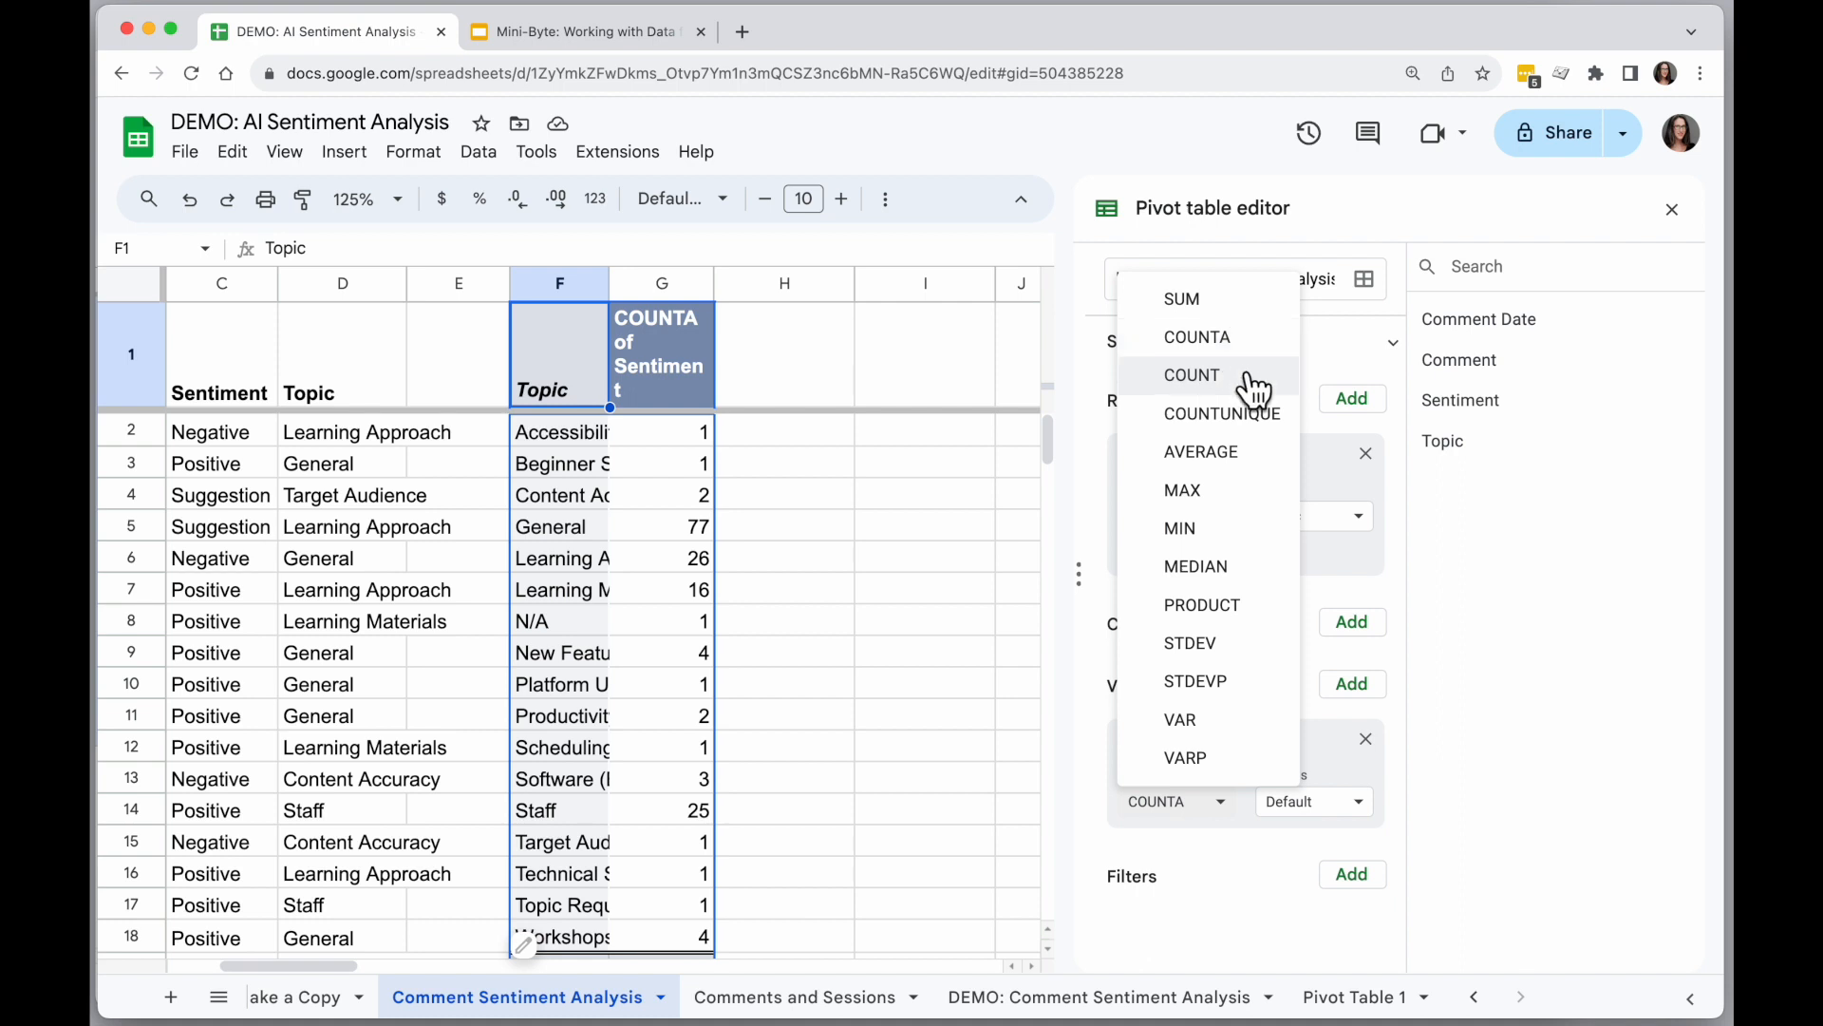
pyautogui.click(1192, 375)
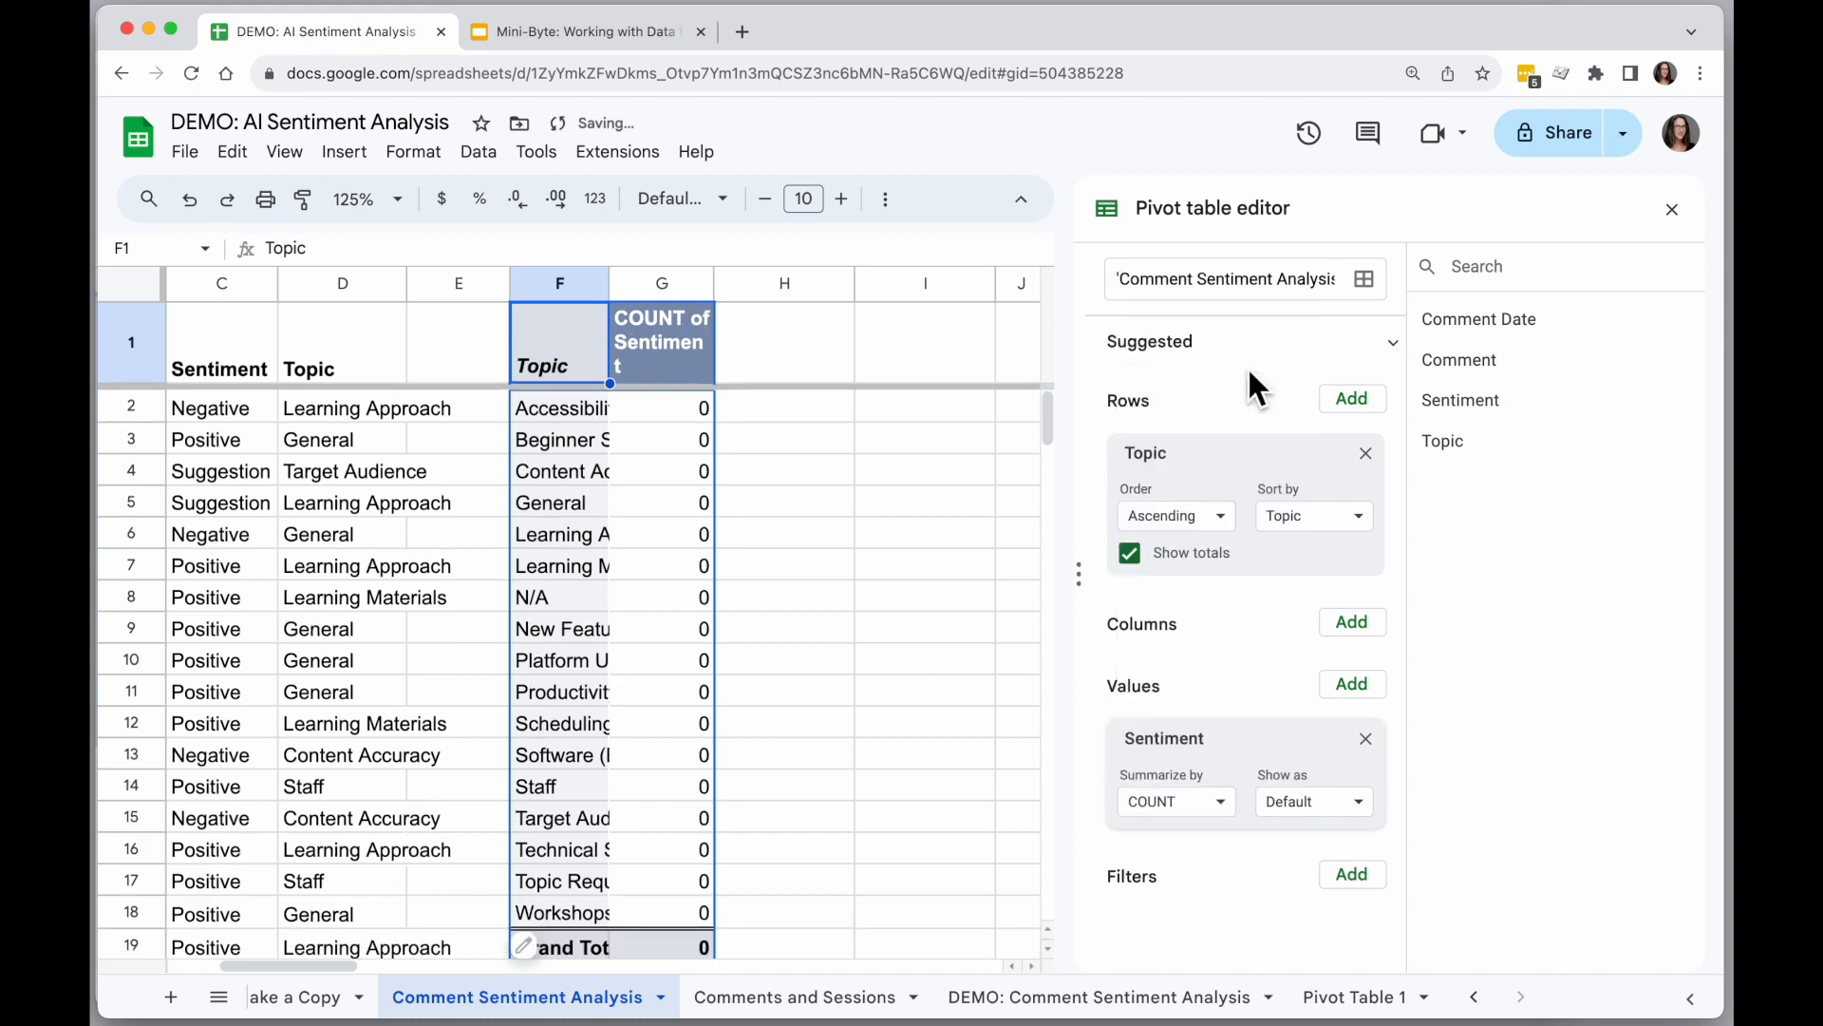
pyautogui.click(1222, 804)
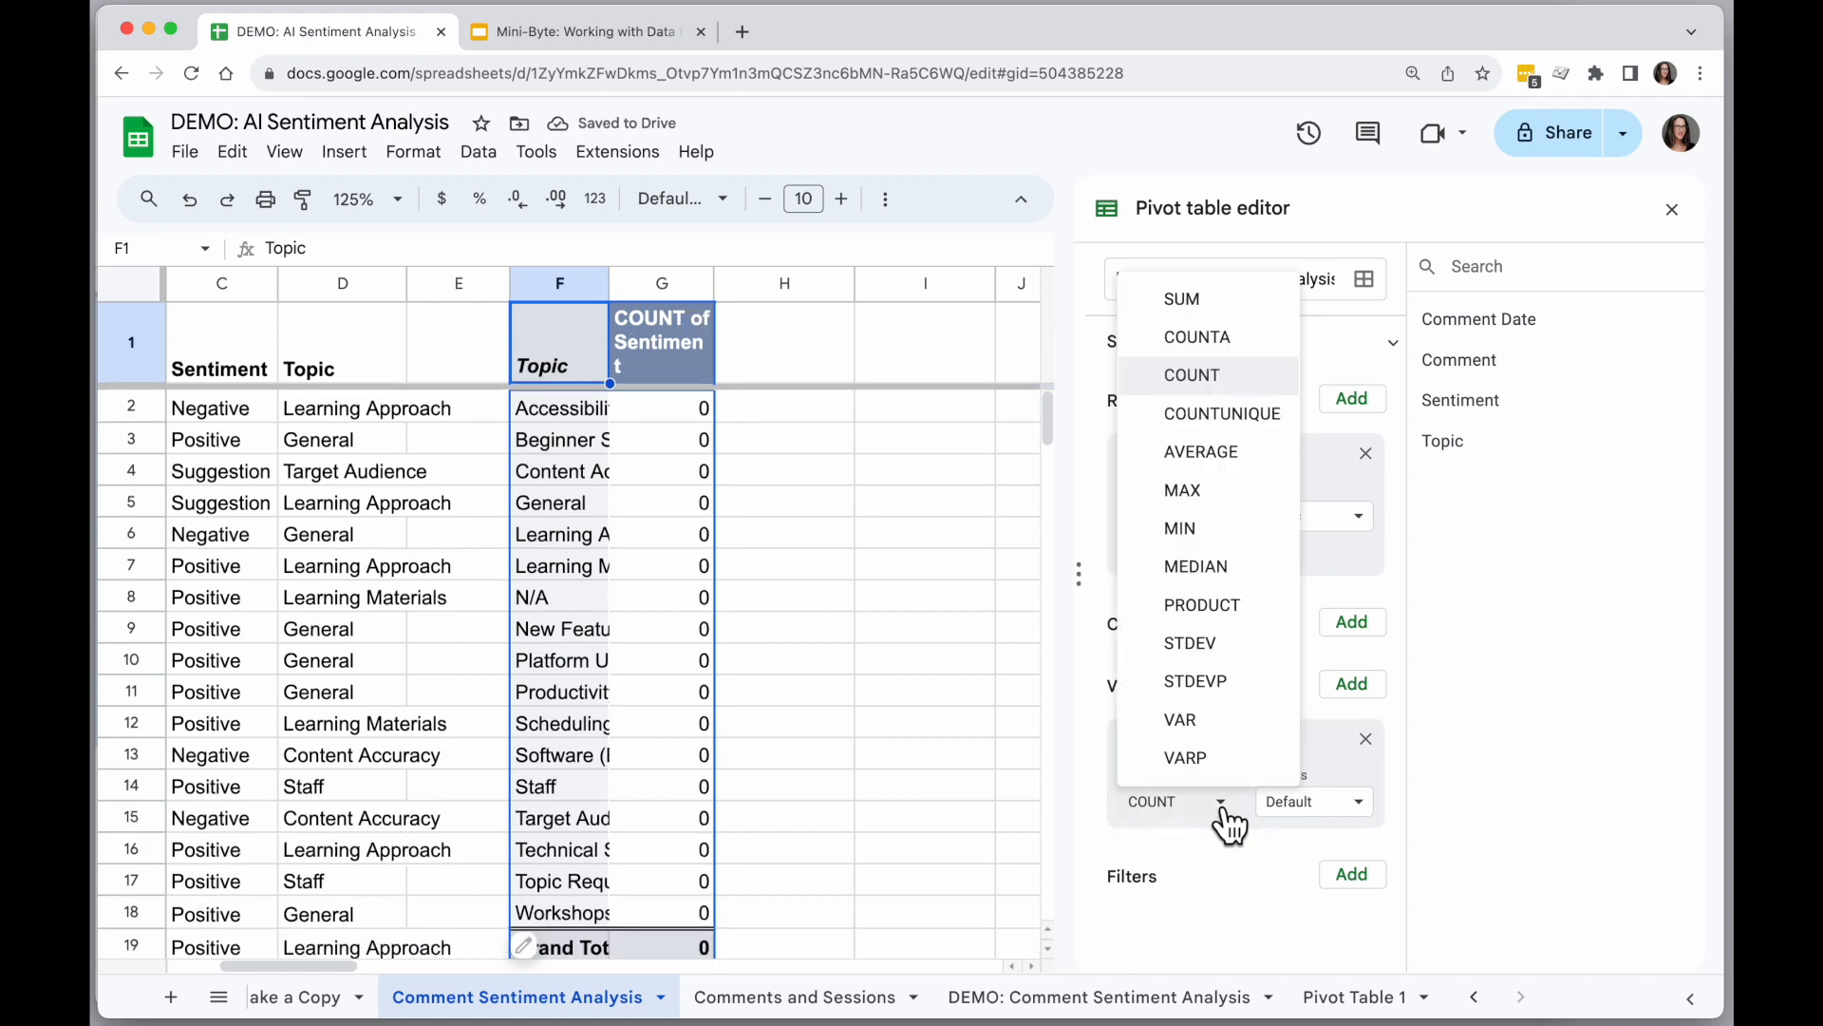
pyautogui.click(1236, 340)
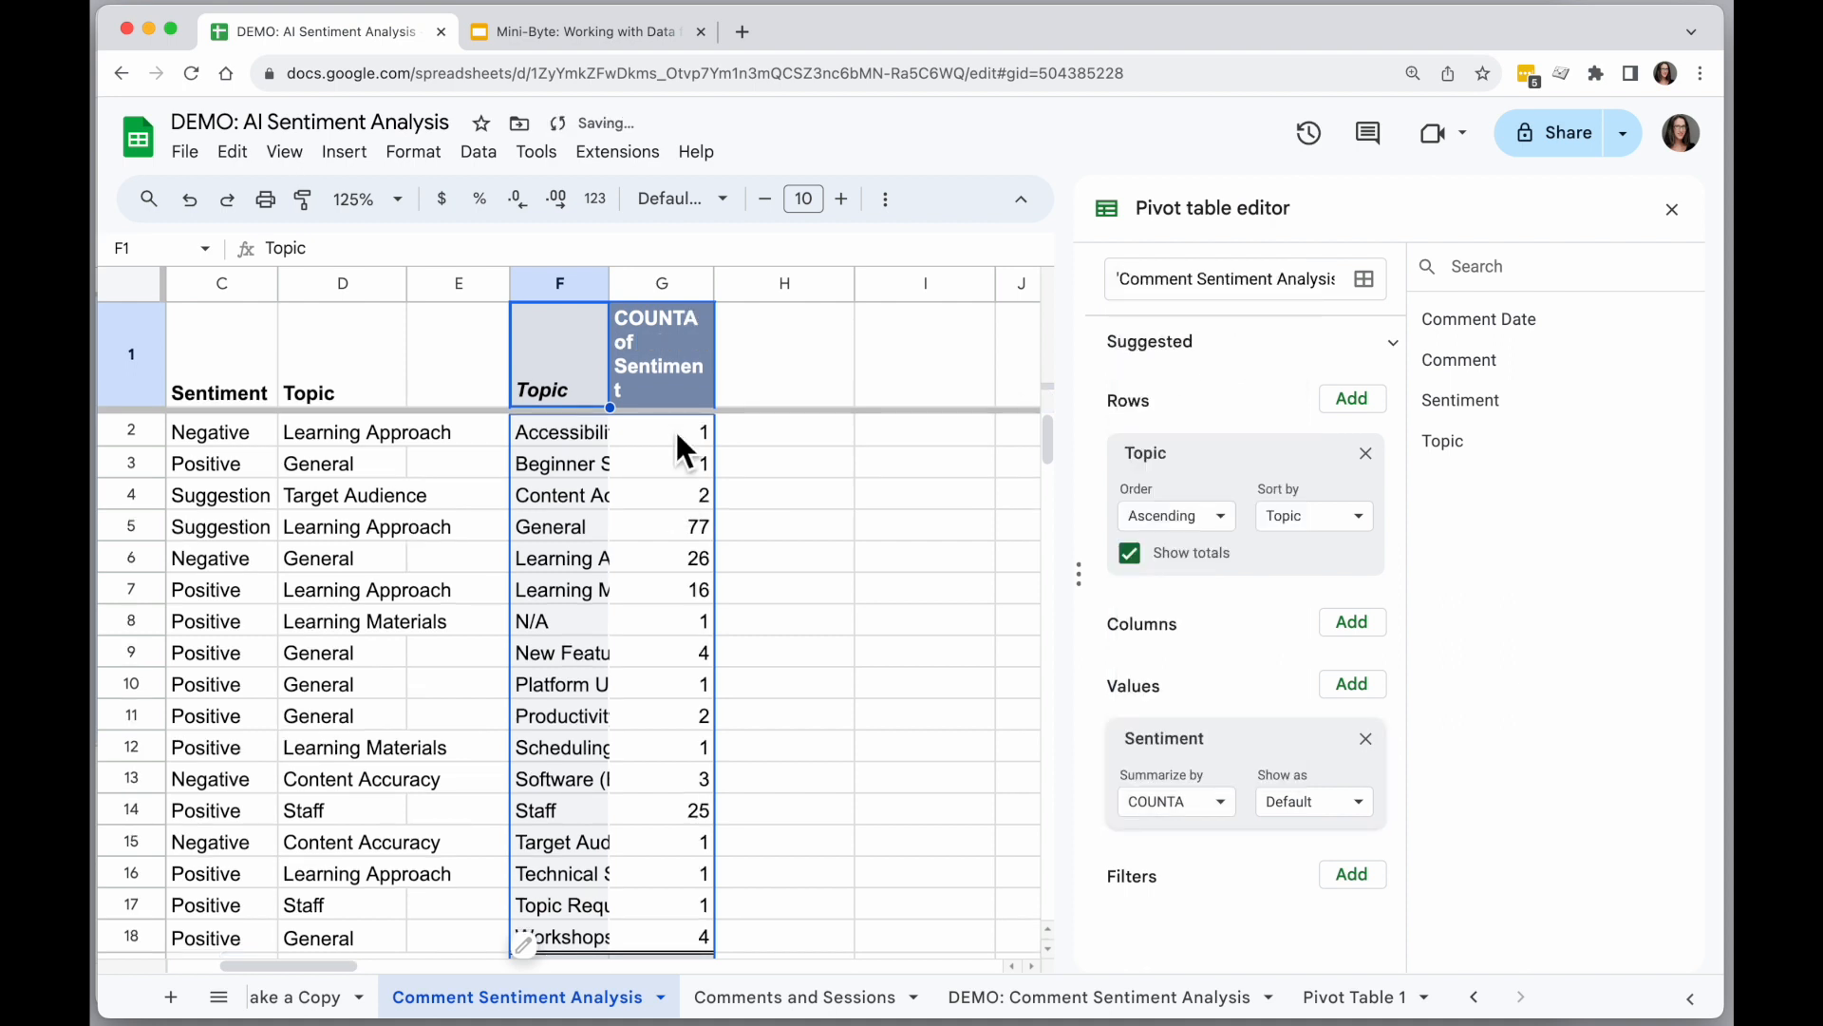
# Widen columns F and G, and add Sentiment as the pivot table's columns.
pyautogui.moveTo(609, 283); pyautogui.dragTo(863, 290)
pyautogui.moveTo(675, 282); pyautogui.dragTo(680, 282)
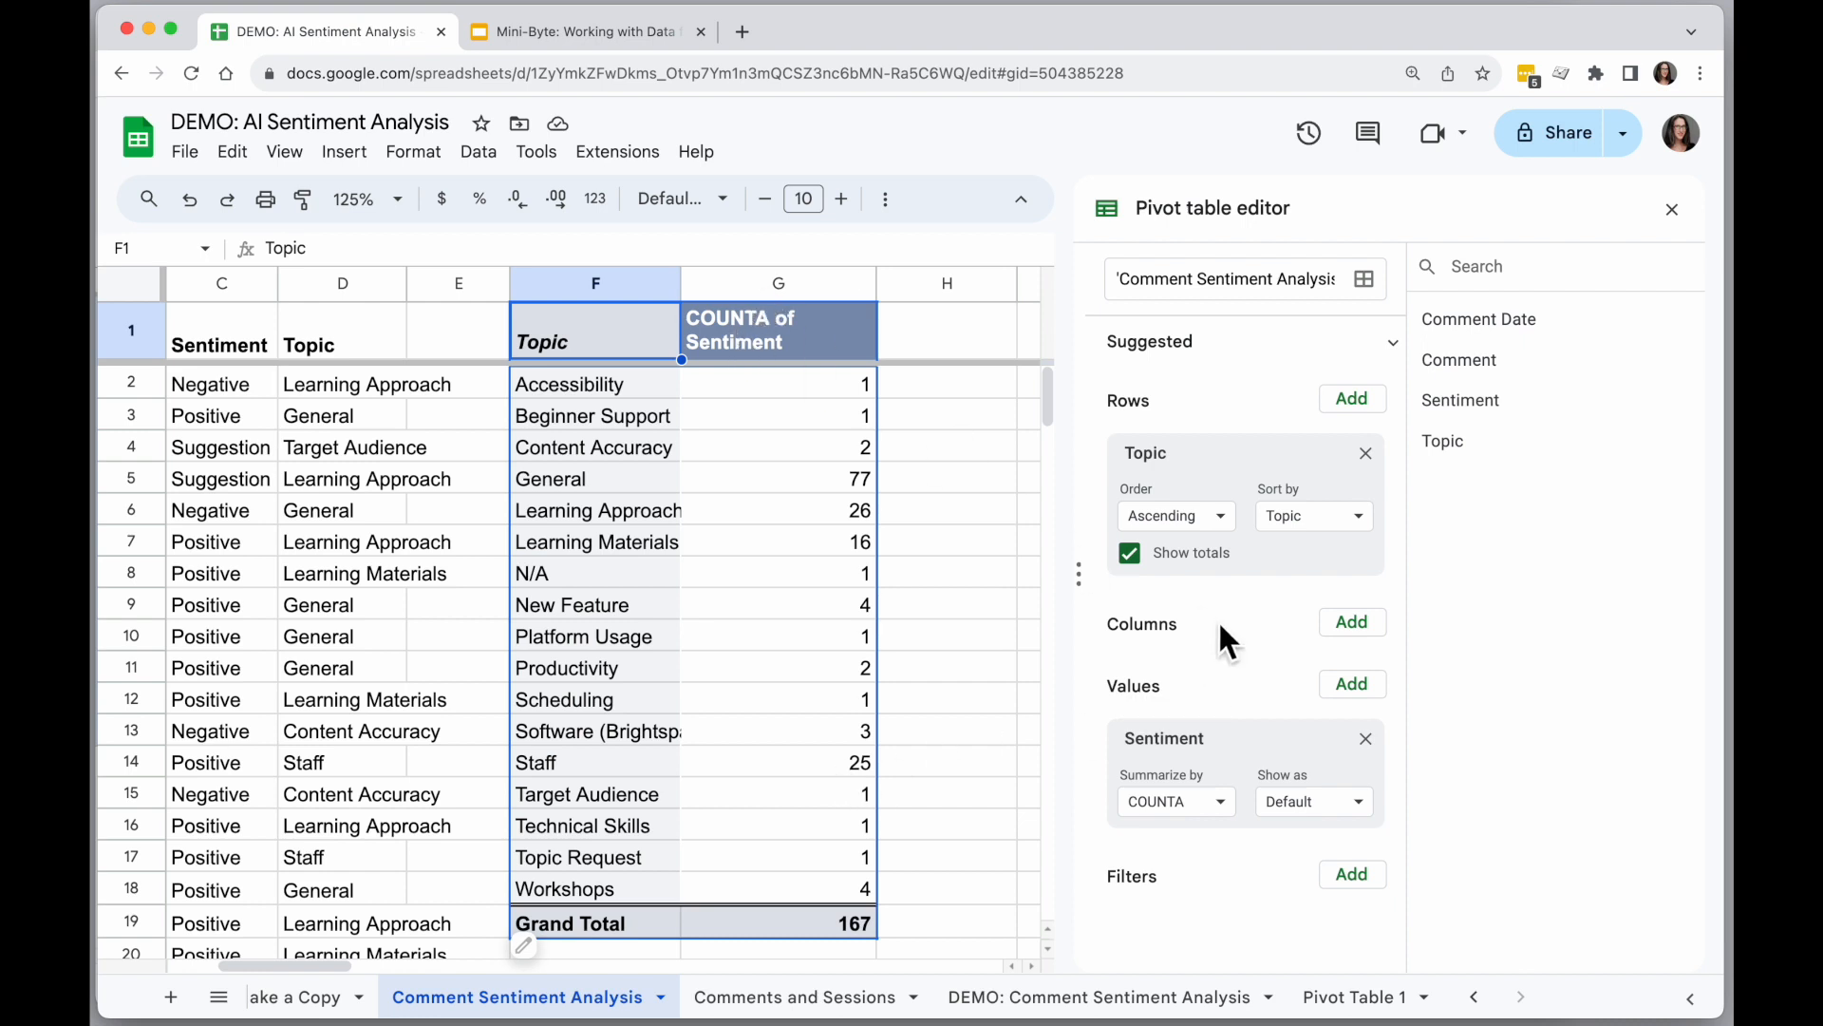
pyautogui.click(1356, 627)
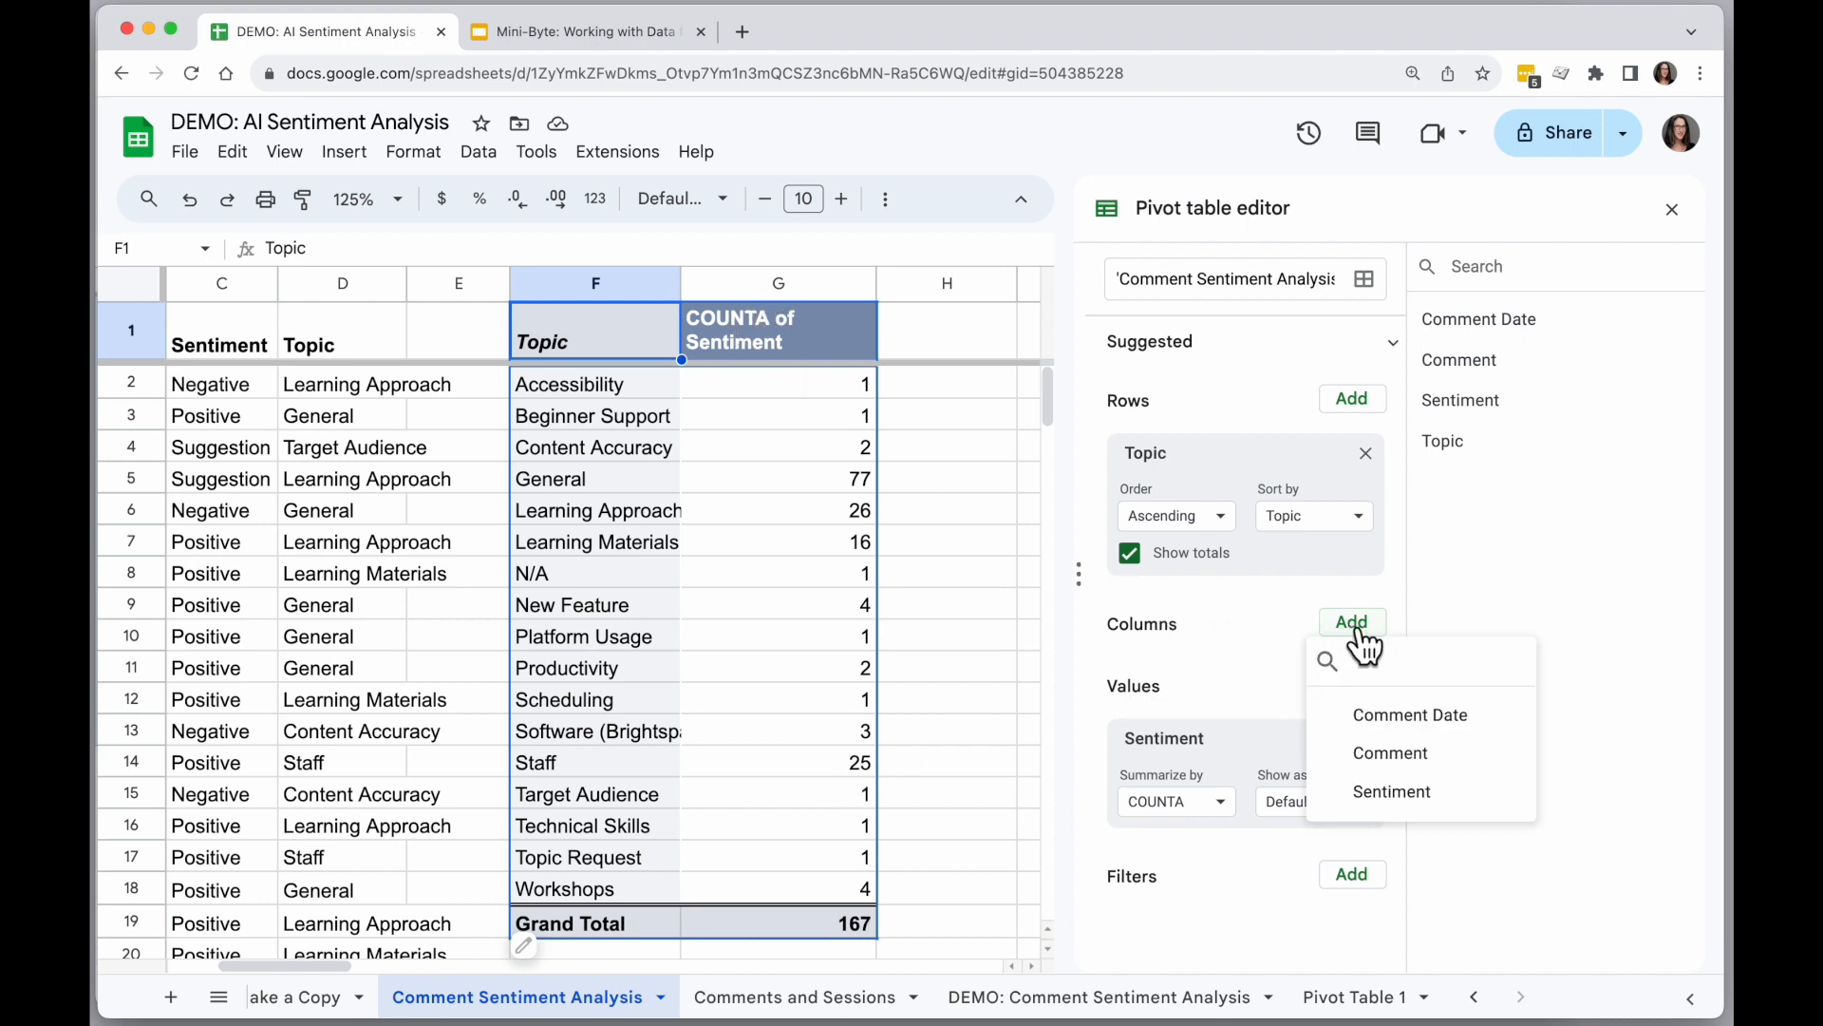
pyautogui.click(1425, 794)
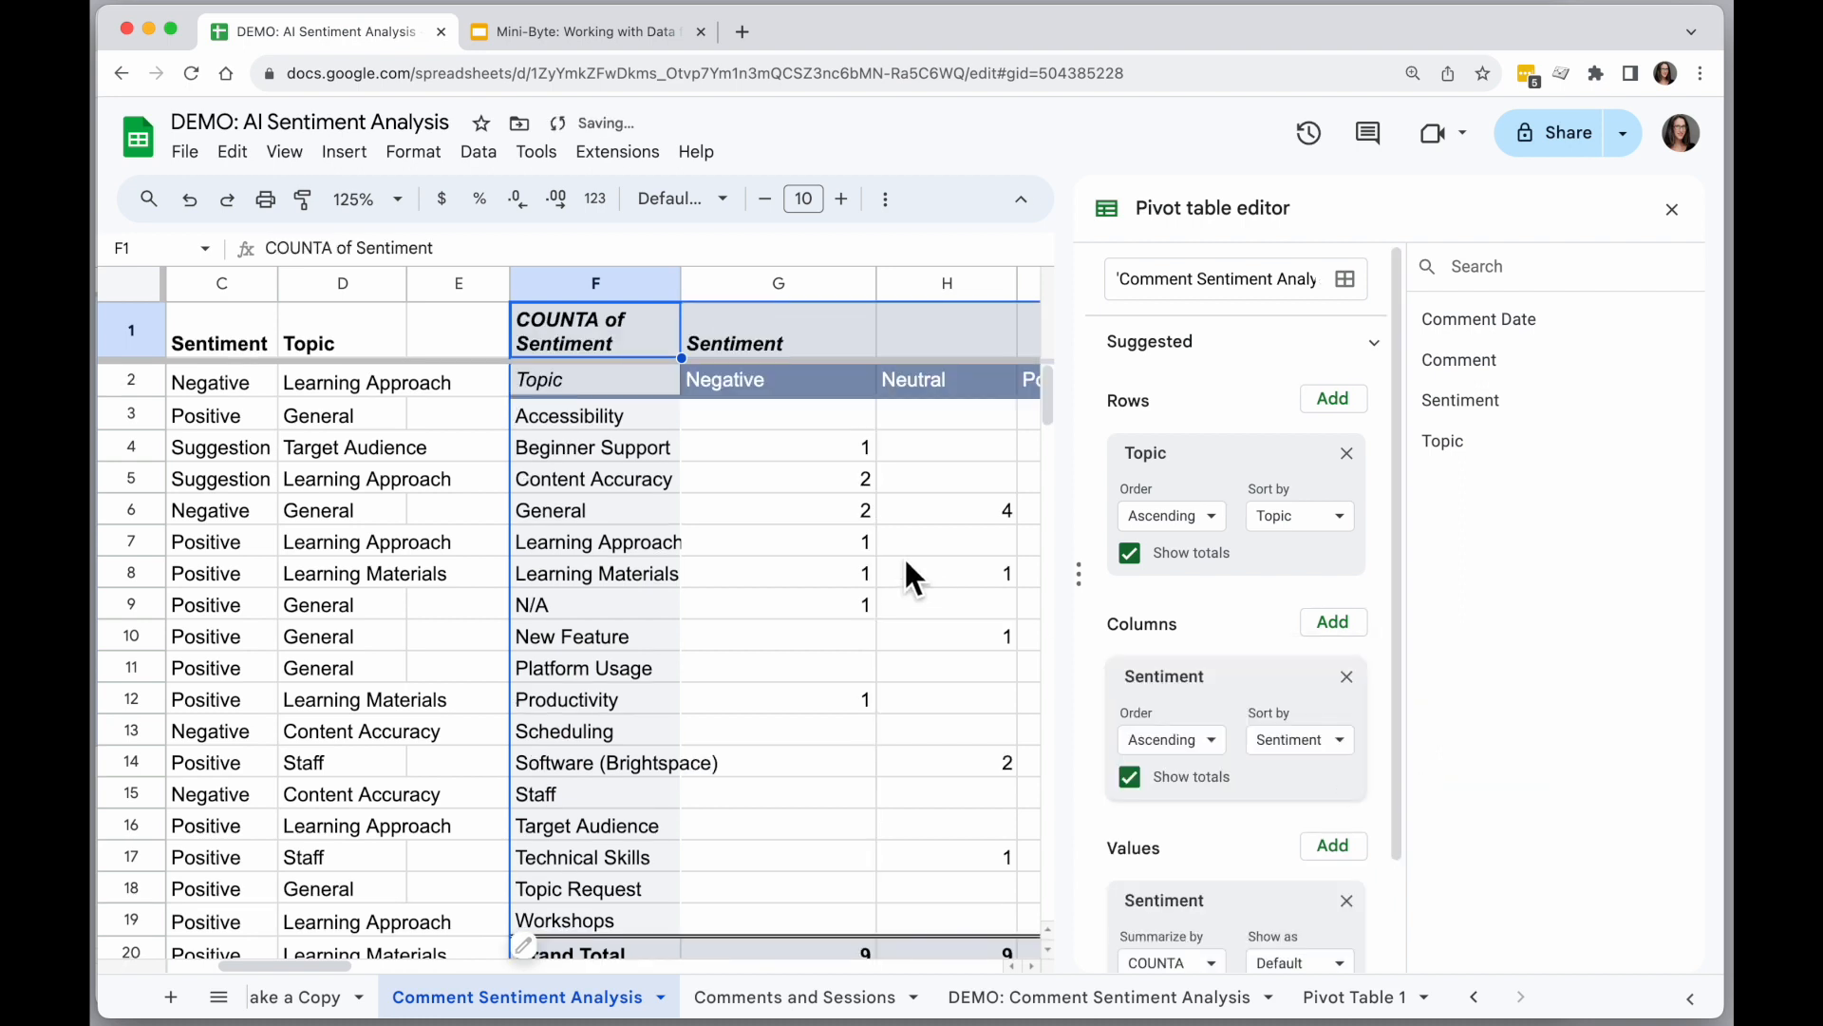
# Fit the pivot table's Negative, Neutral, Positive and Suggestion columns to their contents and narrow the Grand Total column.
pyautogui.hscroll(5, 910, 576)
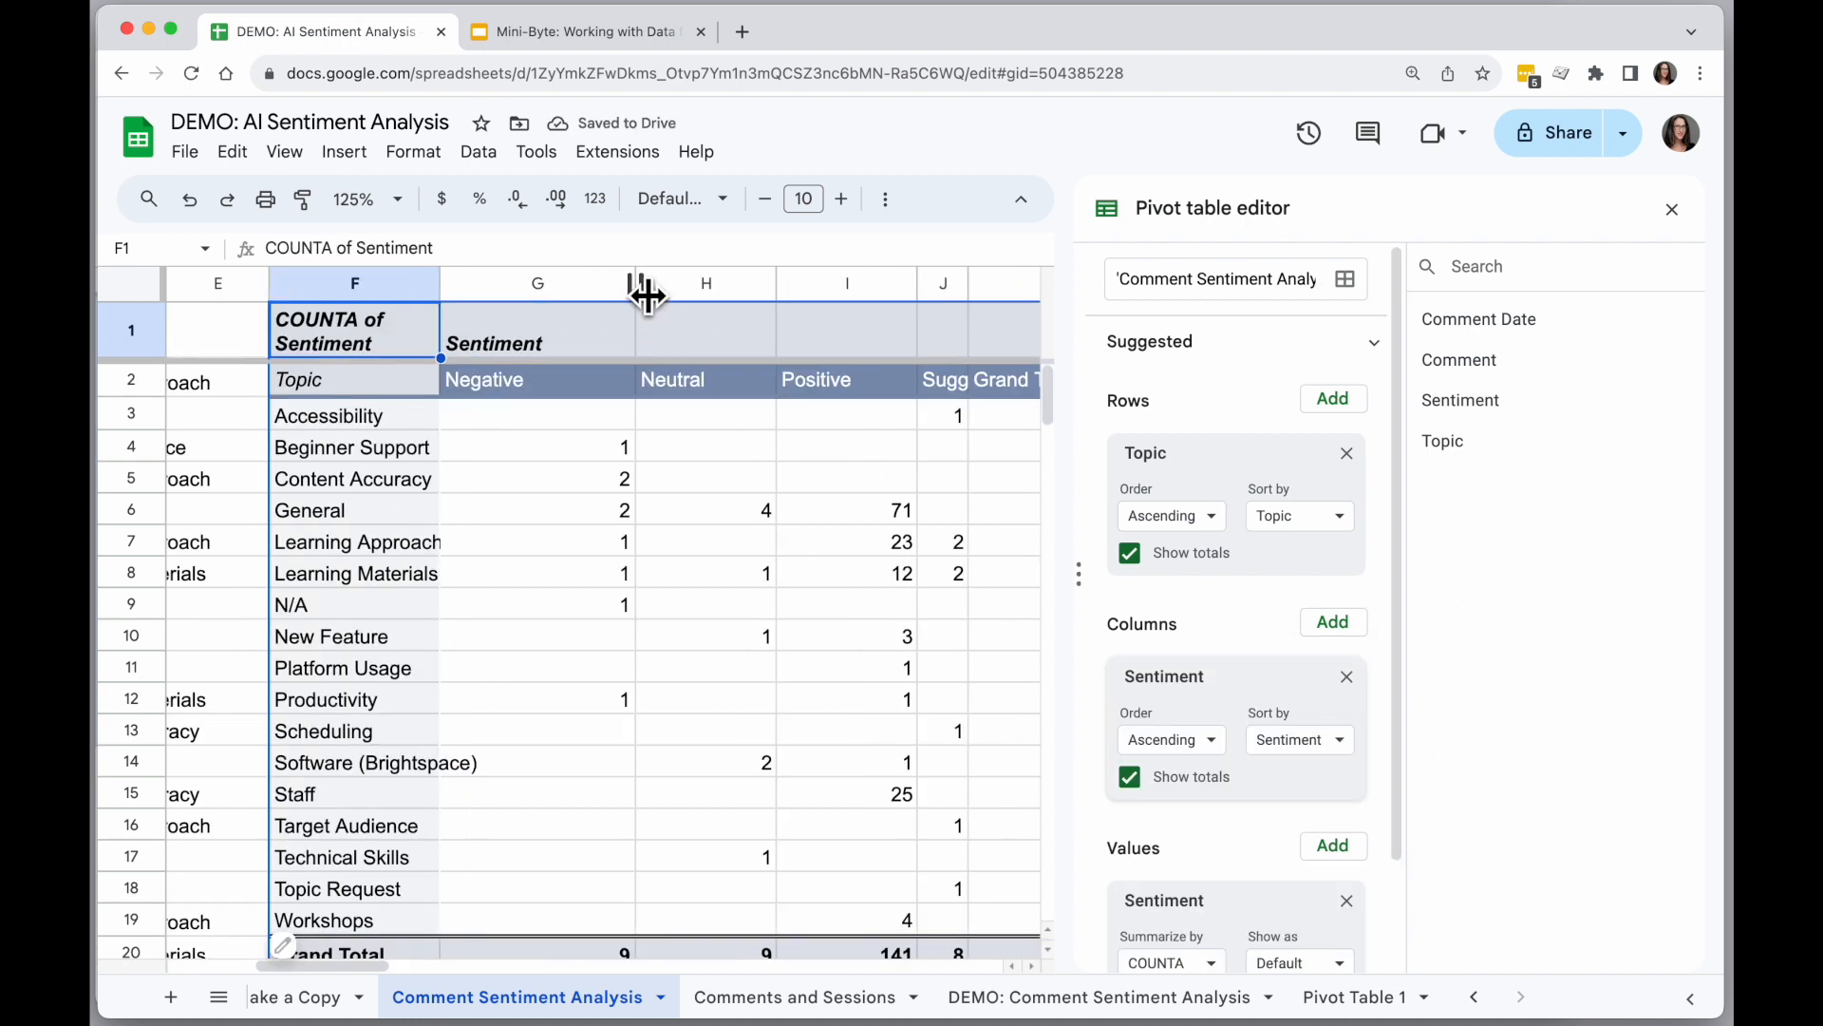
pyautogui.moveTo(602, 283); pyautogui.dragTo(827, 290)
pyautogui.doubleClick(787, 289)
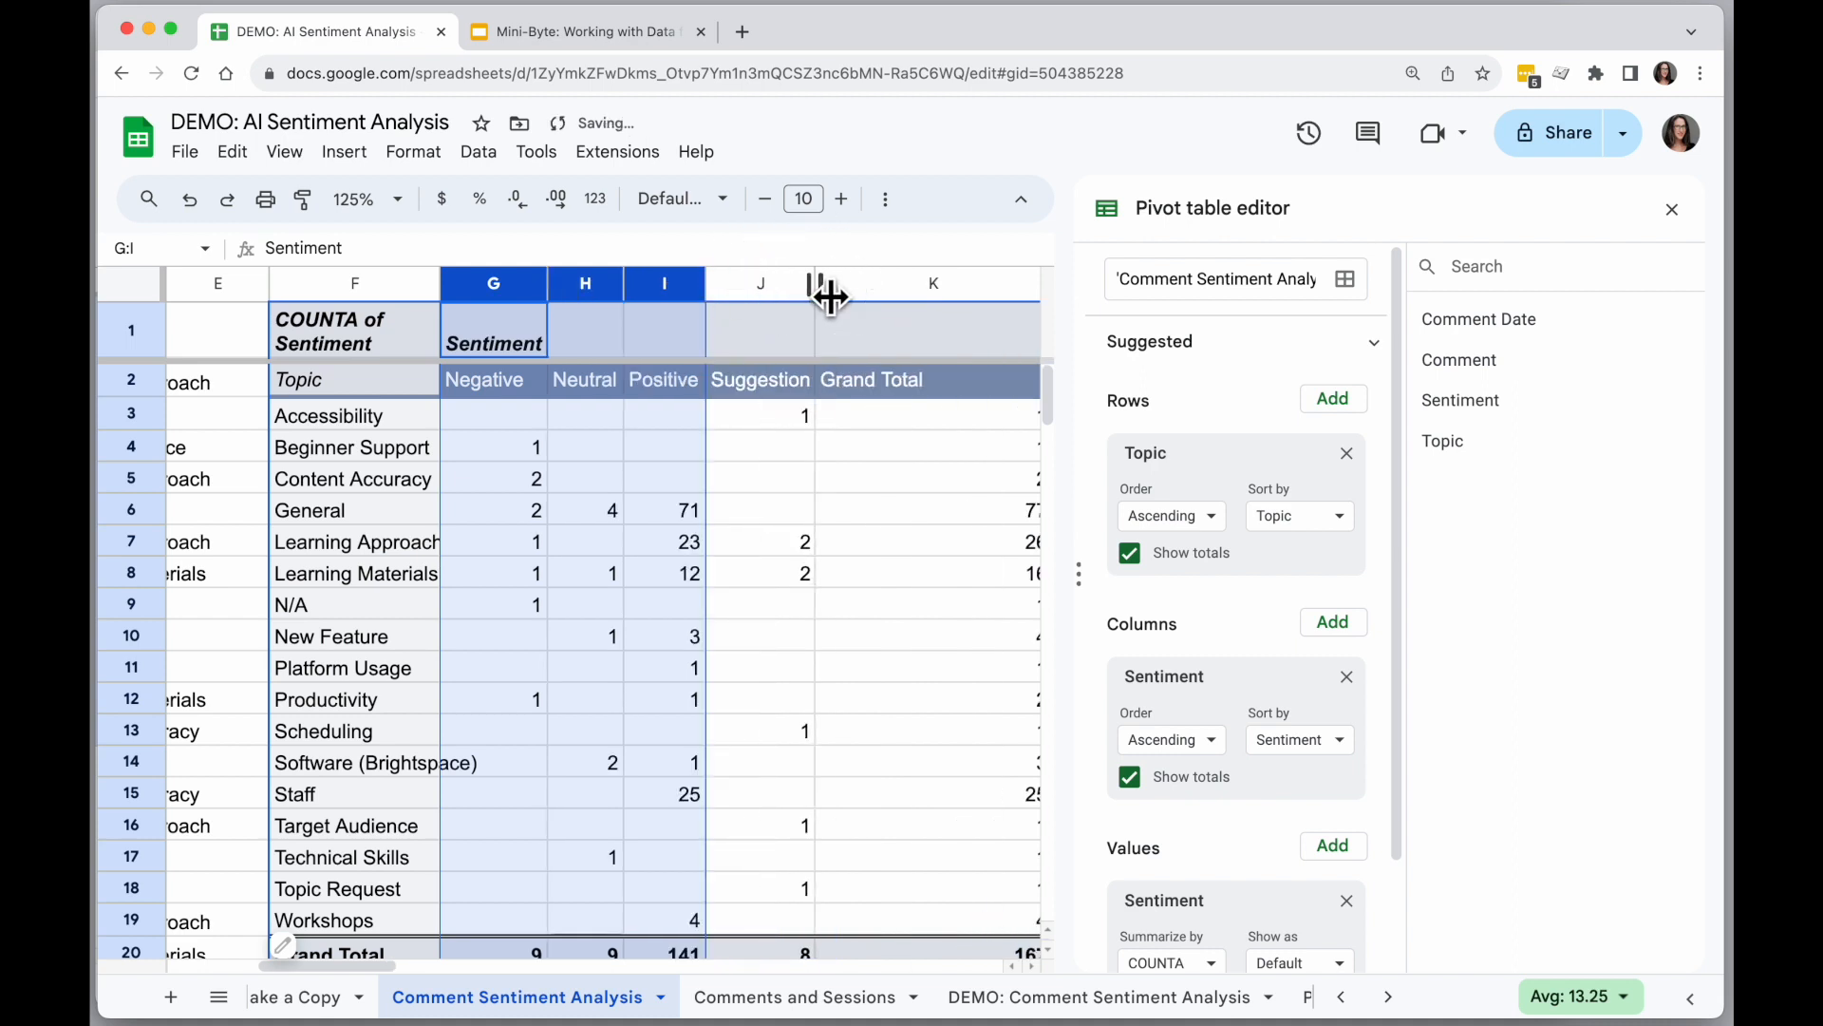
pyautogui.click(772, 483)
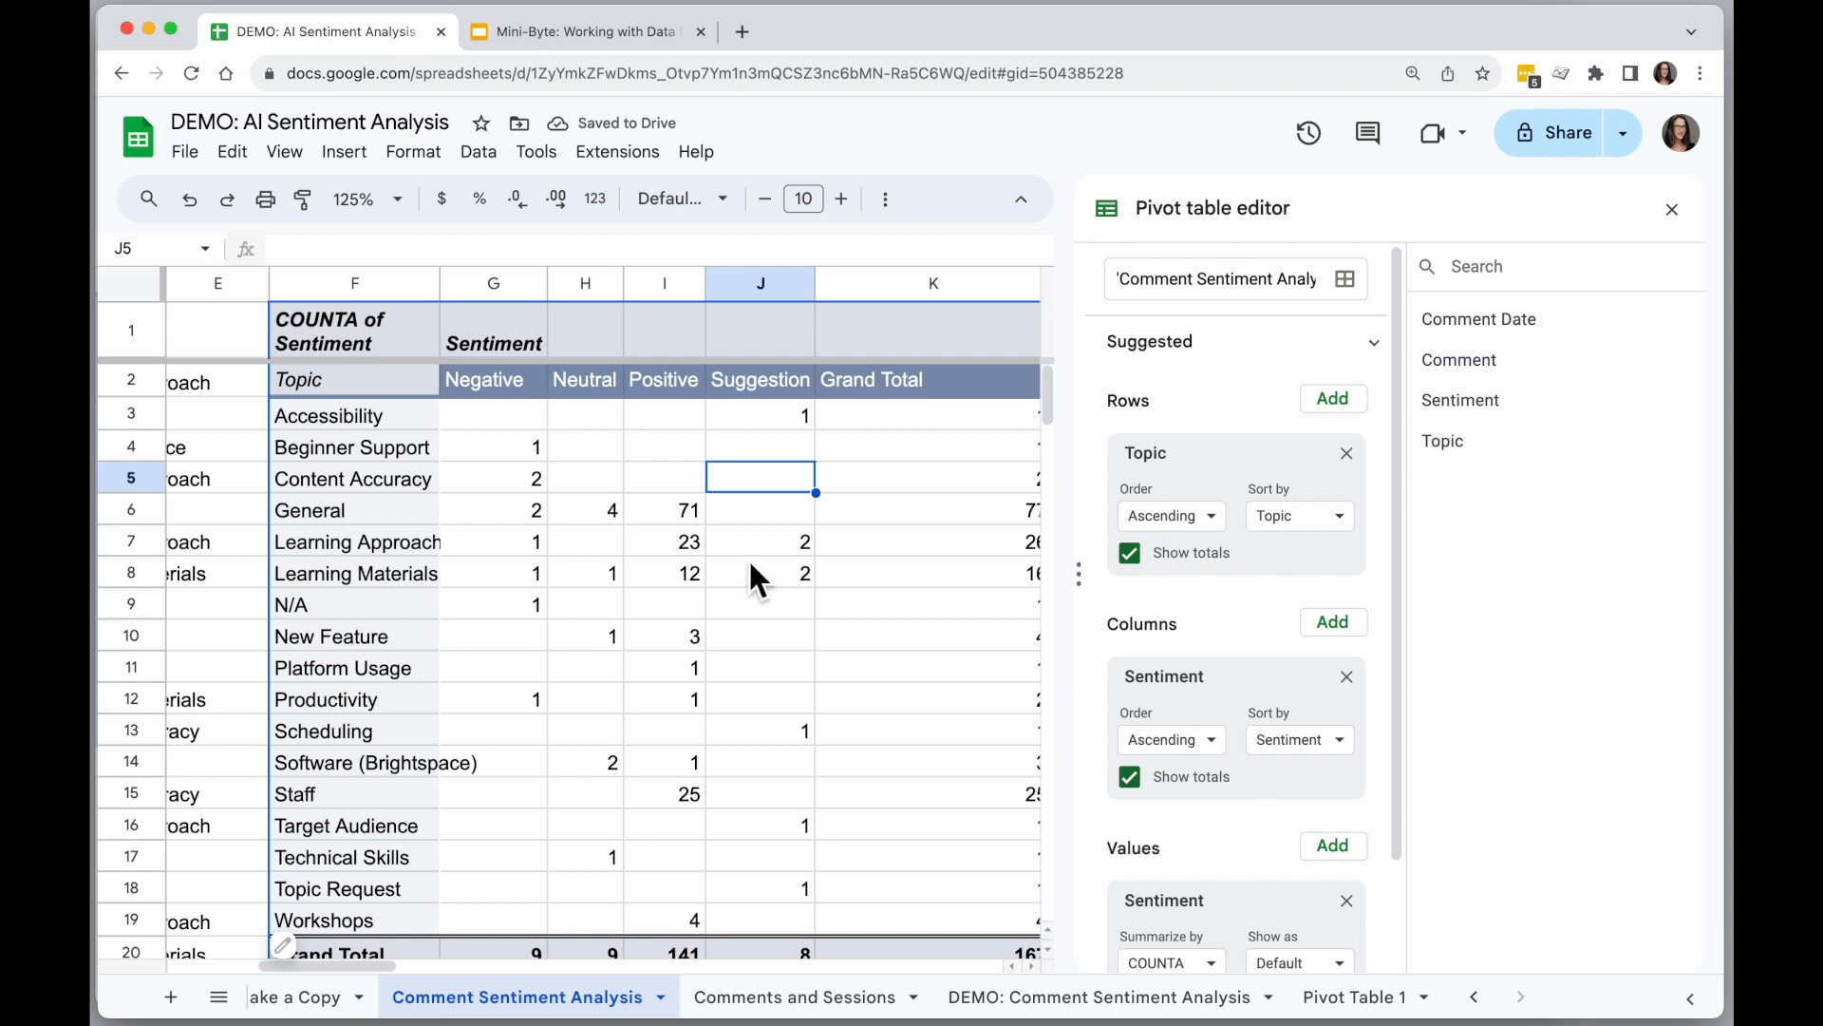
pyautogui.hscroll(2, 836, 494)
pyautogui.moveTo(949, 285); pyautogui.dragTo(835, 285)
pyautogui.hscroll(-3, 606, 498)
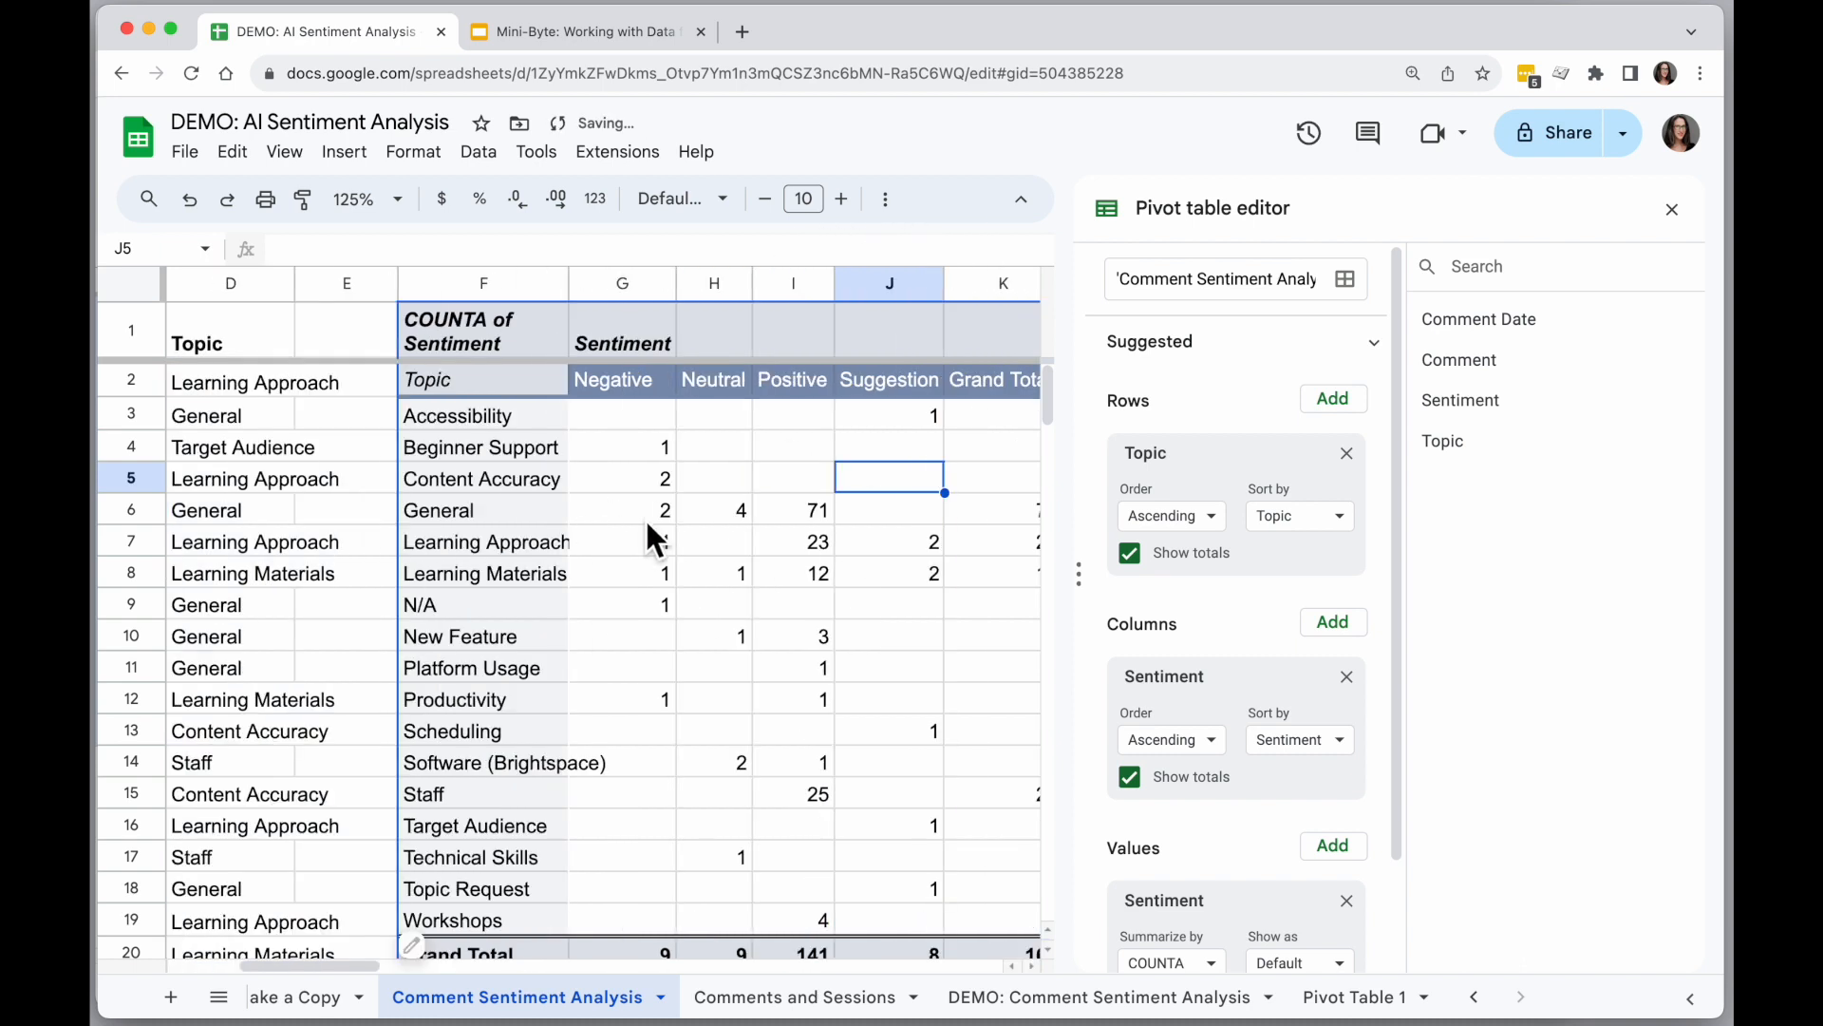
pyautogui.click(650, 520)
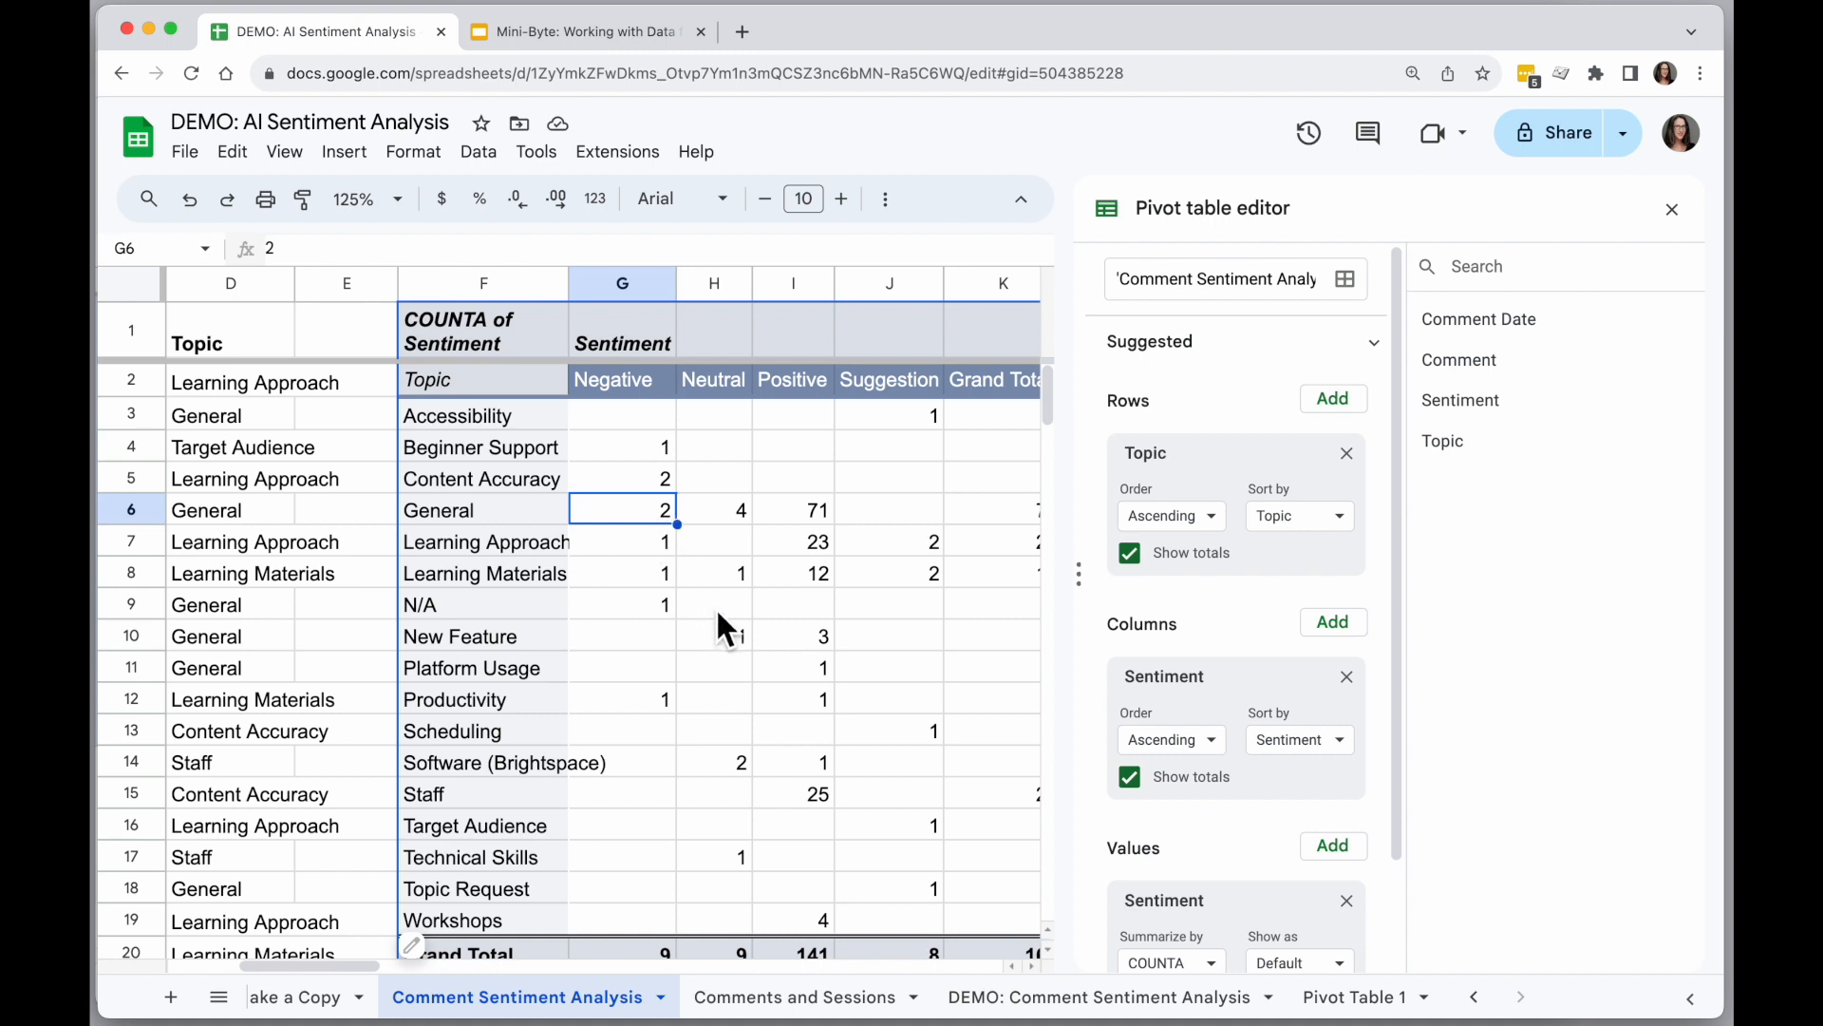
# Examine the pivot table's sentiment counts for the General and Staff topics.
pyautogui.hscroll(2, 717, 612)
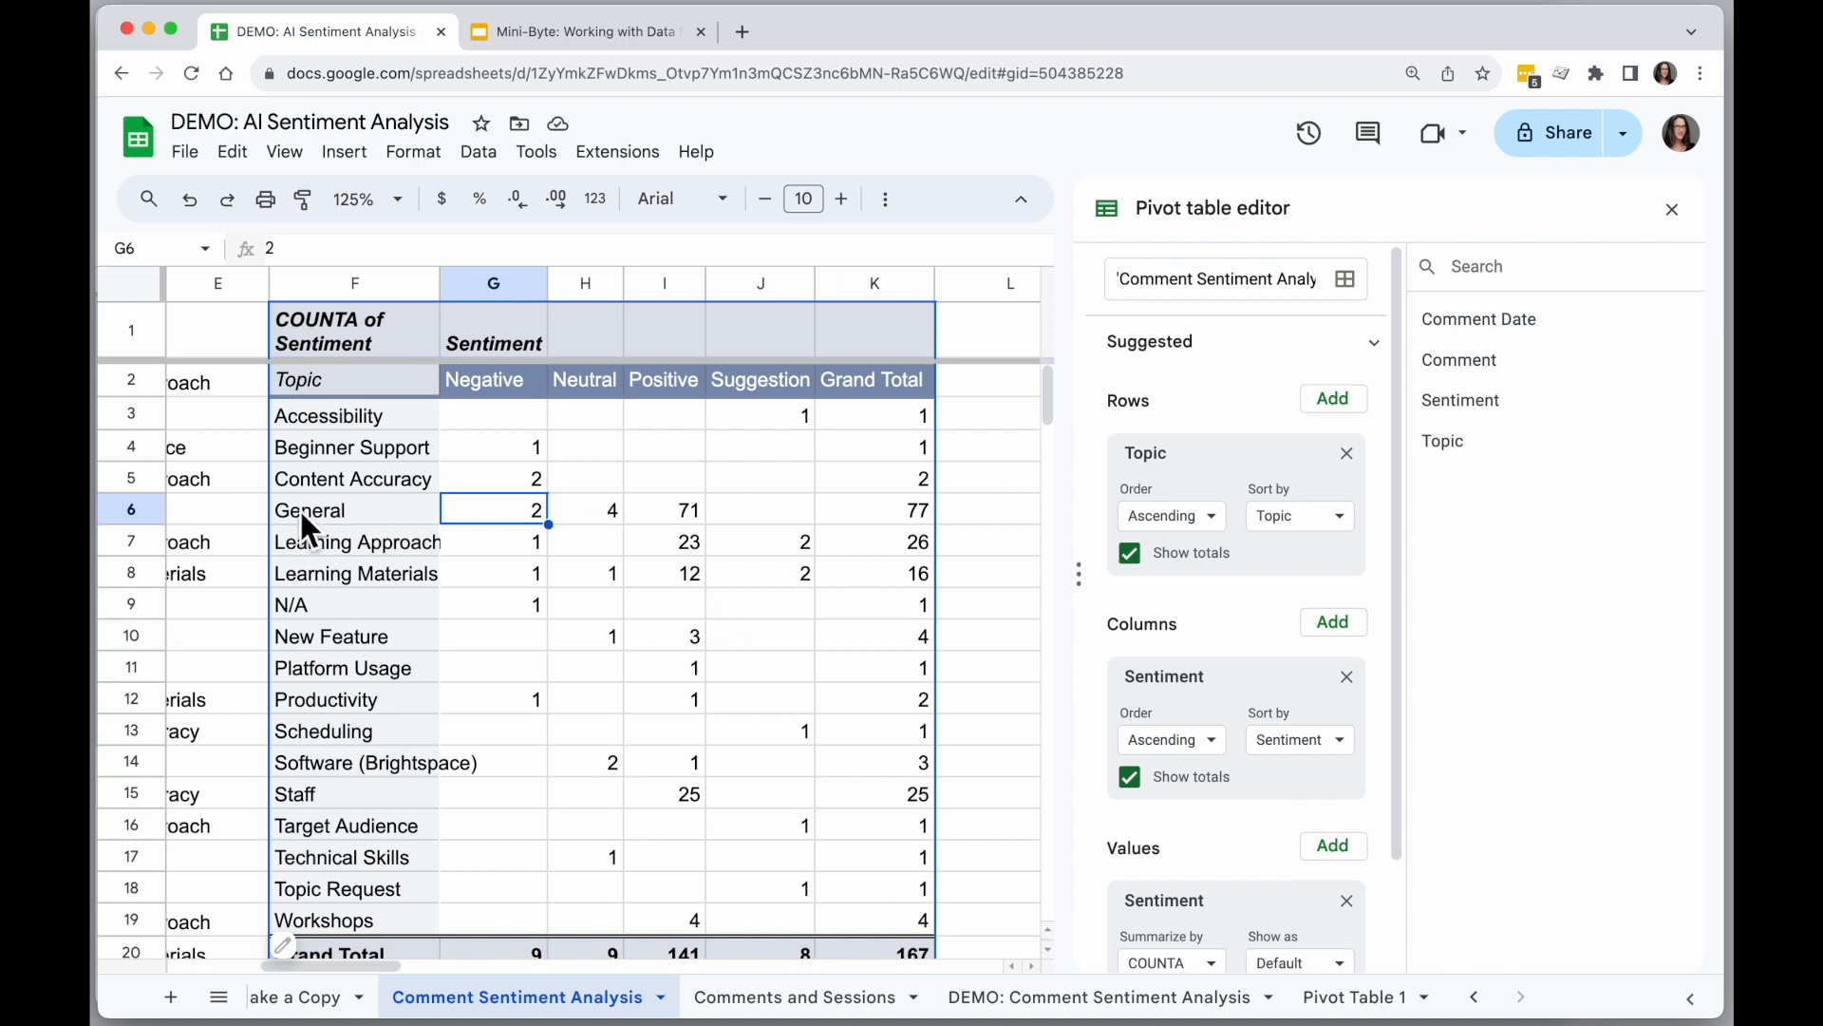
pyautogui.click(682, 516)
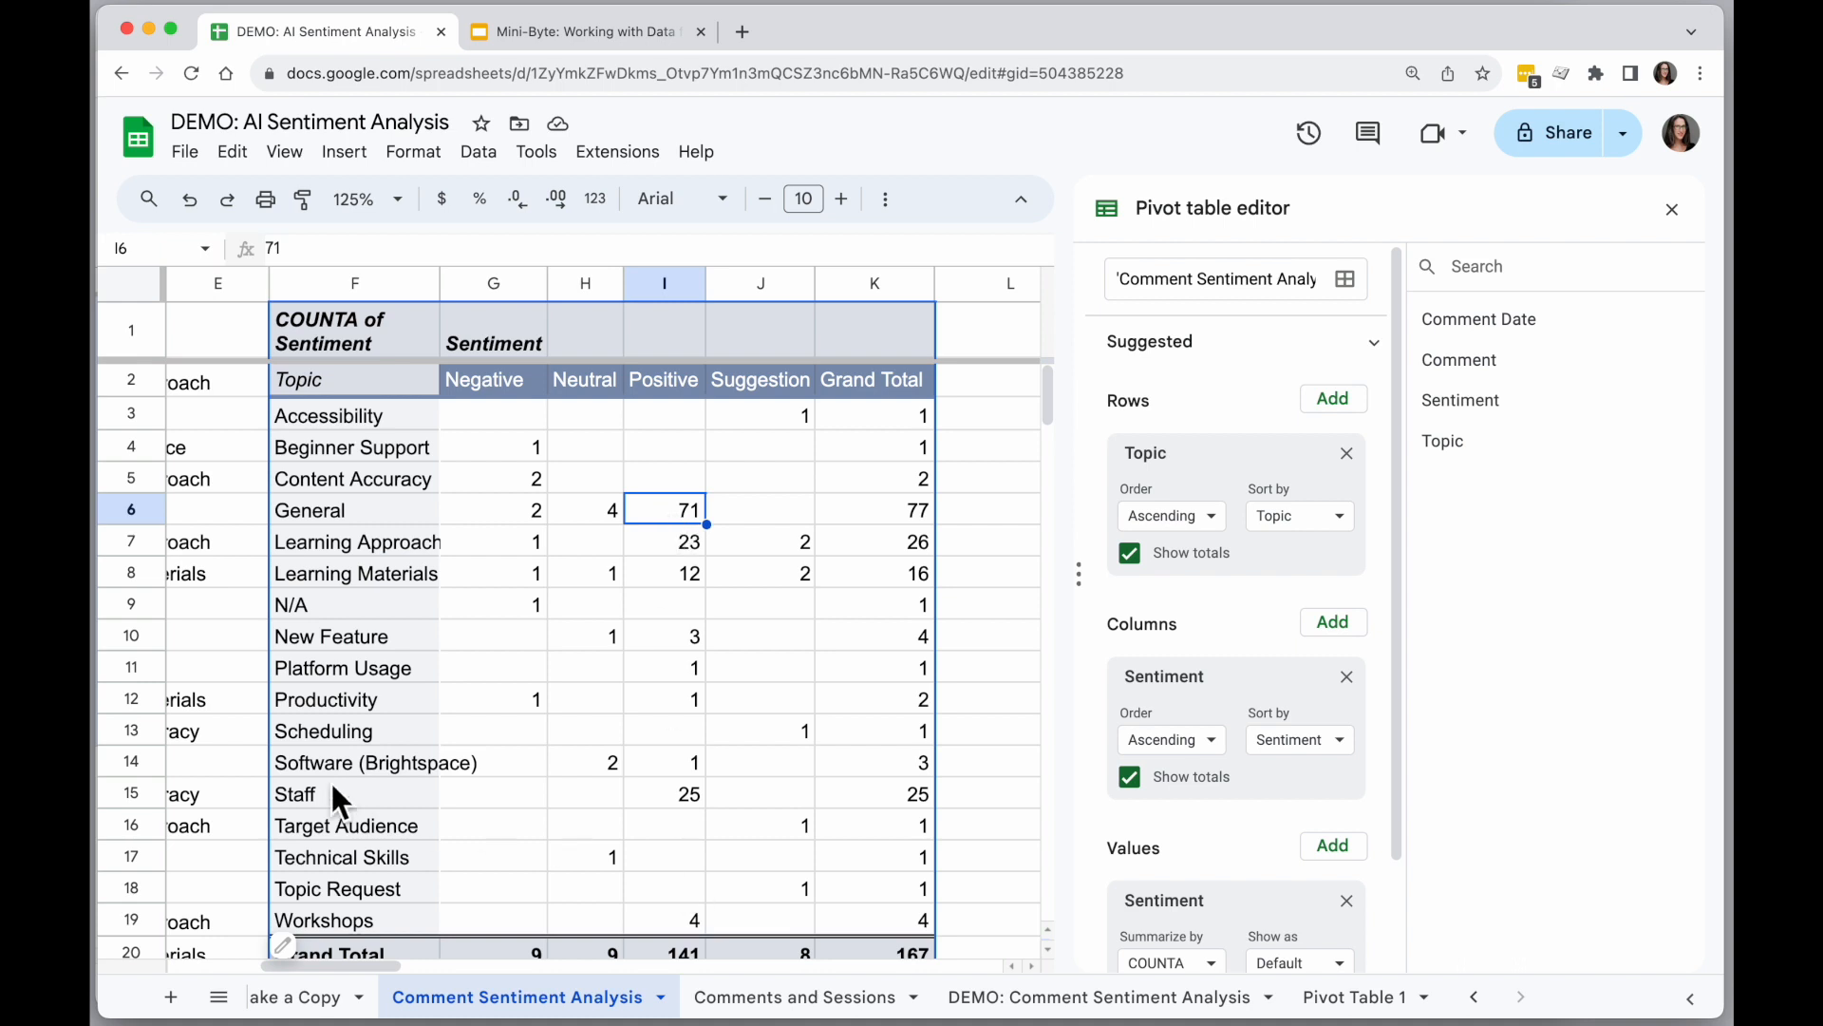
pyautogui.moveTo(317, 794); pyautogui.dragTo(886, 796)
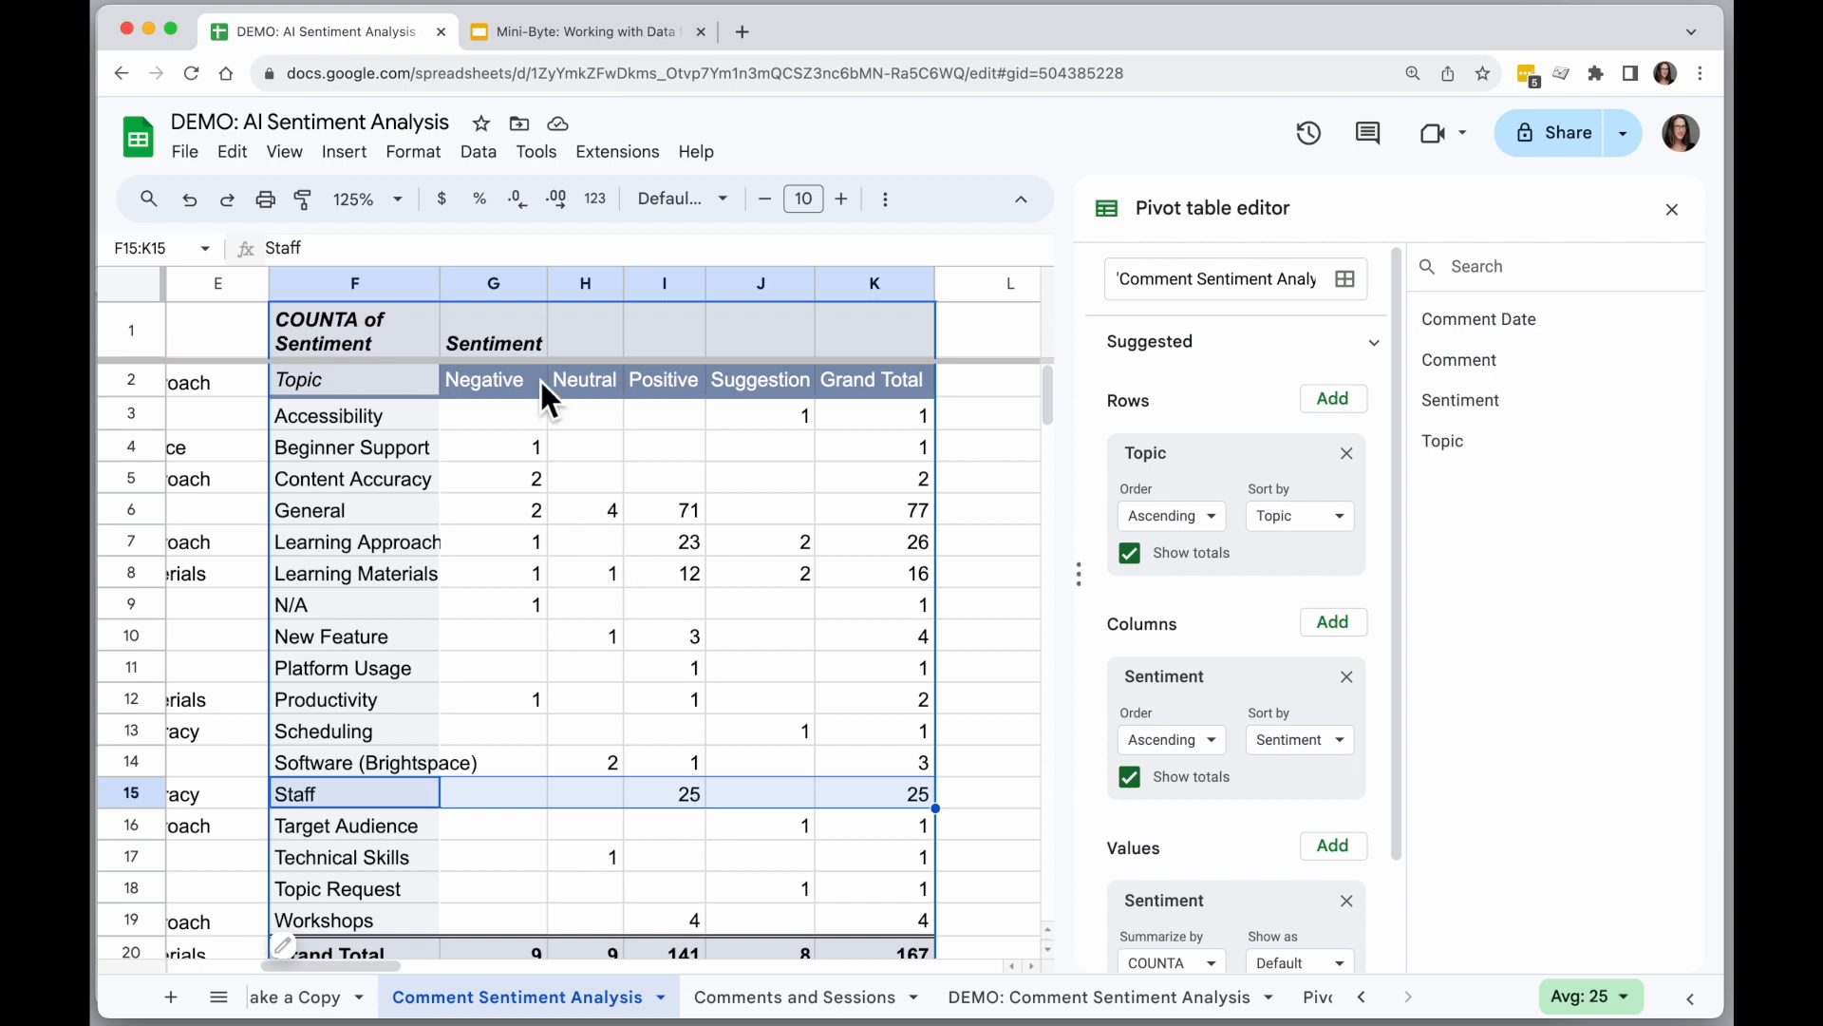
# Open the detail sheet behind the Negative count for Content Accuracy and widen its Comment column.
pyautogui.click(493, 473)
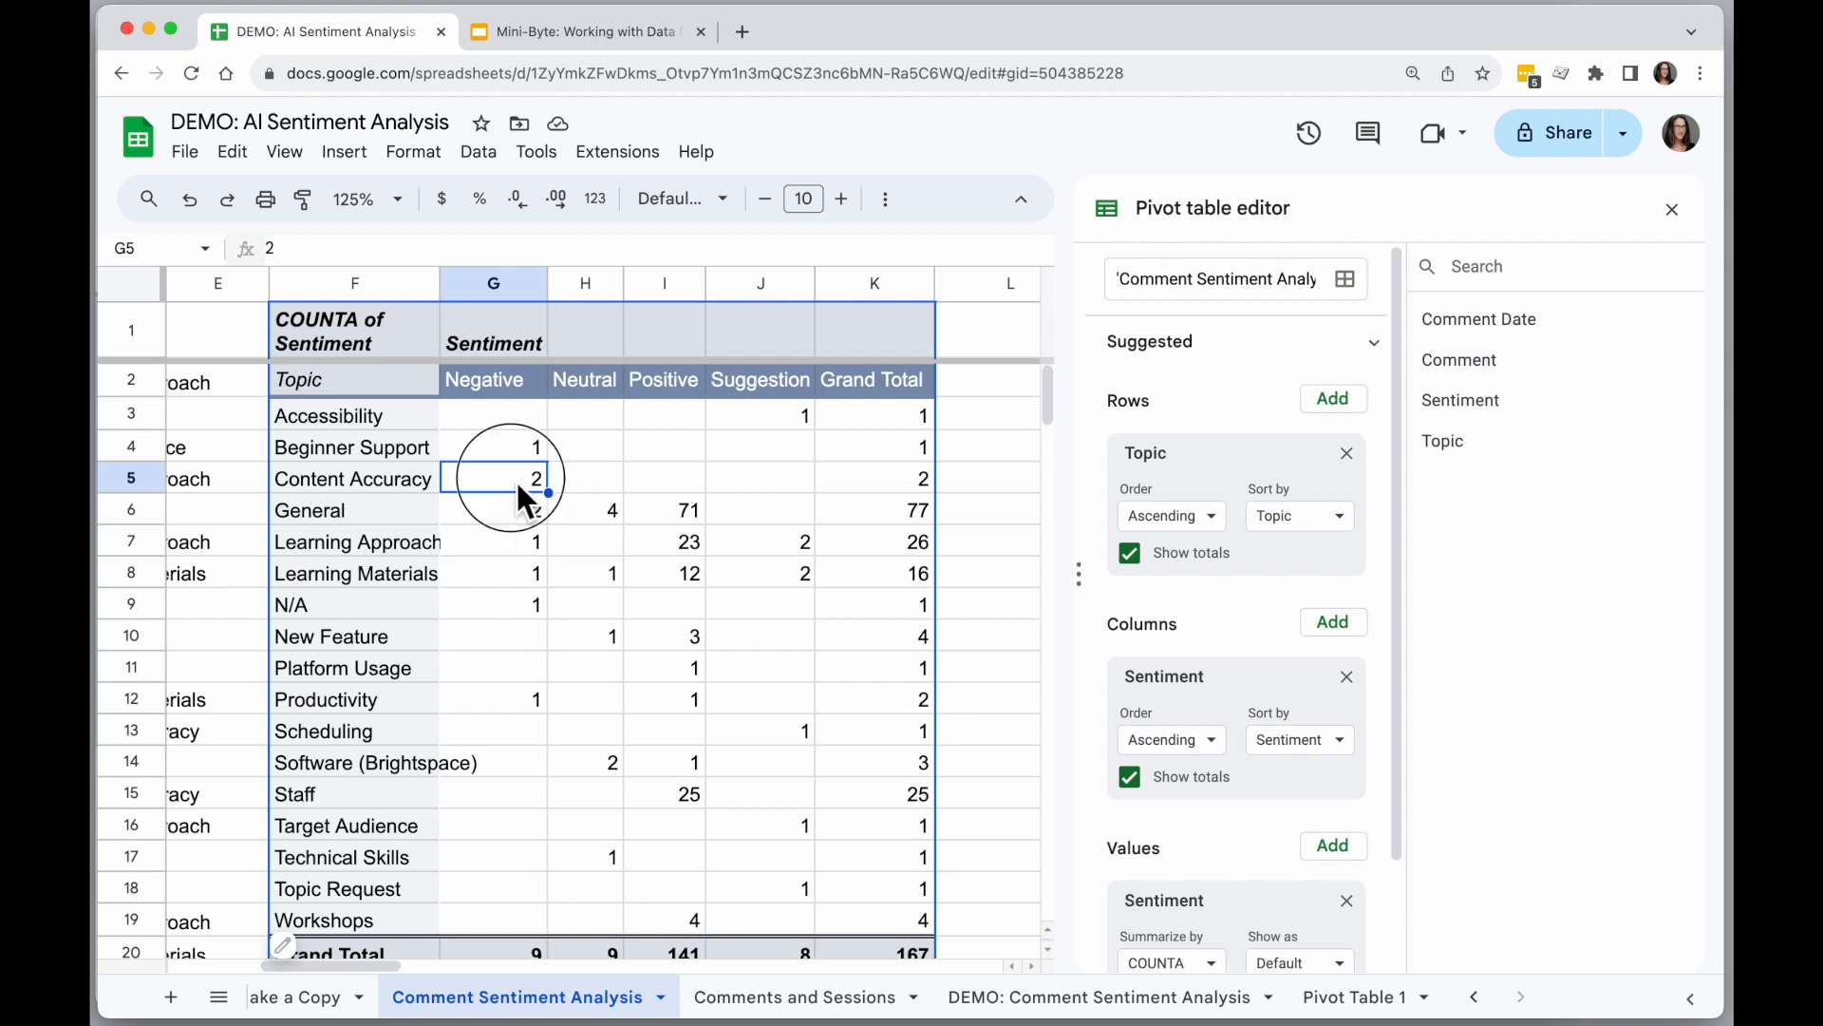
pyautogui.doubleClick(517, 484)
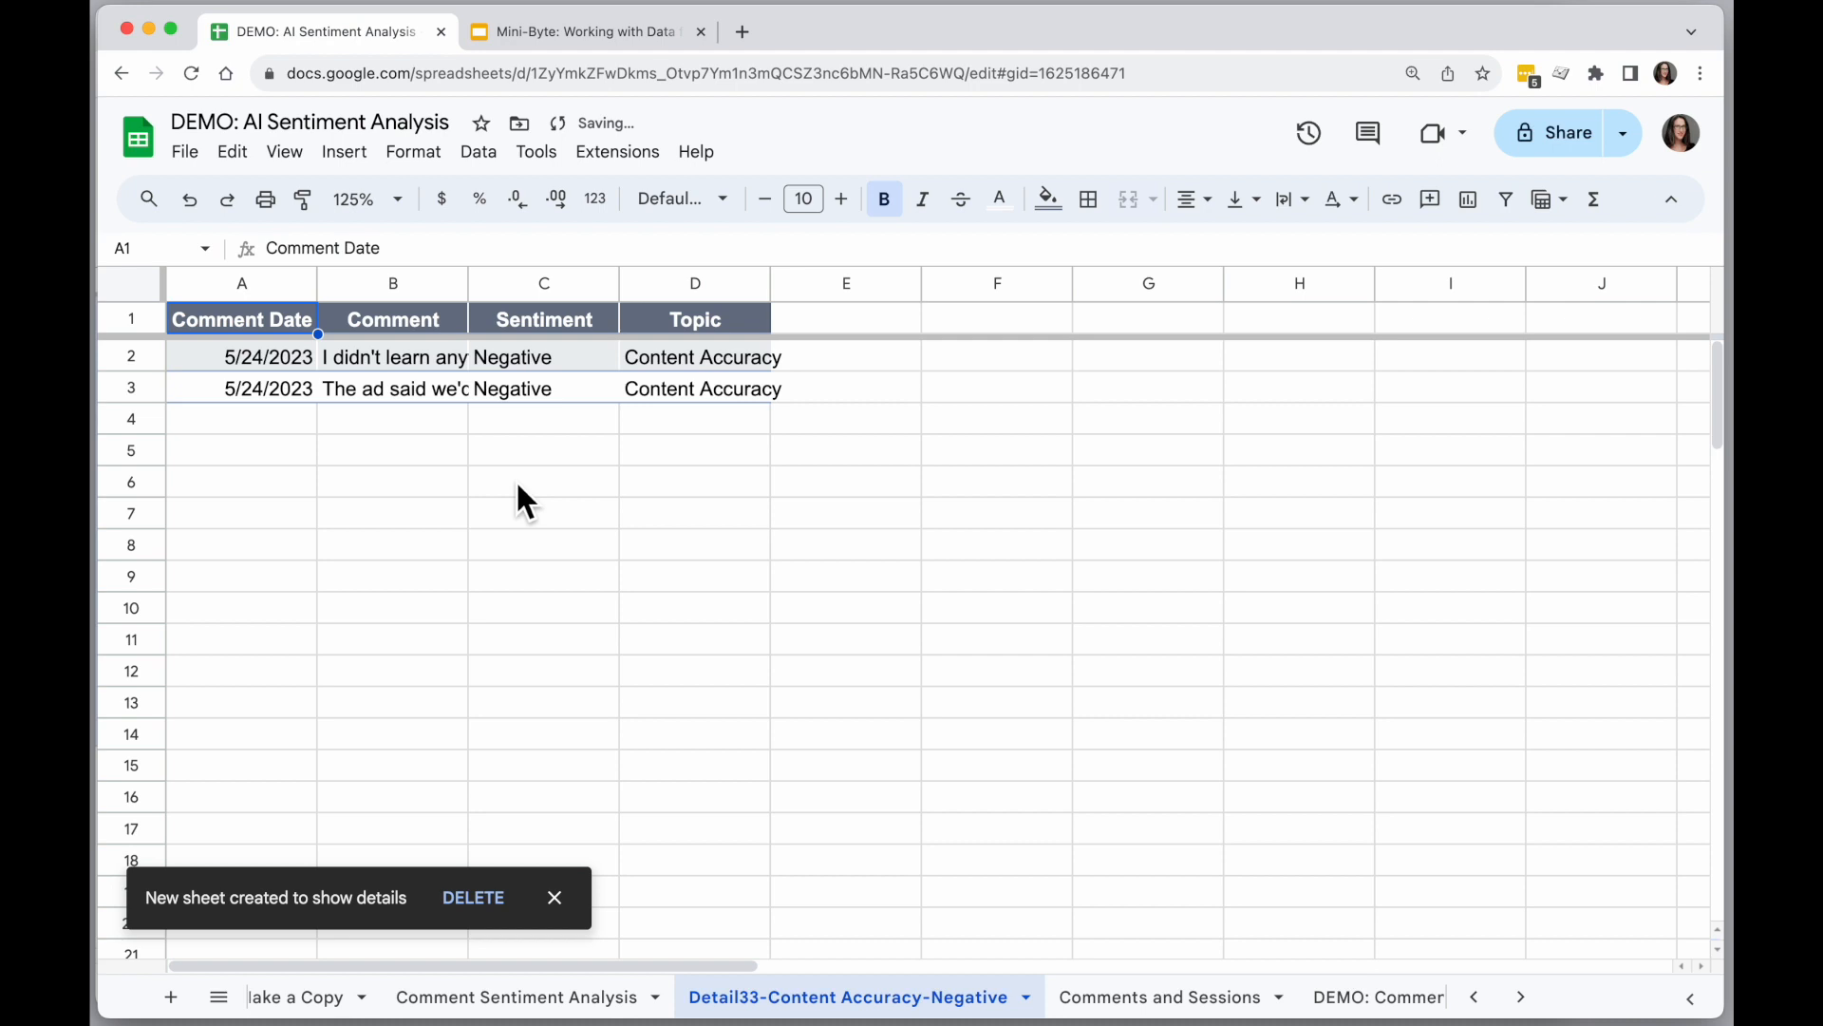
pyautogui.moveTo(469, 285); pyautogui.dragTo(649, 307)
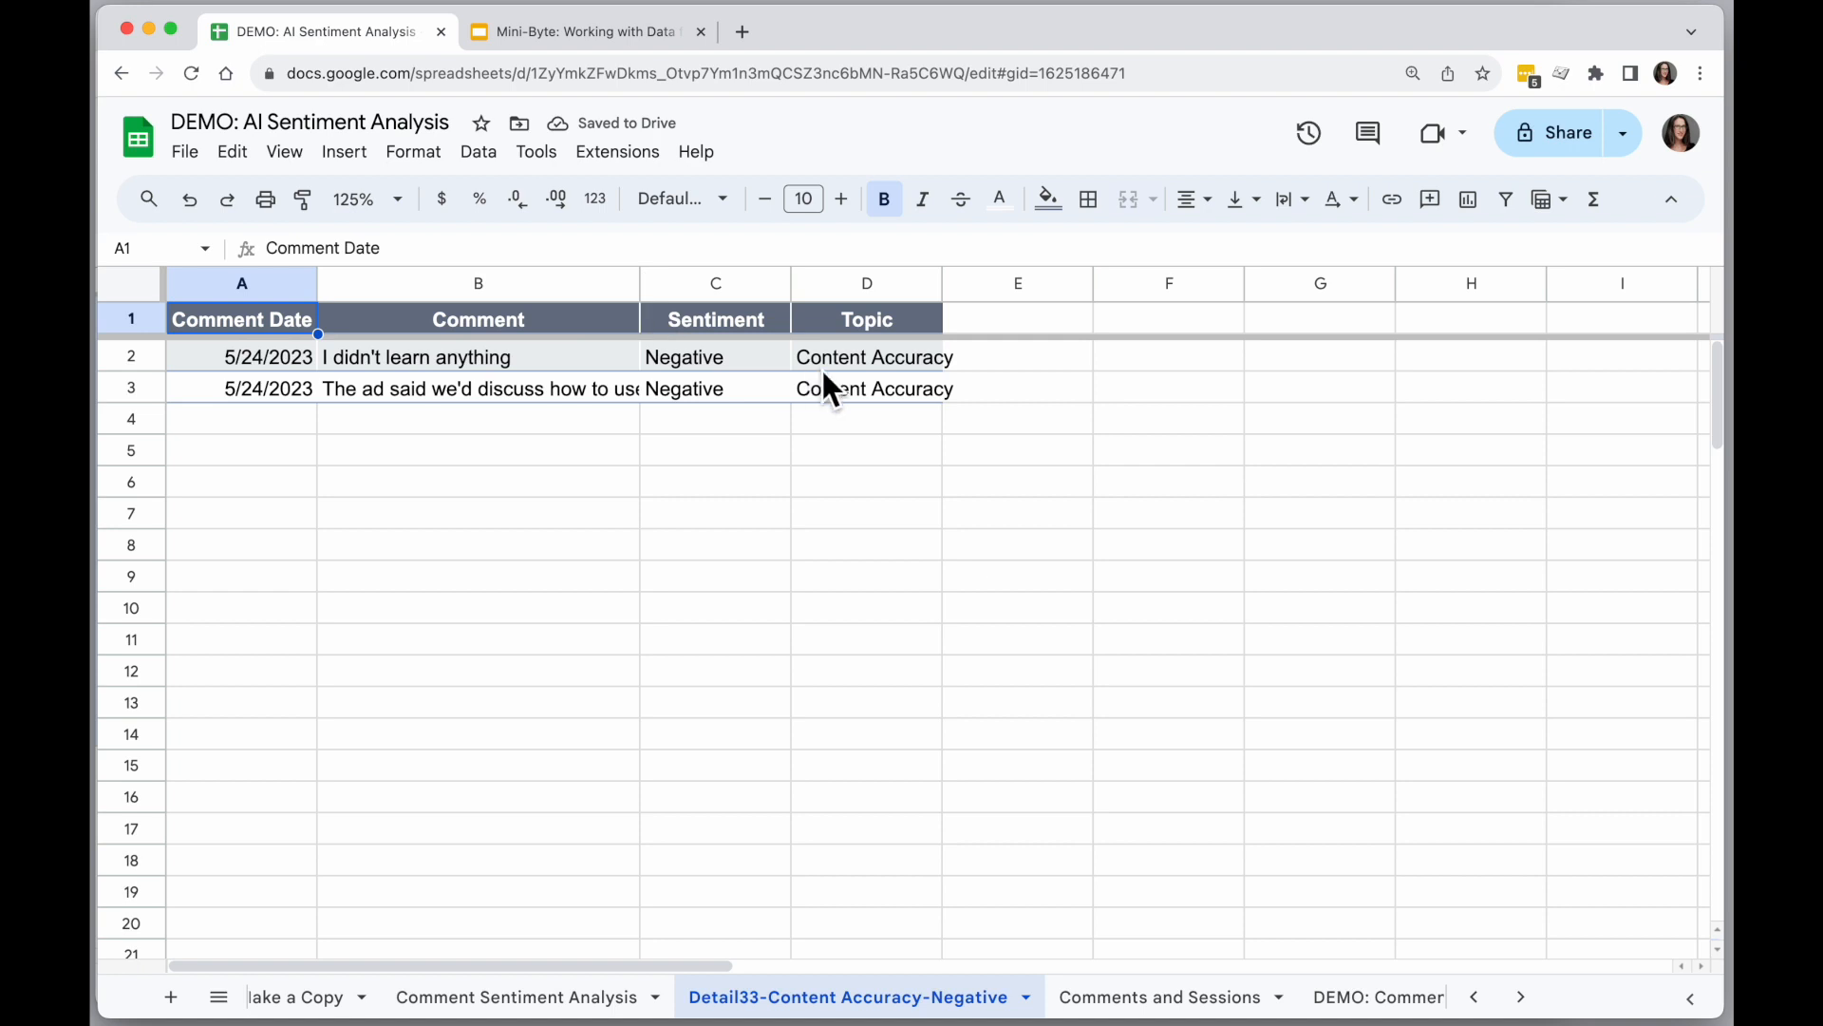
# Read the negative Content Accuracy comments with their sentiment and topic, and delete the detail sheet.
pyautogui.click(734, 366)
pyautogui.click(858, 361)
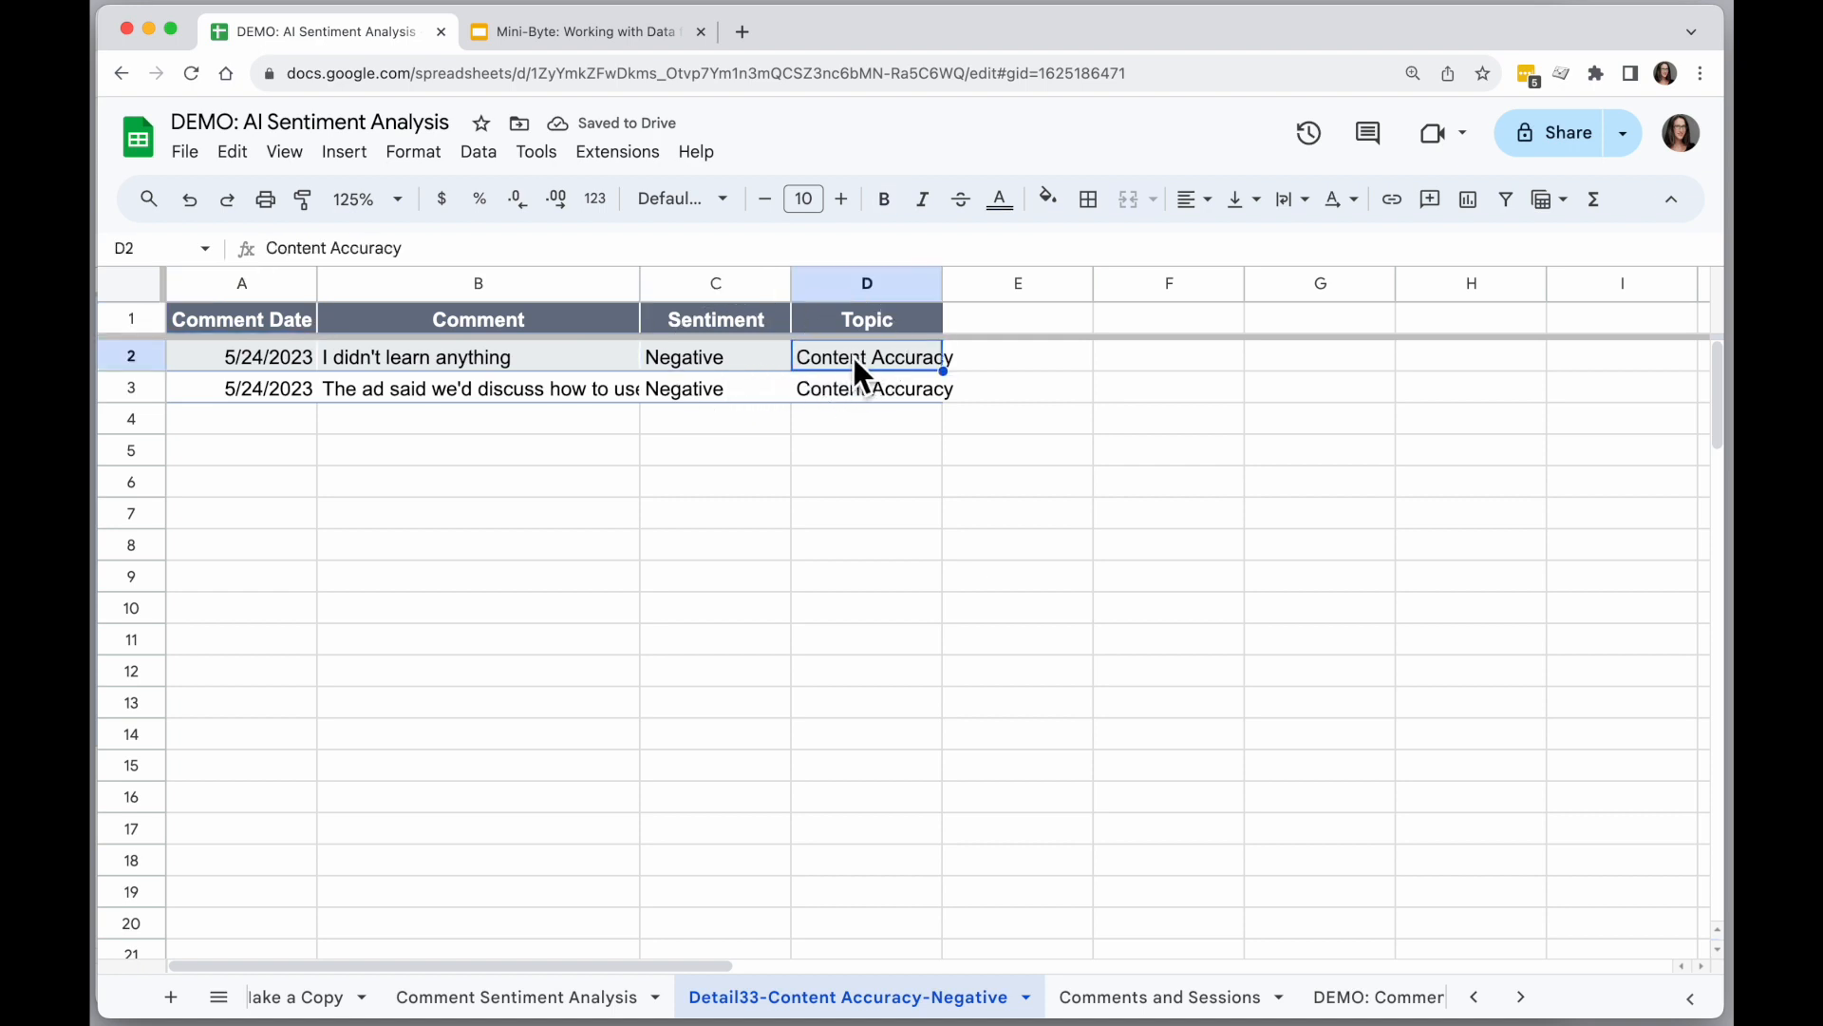
pyautogui.click(520, 361)
pyautogui.click(524, 392)
pyautogui.click(545, 362)
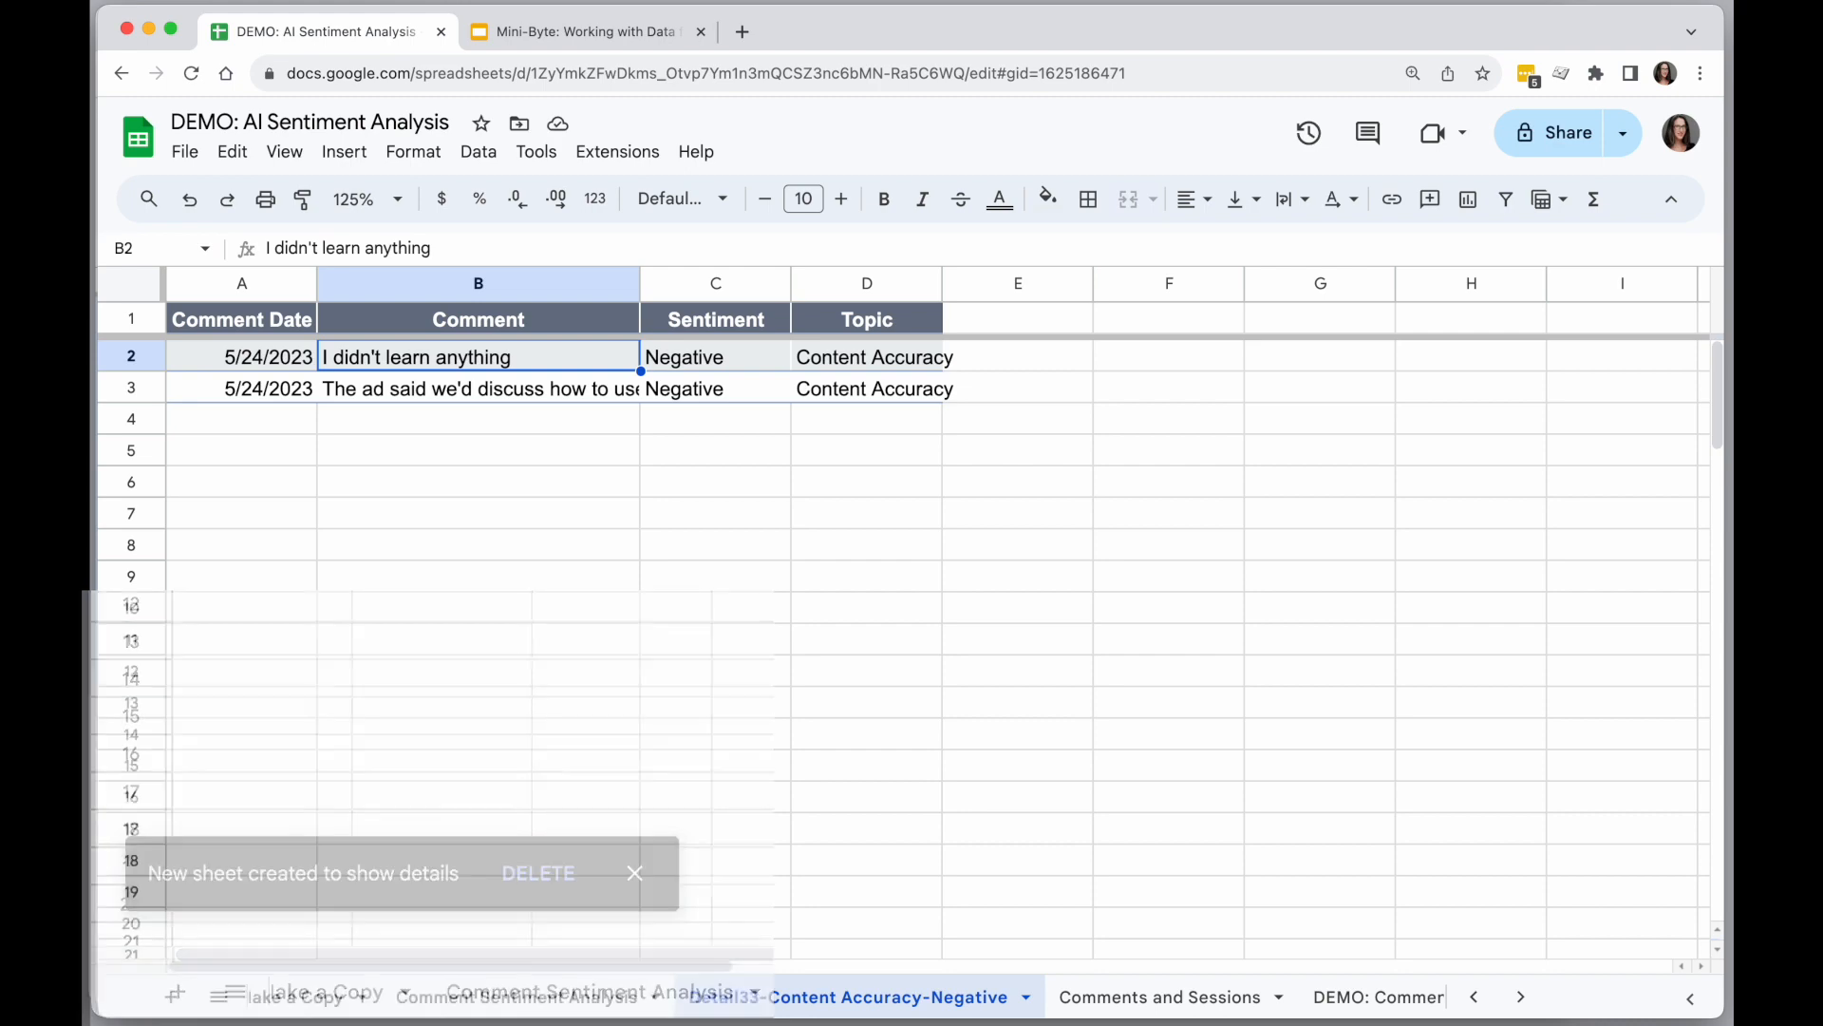
pyautogui.click(1027, 999)
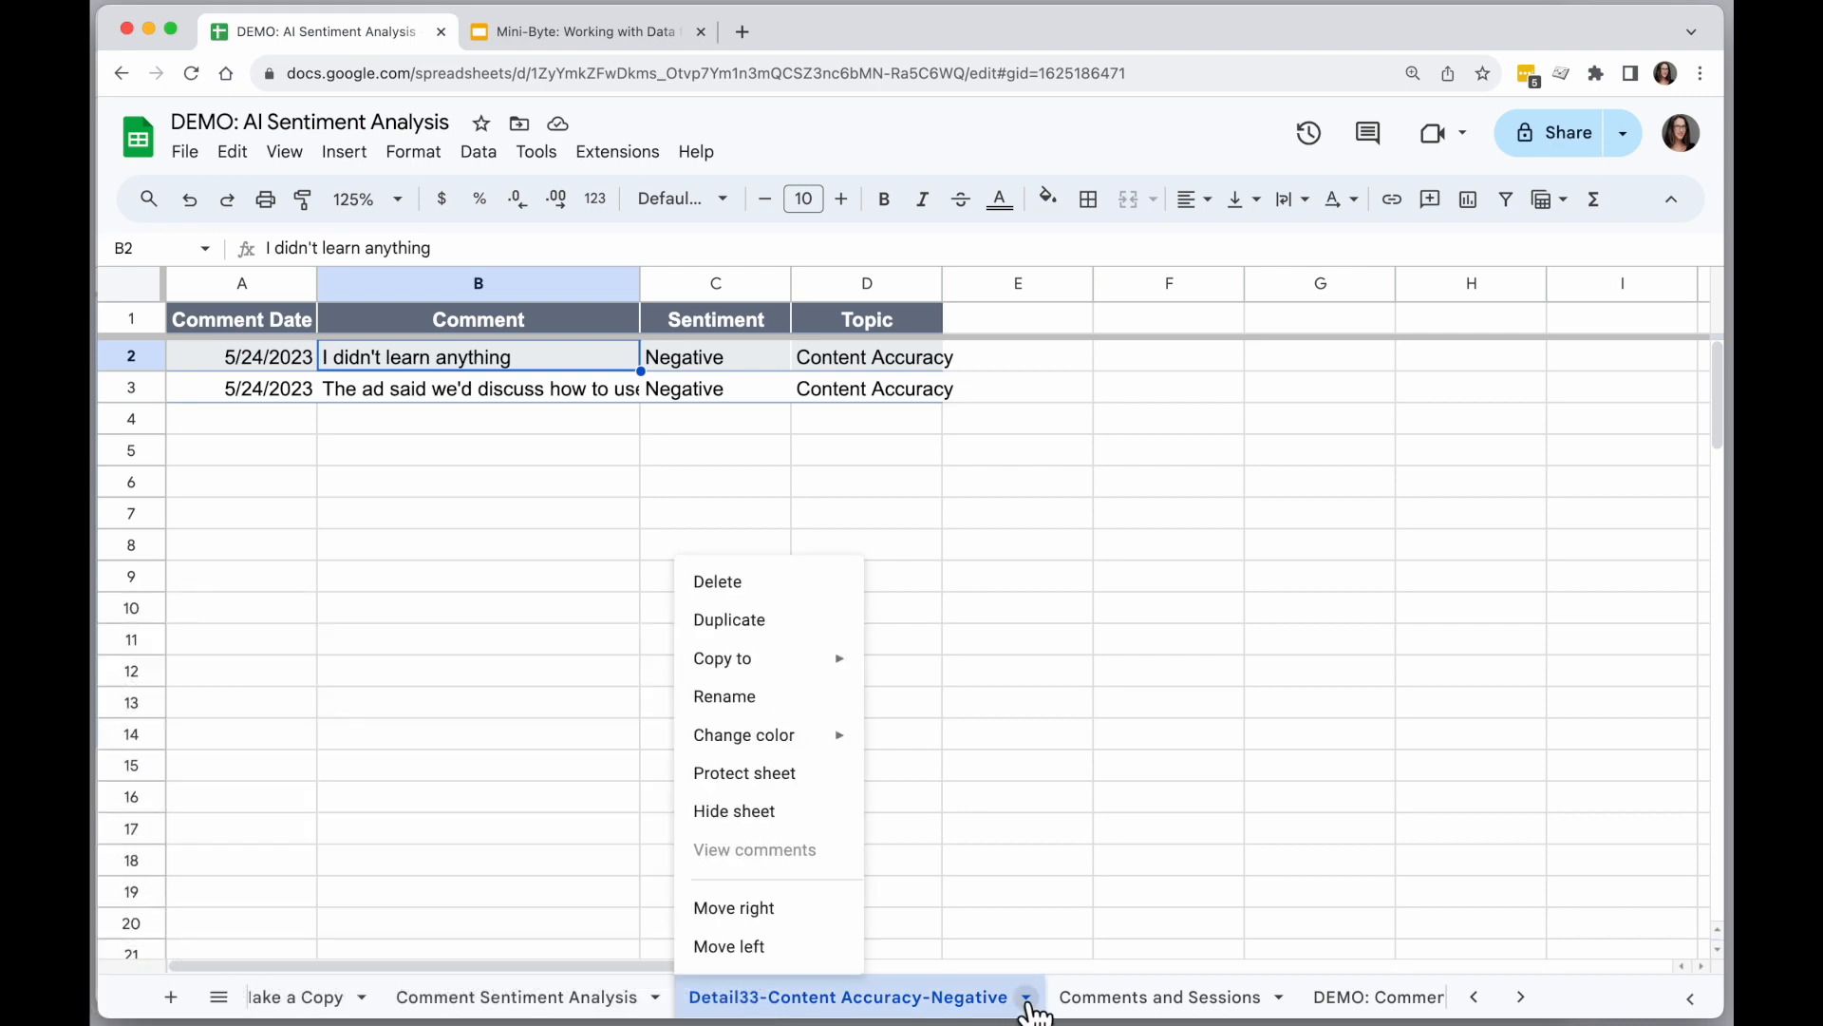
pyautogui.click(813, 590)
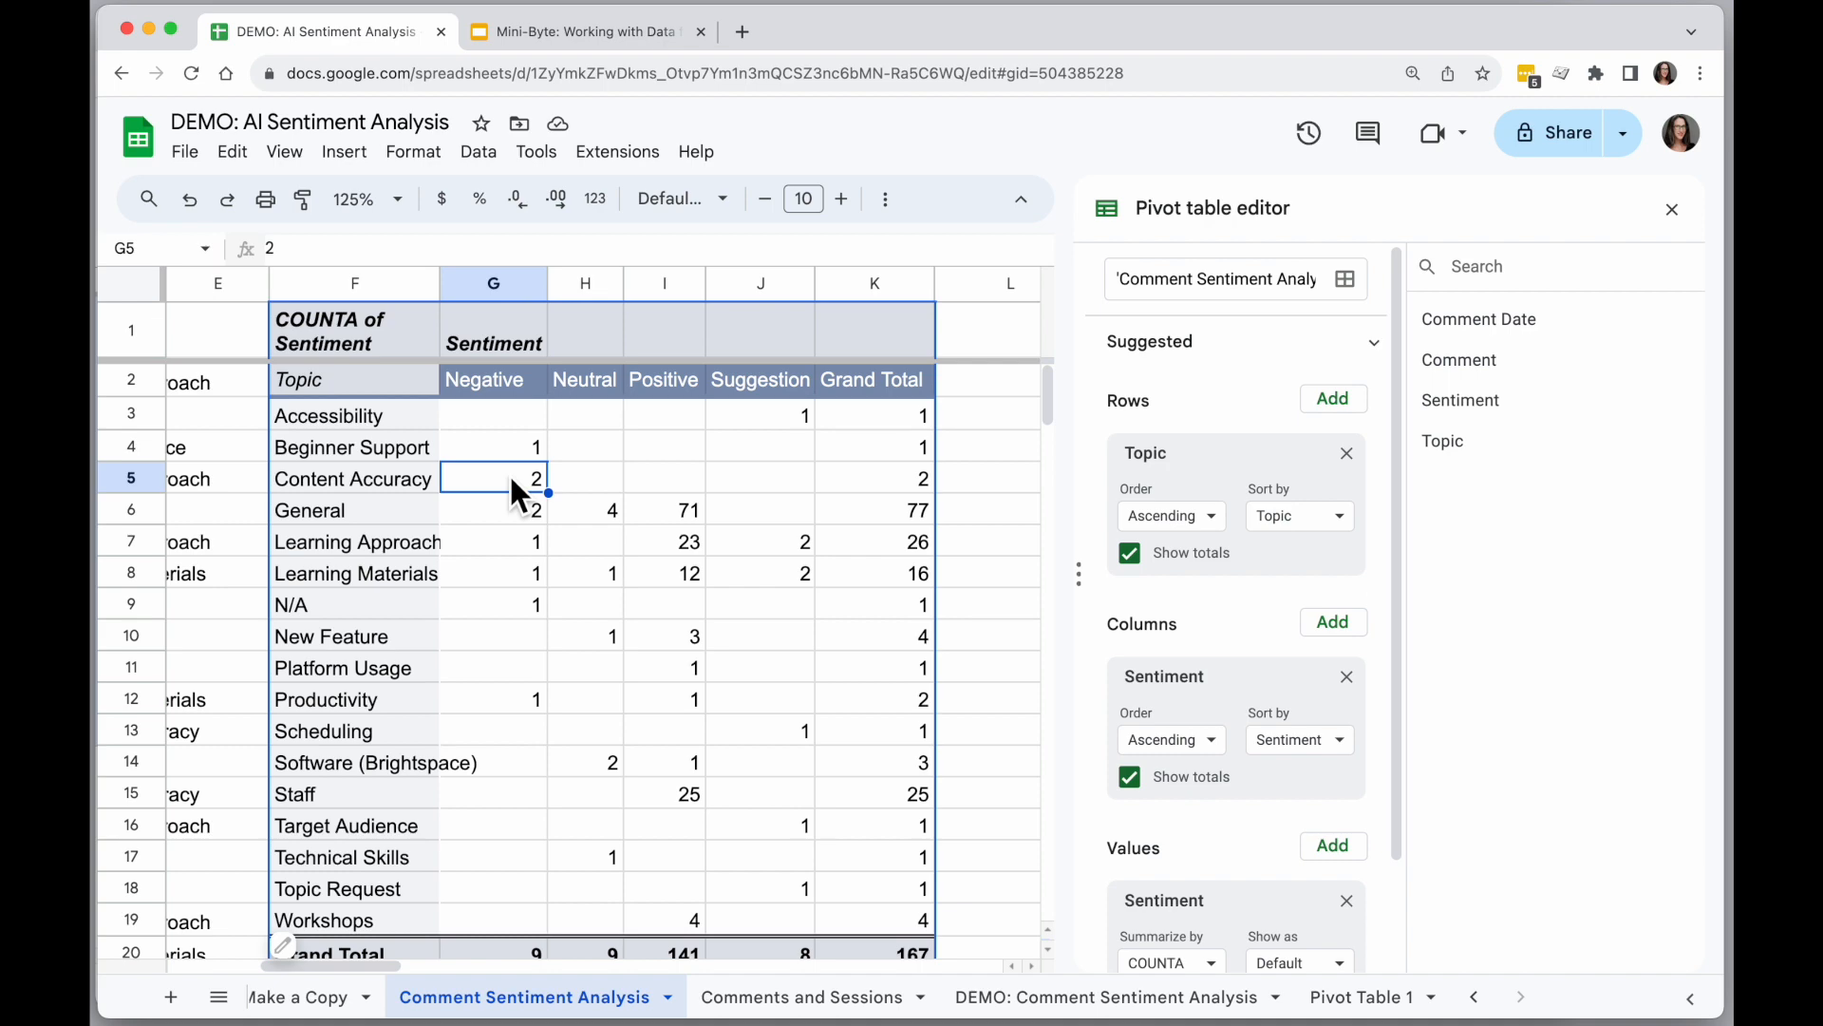
# Compare the comments and session names in the Comments and Sessions sheet with the data in the Comment Sentiment Analysis sheet.
pyautogui.hscroll(-5, 510, 474)
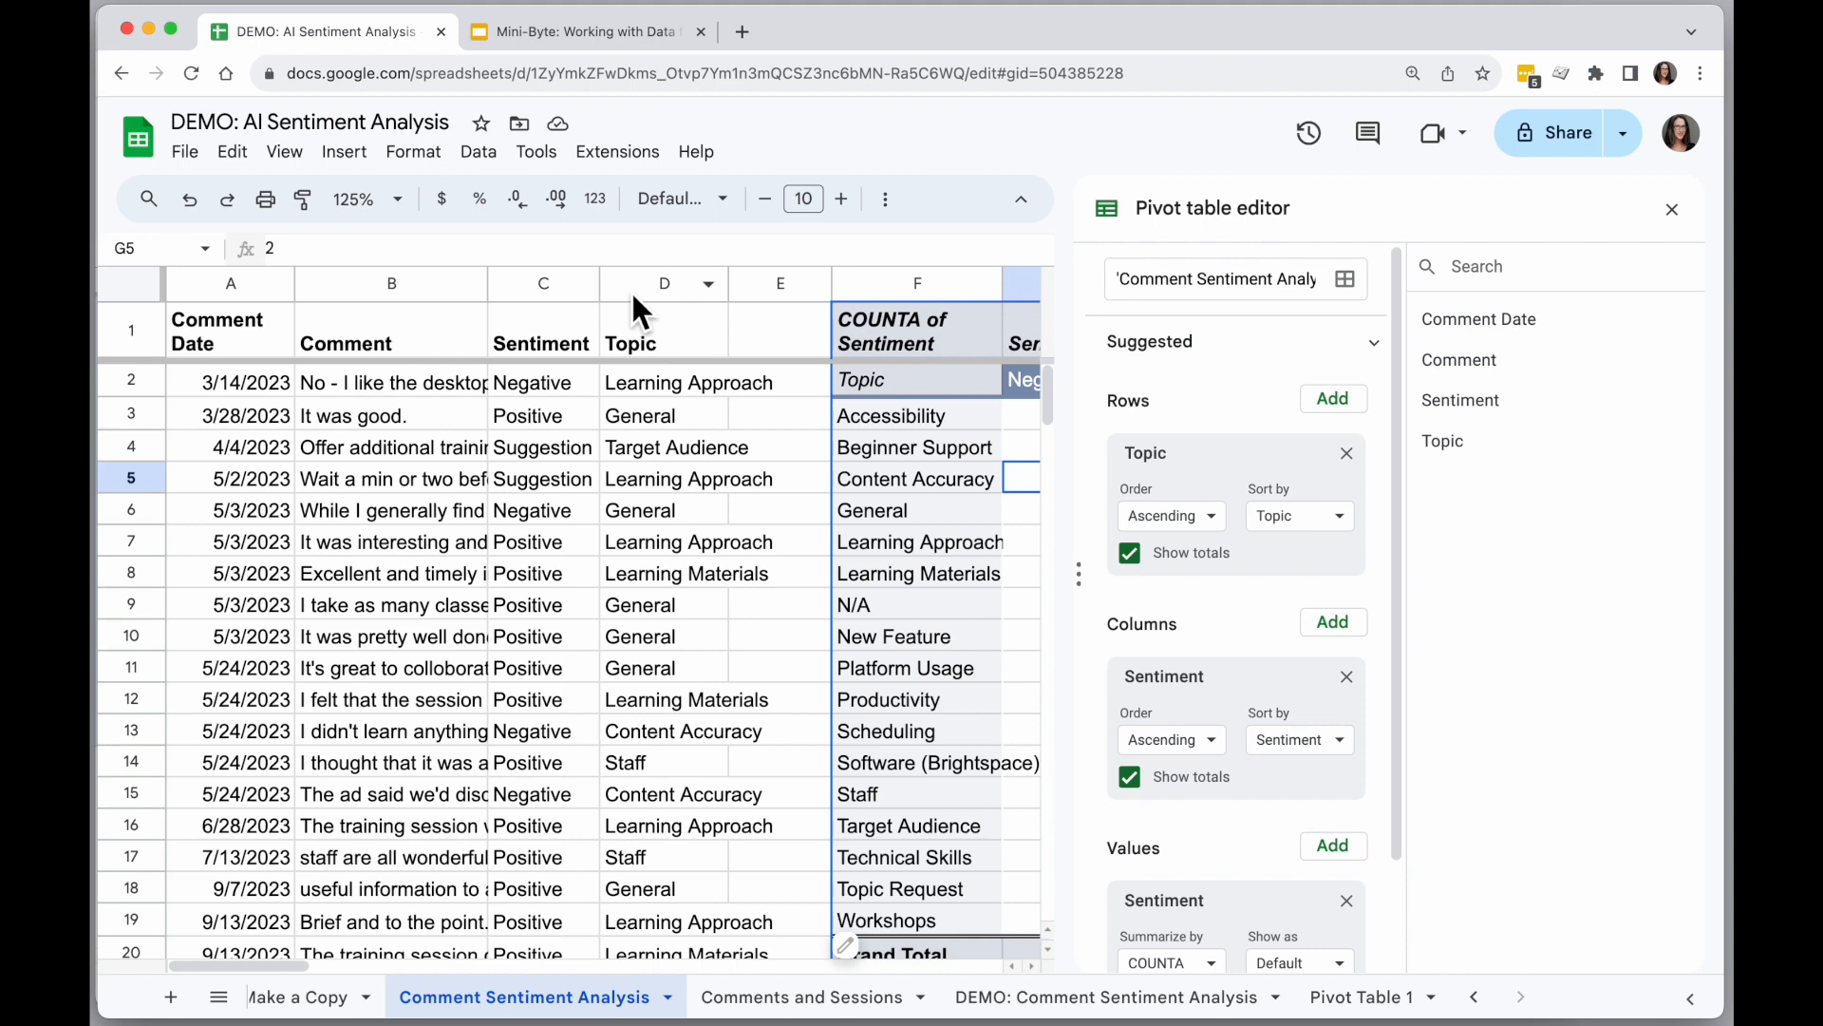
pyautogui.click(799, 996)
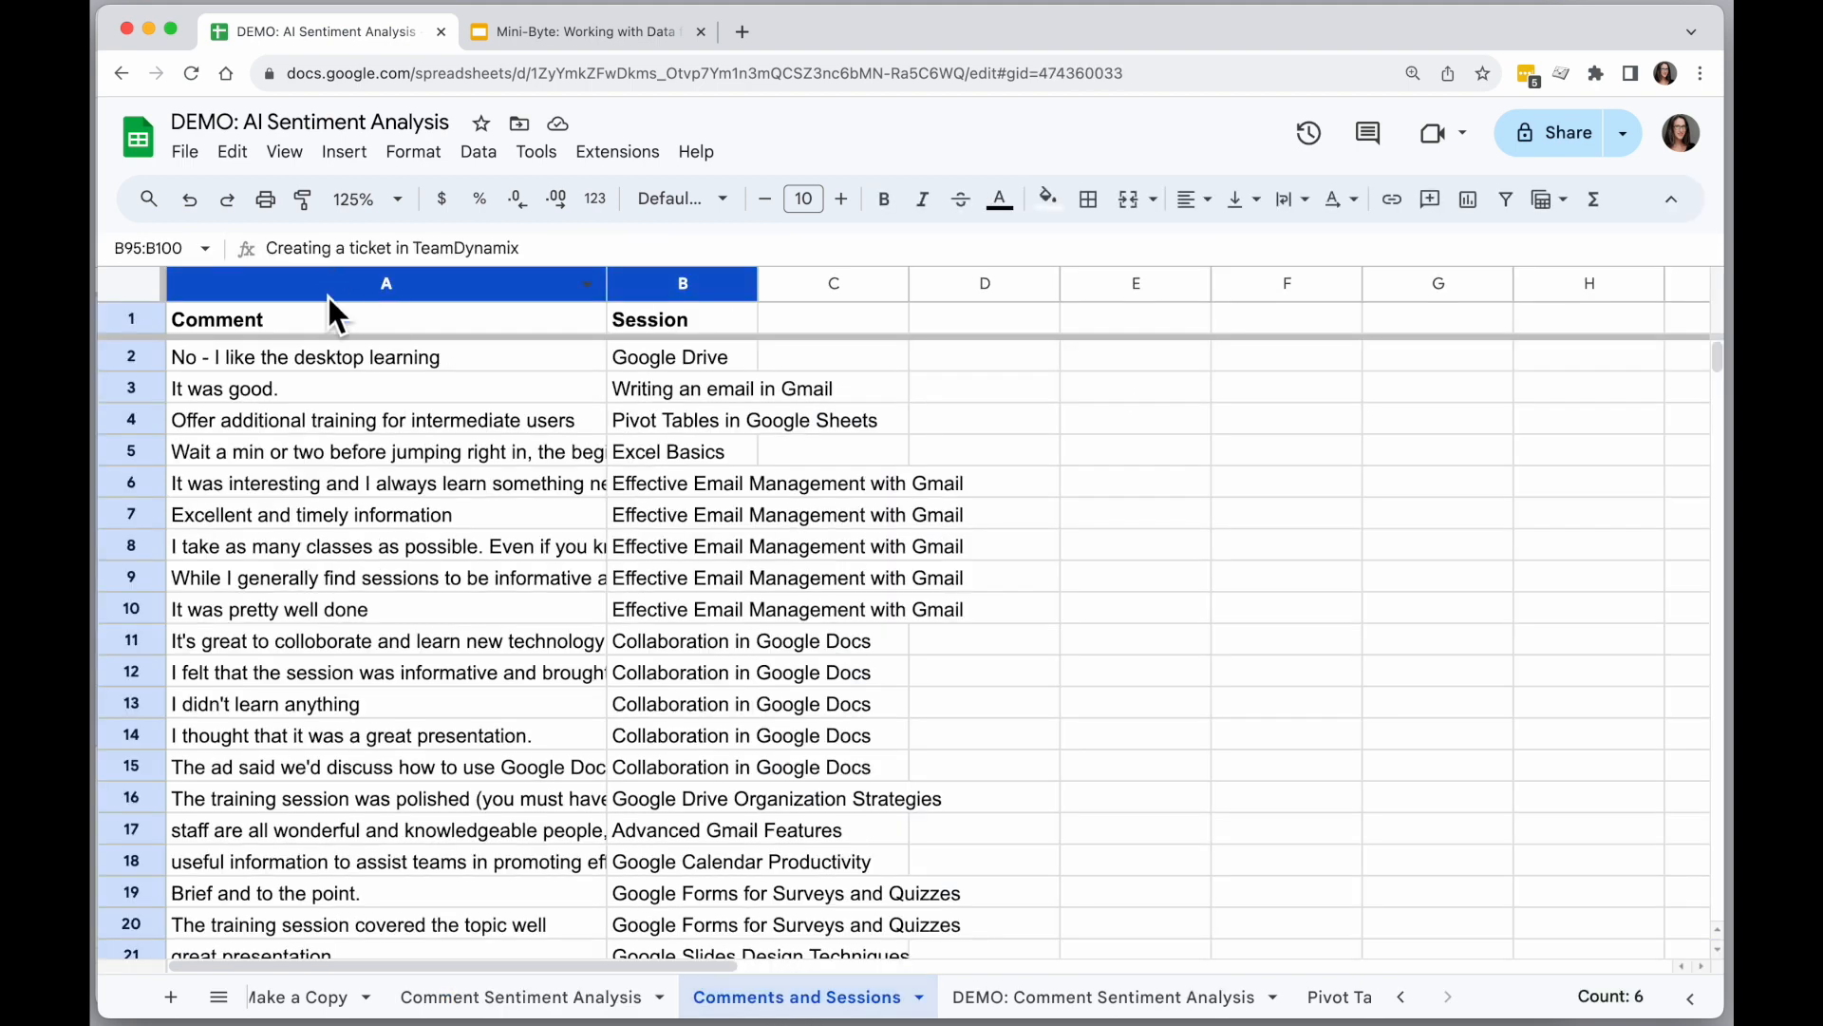
pyautogui.click(320, 359)
pyautogui.click(671, 366)
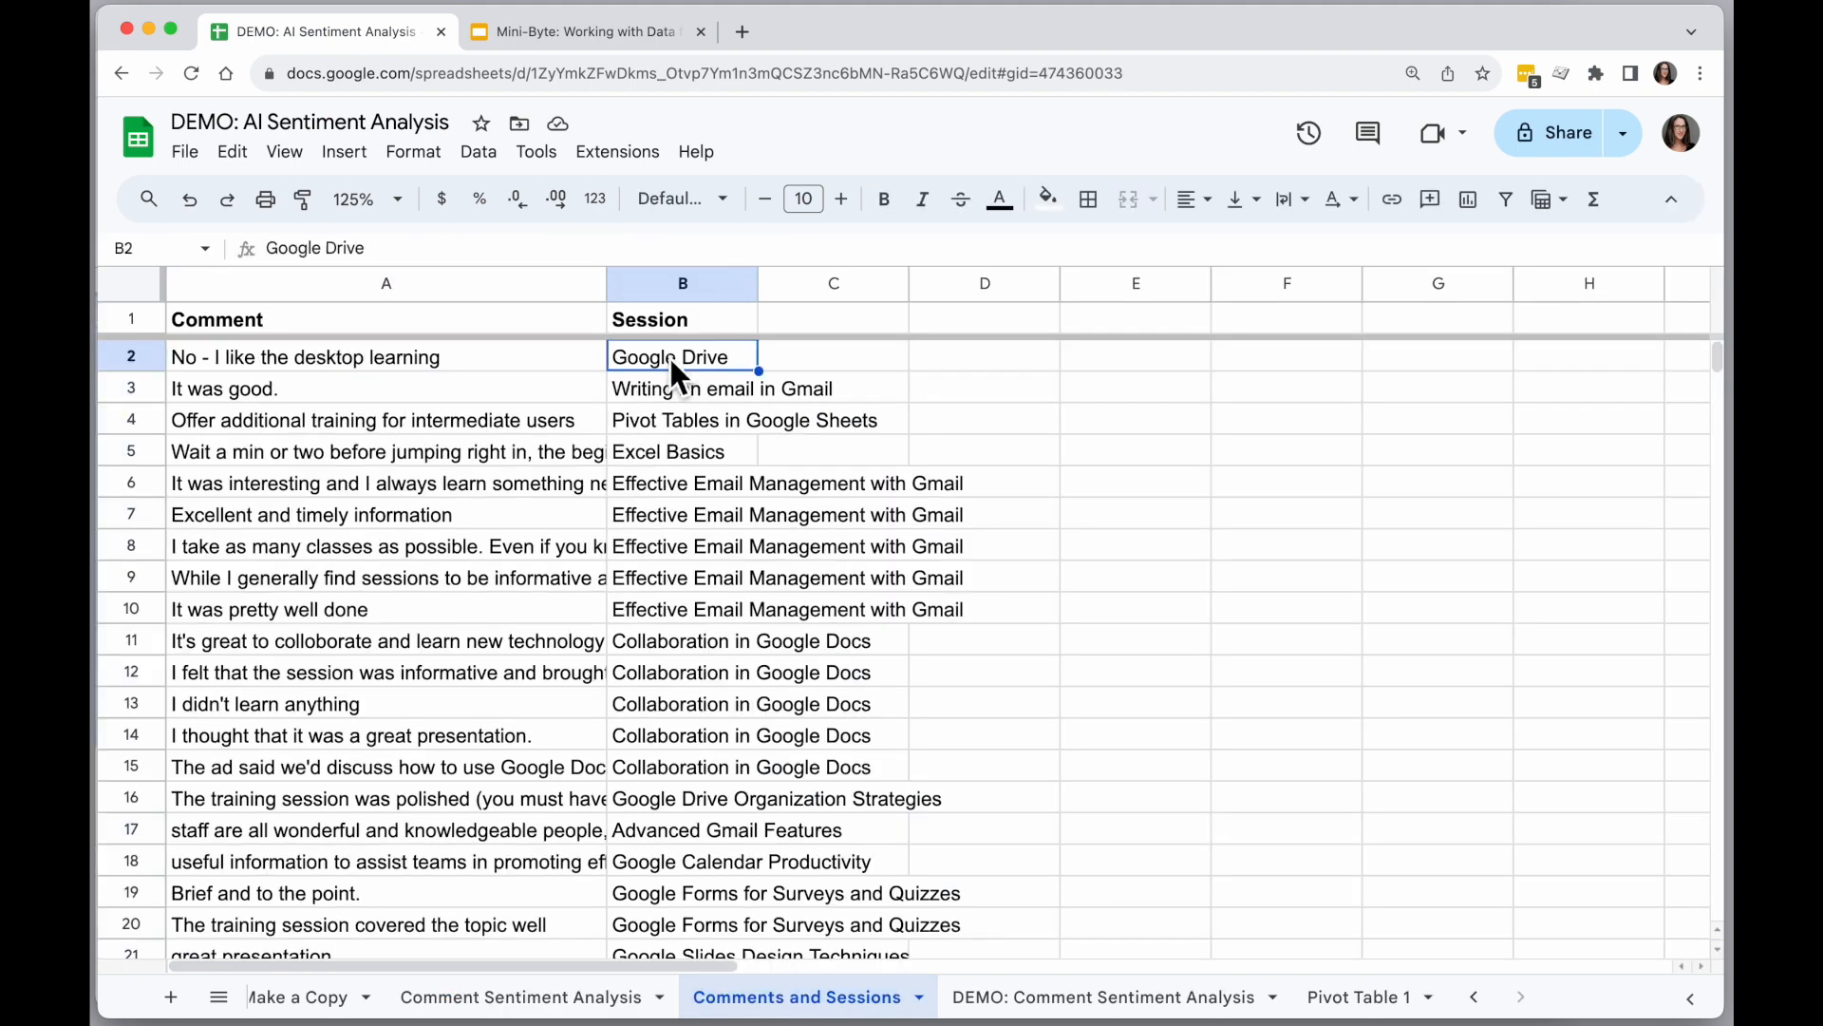
pyautogui.click(553, 1002)
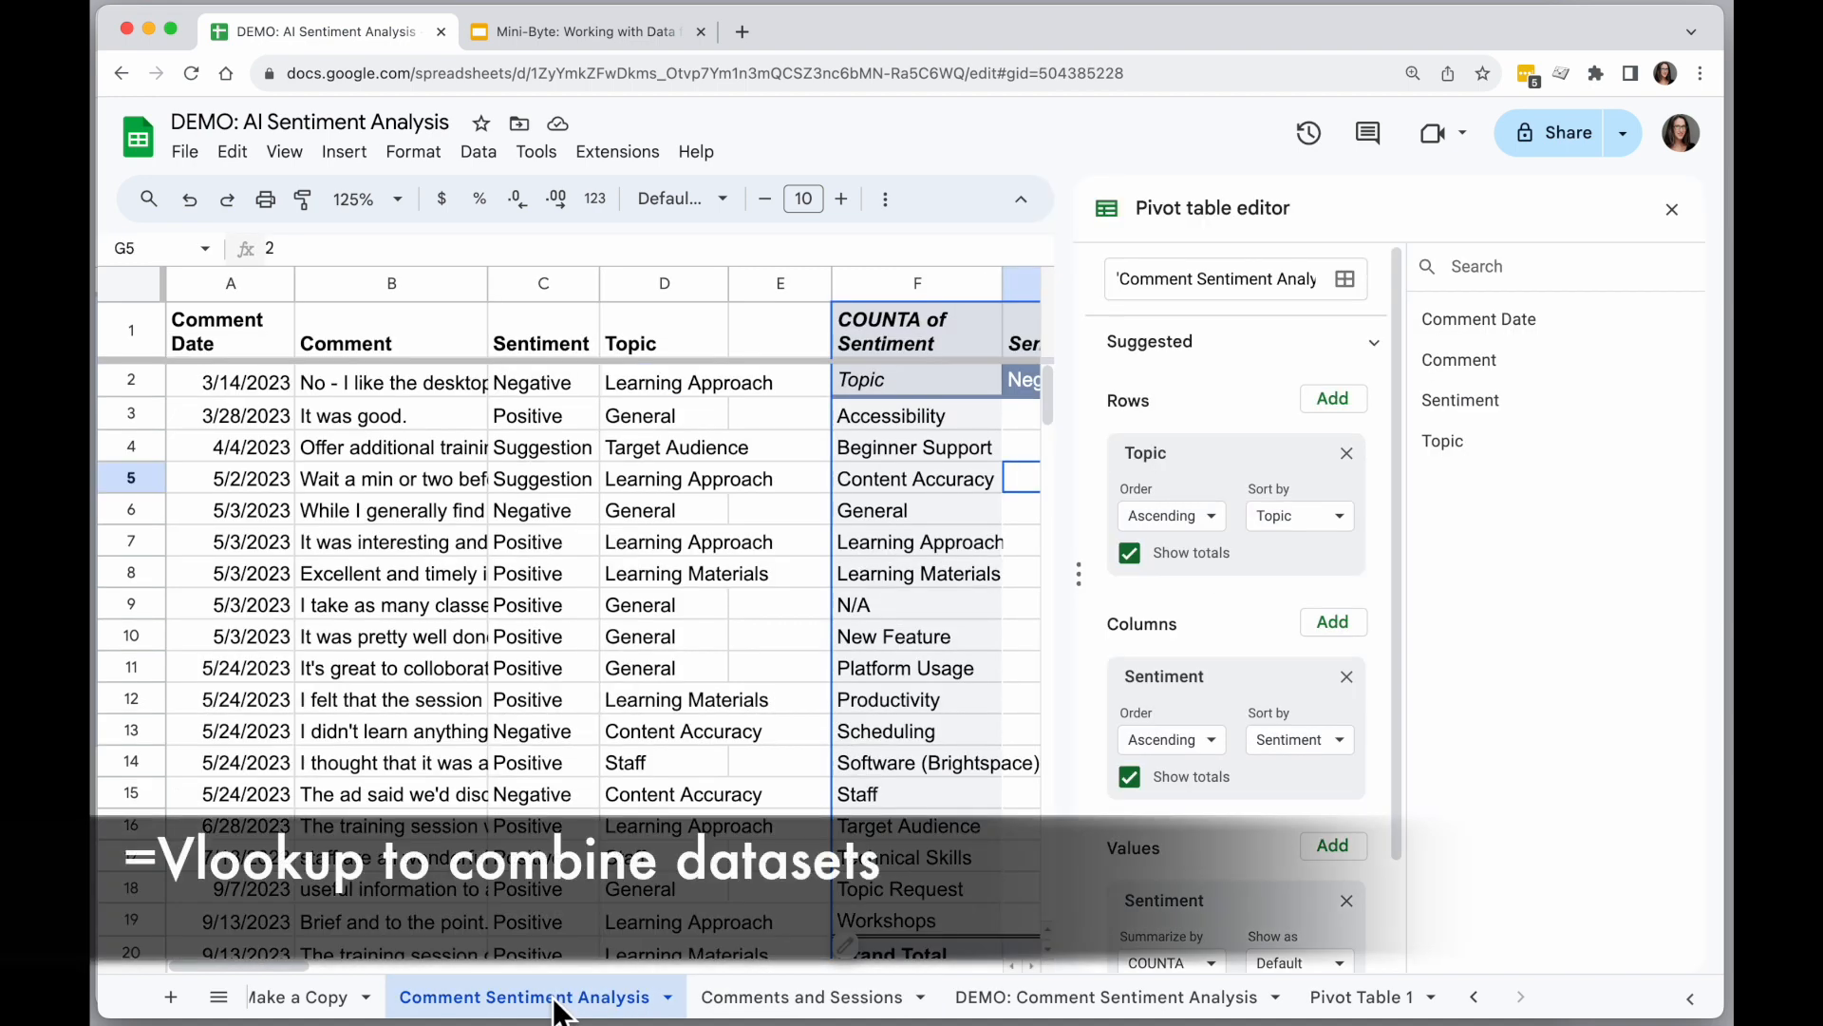
pyautogui.click(752, 997)
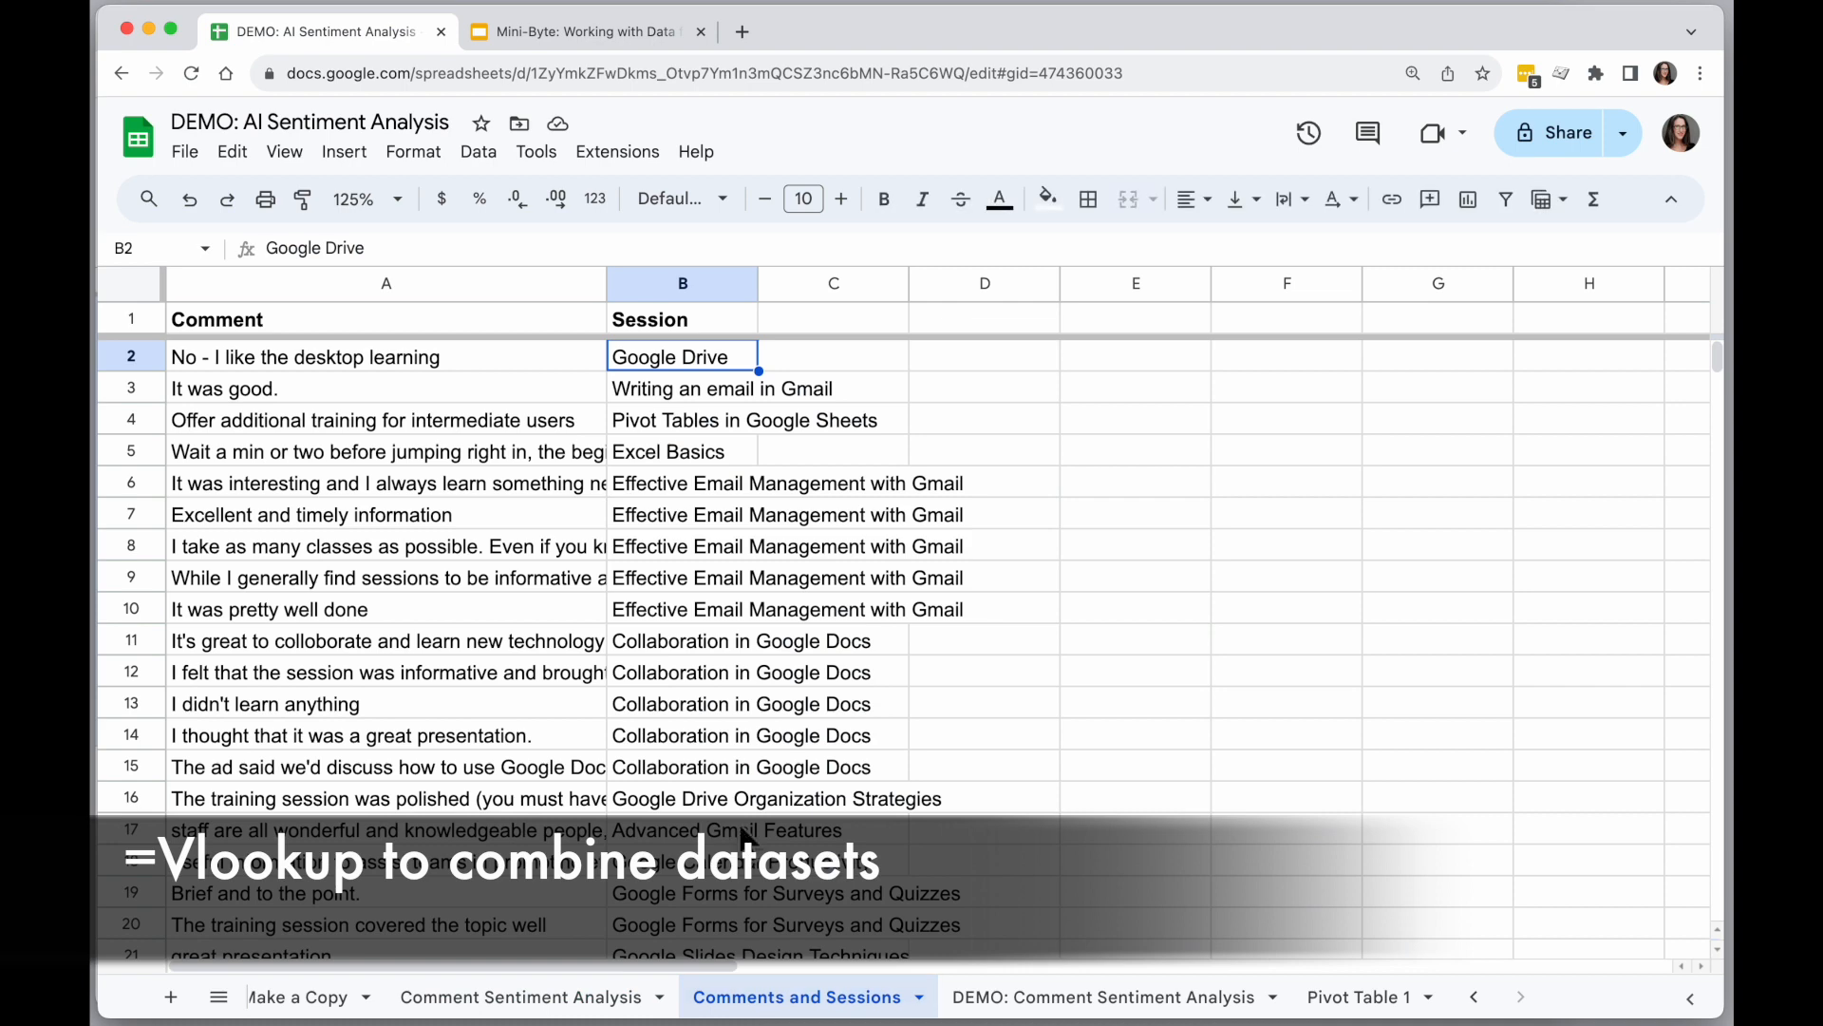
pyautogui.click(532, 999)
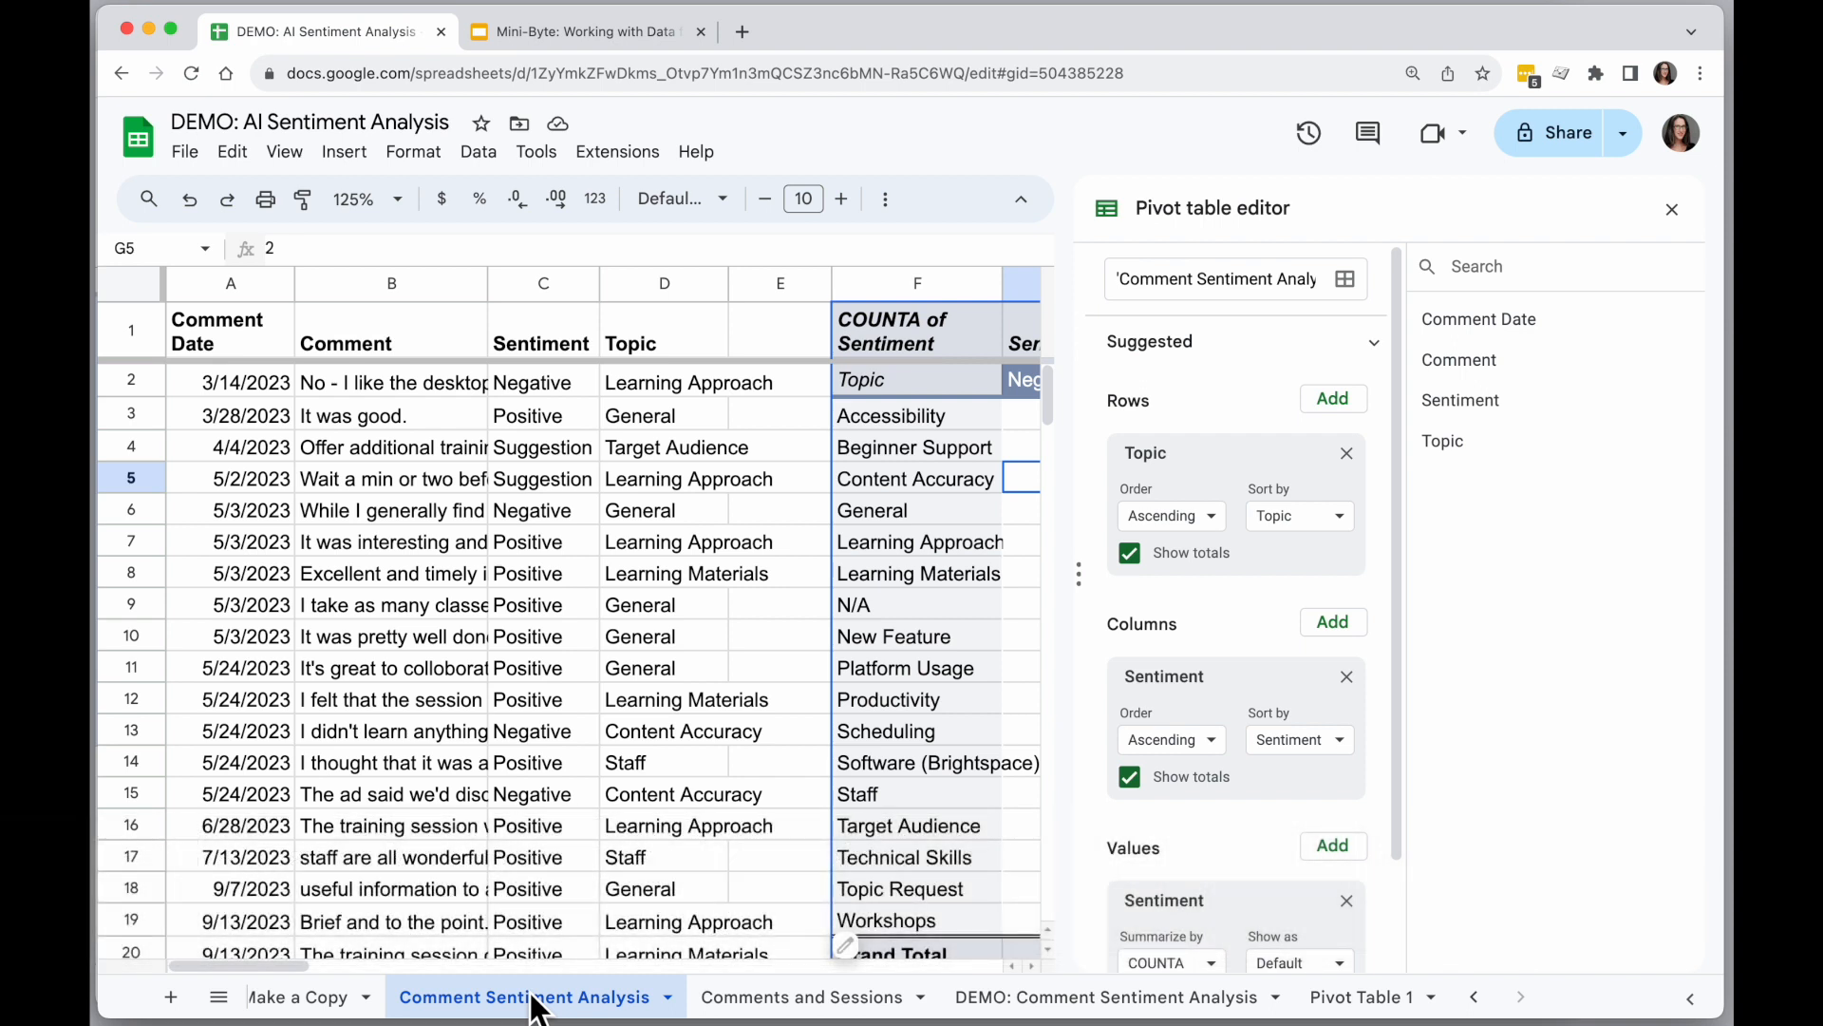
# Insert two columns after column E, between the comment data and the pivot table.
pyautogui.click(773, 283)
pyautogui.click(663, 283)
pyautogui.keyDown('shift'); pyautogui.click(764, 281); pyautogui.keyUp('shift')
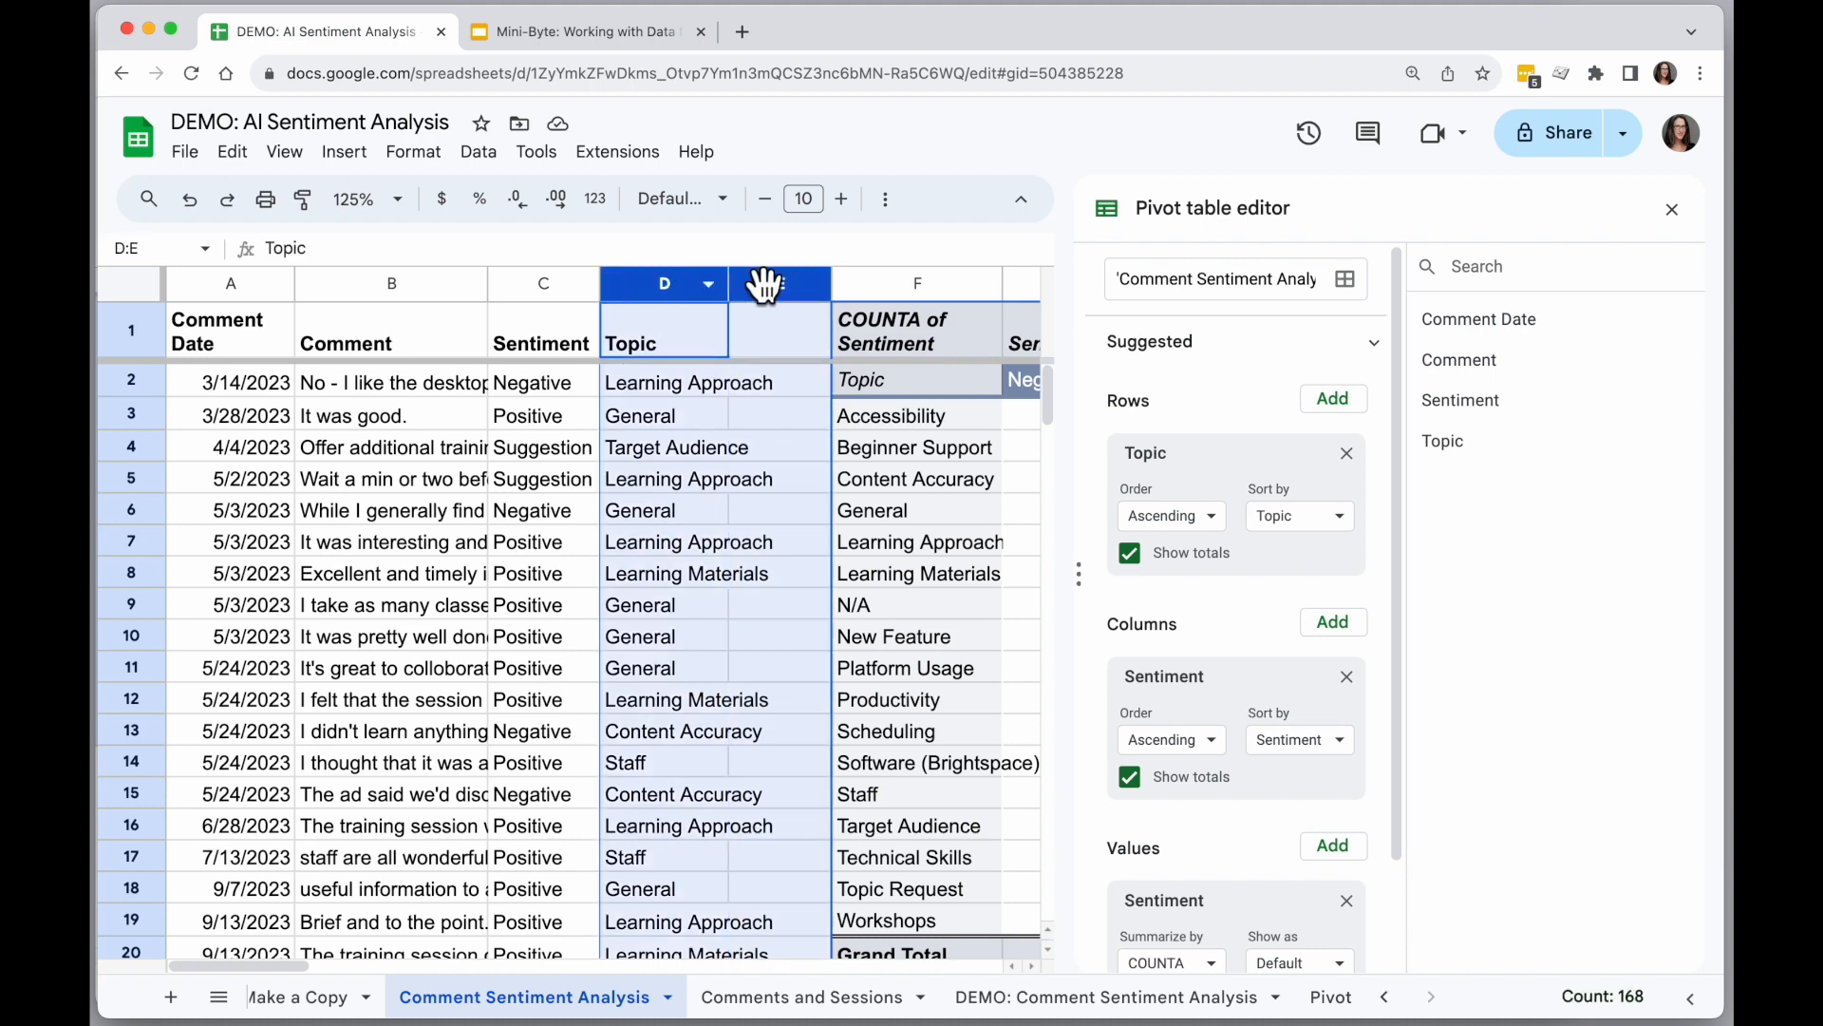
pyautogui.rightClick(763, 281)
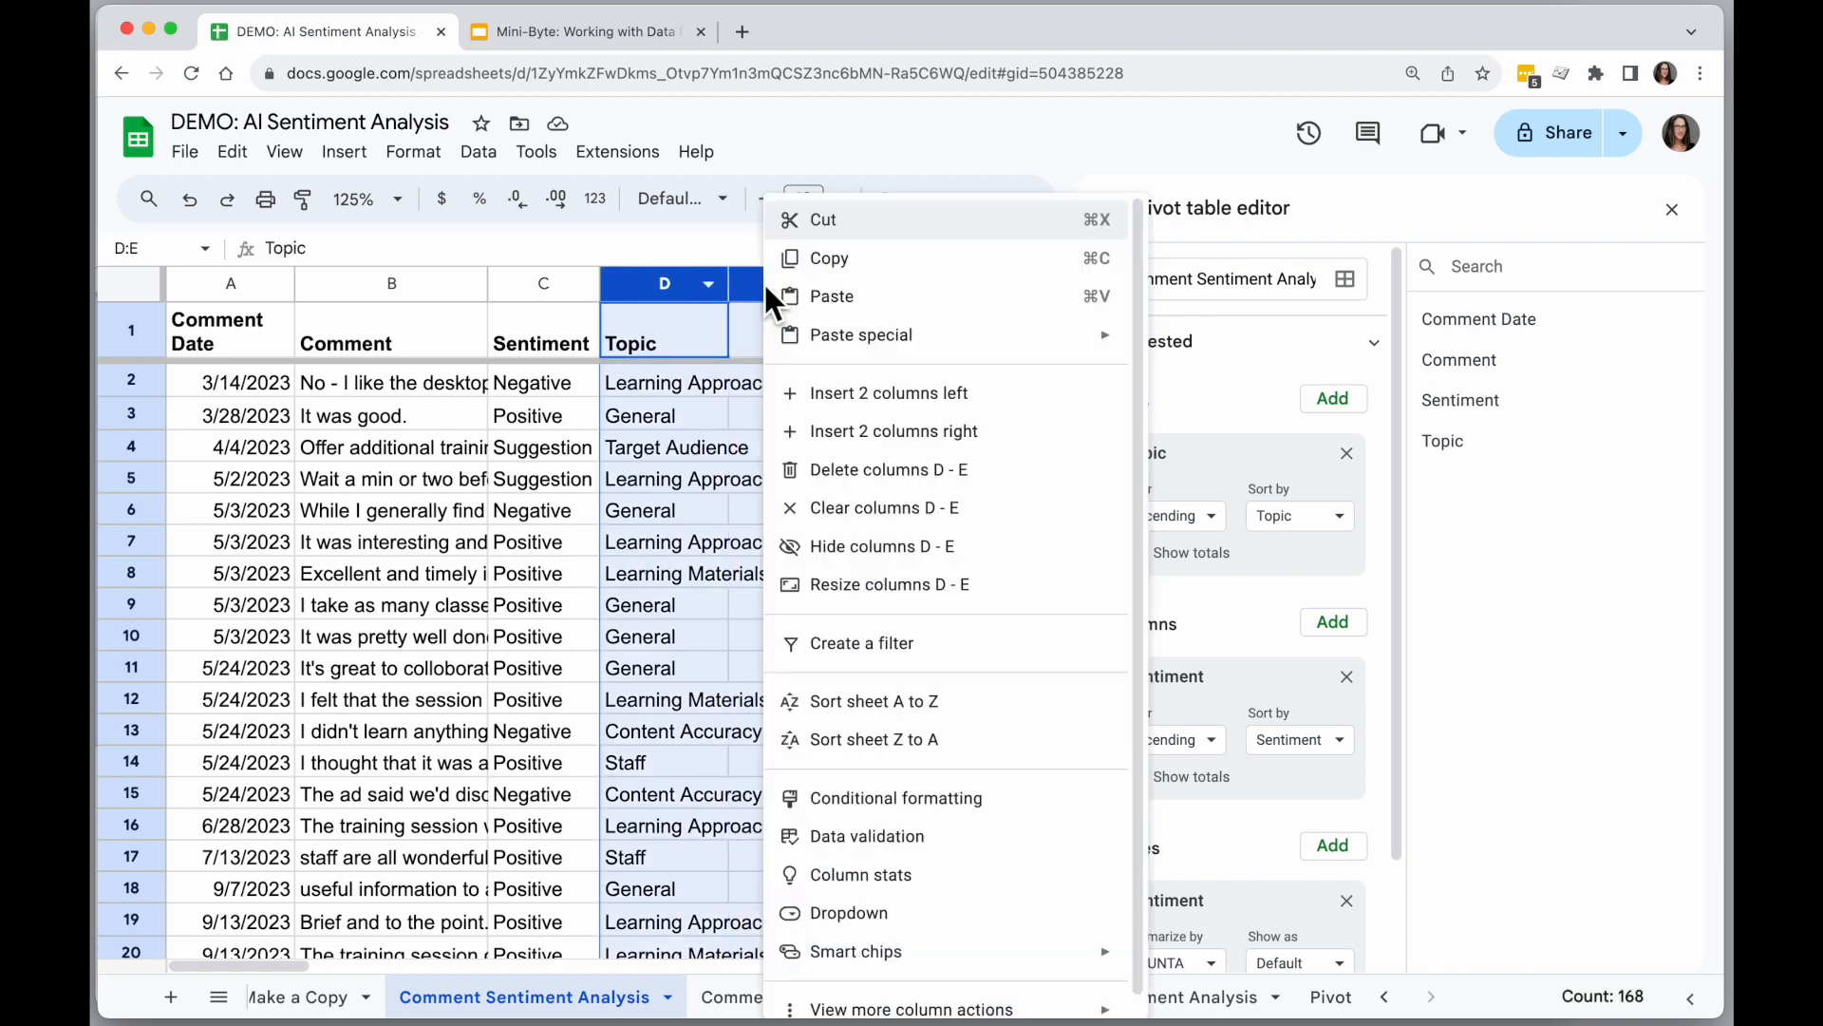
pyautogui.click(910, 442)
pyautogui.click(907, 518)
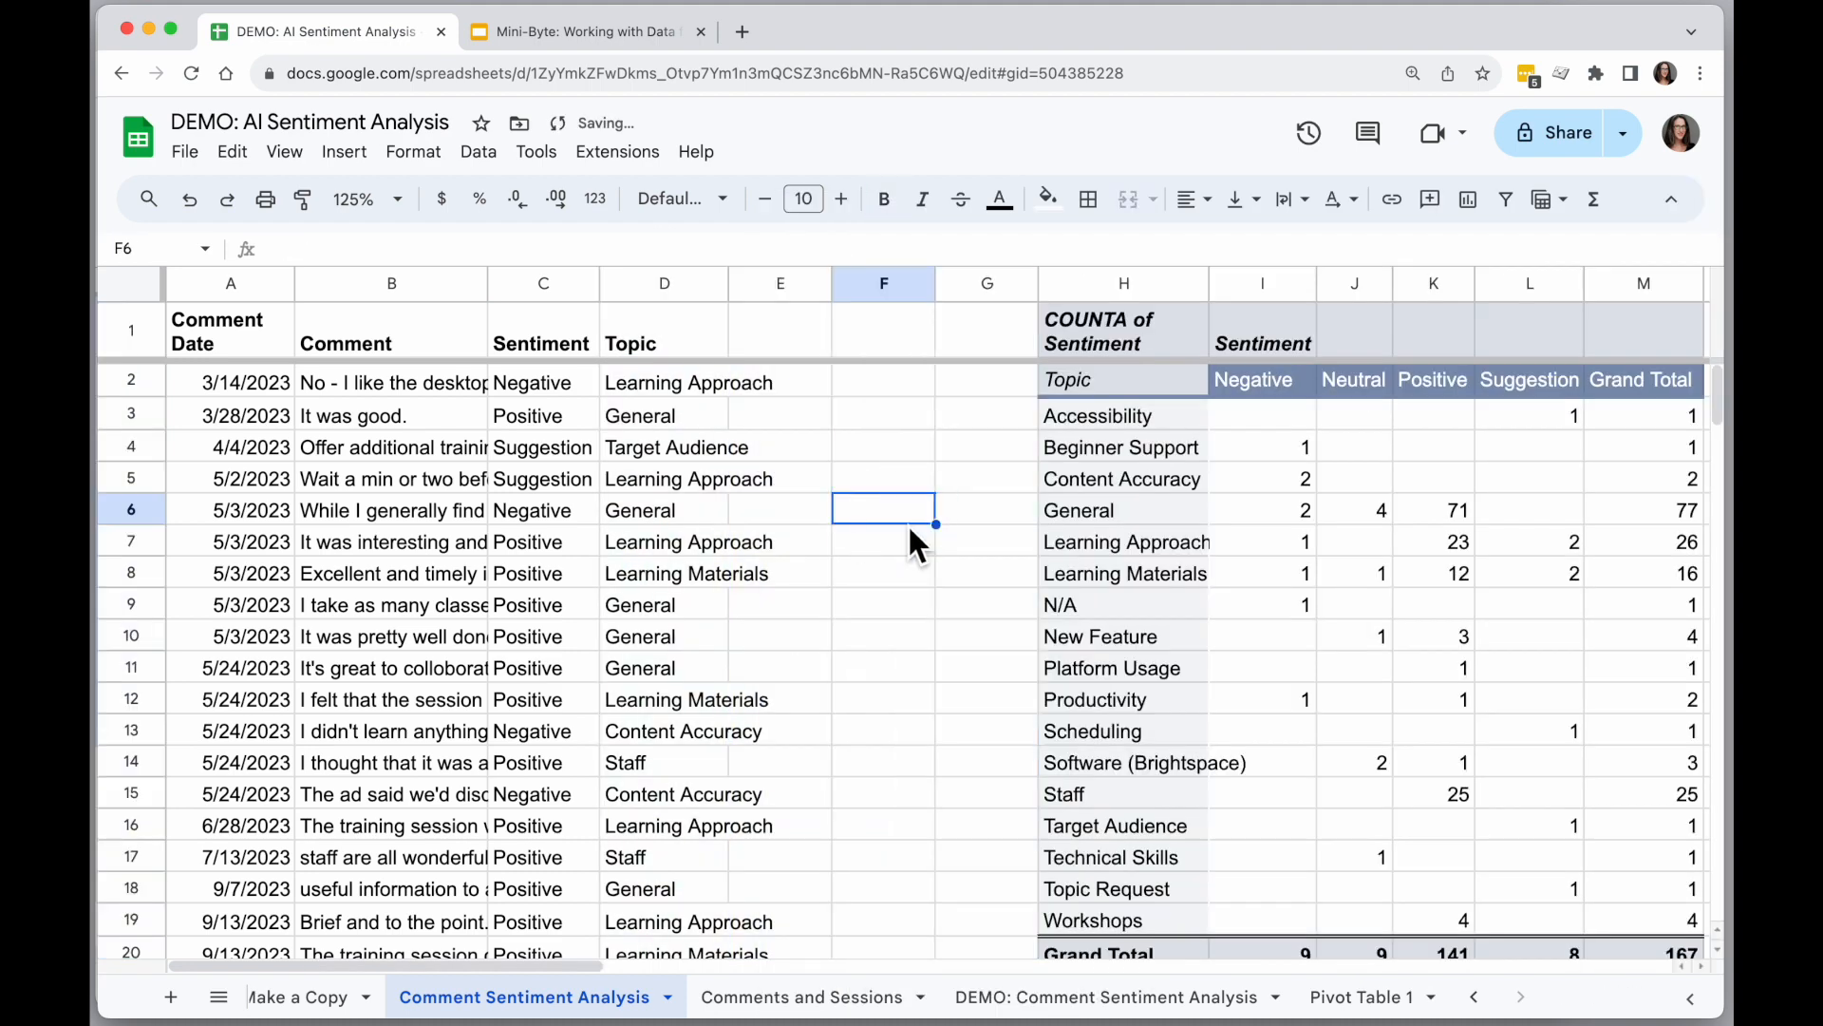
# Enter the header "Session" in cell E1, beside Topic.
pyautogui.click(790, 325)
pyautogui.write('Session')
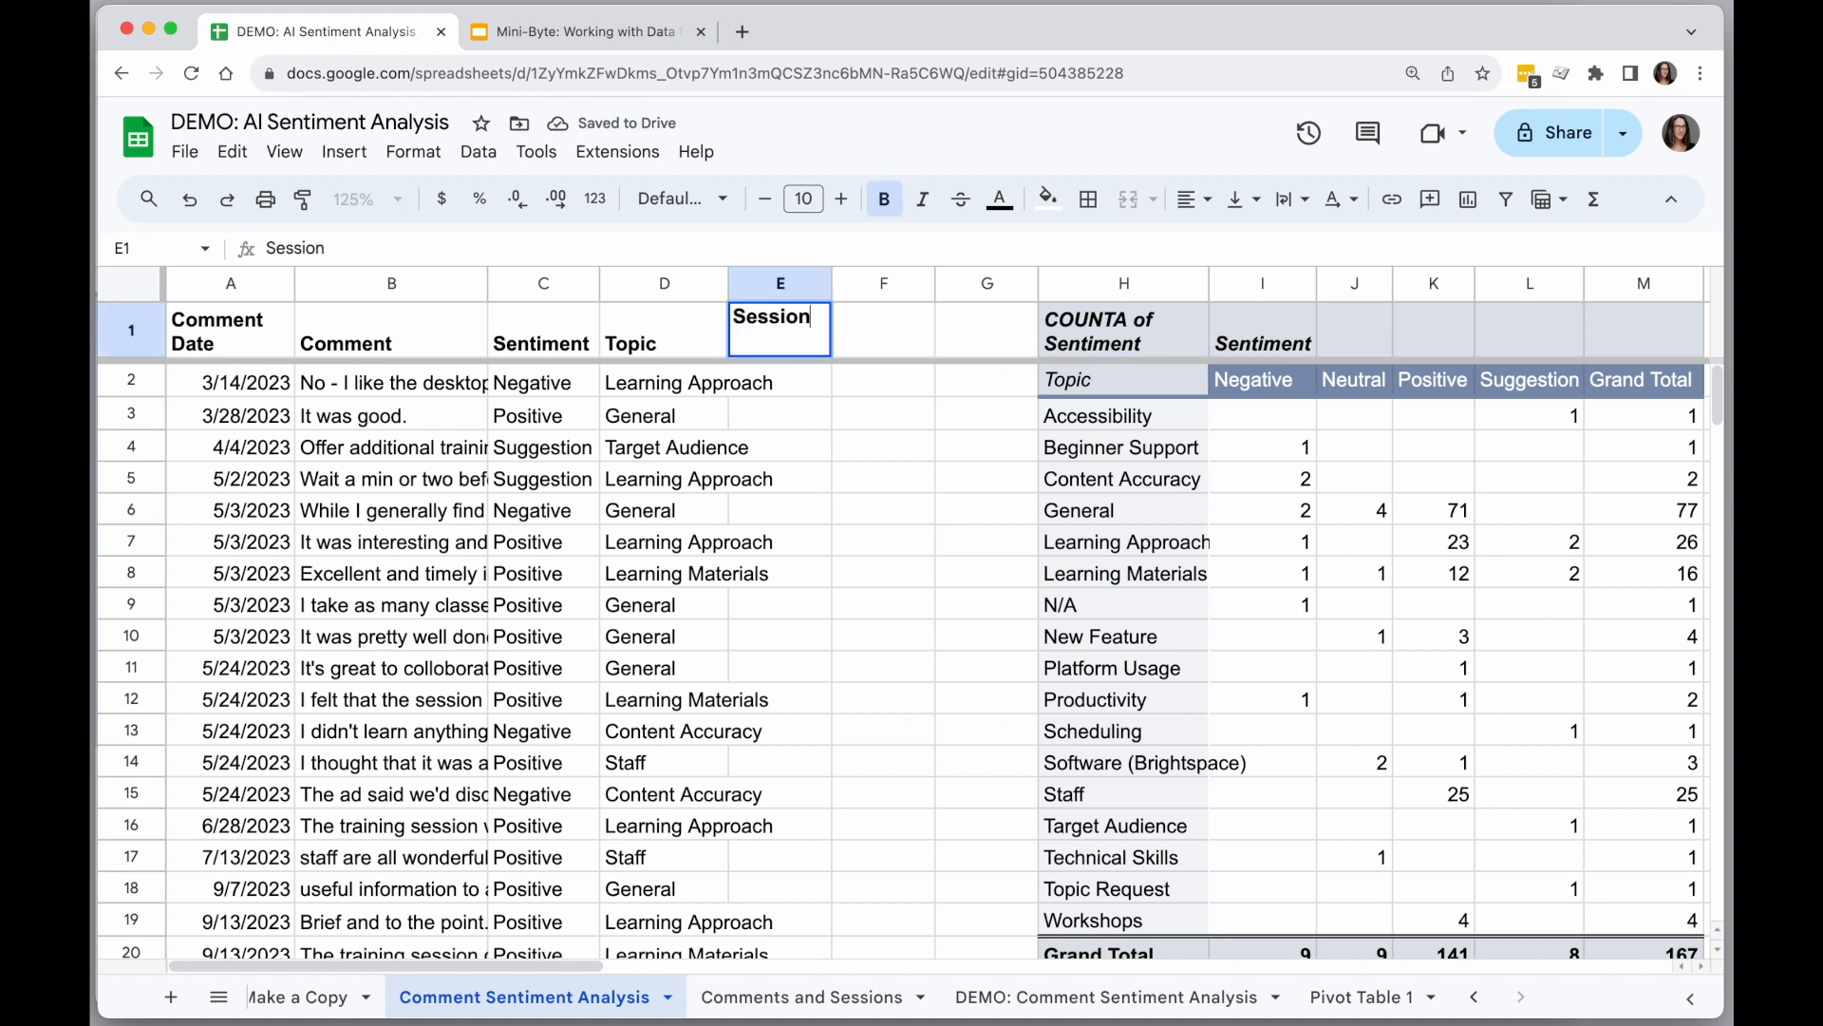
pyautogui.press('Return')
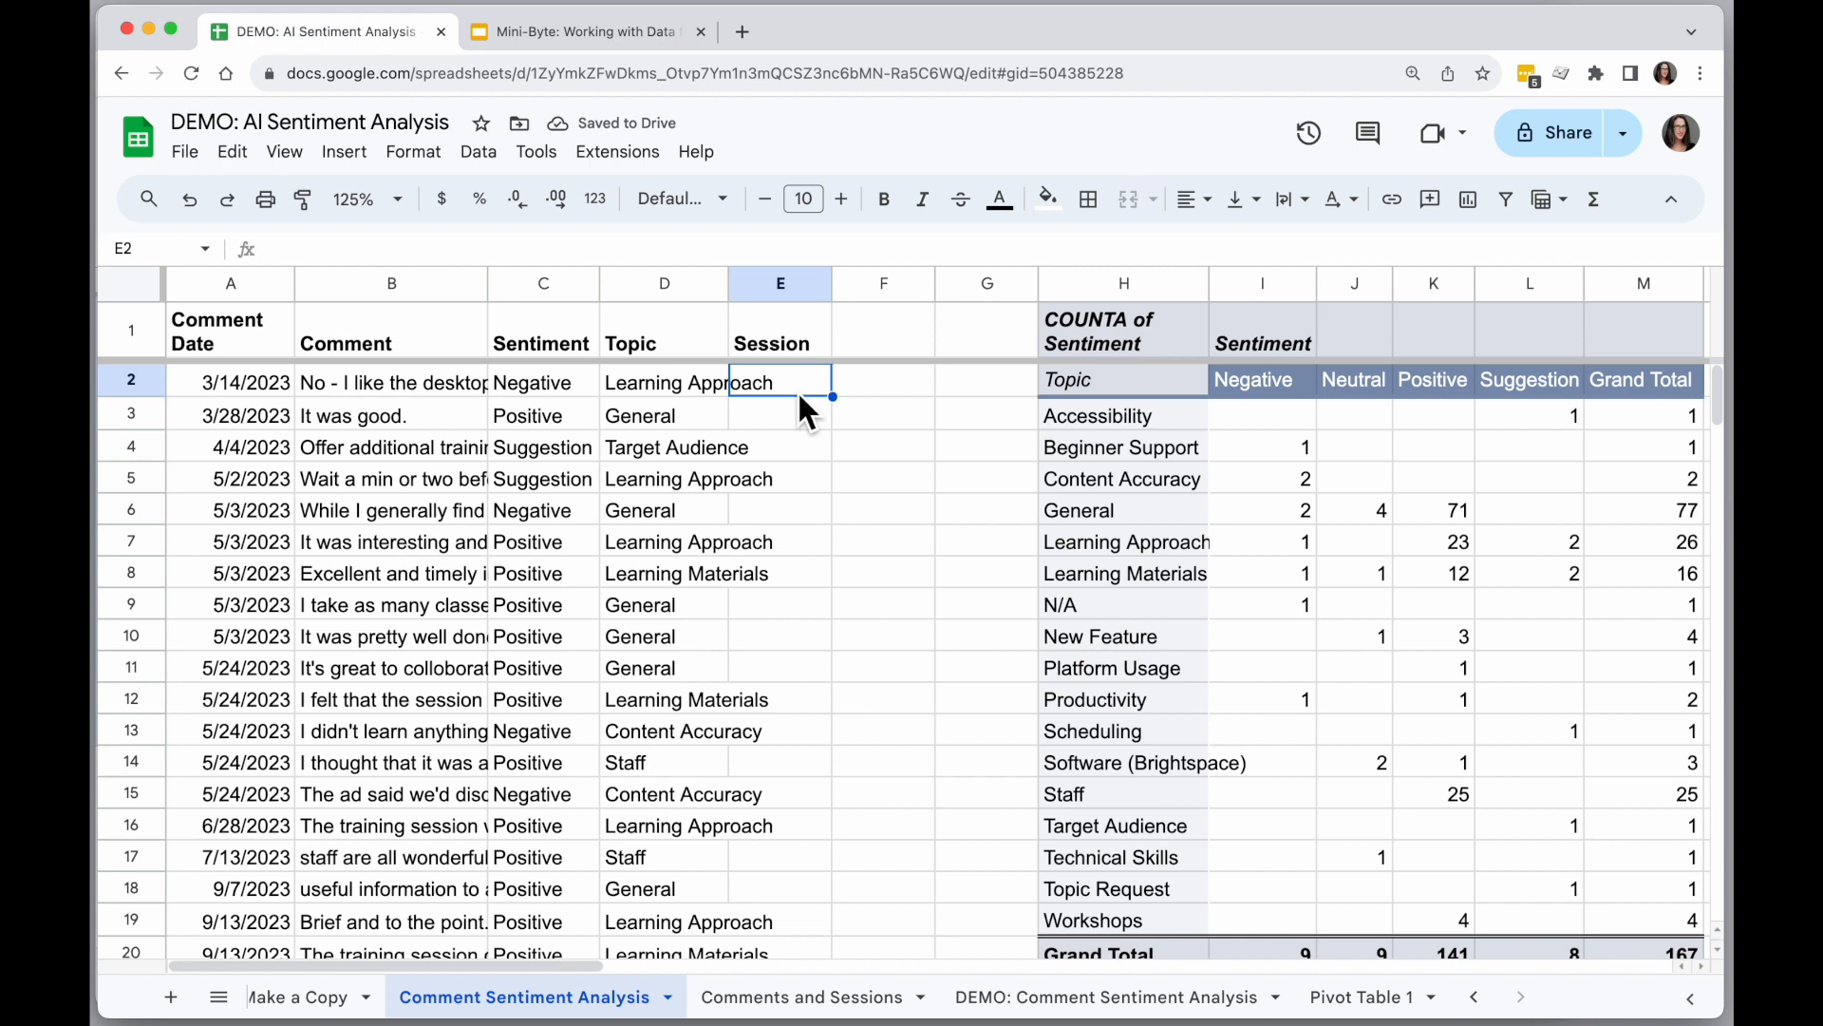
# Start a VLOOKUP formula in cell E2 with the comment in B2 as the search key.
pyautogui.write('=')
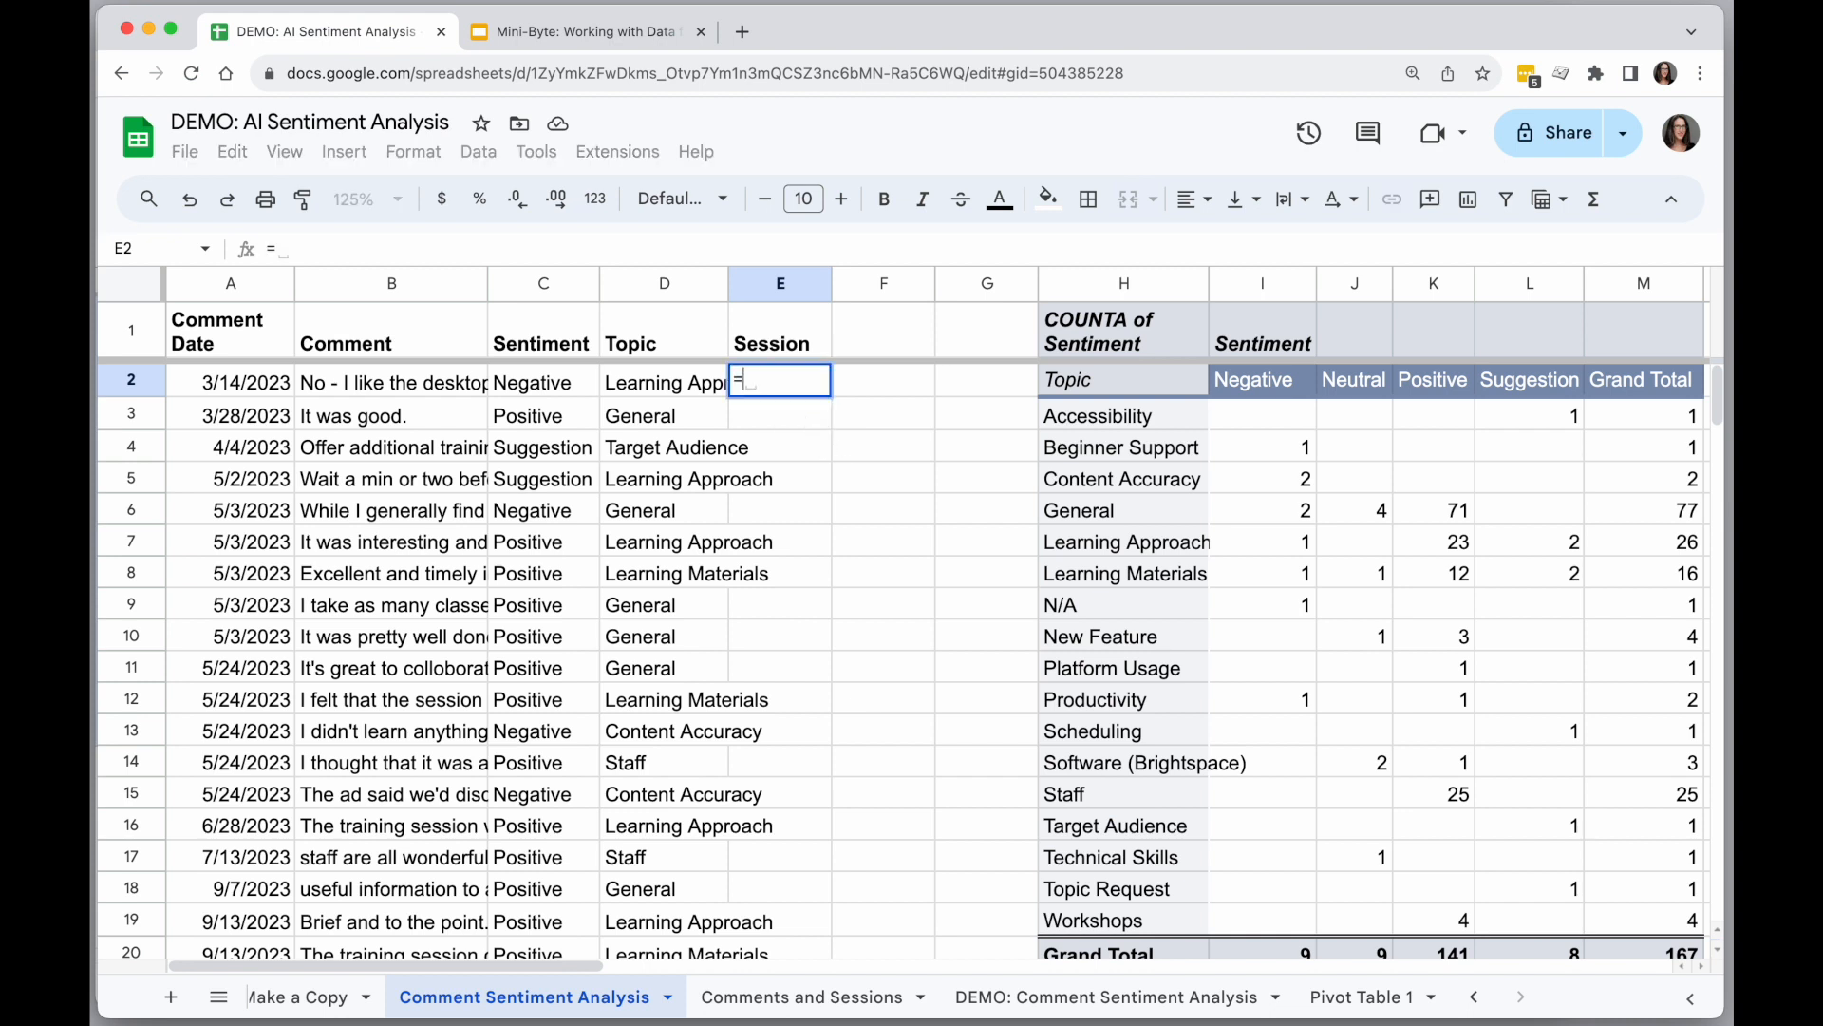
pyautogui.write('vlookup(')
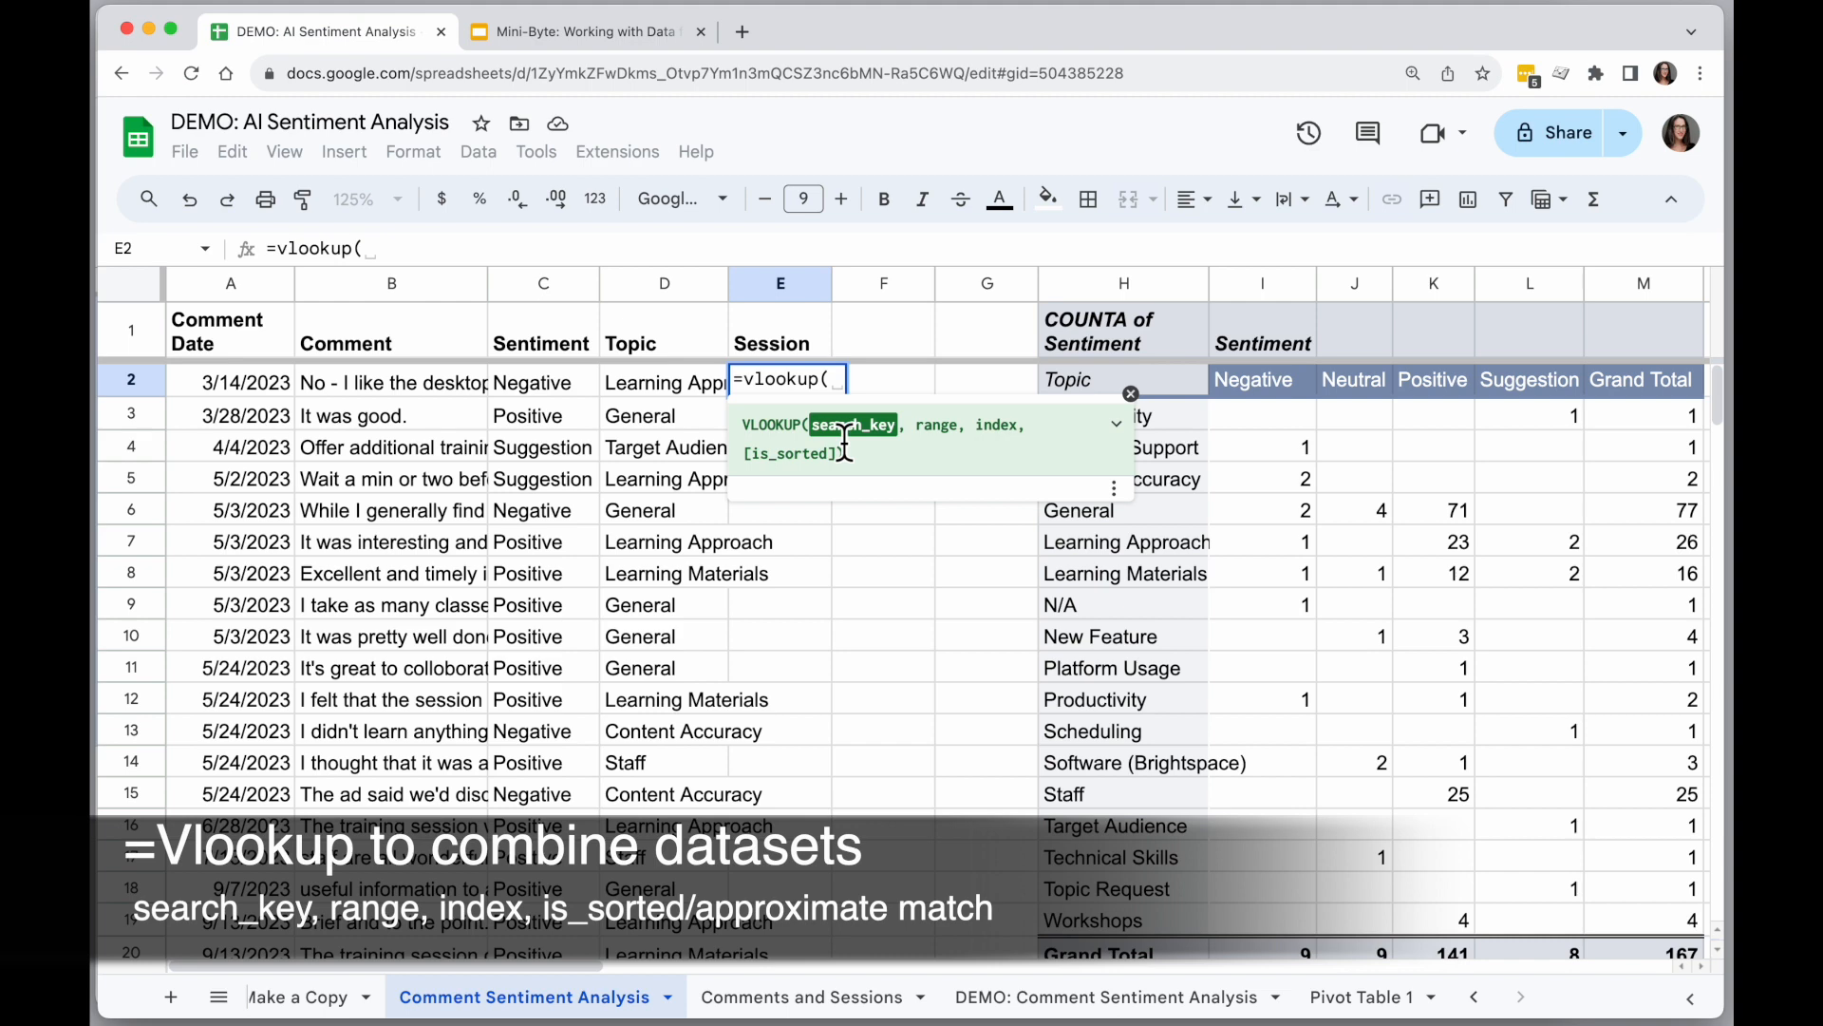
pyautogui.click(774, 997)
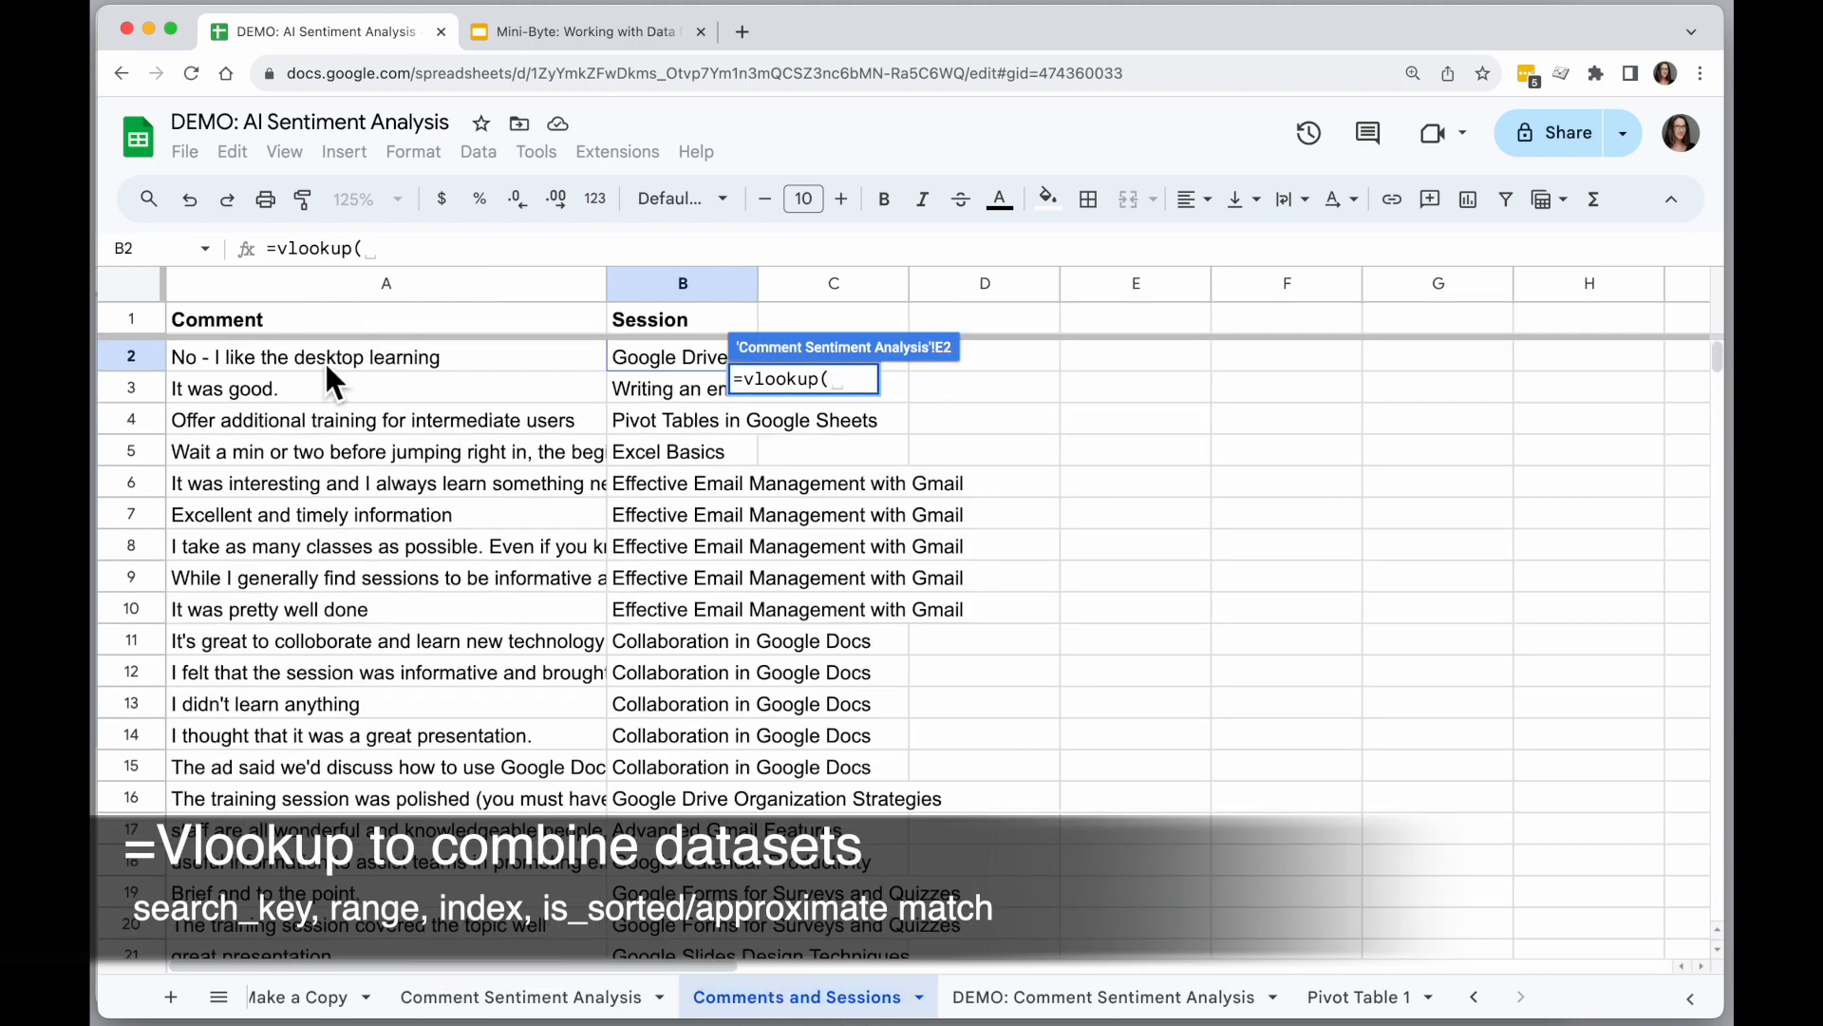
pyautogui.click(513, 999)
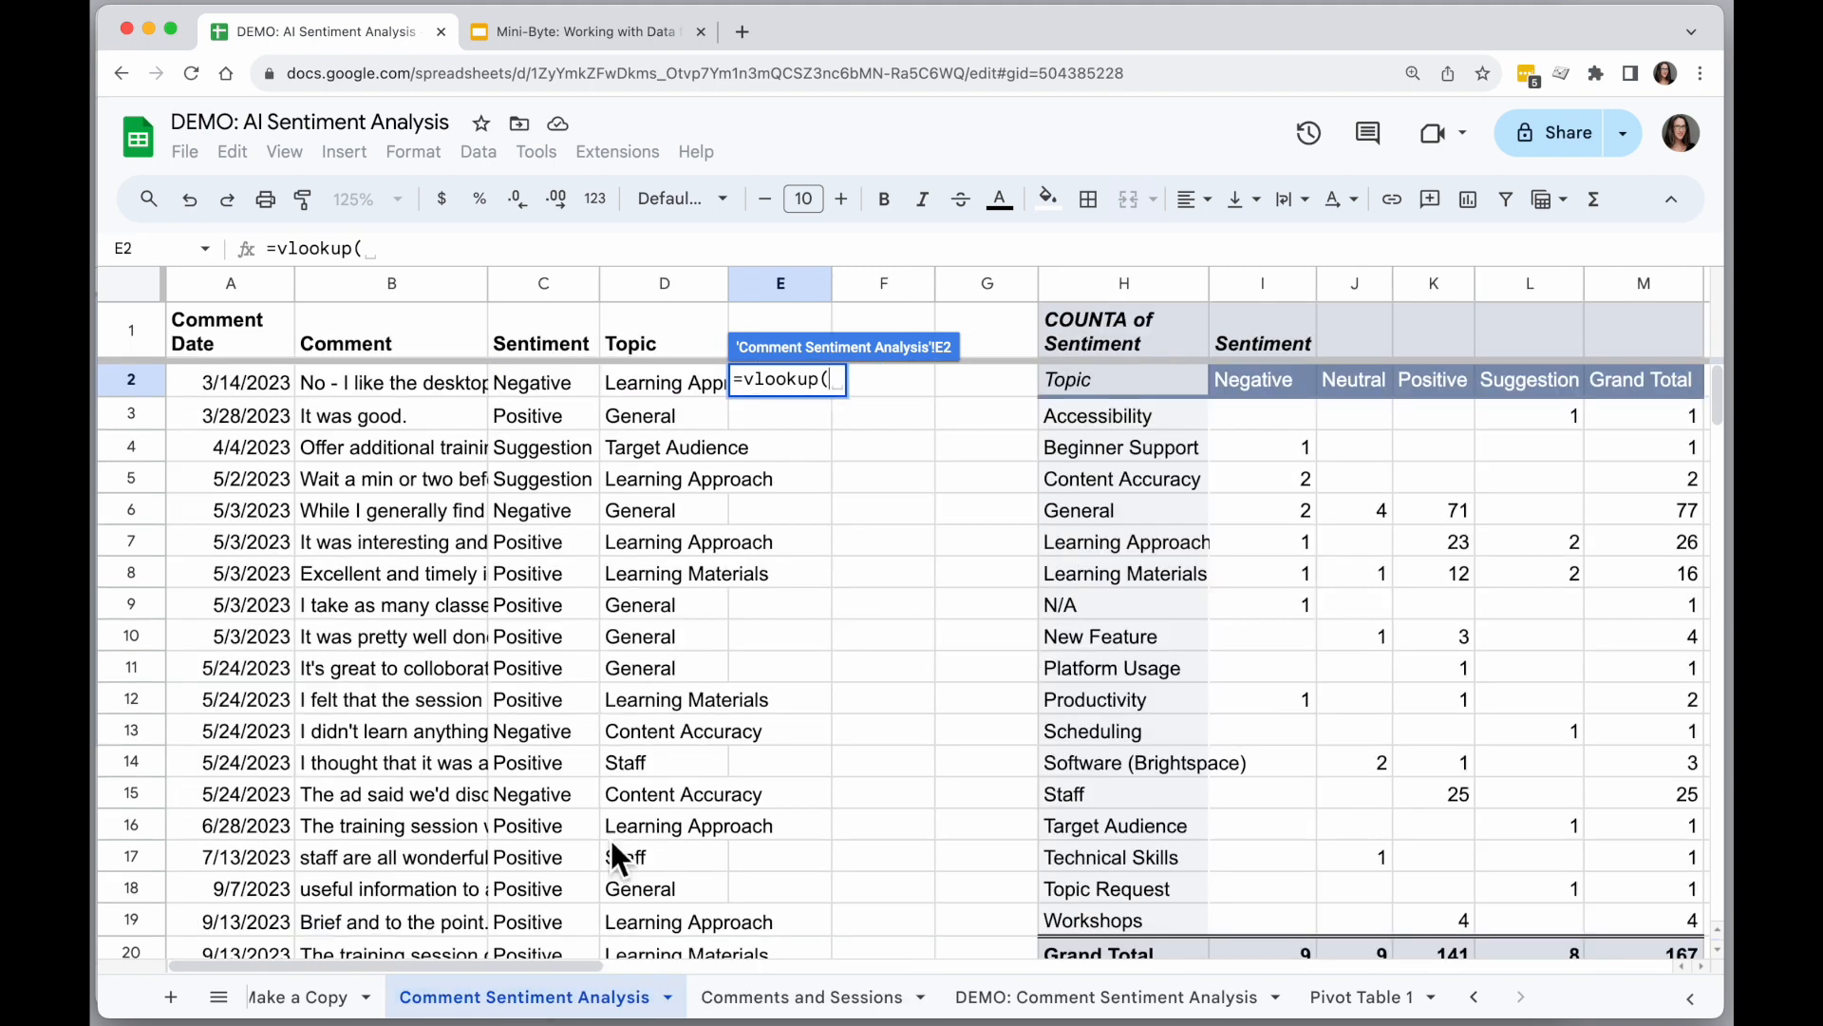
pyautogui.click(378, 389)
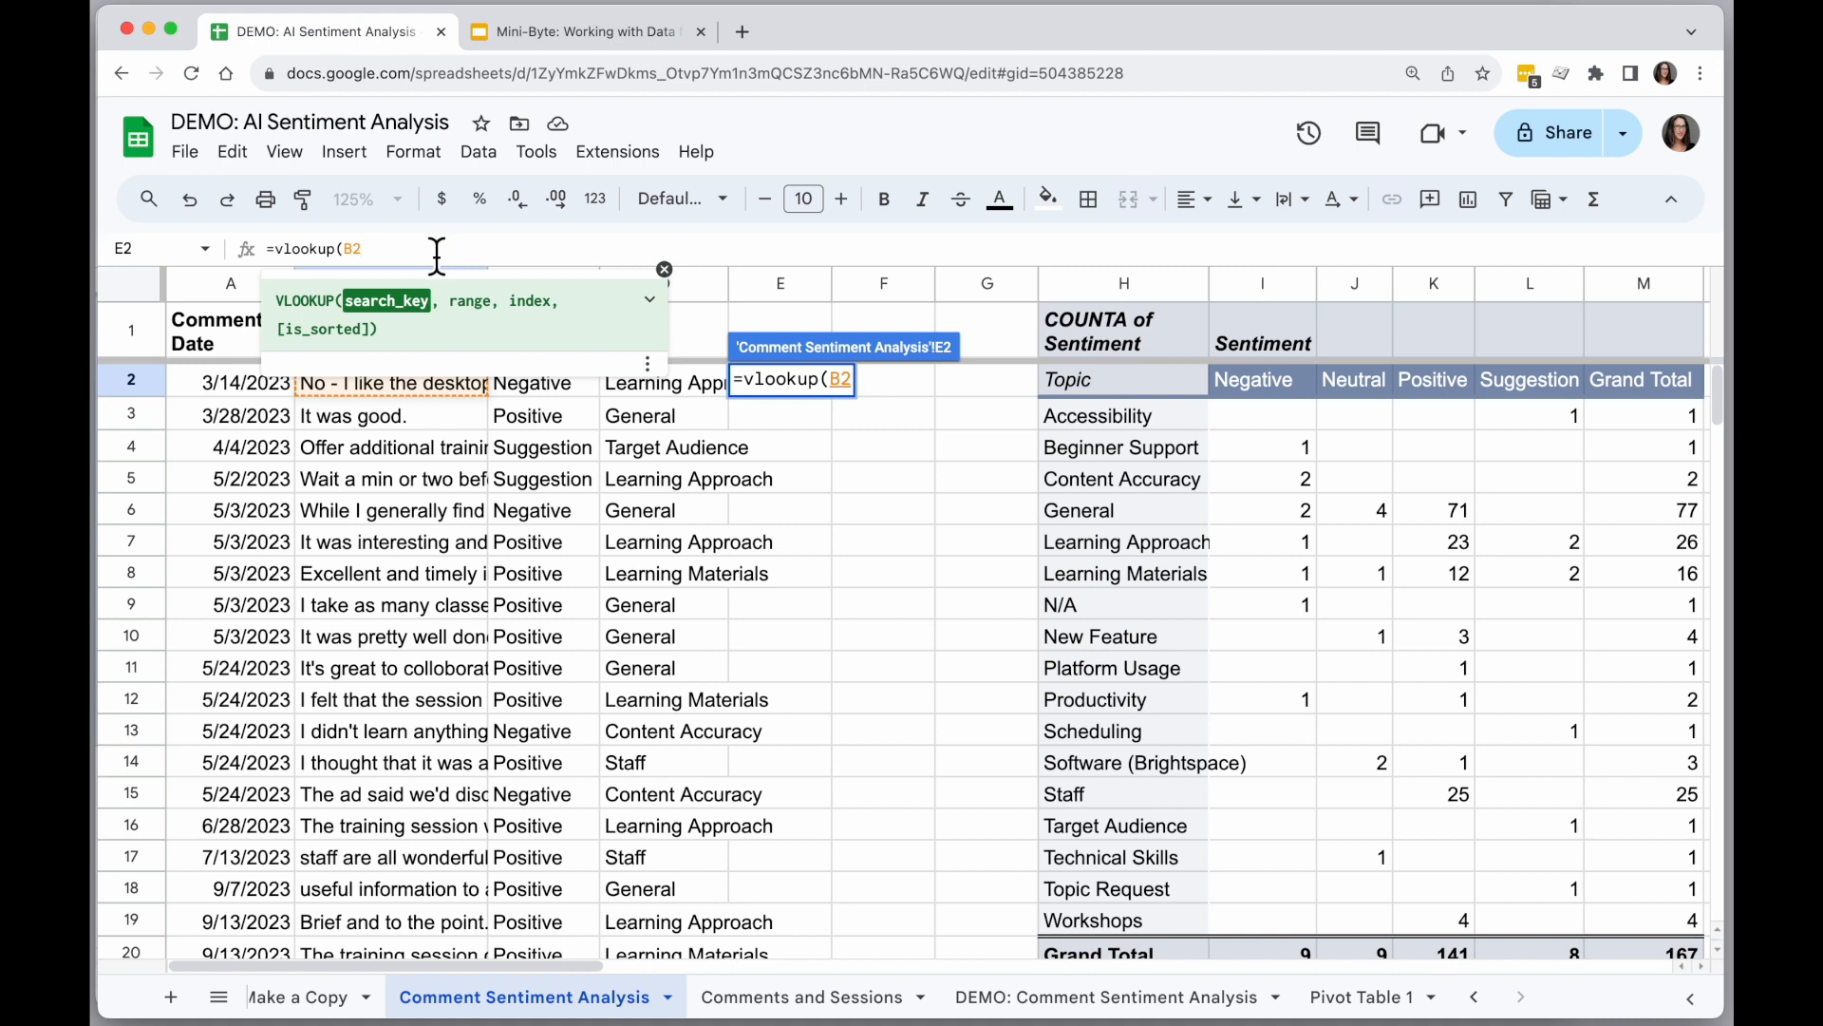
# Set the VLOOKUP range to columns A:B of the Comments and Sessions sheet.
pyautogui.write(',')
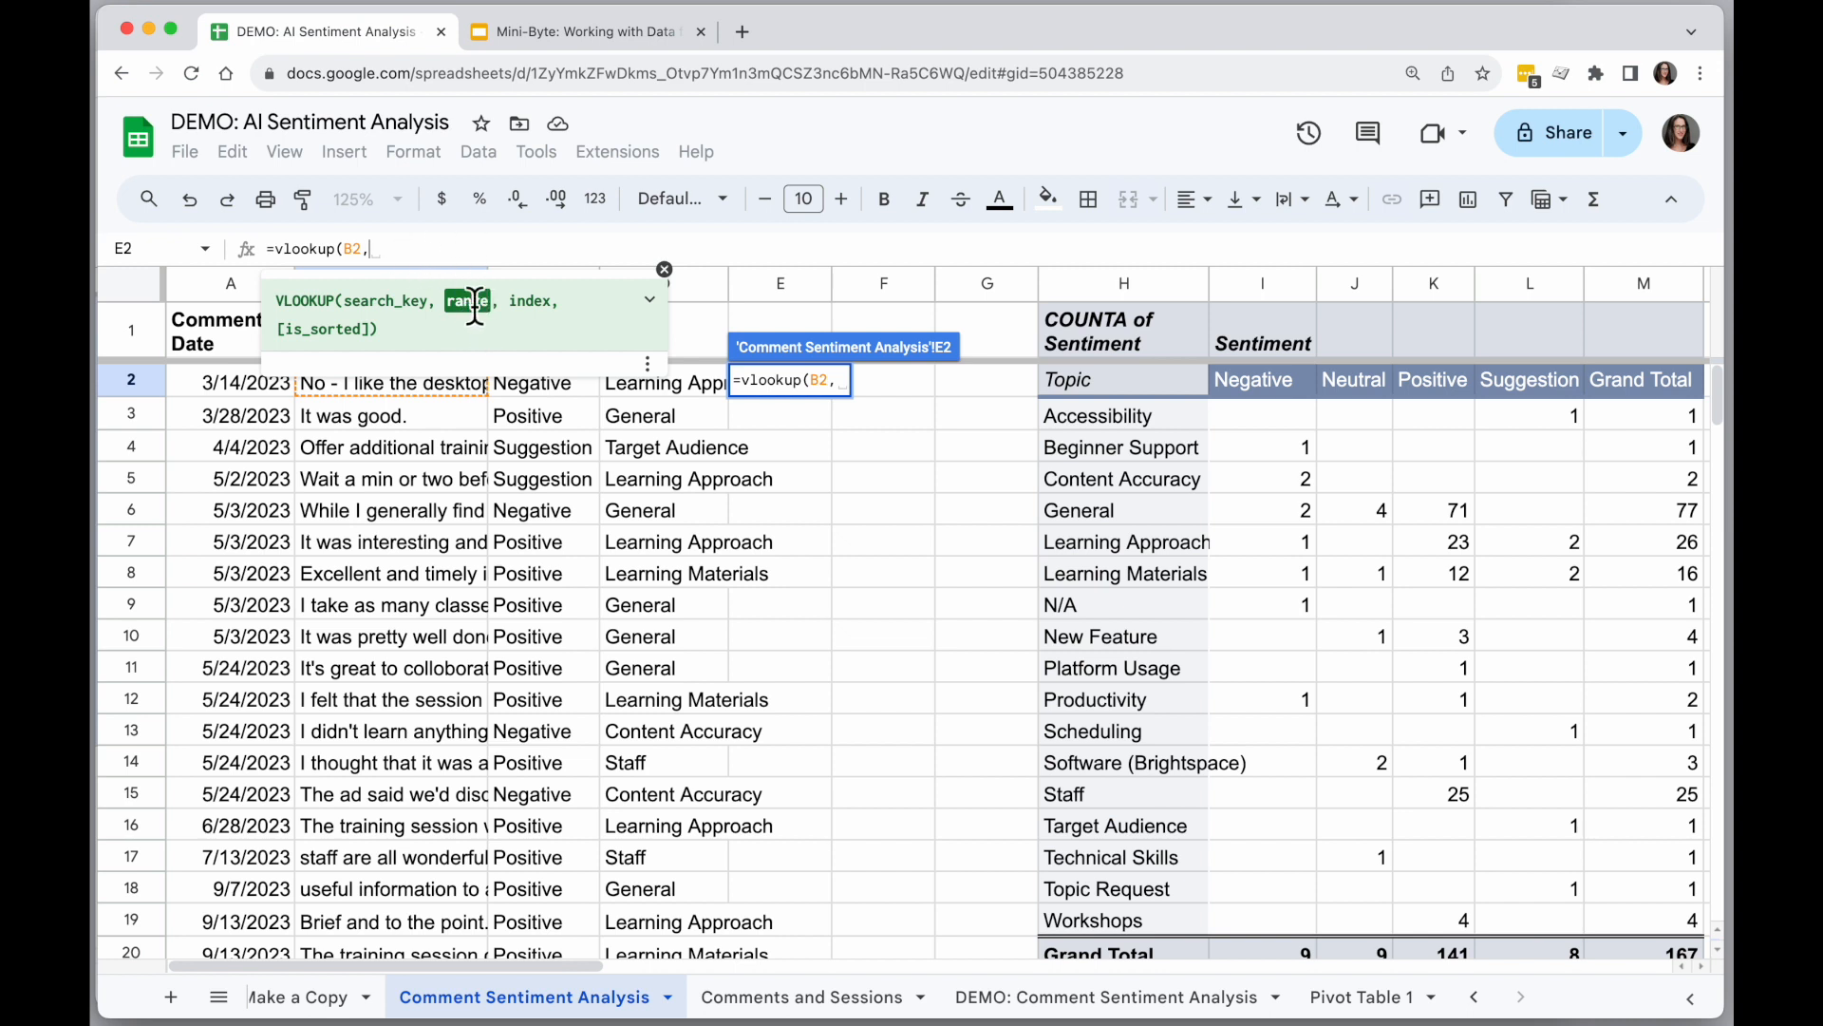
pyautogui.click(808, 1007)
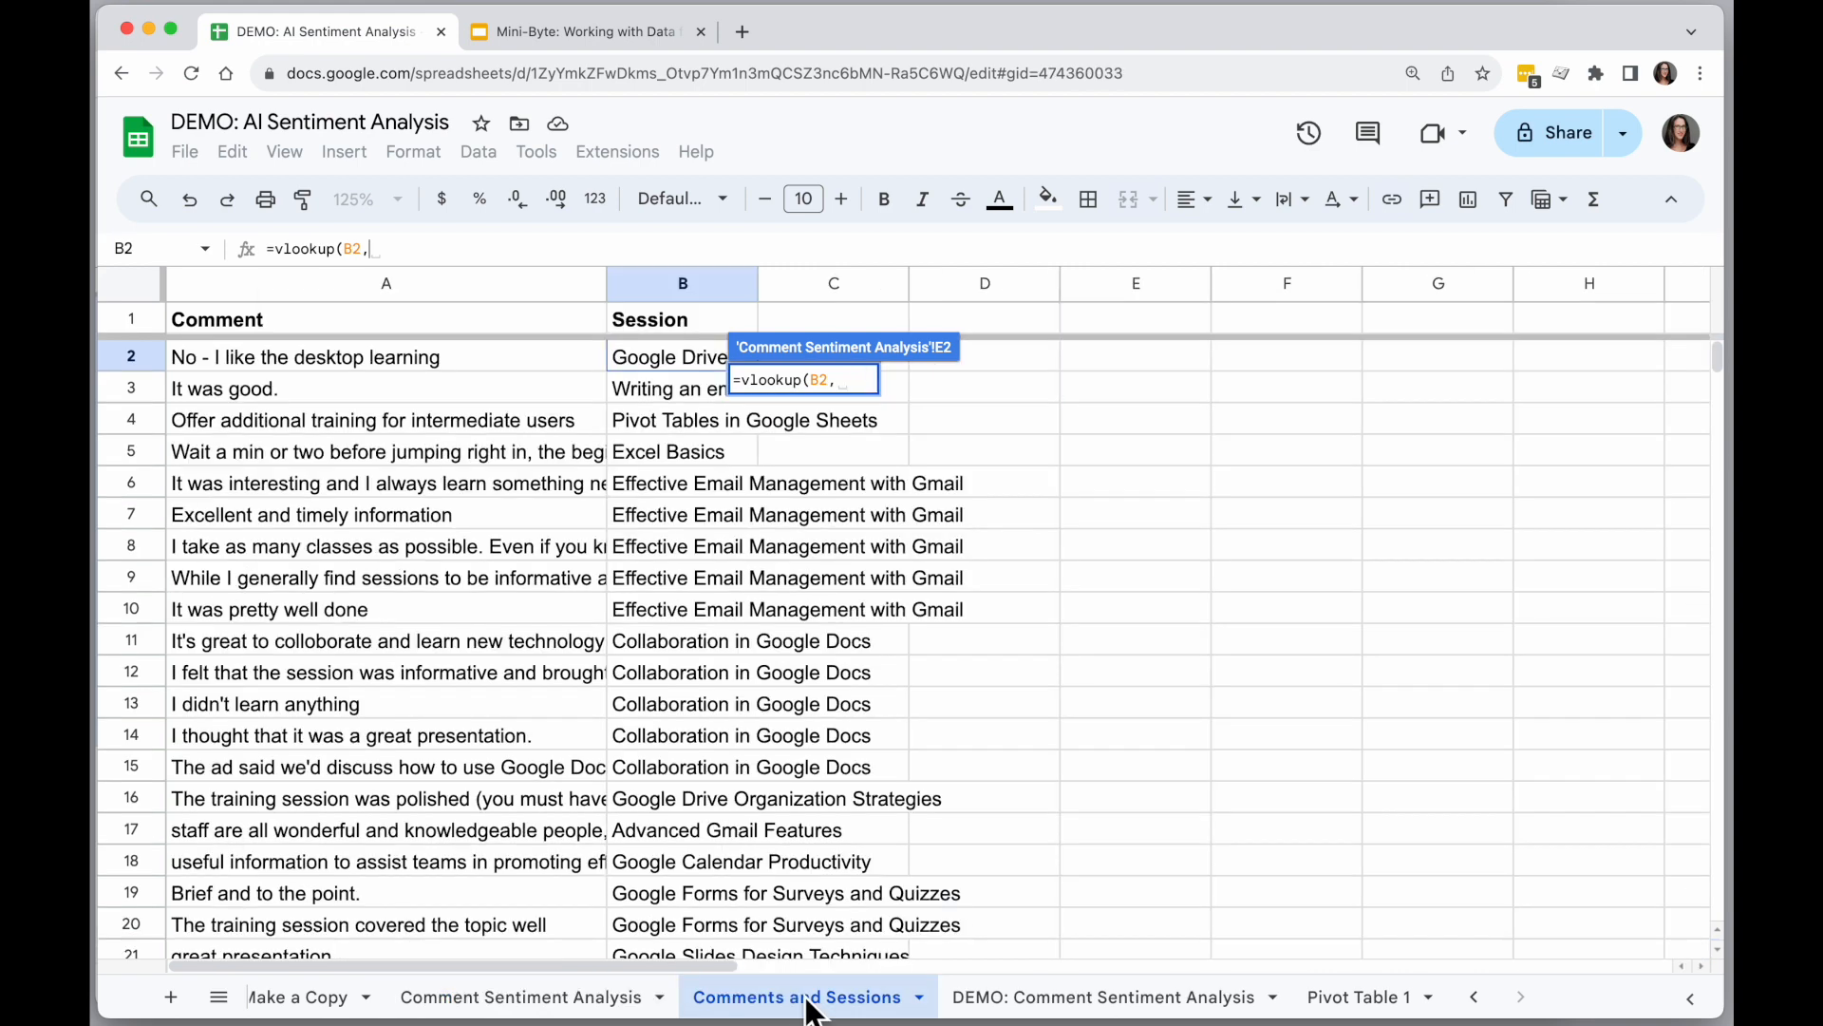
pyautogui.moveTo(350, 286); pyautogui.dragTo(637, 298)
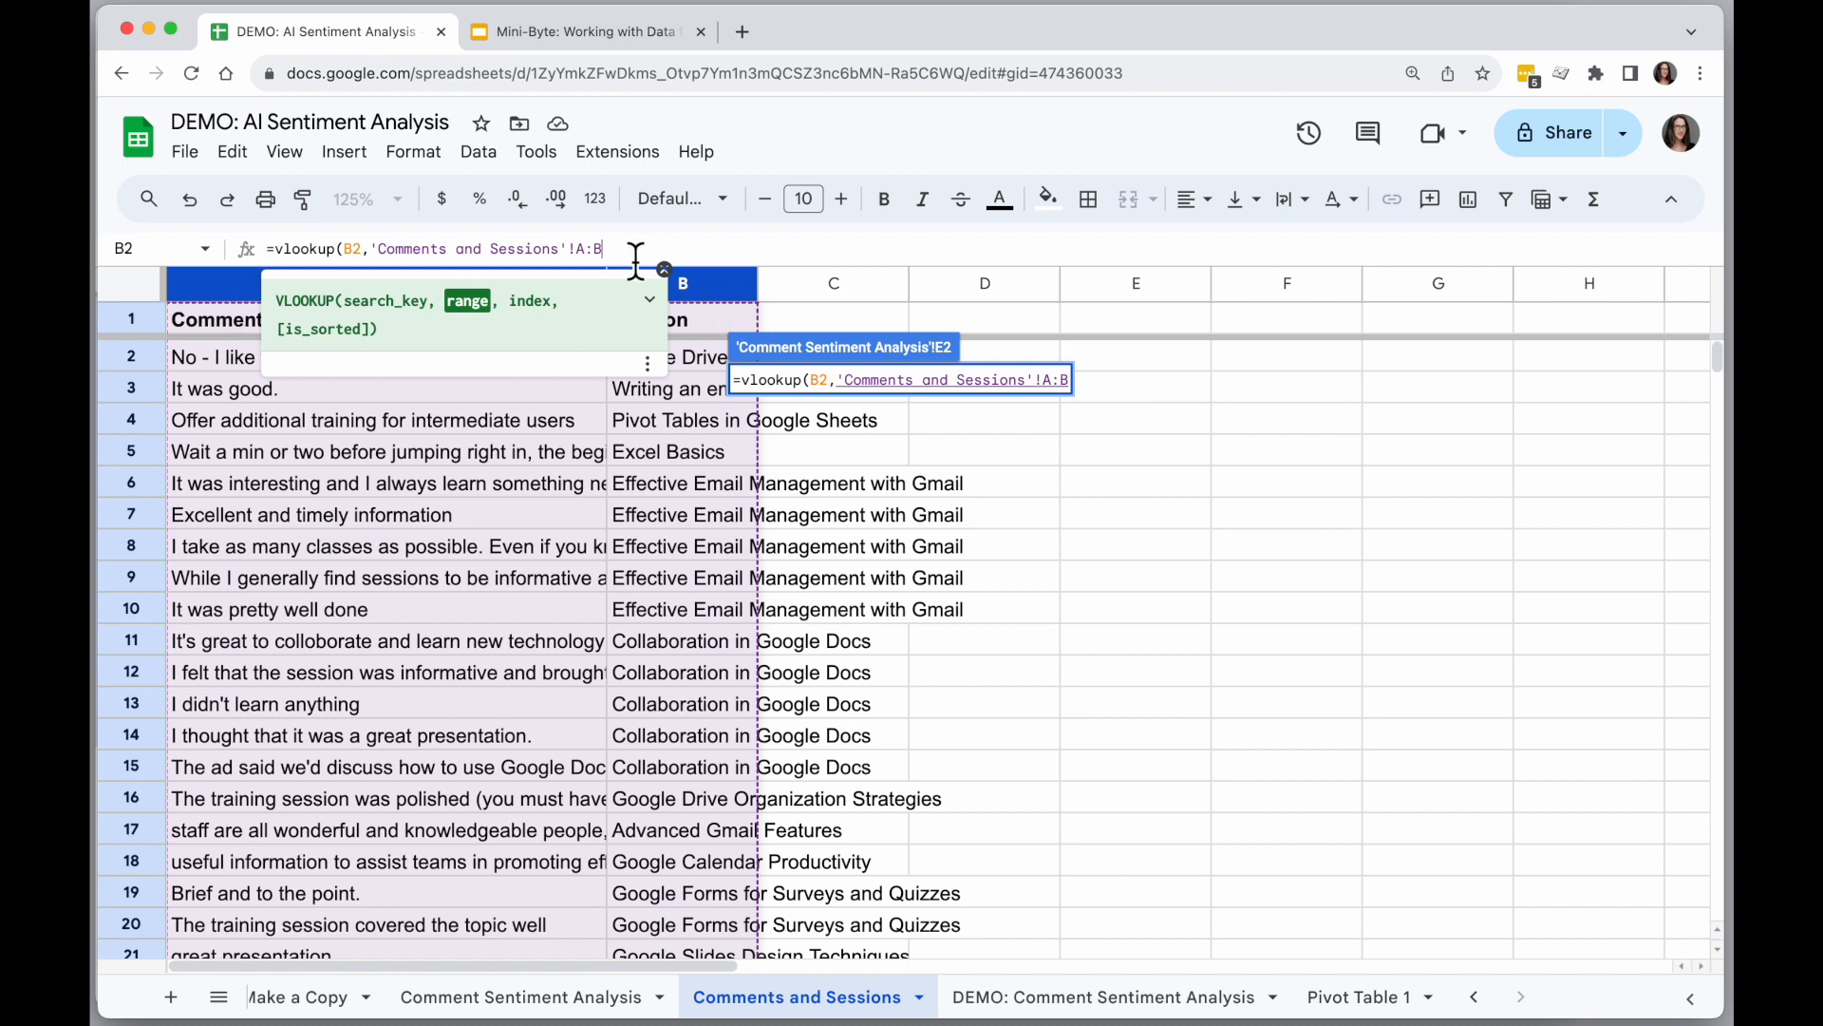
pyautogui.write(',')
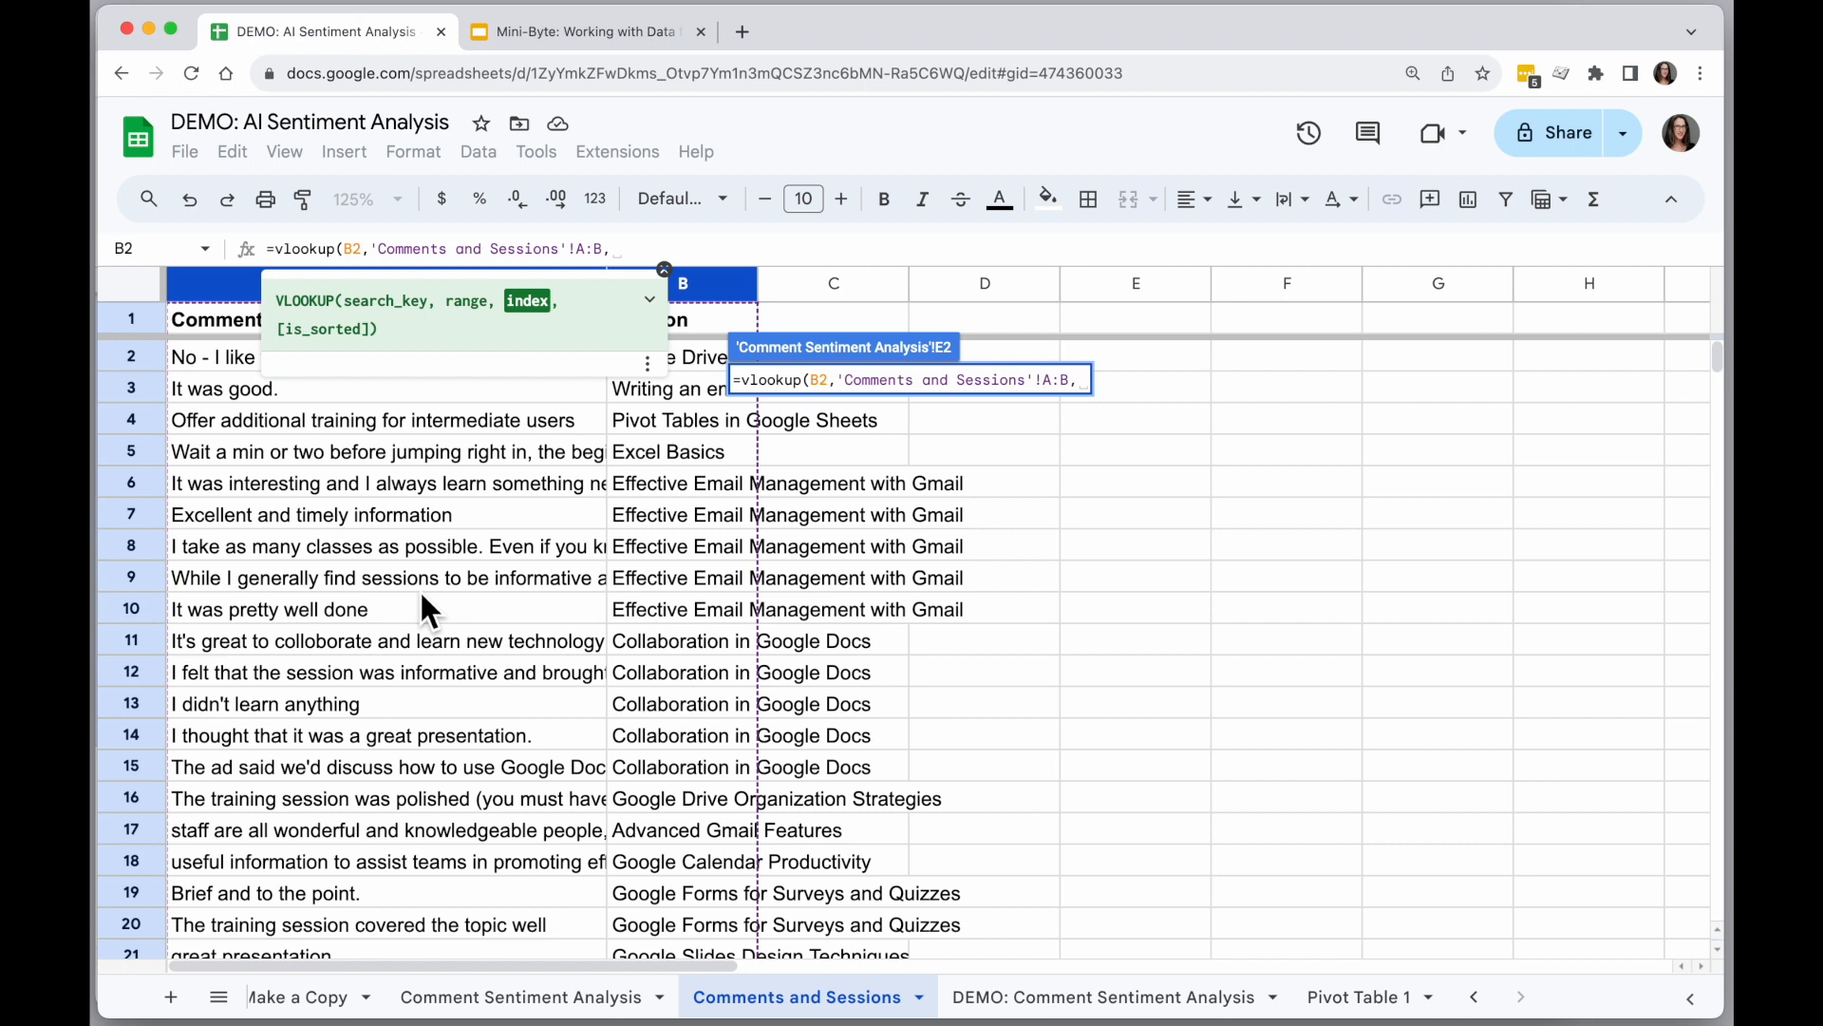
# Complete the VLOOKUP formula in E2 with column index 2 and FALSE for an exact match.
pyautogui.click(665, 269)
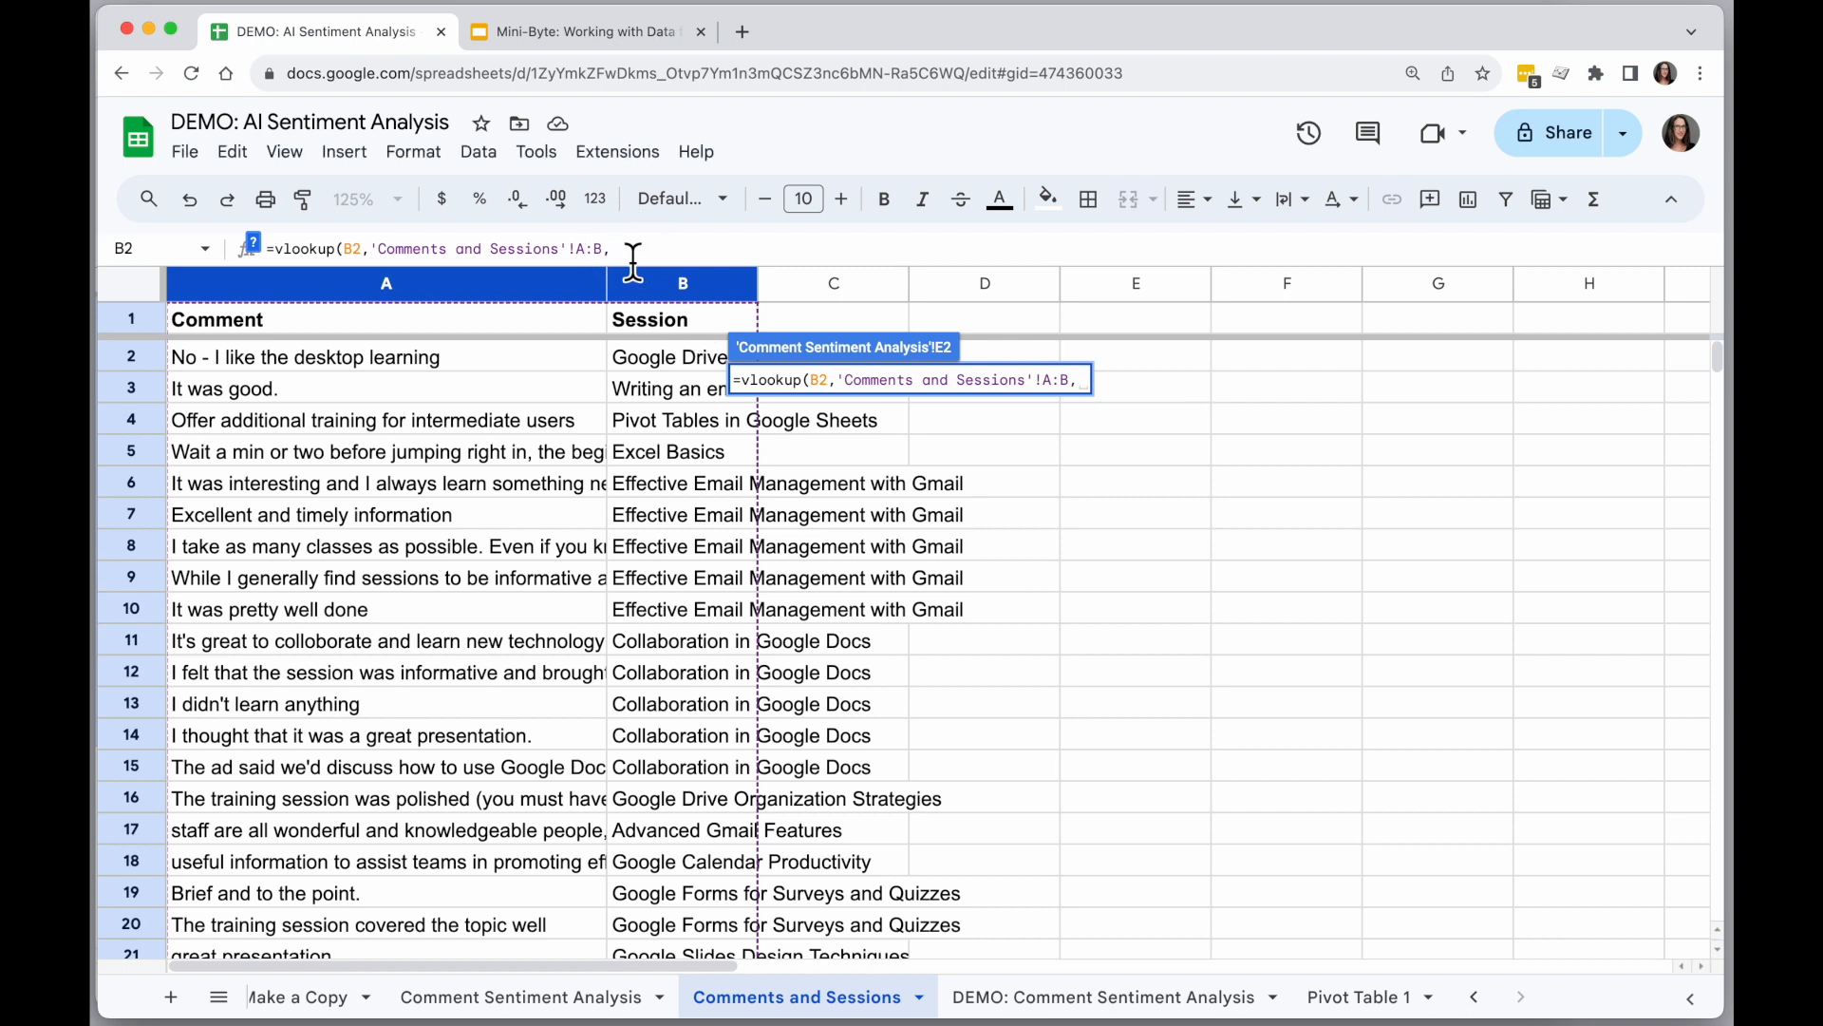
pyautogui.write('2')
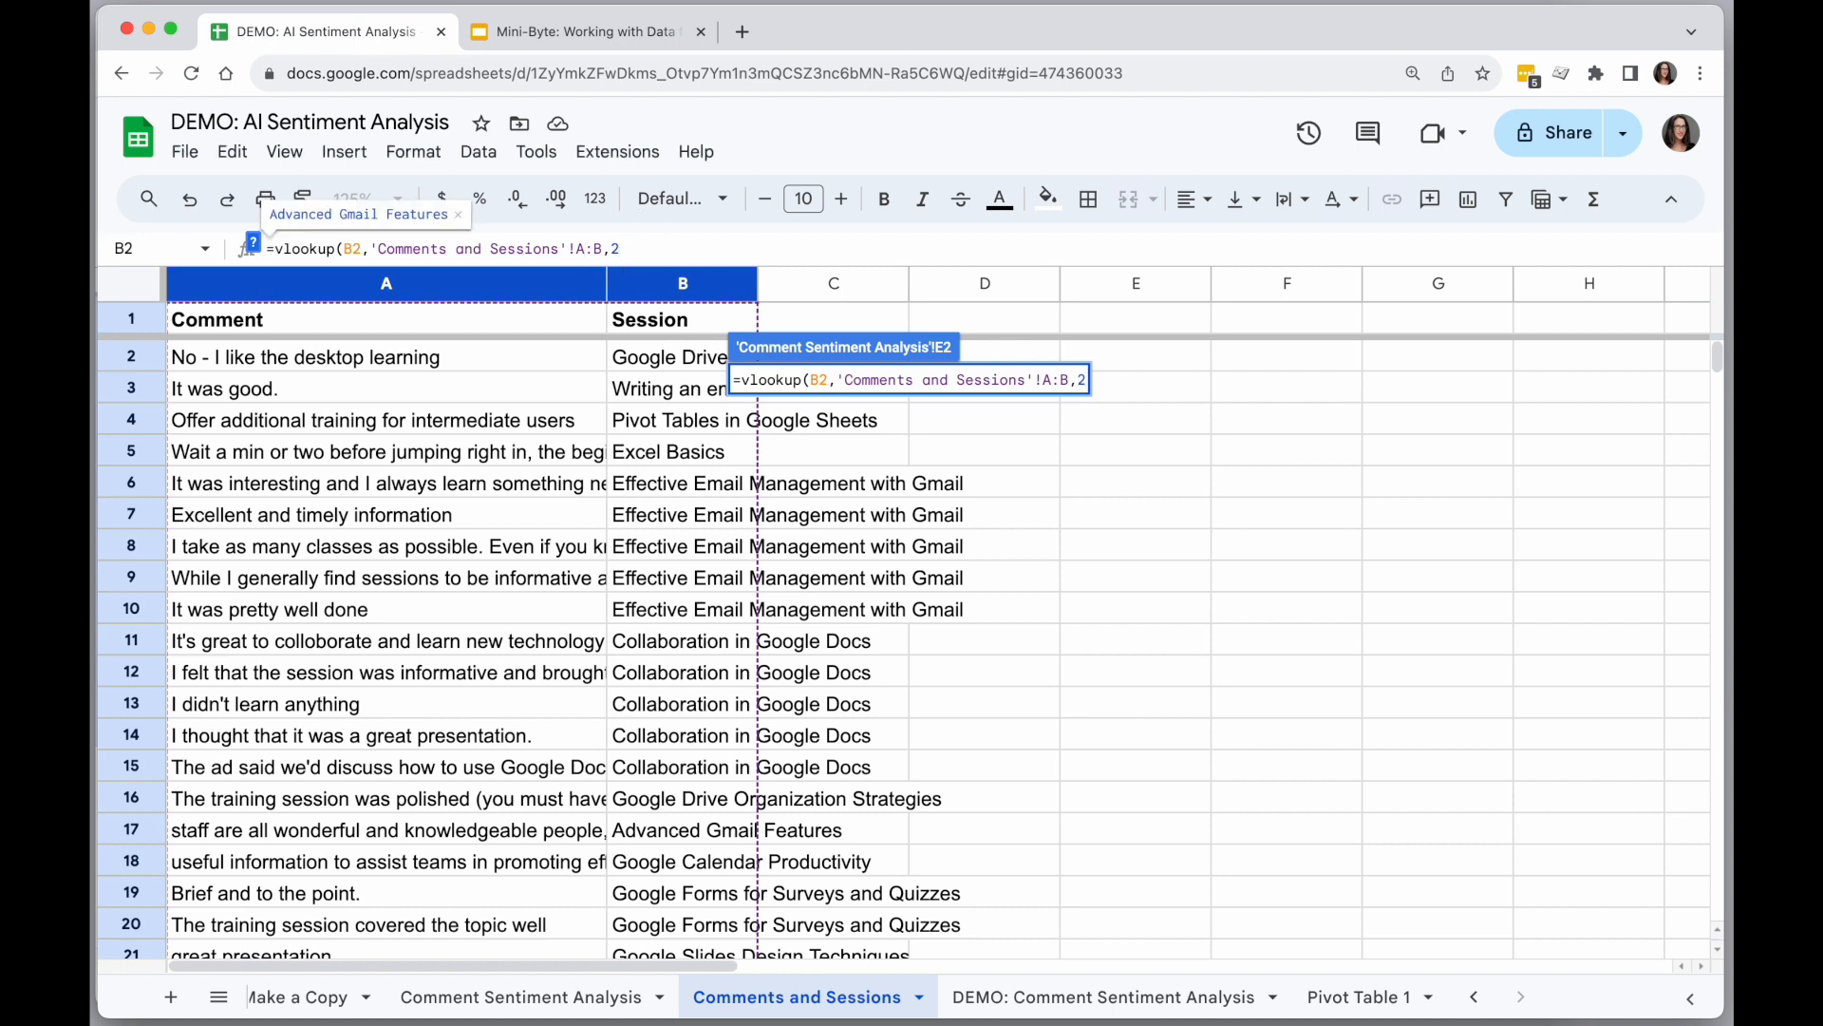
pyautogui.write(',')
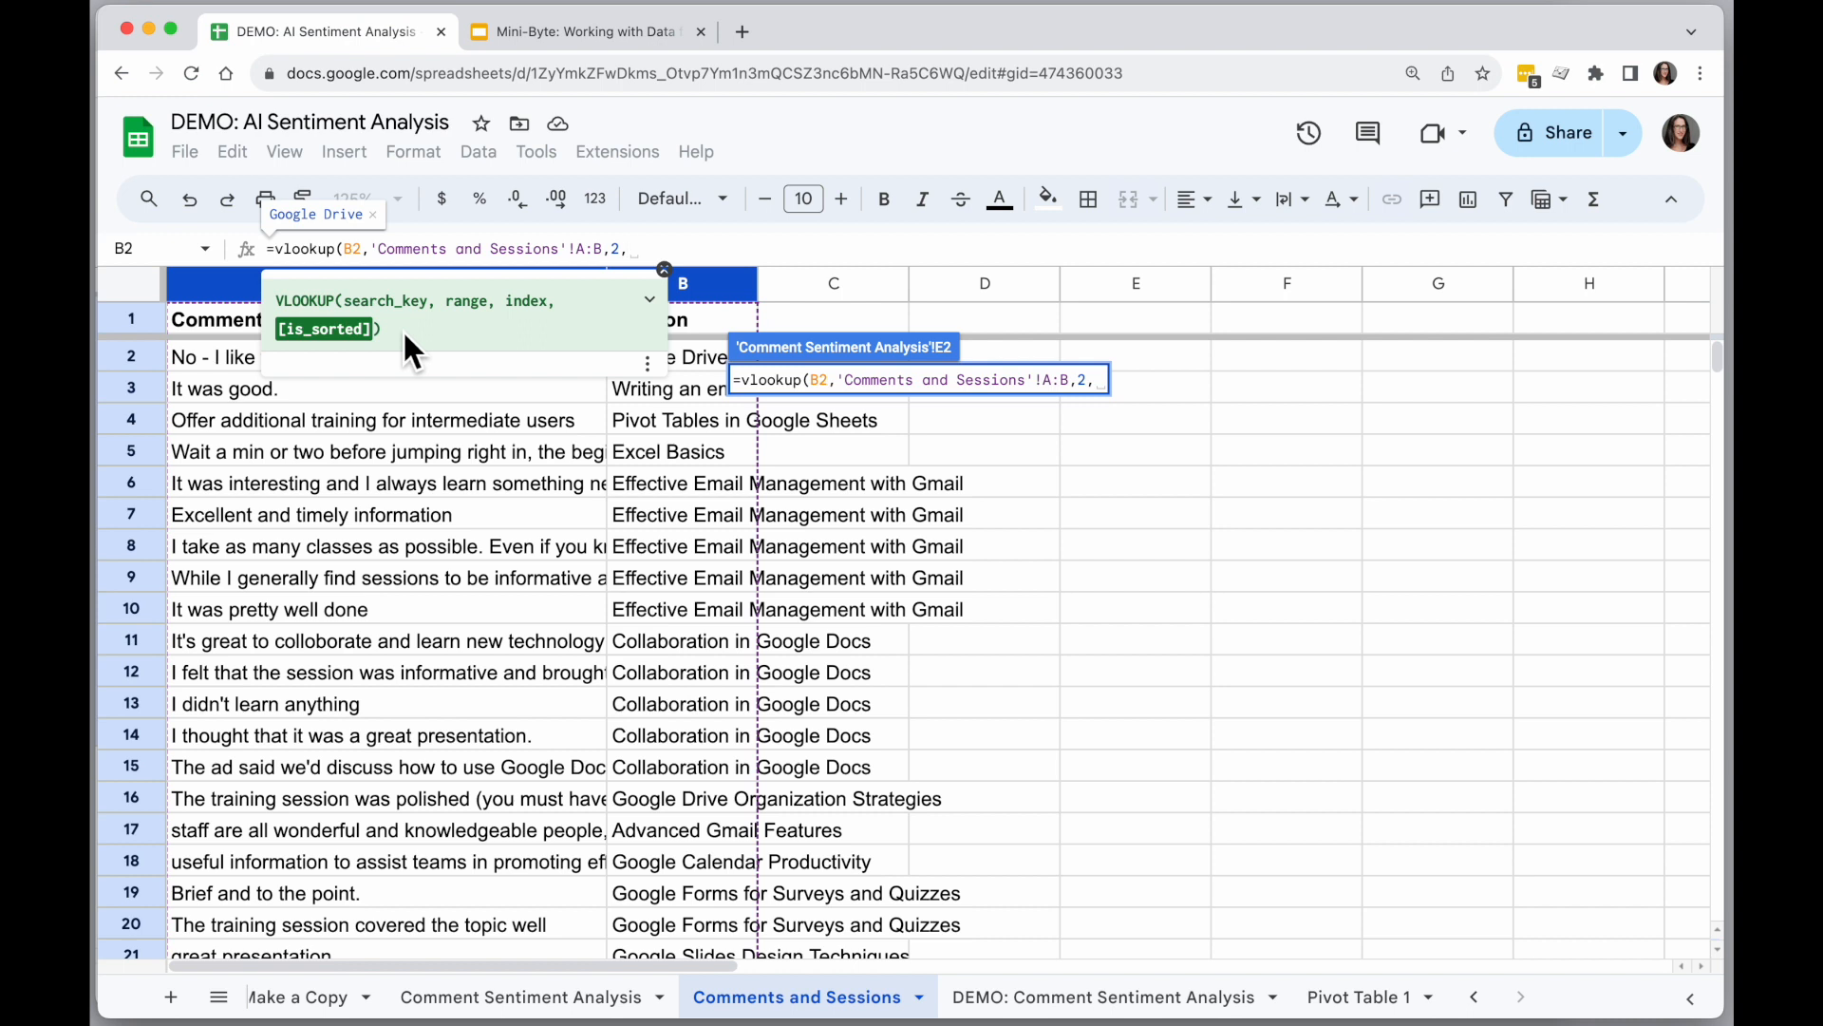
pyautogui.write('FALS')
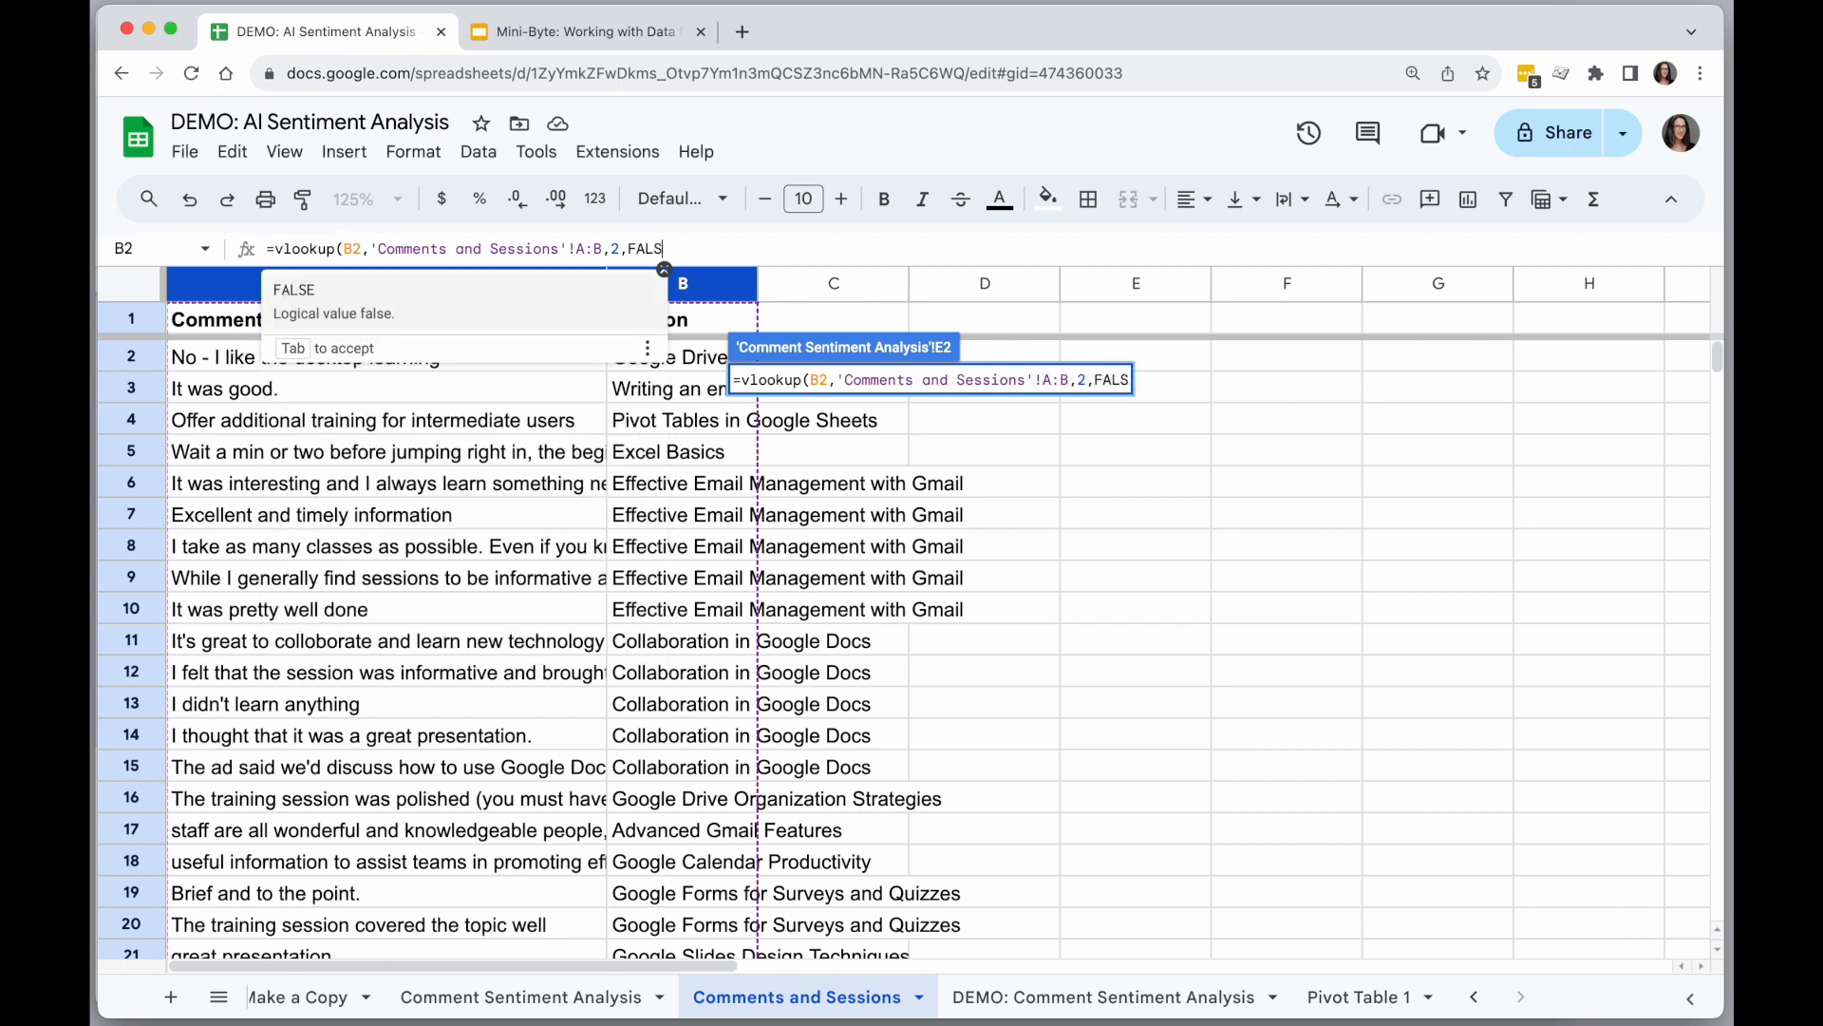
pyautogui.write('E)')
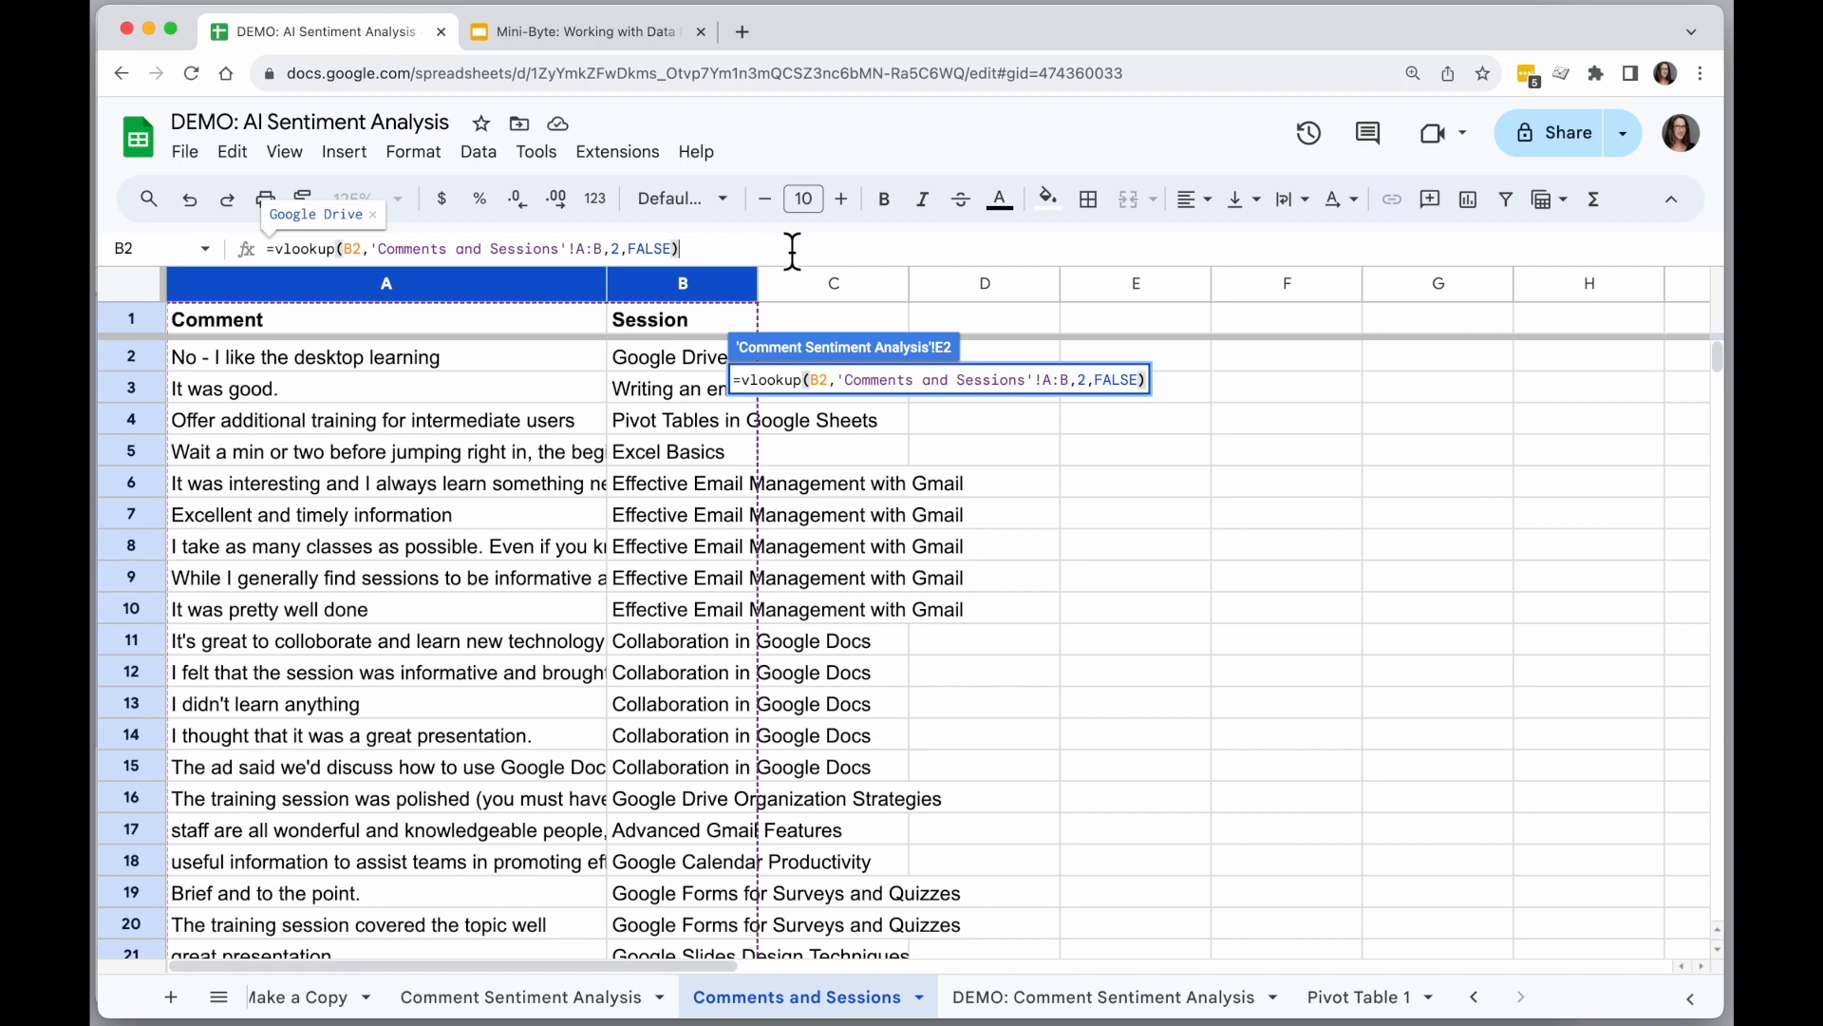
pyautogui.press('Return')
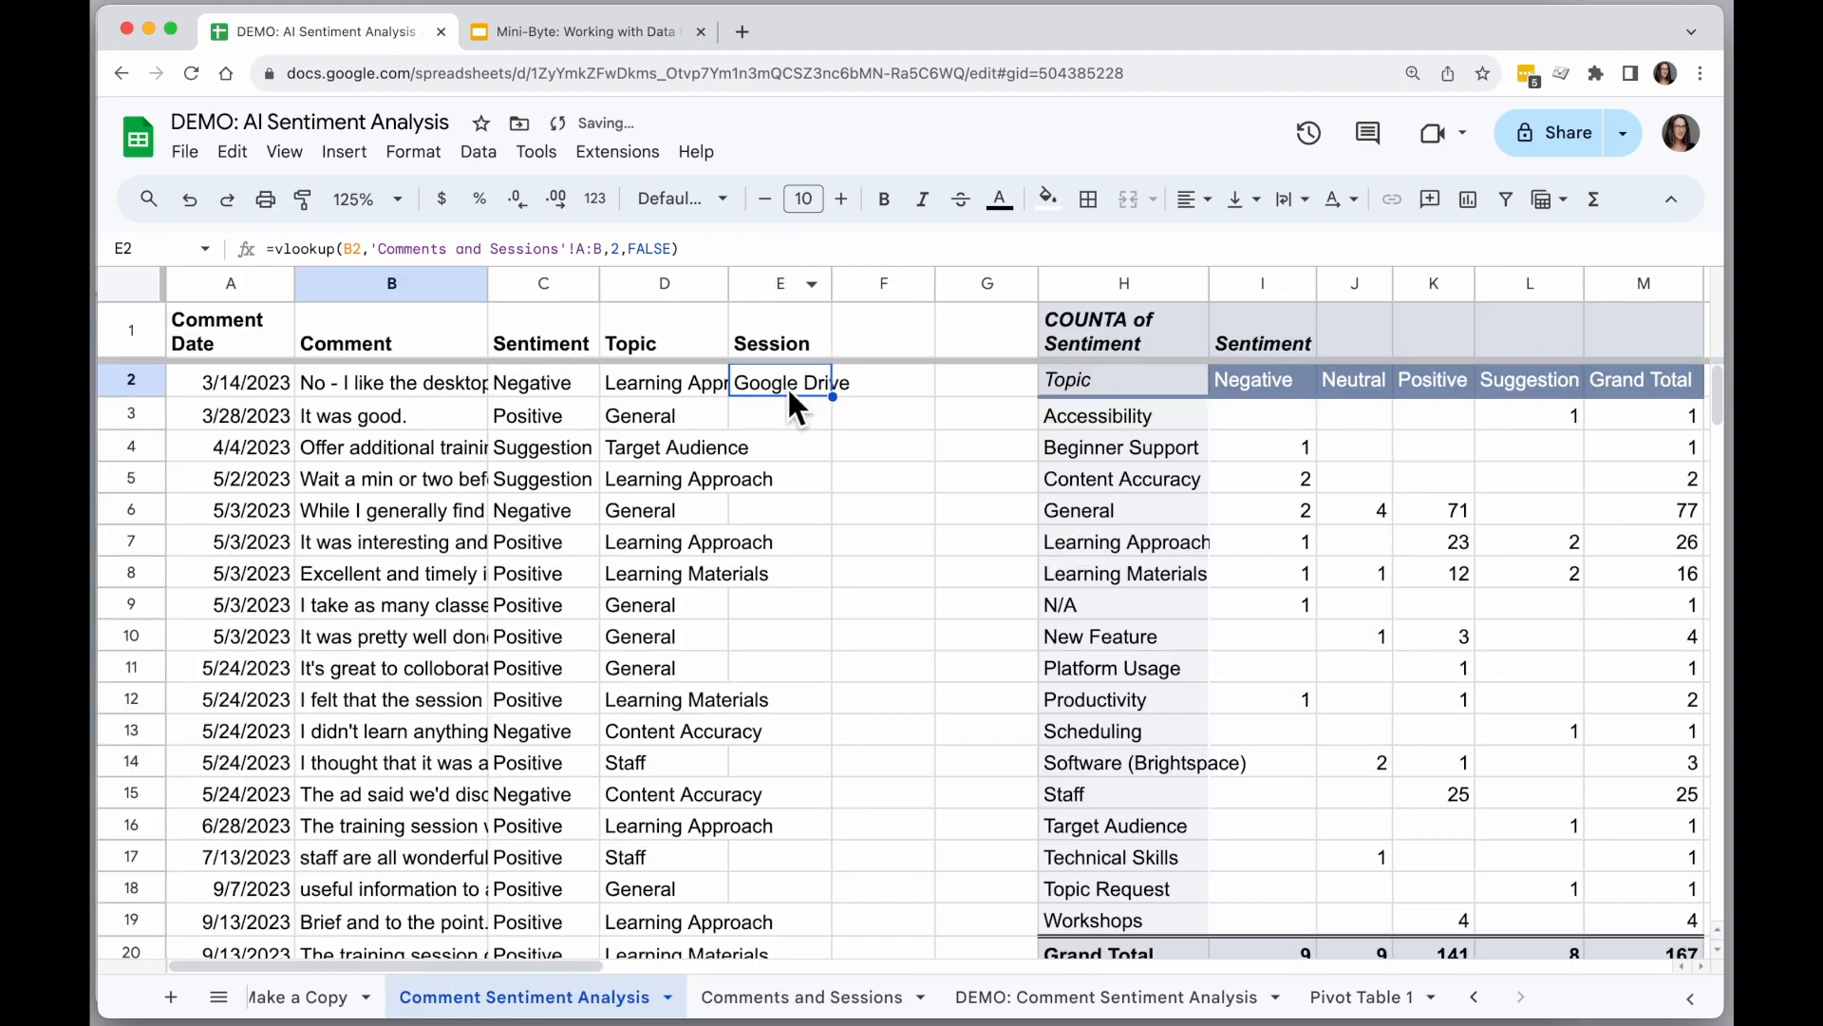
# Review how the E2 formula matches the comment in B2 against the Comment and Session columns of the Comments and Sessions sheet.
pyautogui.click(399, 391)
pyautogui.click(798, 997)
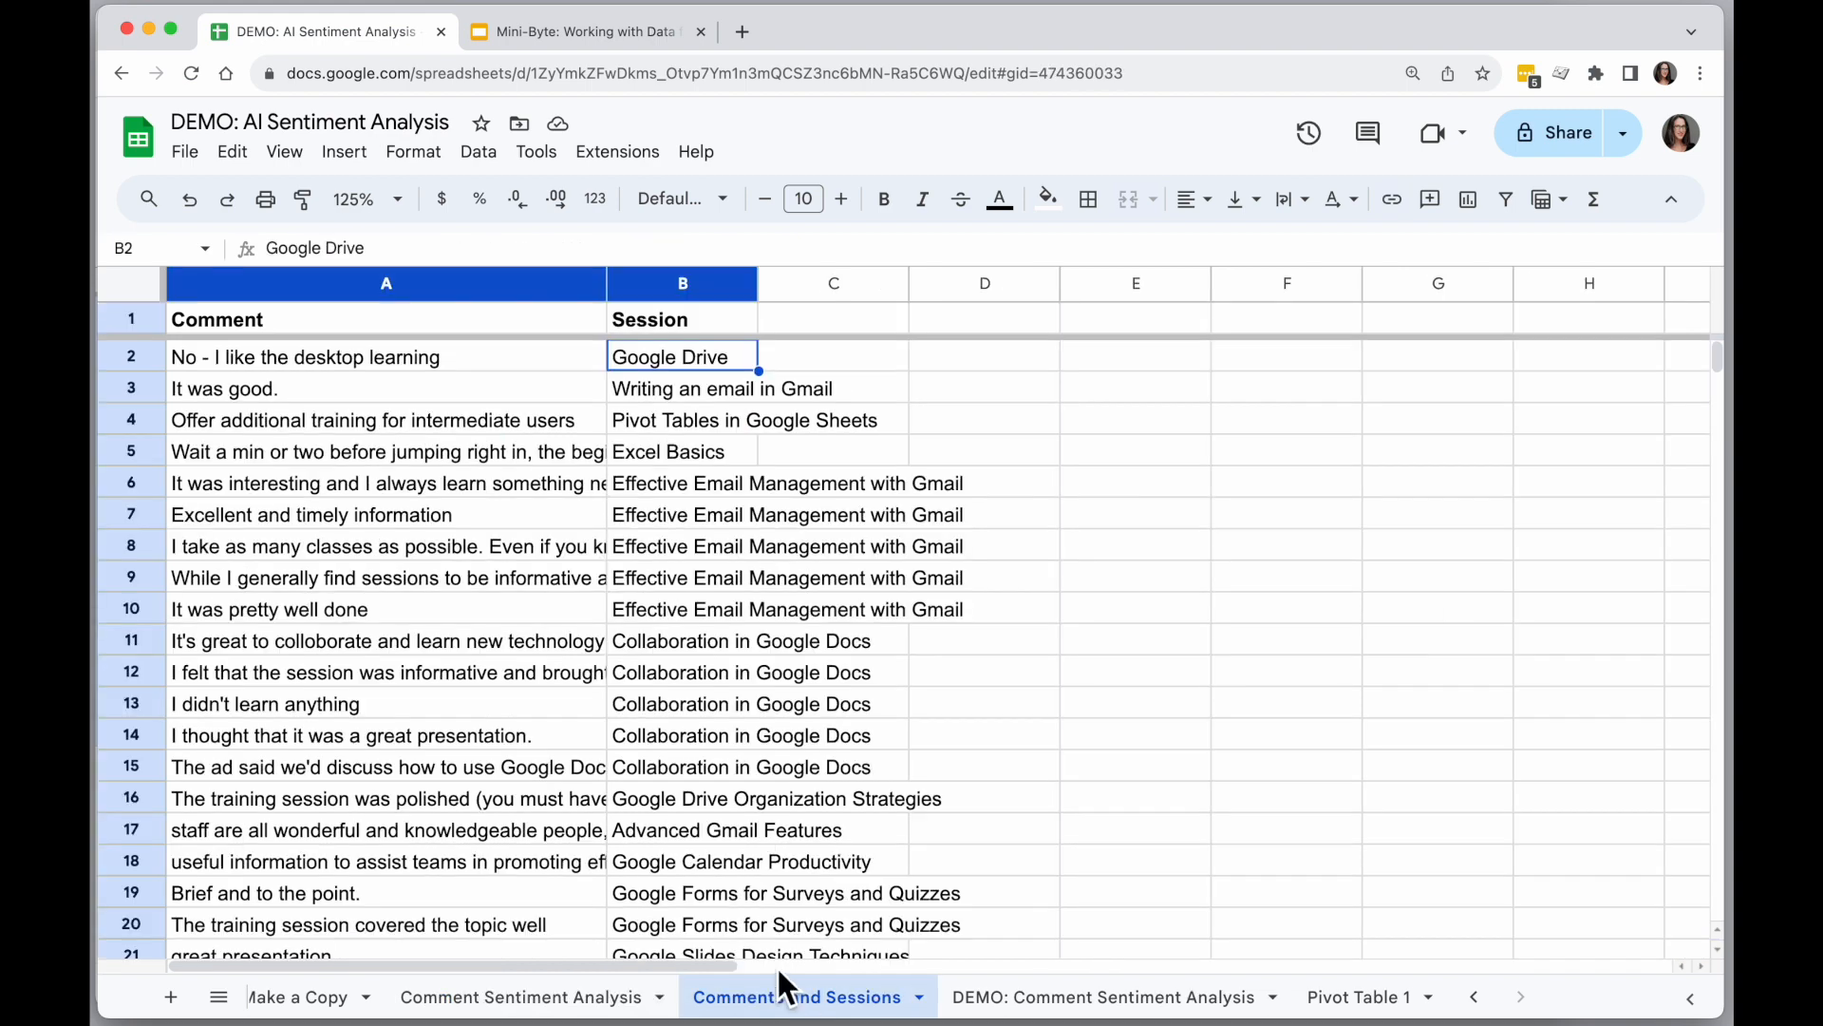
pyautogui.click(392, 353)
pyautogui.click(693, 364)
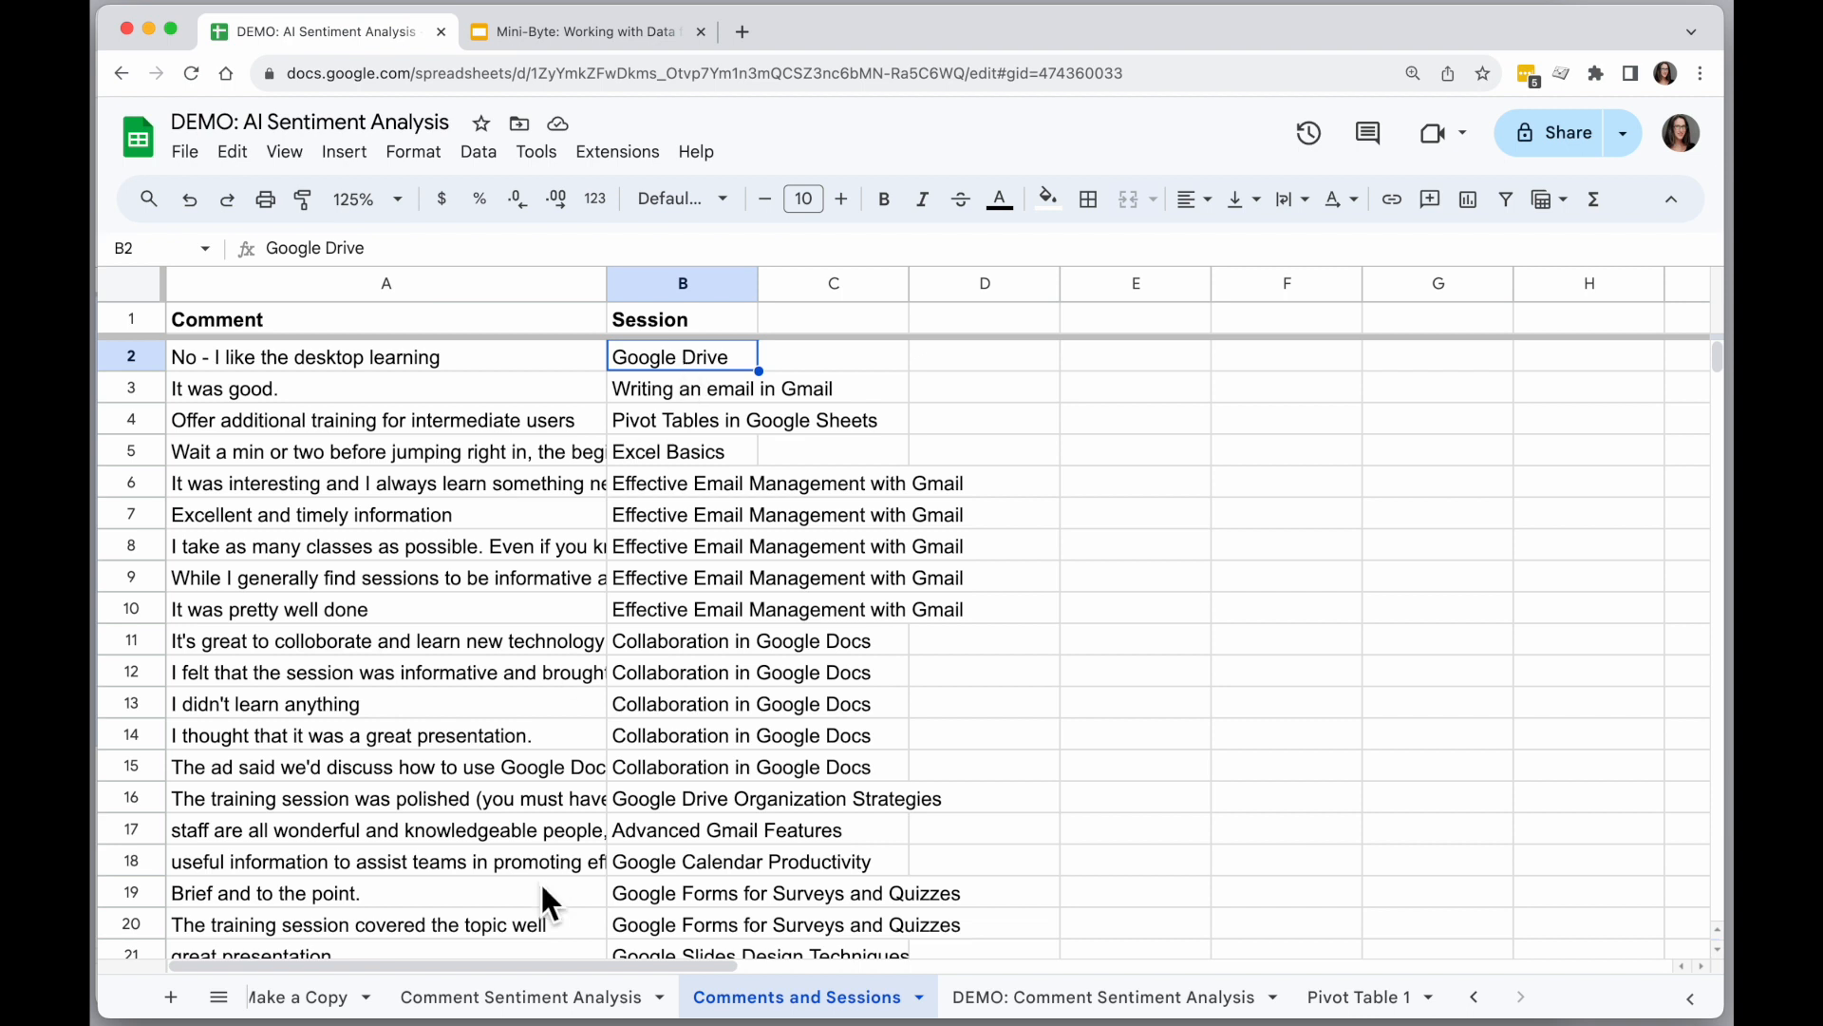
pyautogui.click(680, 278)
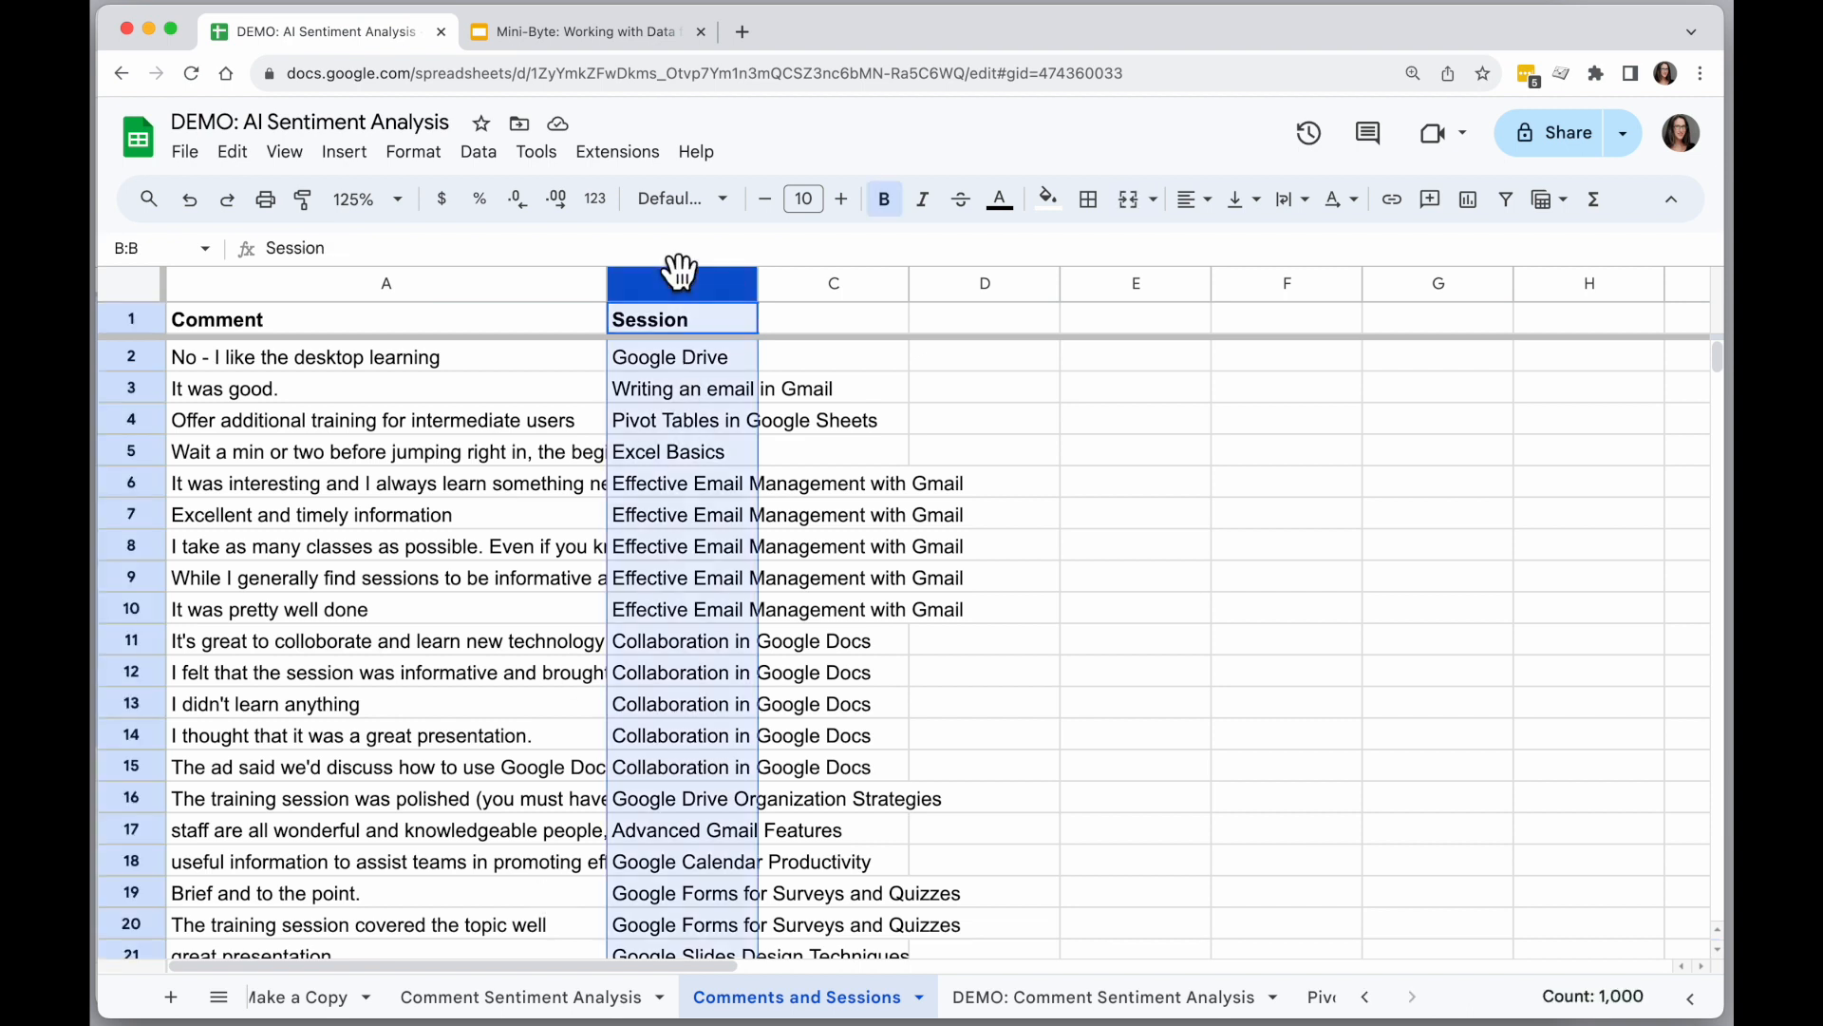
pyautogui.click(520, 998)
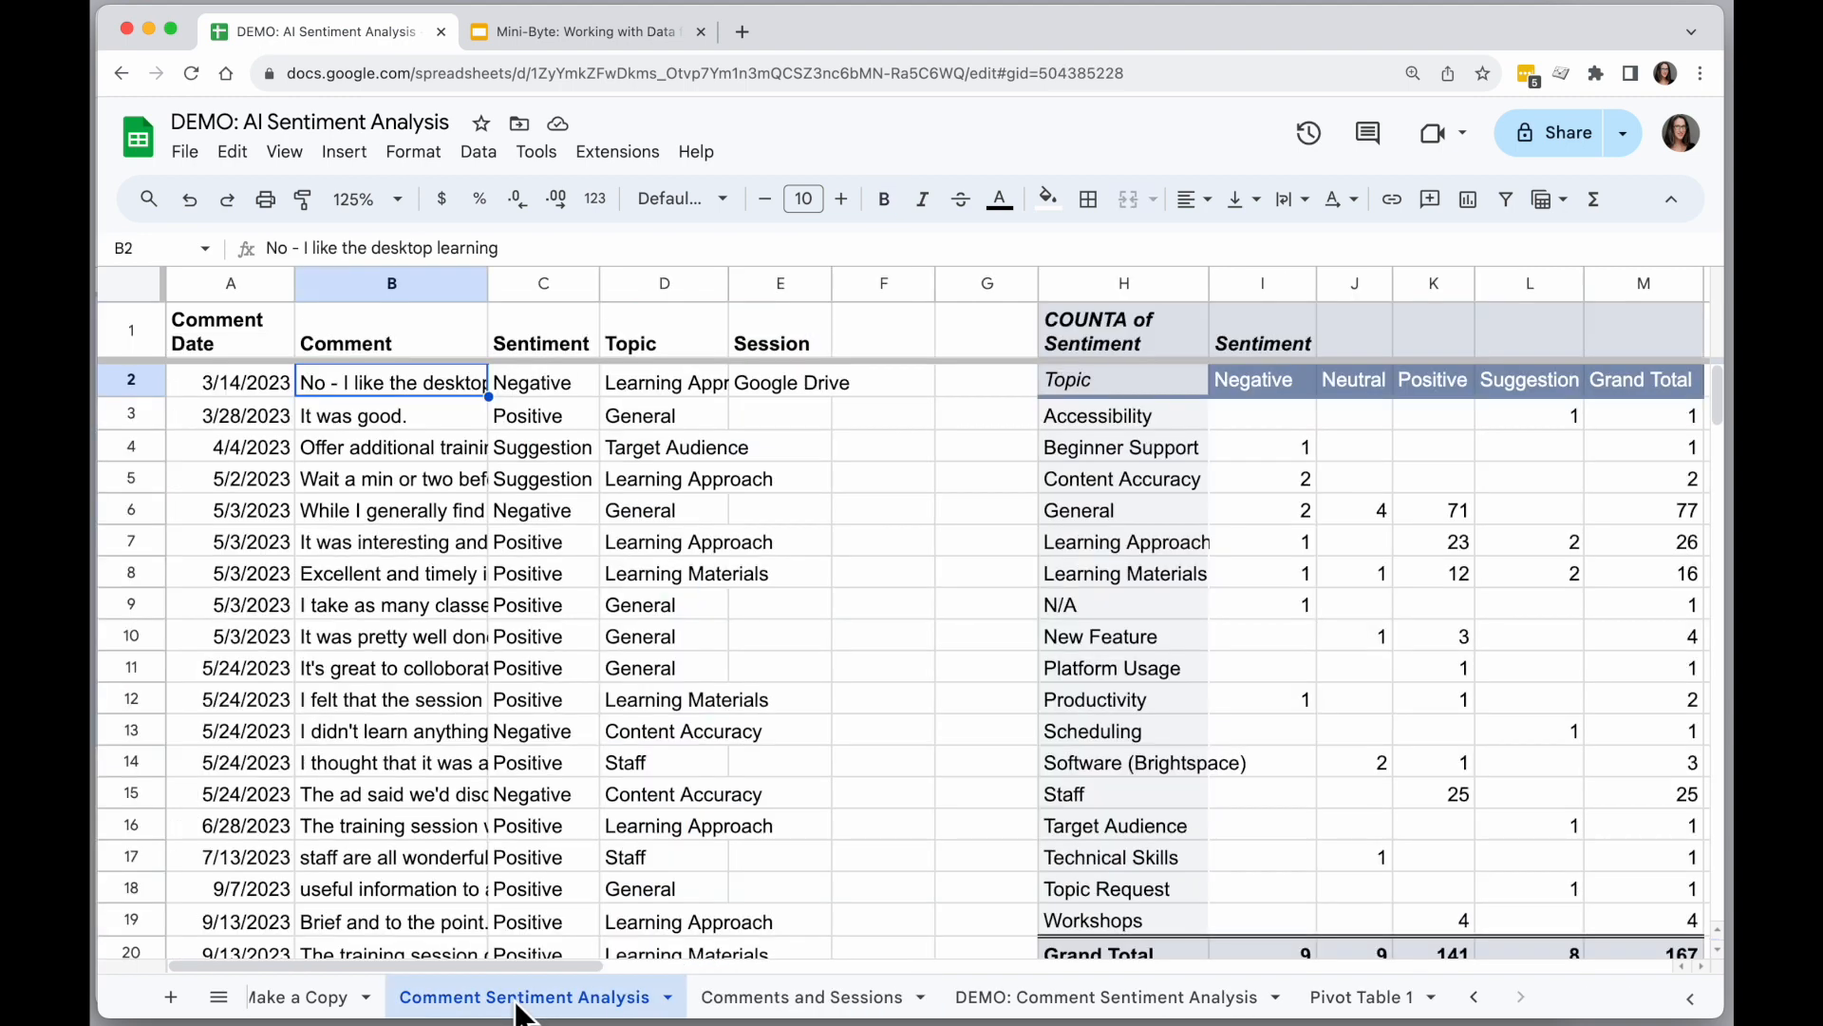
pyautogui.click(797, 383)
pyautogui.click(736, 251)
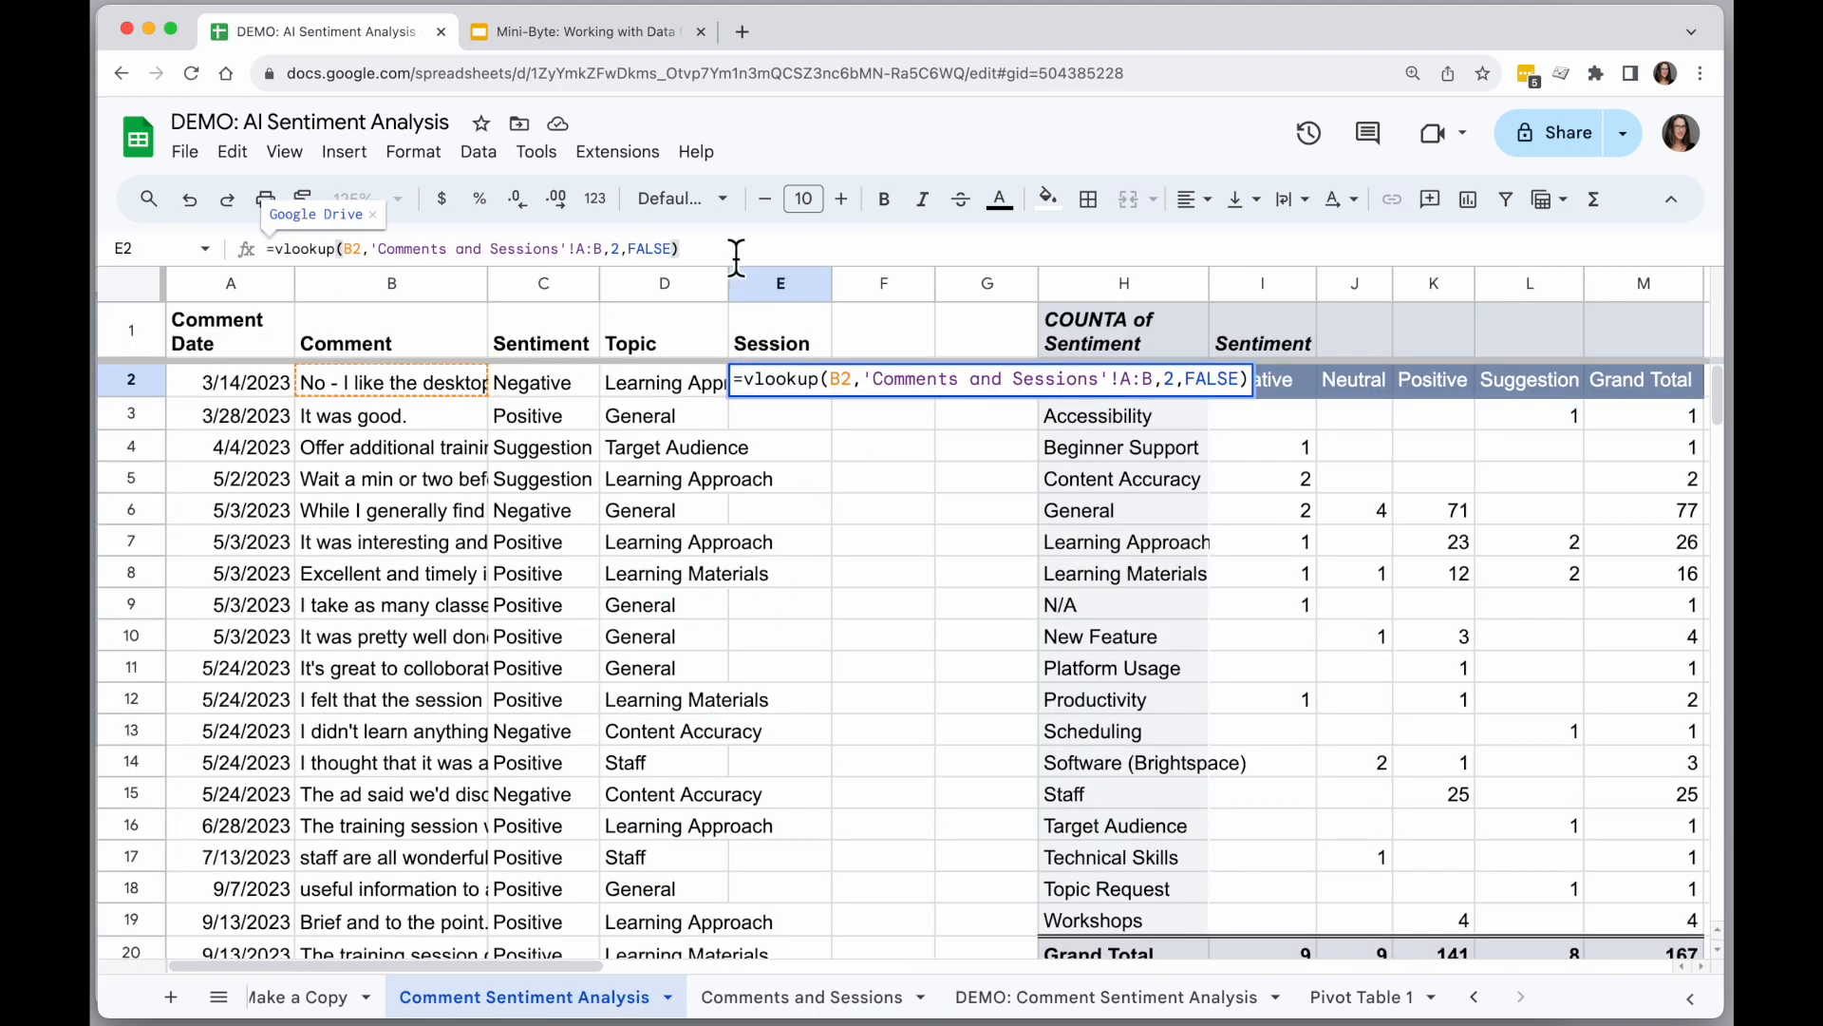
pyautogui.press('Return')
# Fill the VLOOKUP formula from E2 down the whole Session column and check the last rows.
pyautogui.click(784, 389)
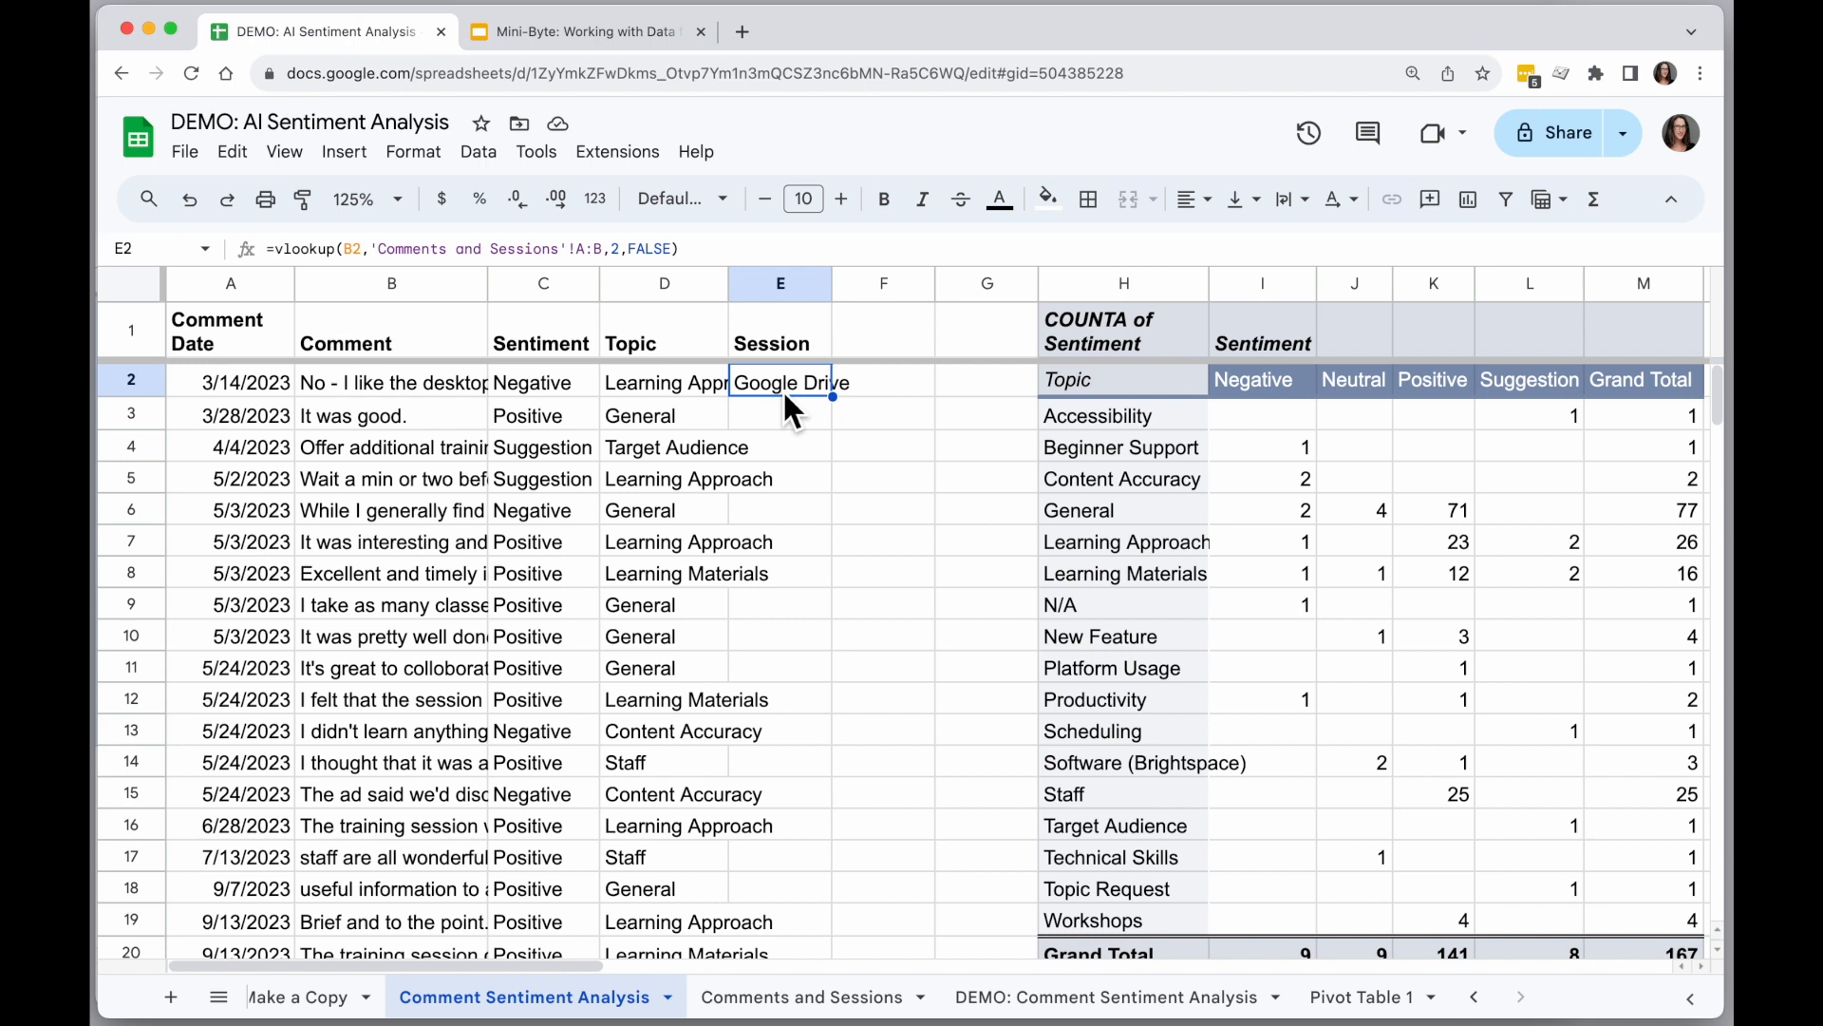
pyautogui.doubleClick(833, 397)
pyautogui.press('super+Down')
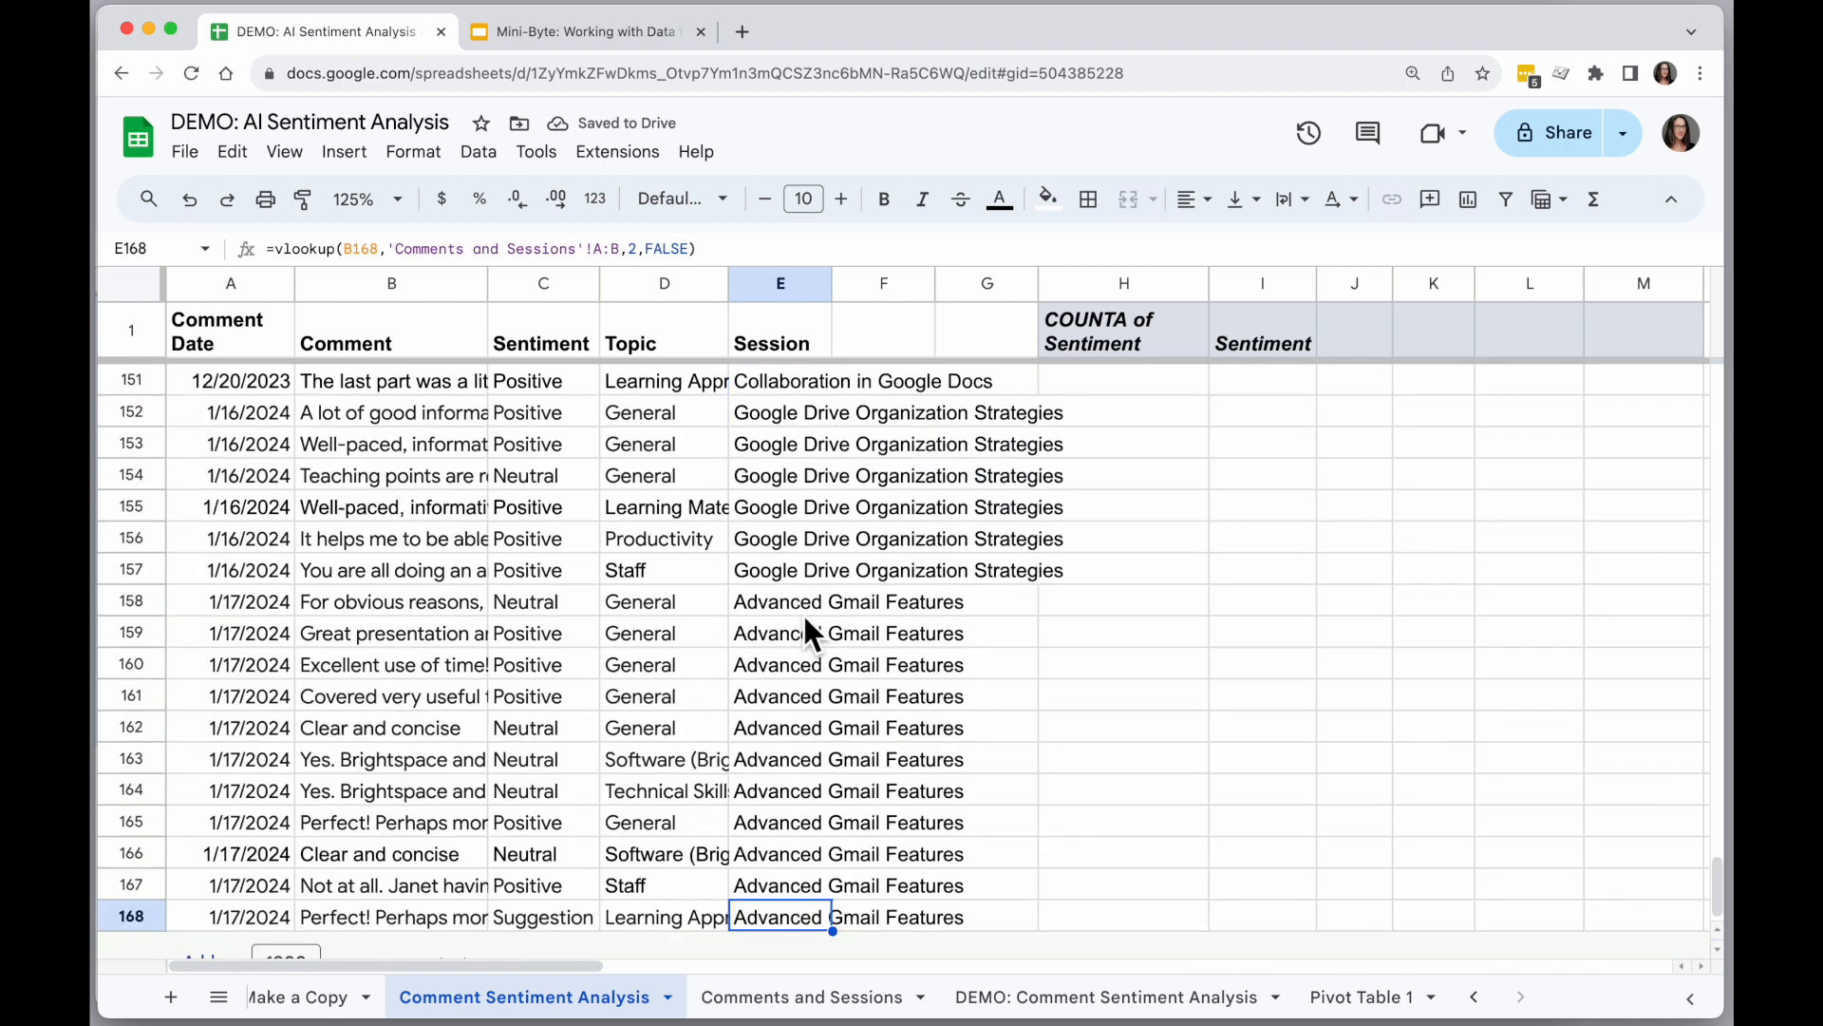
pyautogui.press('super+Up')
pyautogui.click(797, 600)
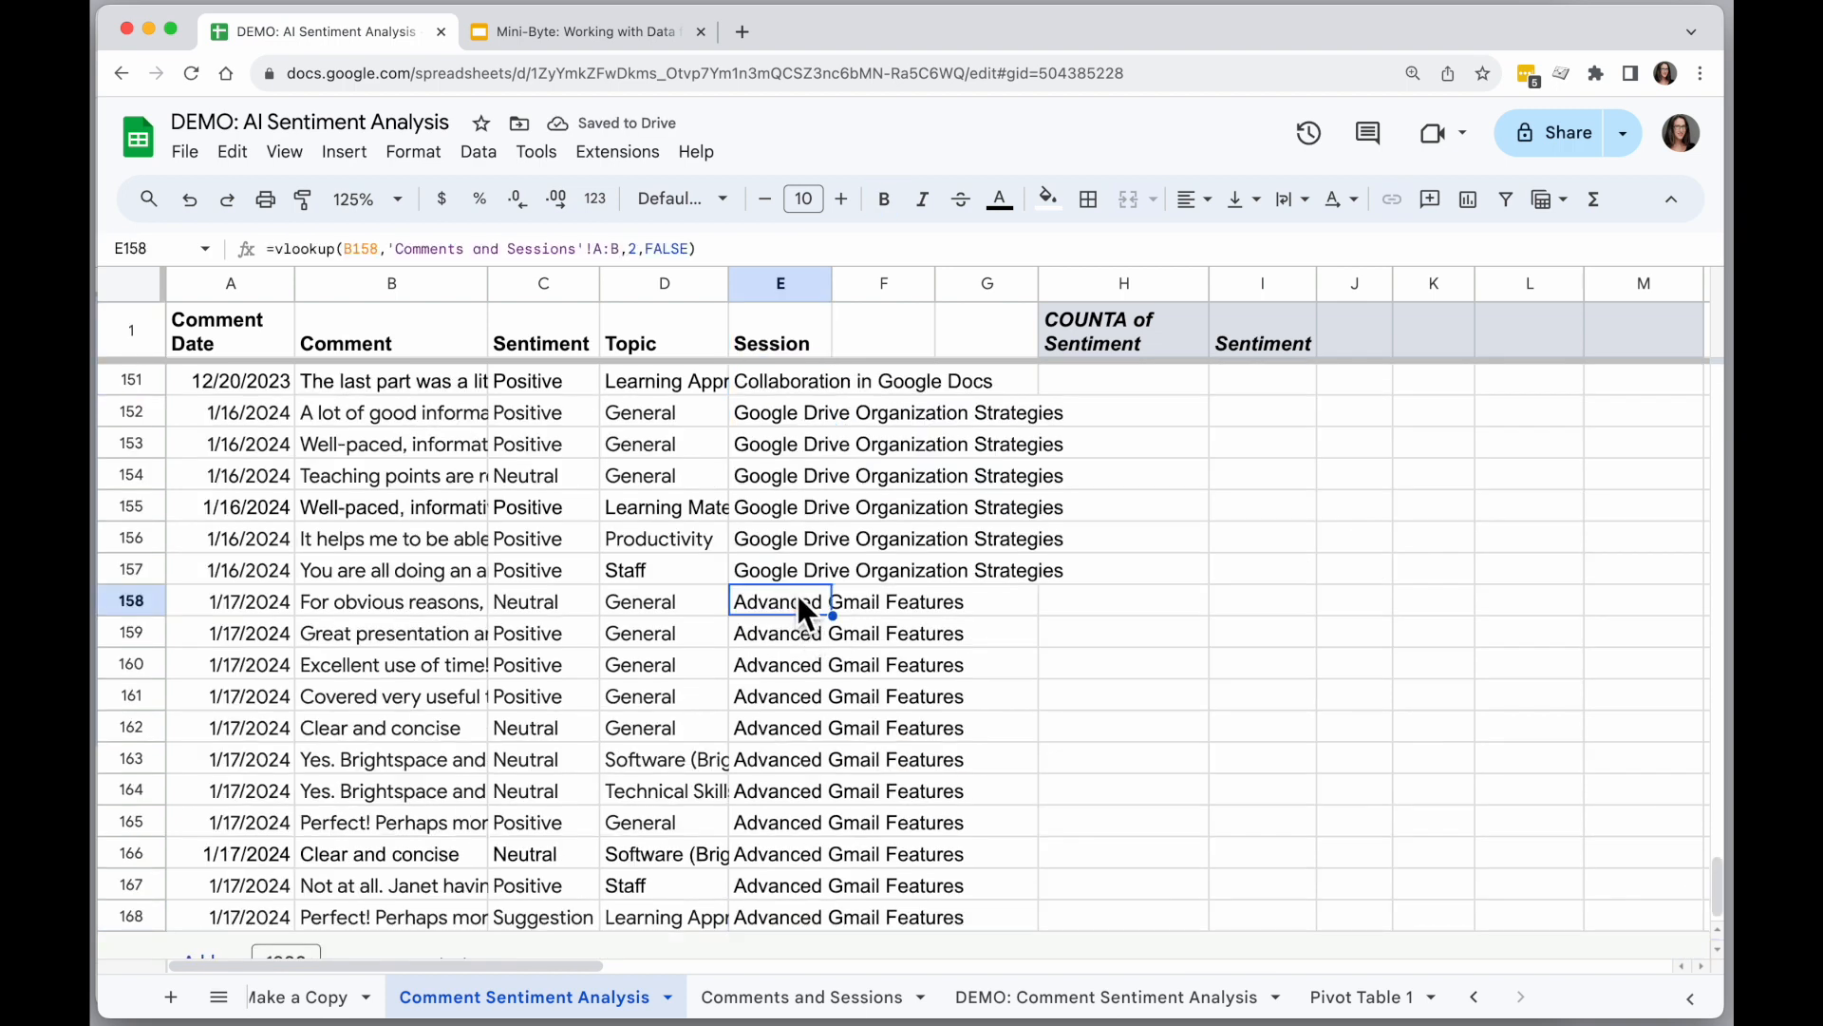
pyautogui.press('super+Up')
pyautogui.press('Down')
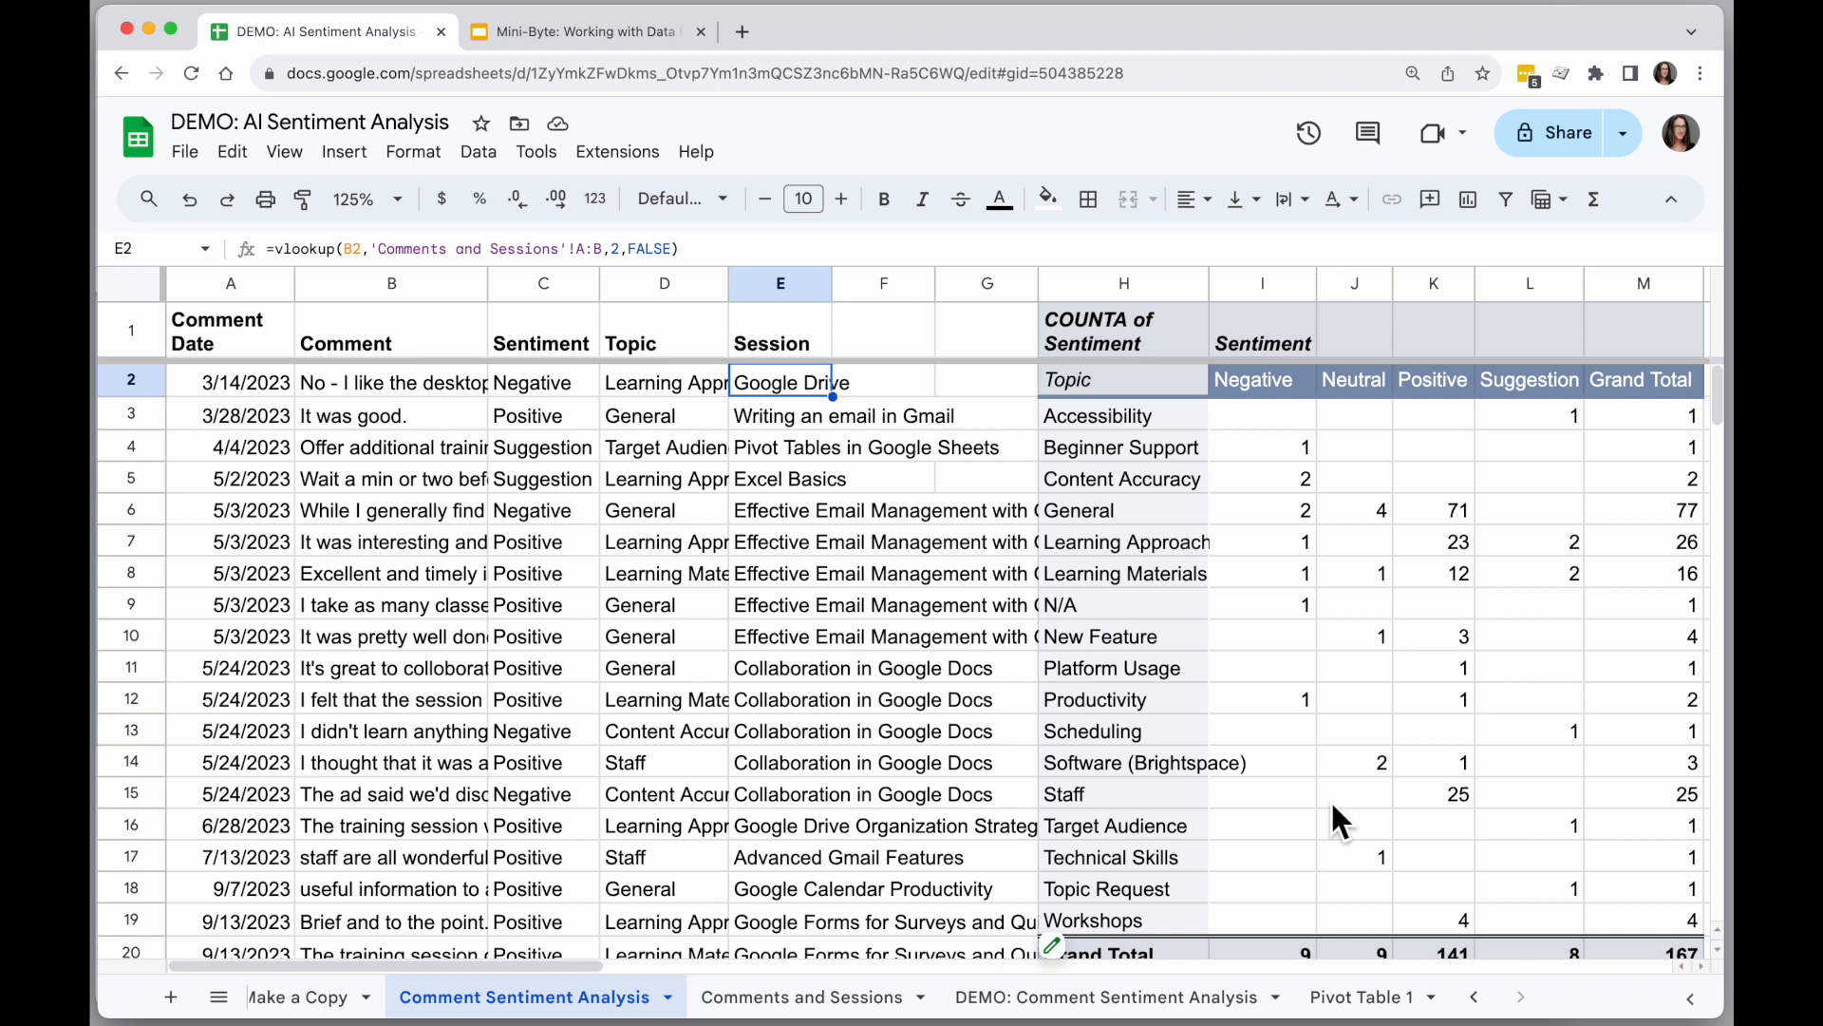
# Extend the pivot table's source range through column E so that it includes the Session data.
pyautogui.scroll(-1, 1230, 749)
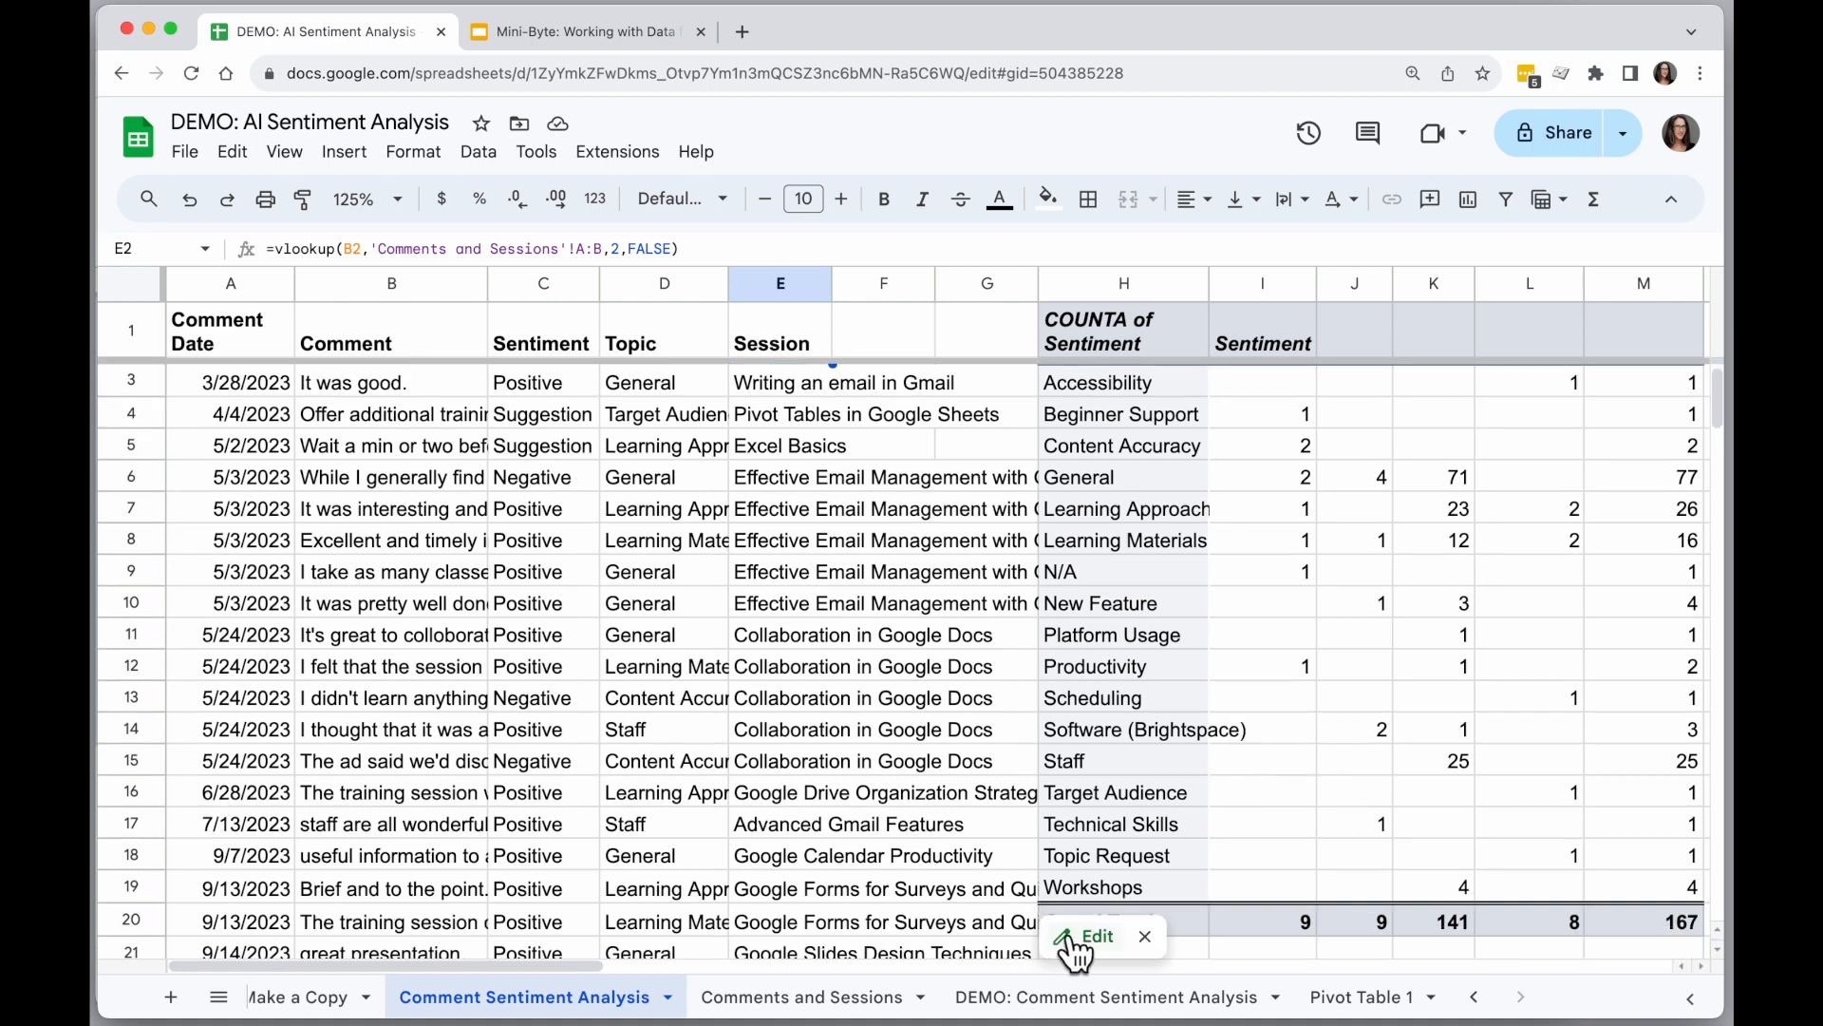
pyautogui.scroll(-1, 1103, 899)
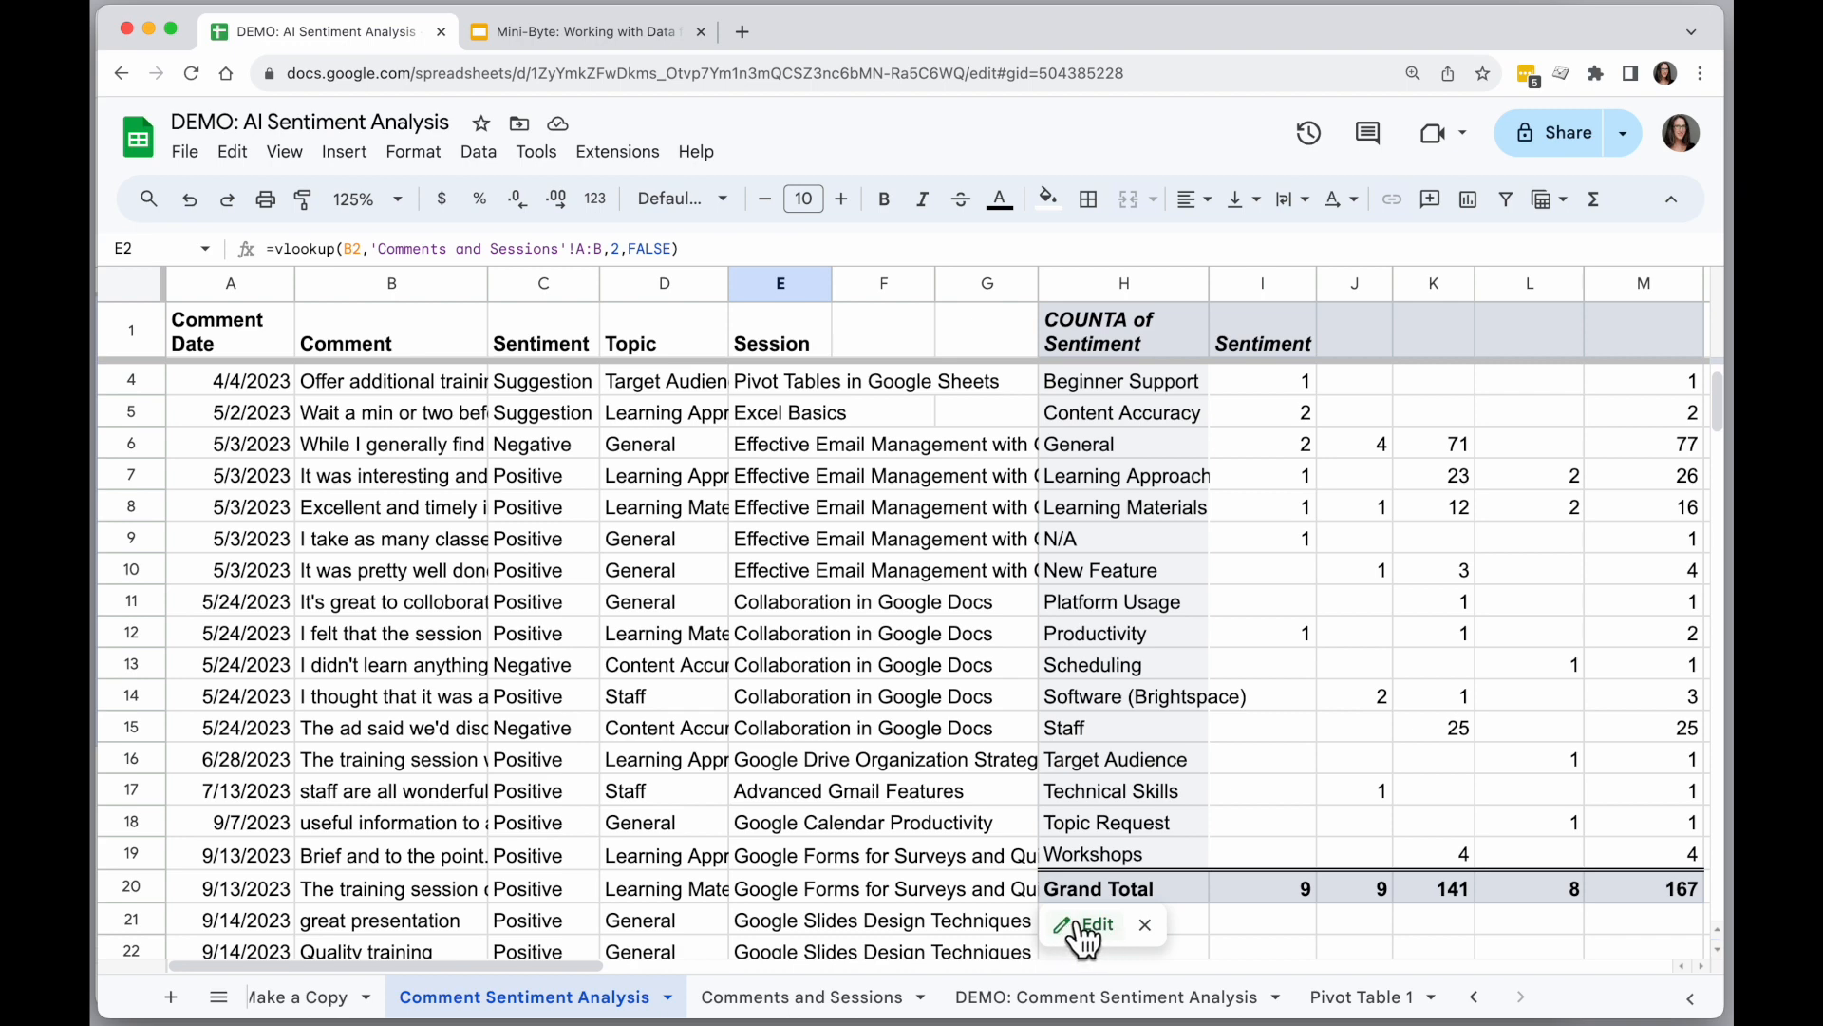
pyautogui.click(1071, 925)
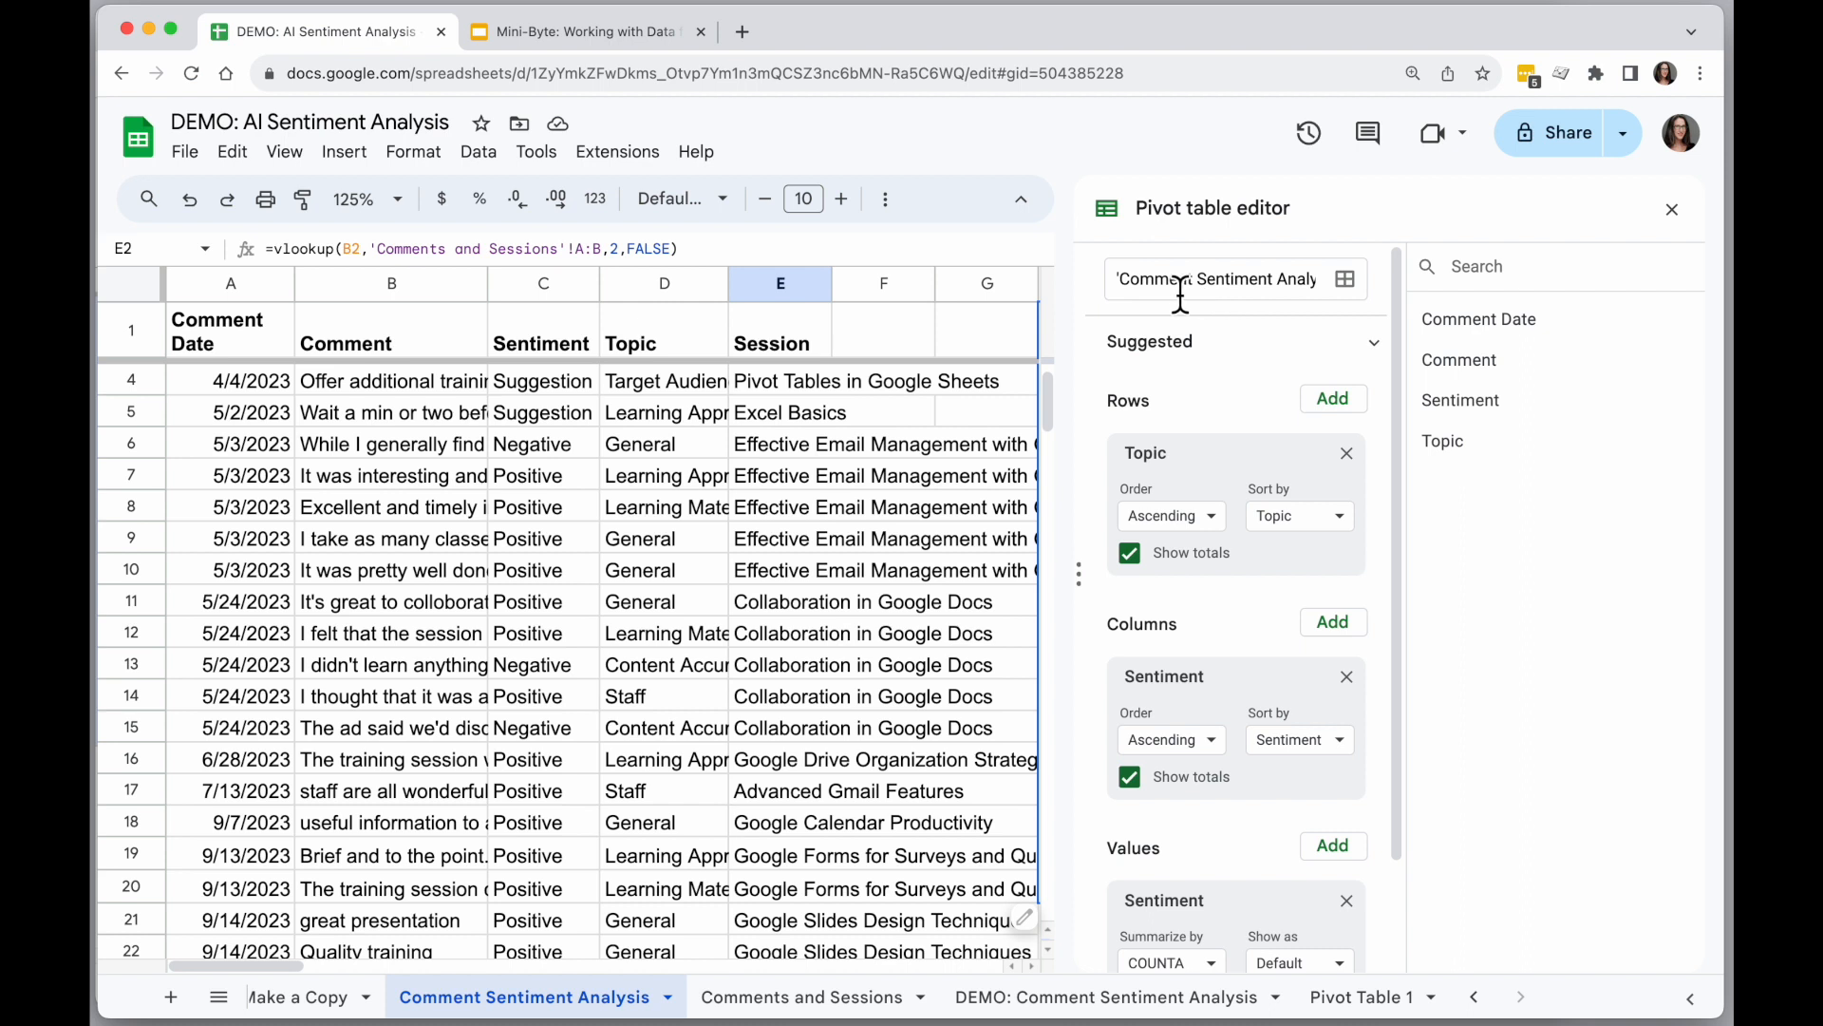
pyautogui.click(1239, 290)
pyautogui.press('End')
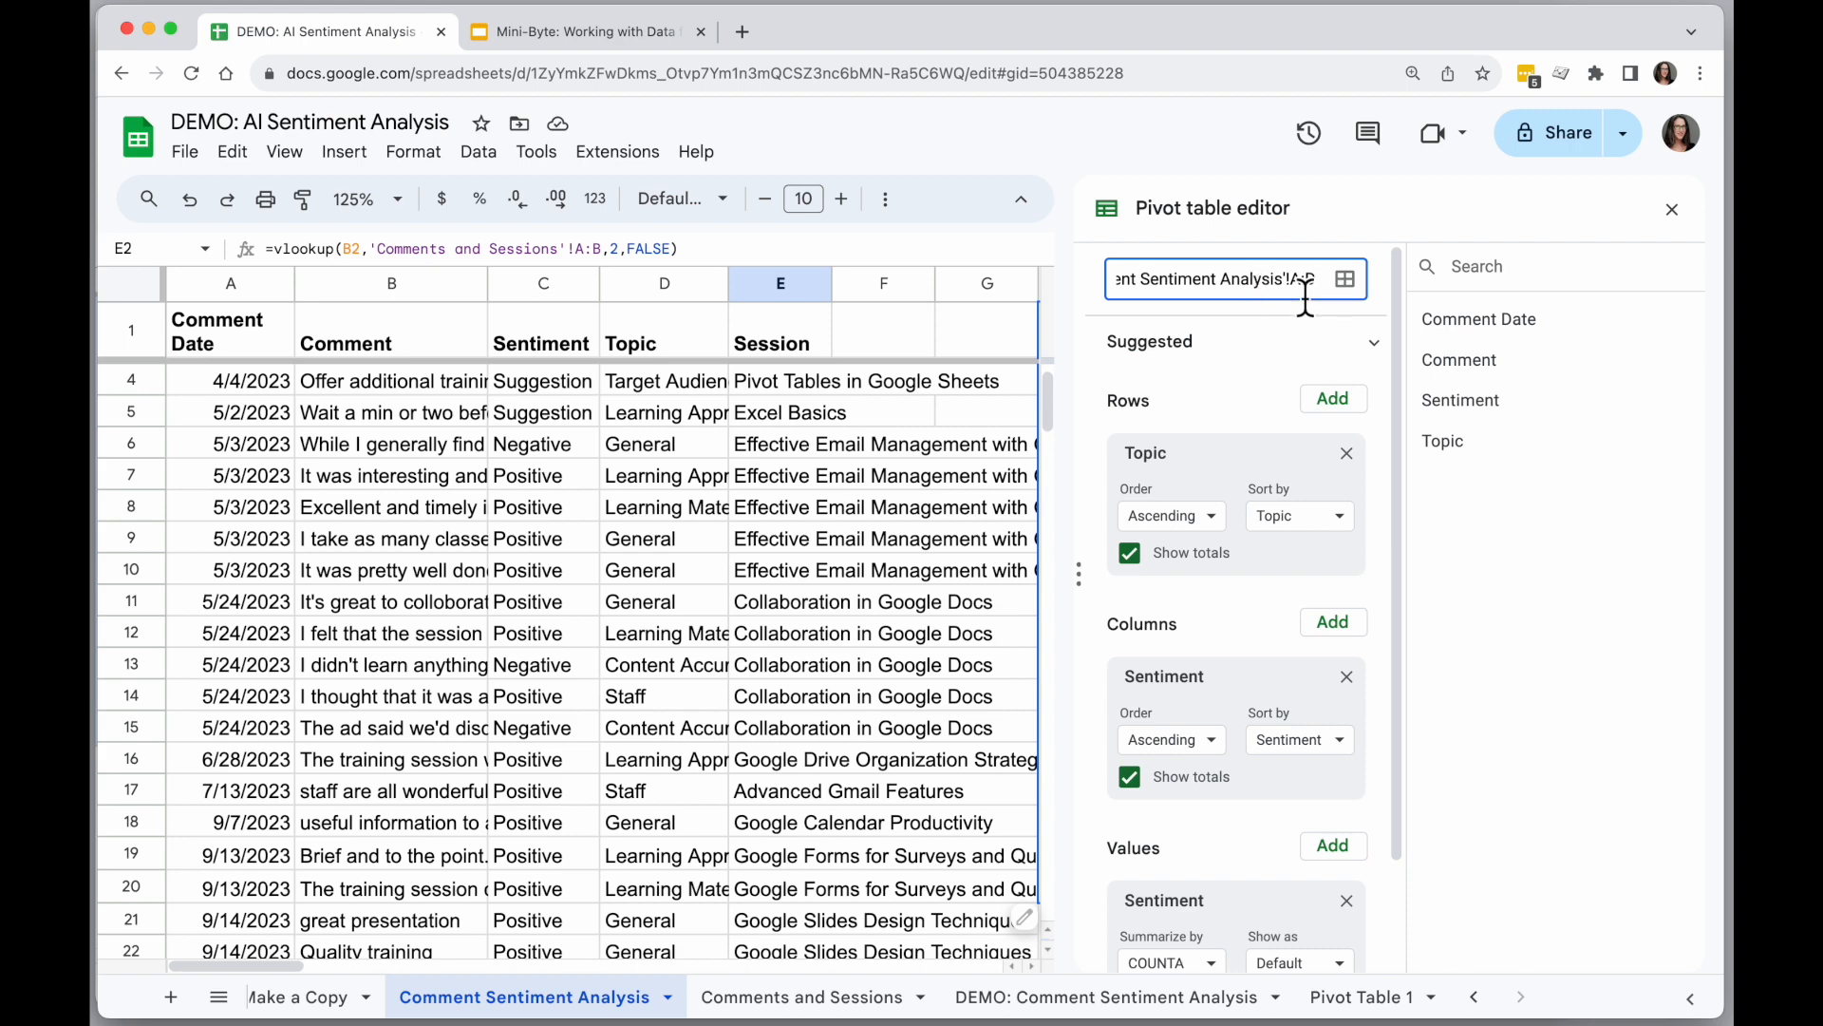
pyautogui.press('BackSpace')
pyautogui.write('E')
pyautogui.press('Return')
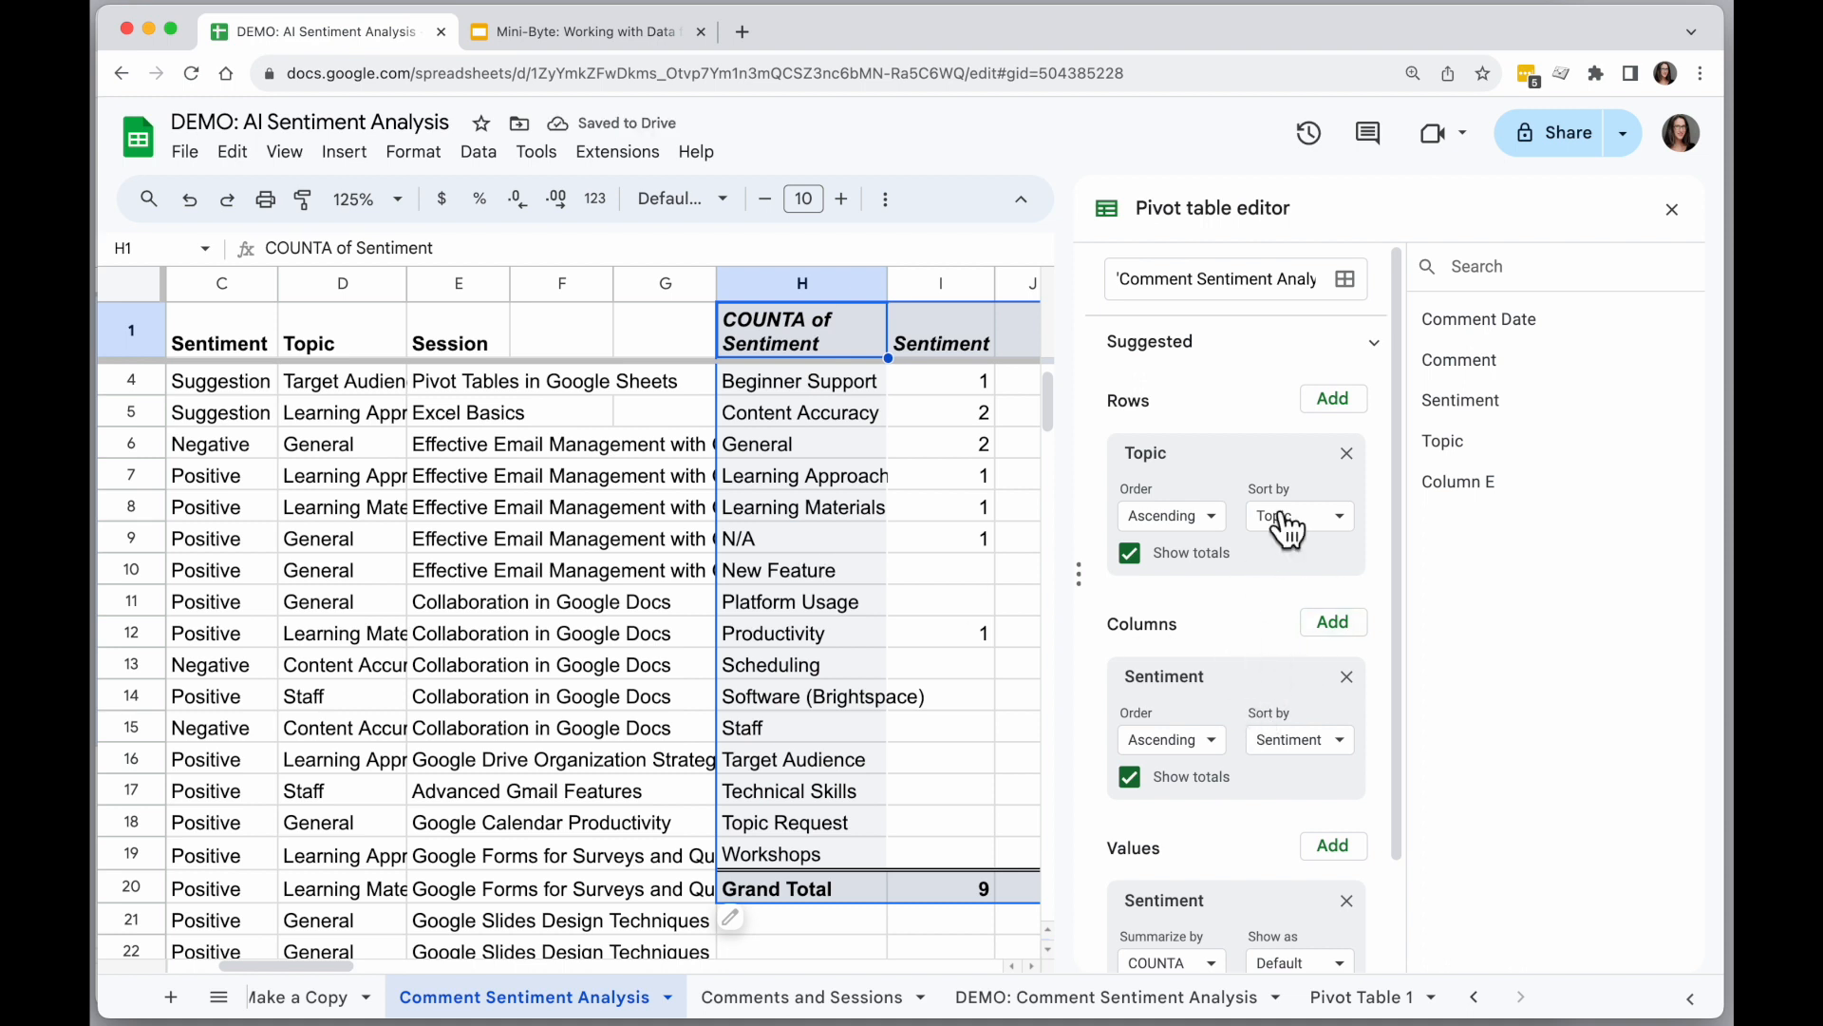
# Open the detail sheet behind the negative Content Accuracy count and widen its Session column to fit the text.
pyautogui.hscroll(1, 904, 600)
pyautogui.scroll(1, 904, 601)
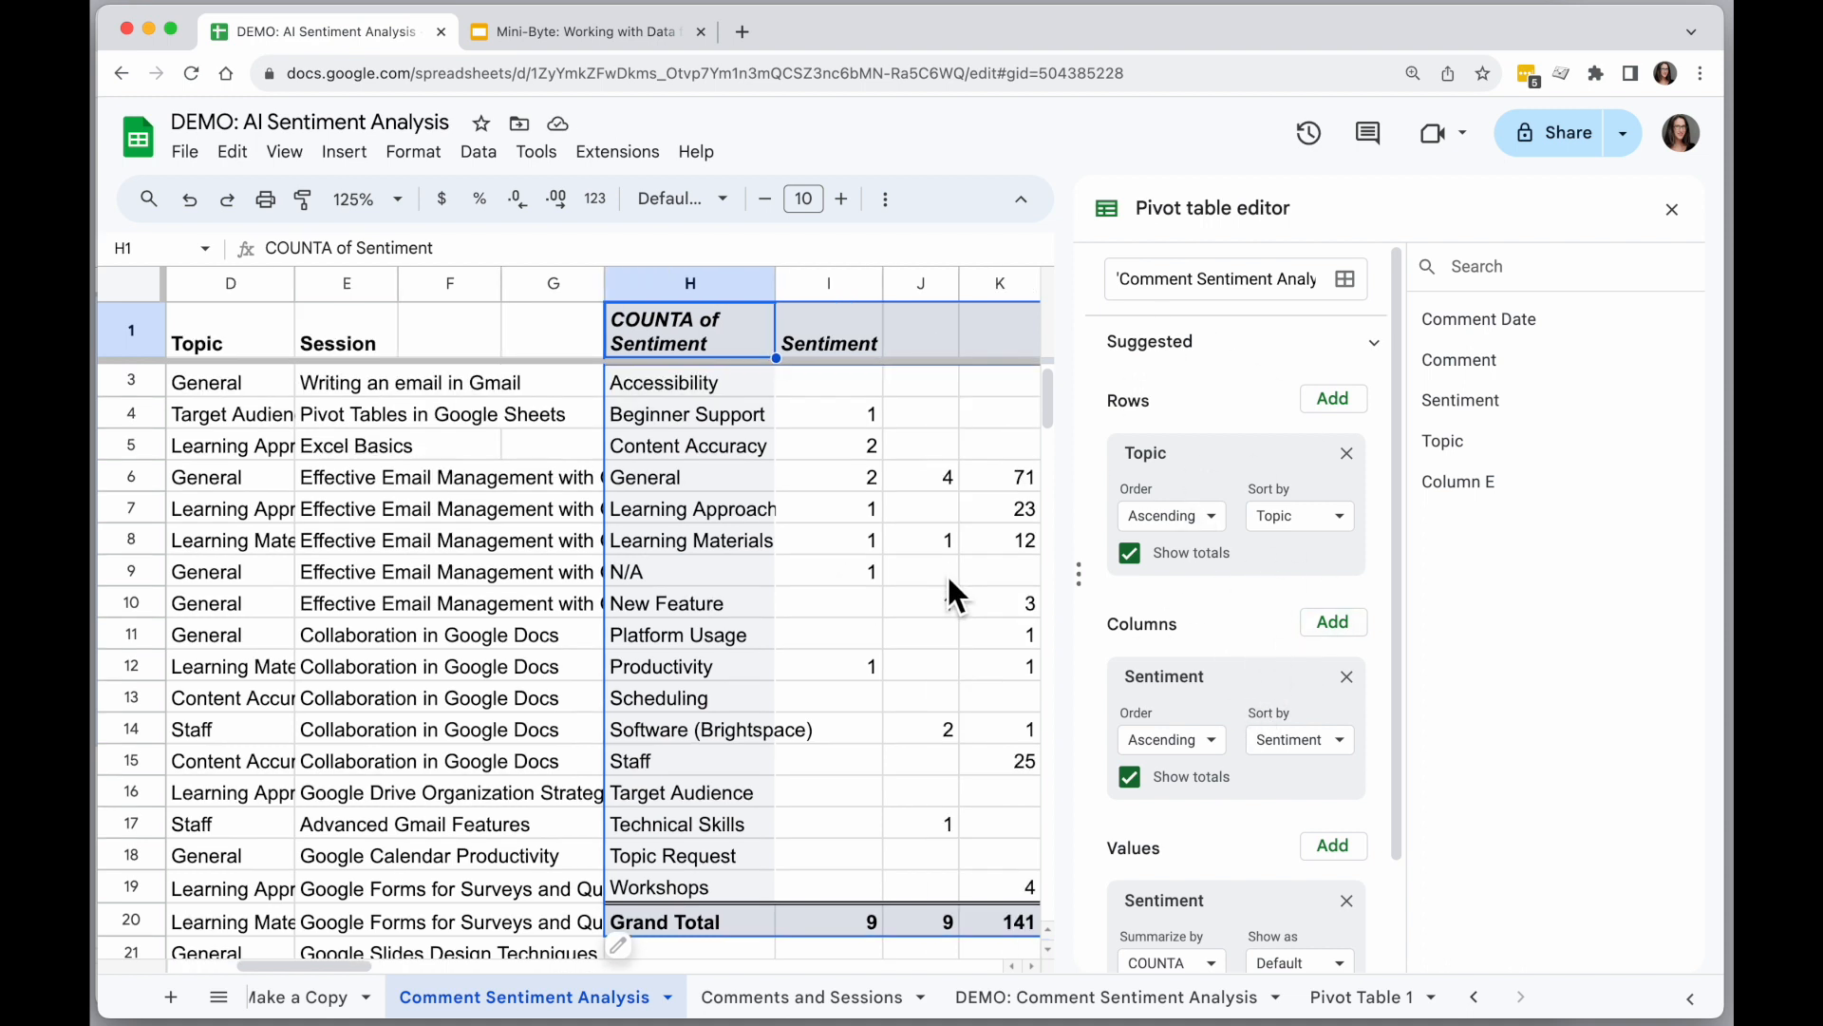
pyautogui.doubleClick(852, 441)
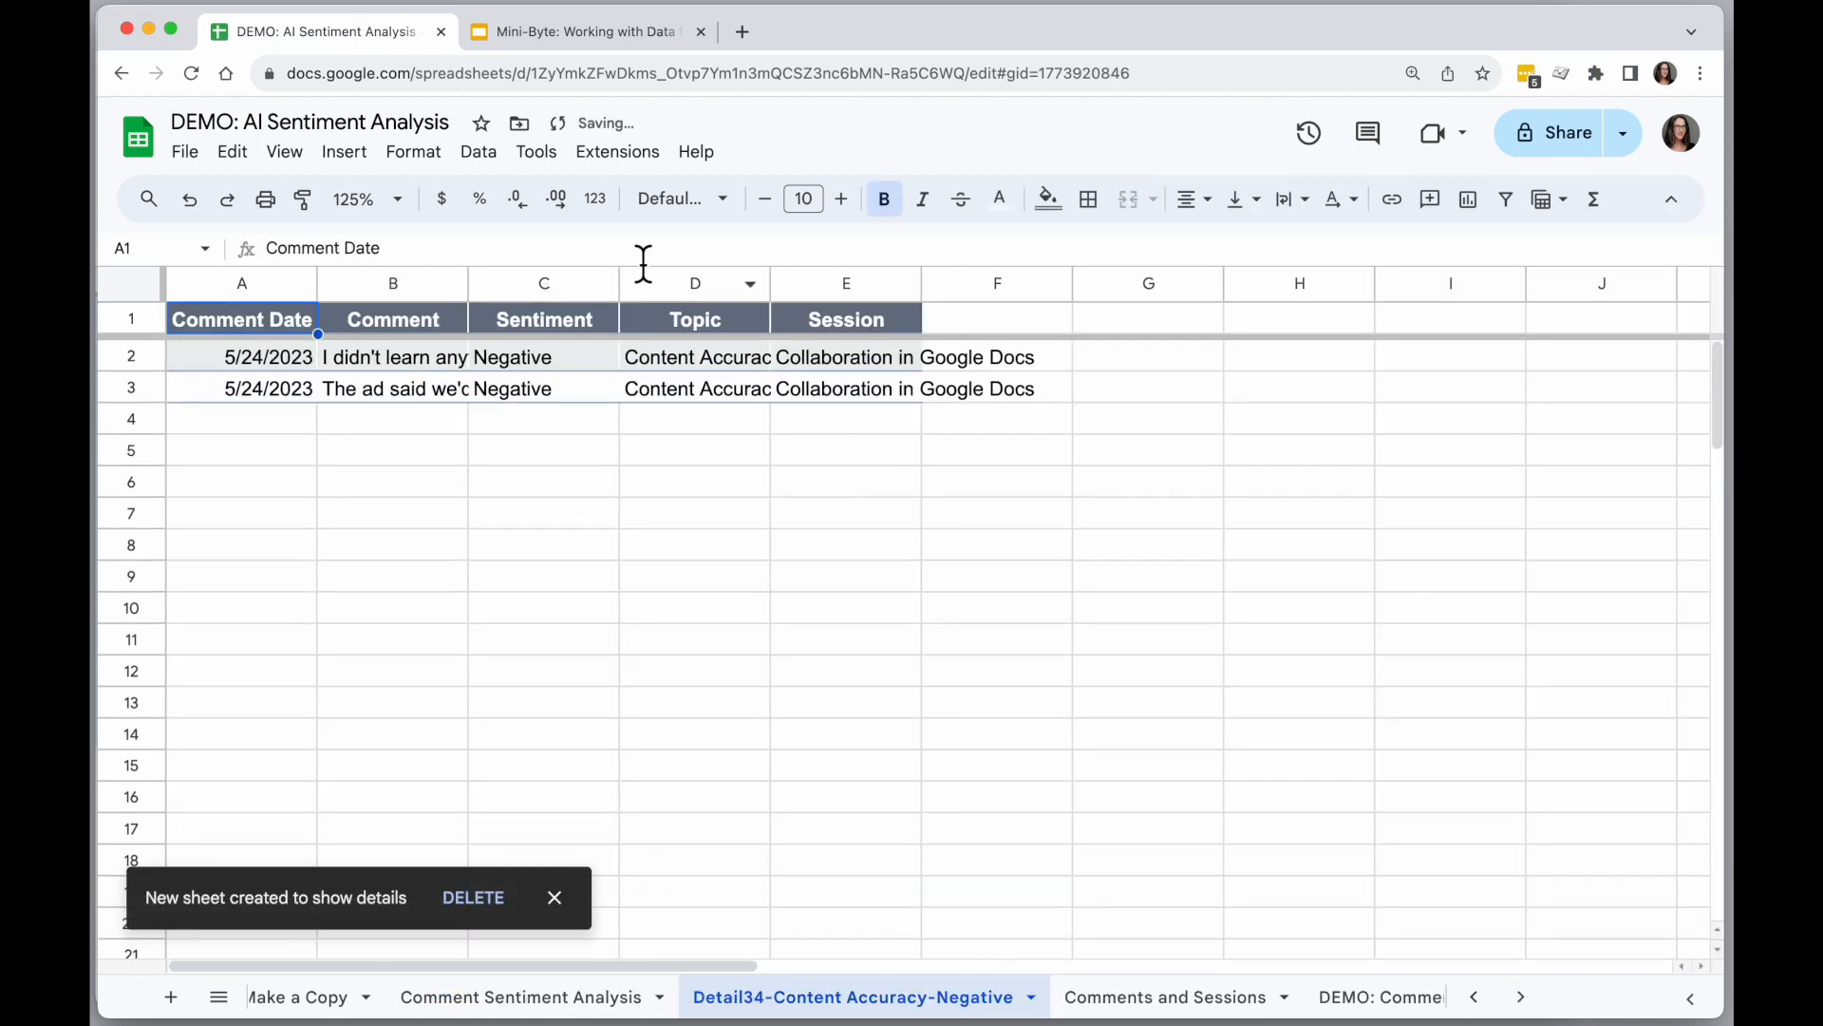
pyautogui.moveTo(922, 284); pyautogui.dragTo(1060, 285)
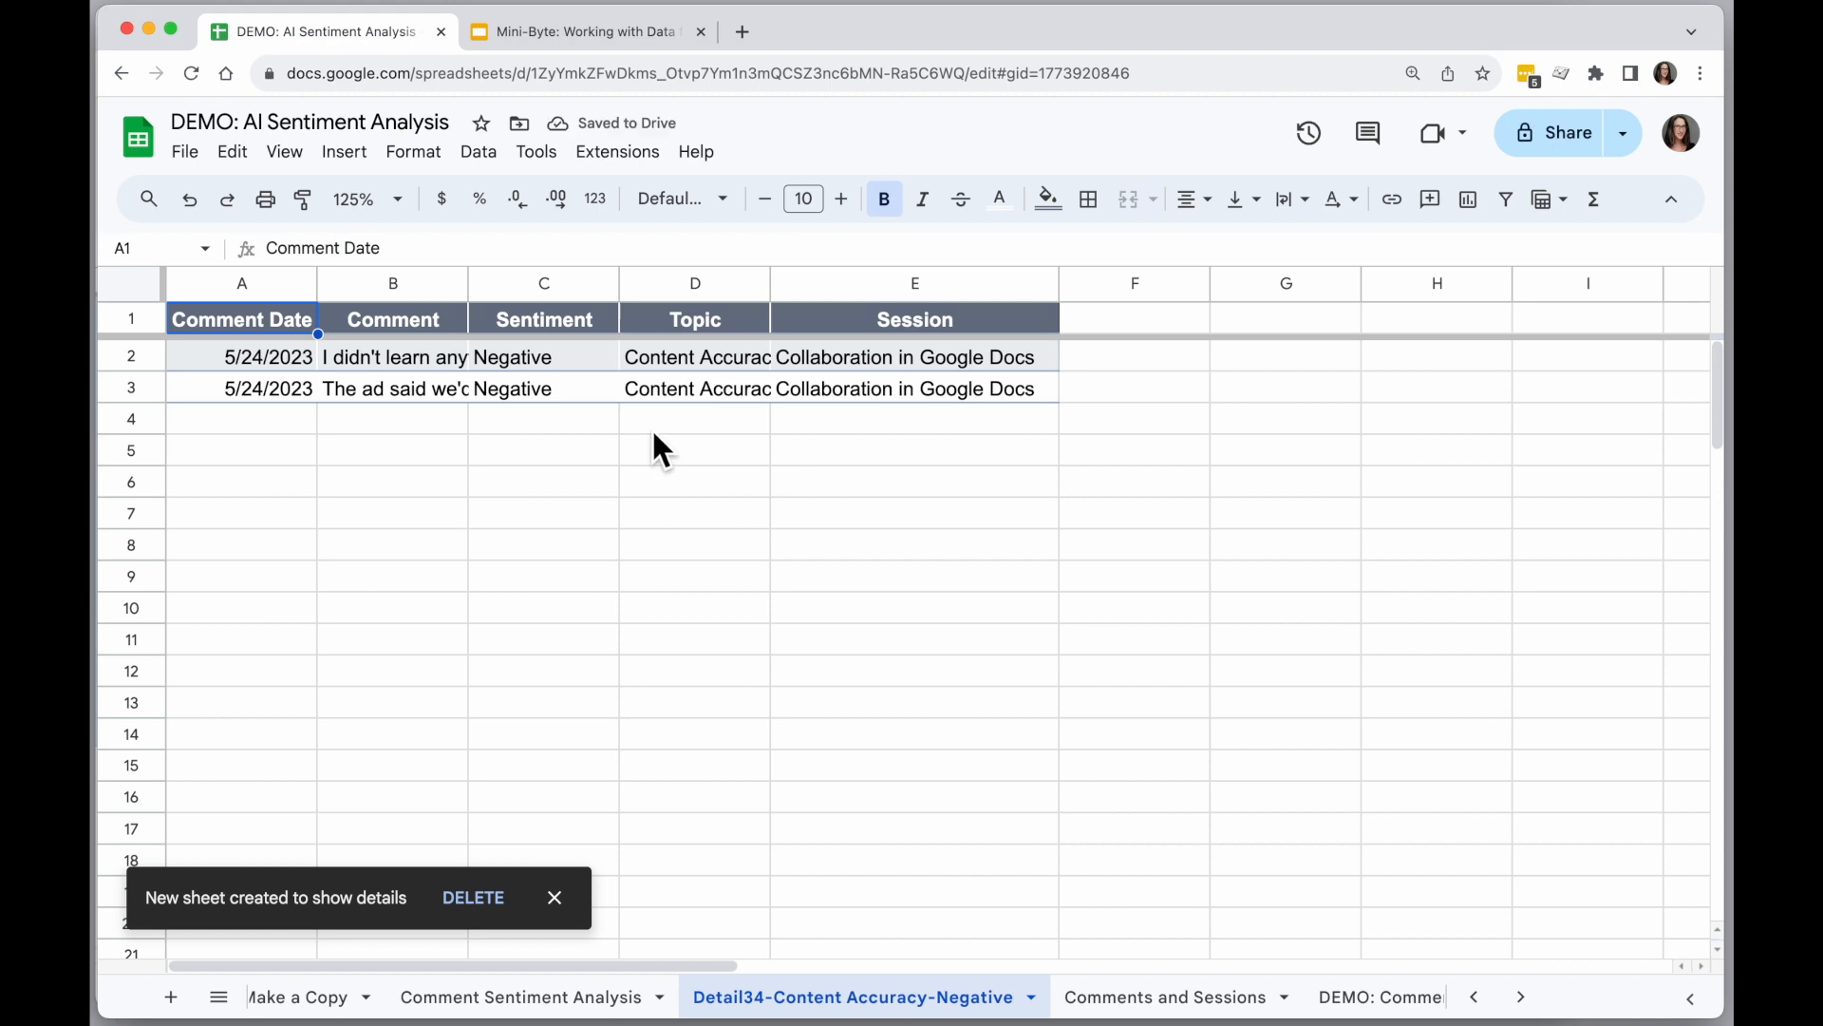
pyautogui.click(843, 401)
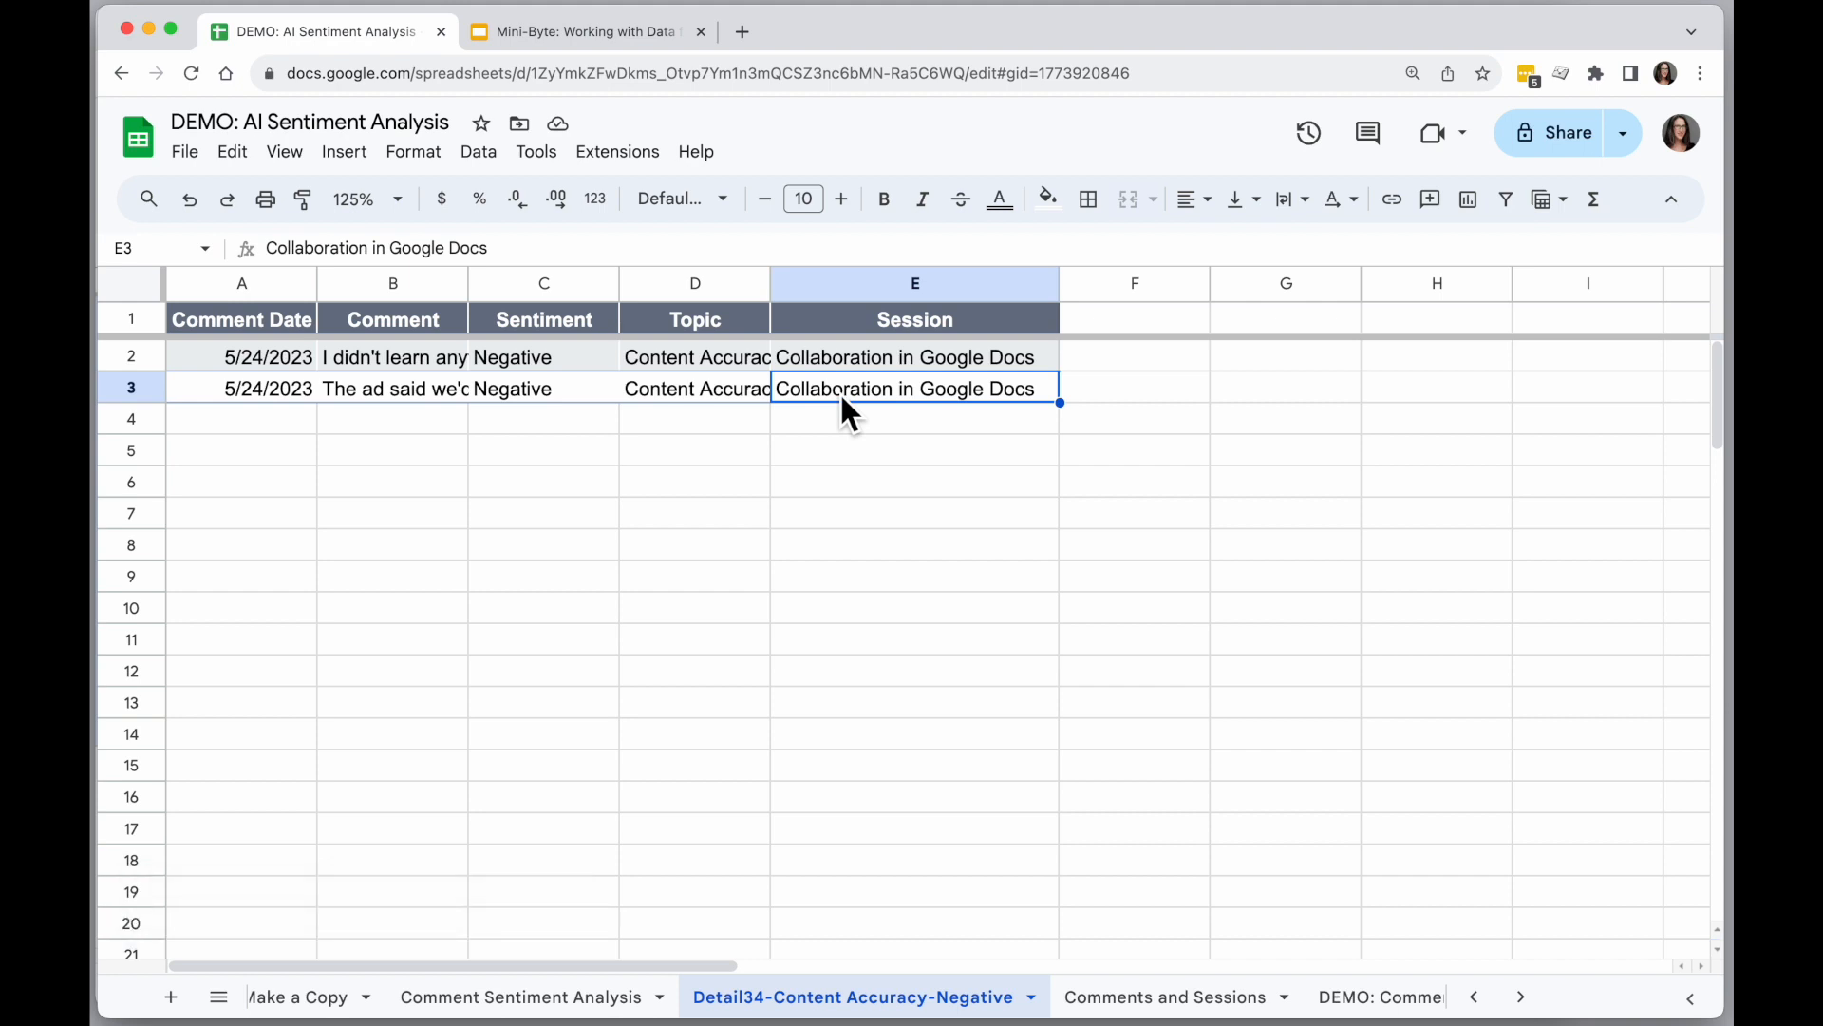
# Return to the Comment Sentiment Analysis sheet, close the pivot table editor, and enter the header "Score" in F1.
pyautogui.click(549, 999)
pyautogui.hscroll(-2, 532, 568)
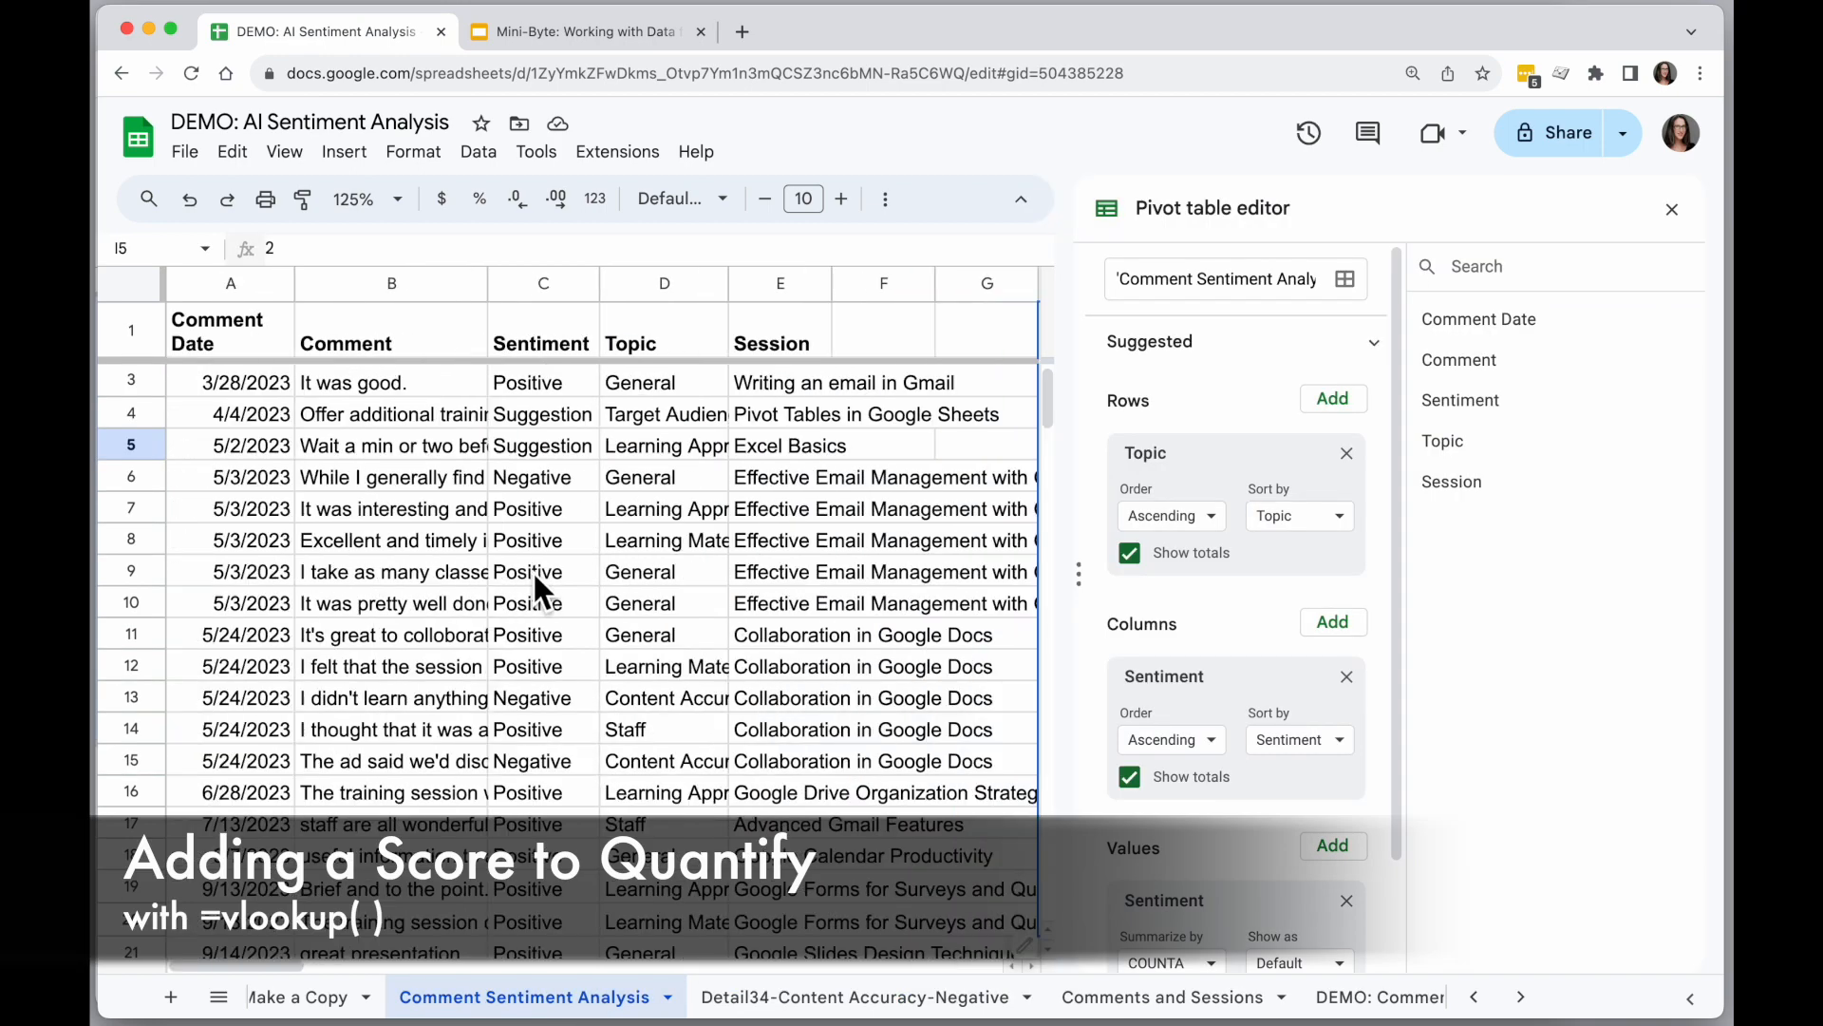
pyautogui.click(1673, 208)
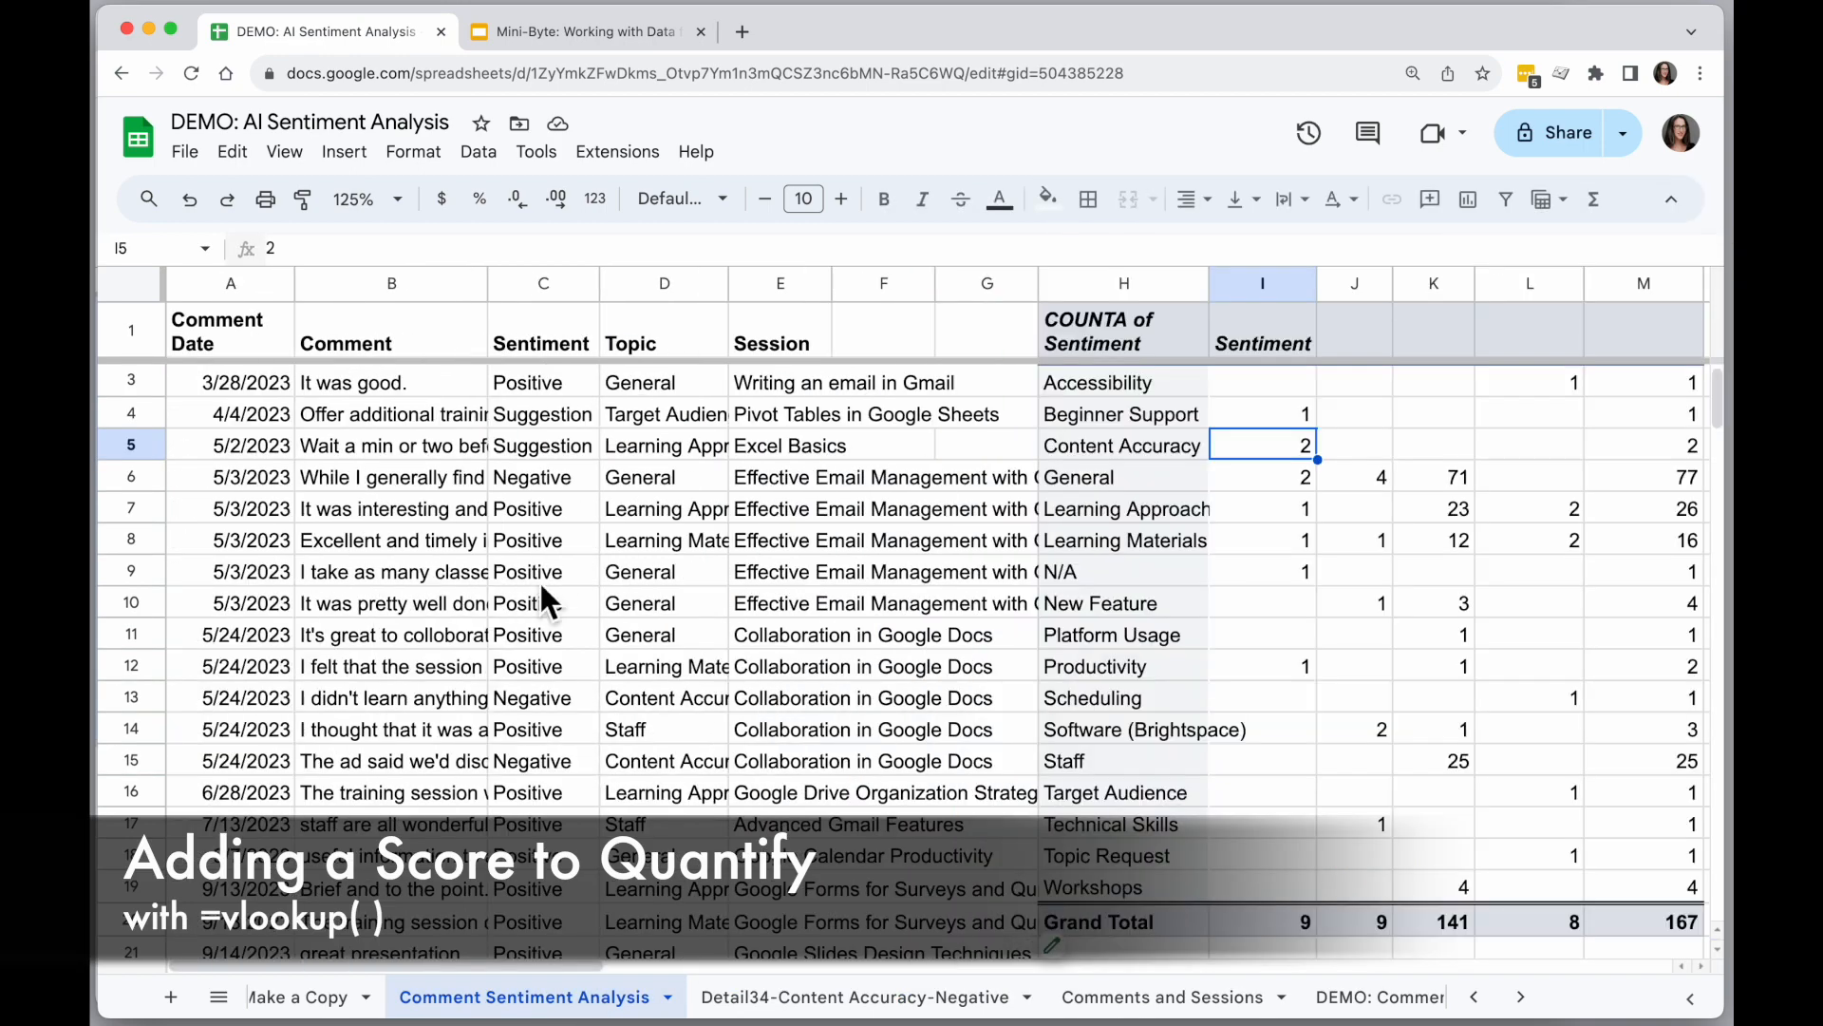
pyautogui.click(533, 281)
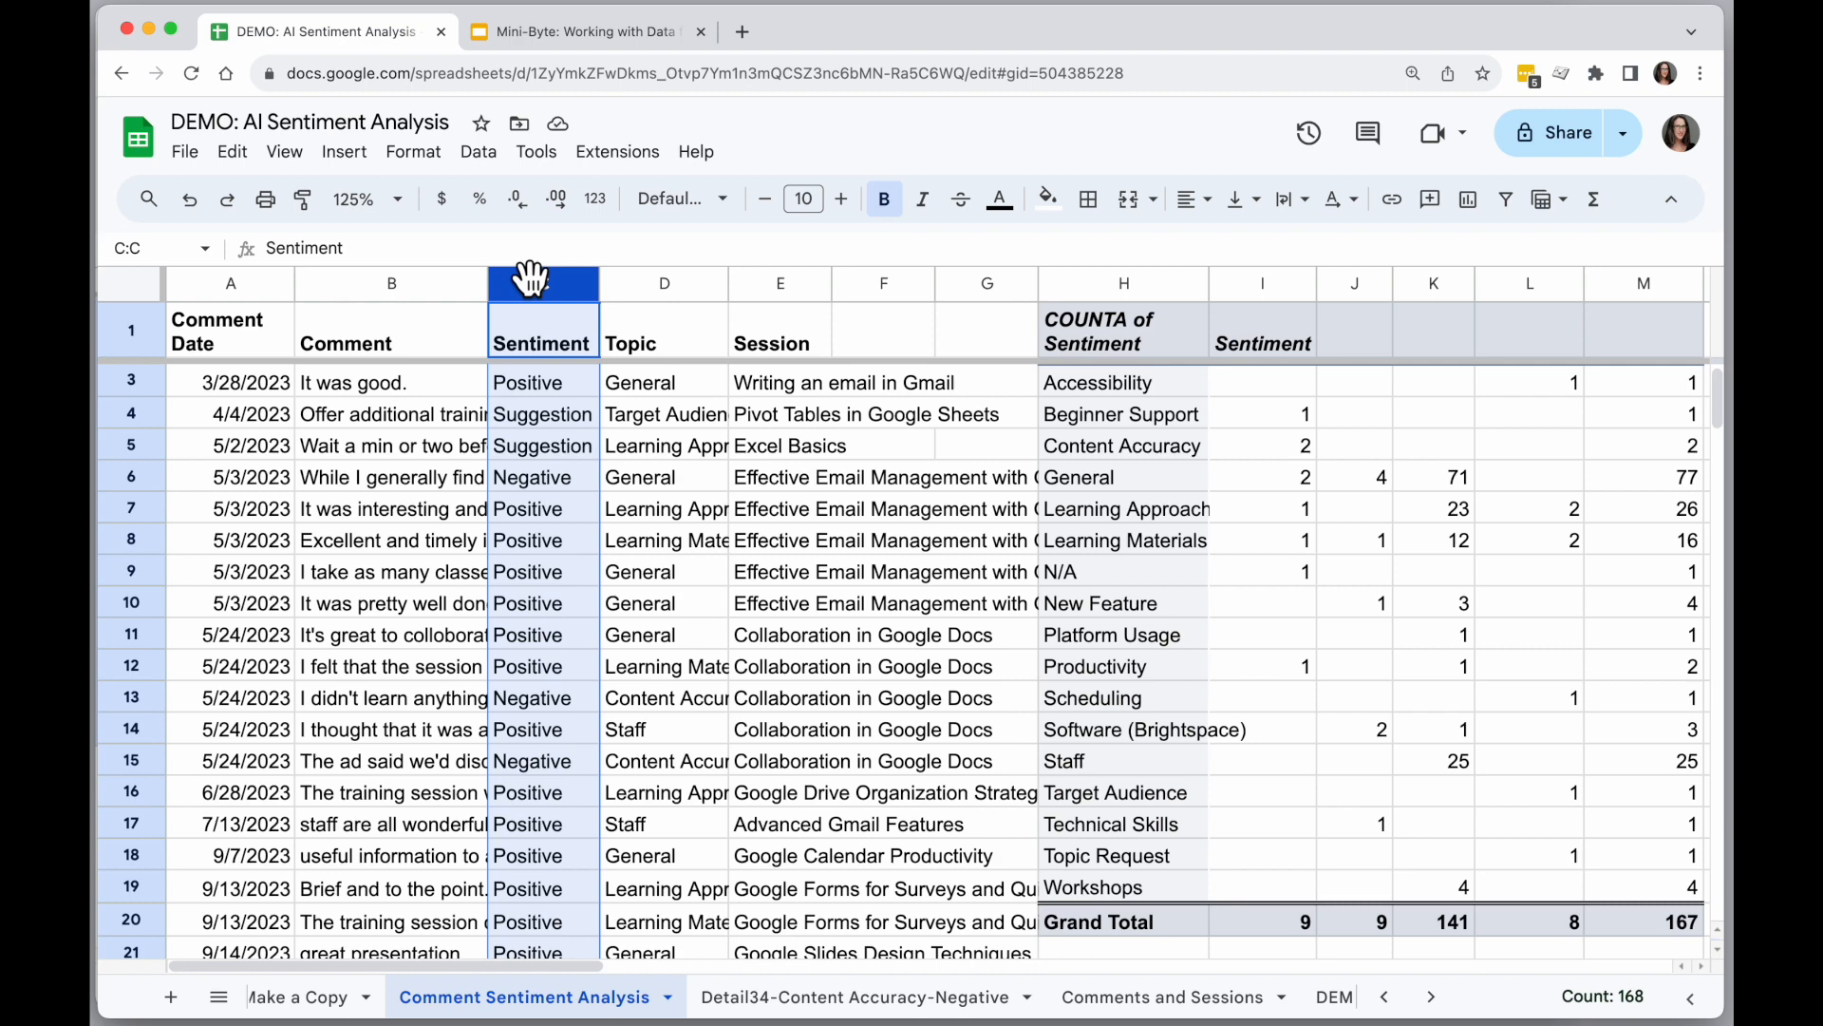
pyautogui.click(885, 339)
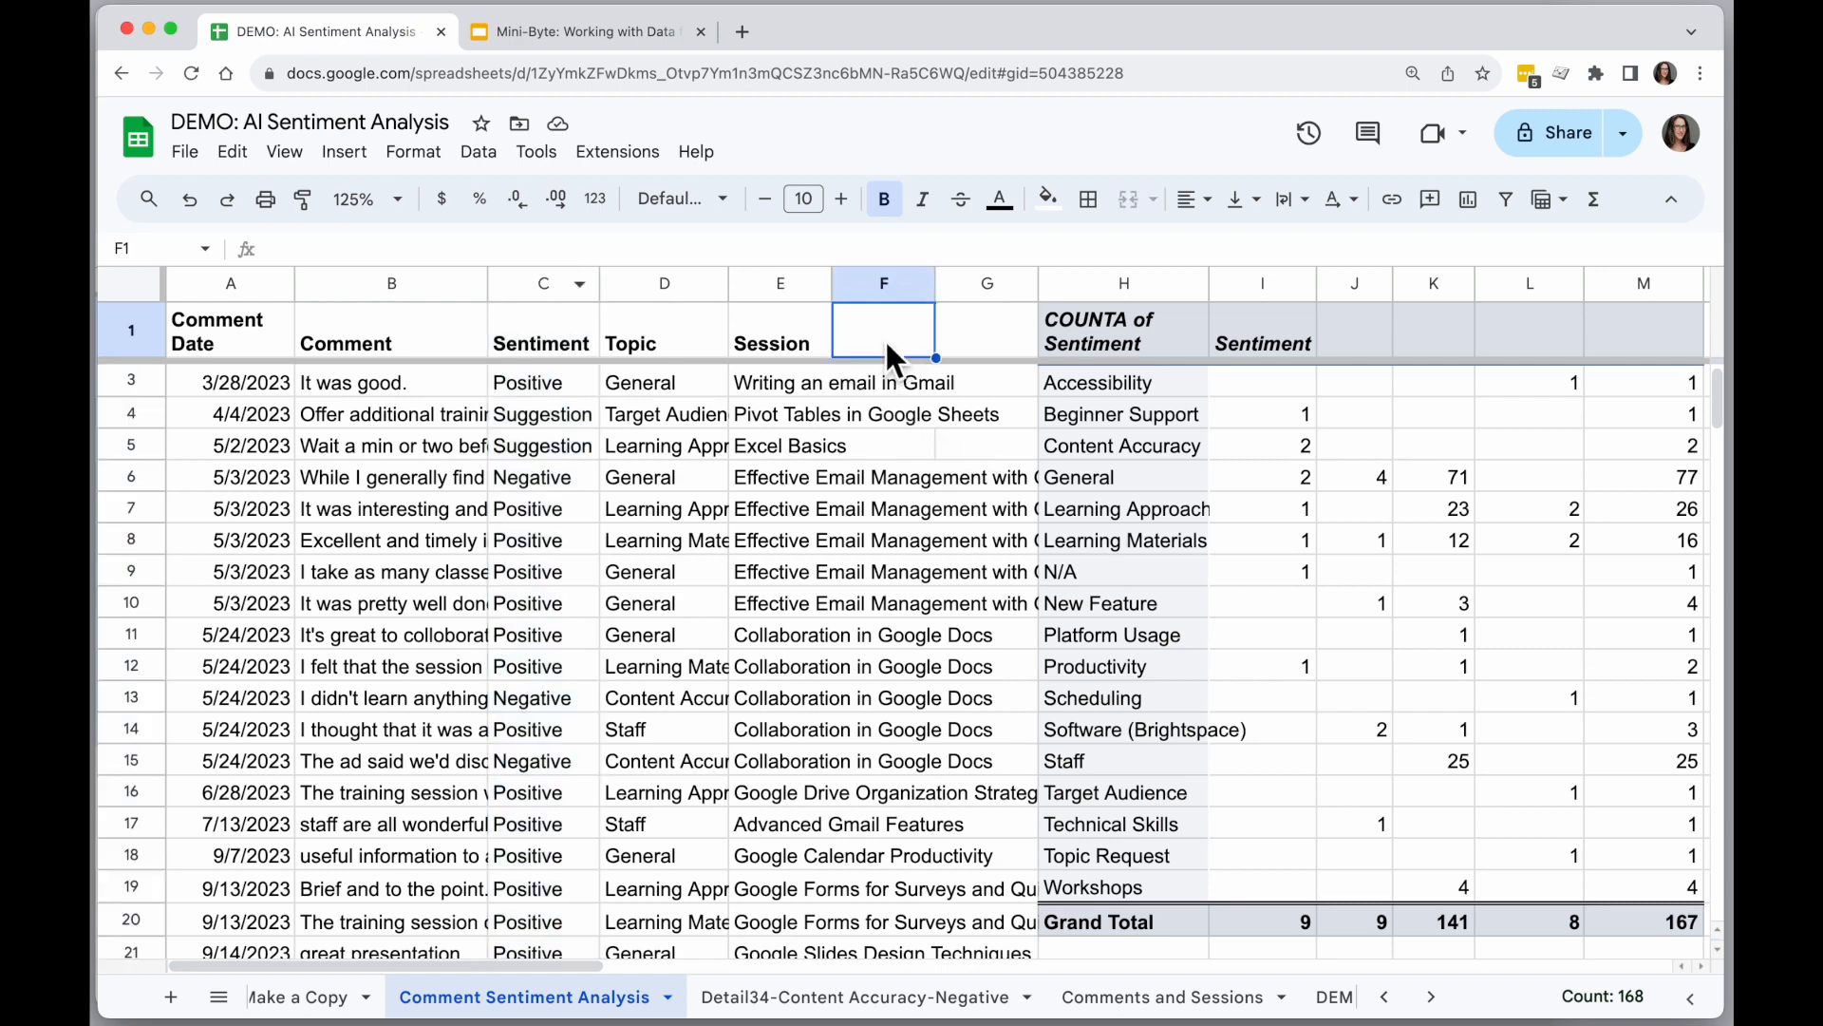
pyautogui.write('Score')
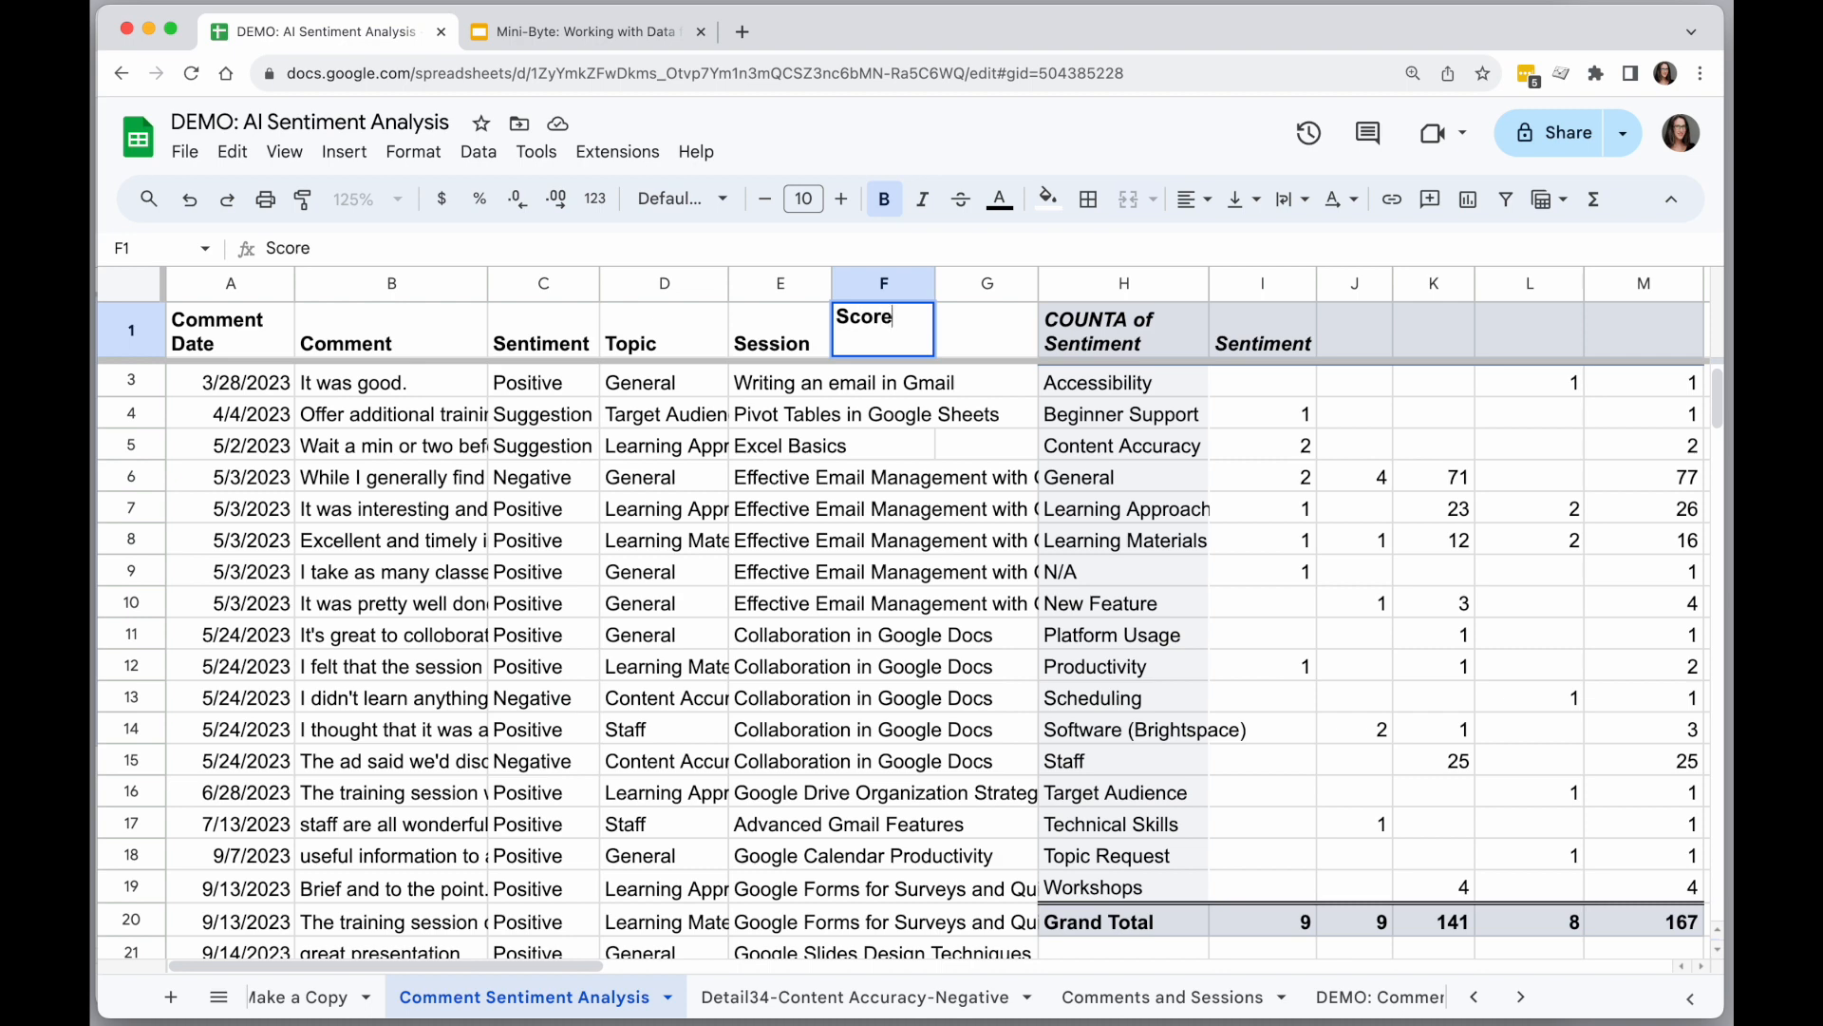
pyautogui.press('Return')
# Enter trial scores by hand: -1 in F2 for the negative comment and 1 in F3 for the positive one.
pyautogui.click(554, 386)
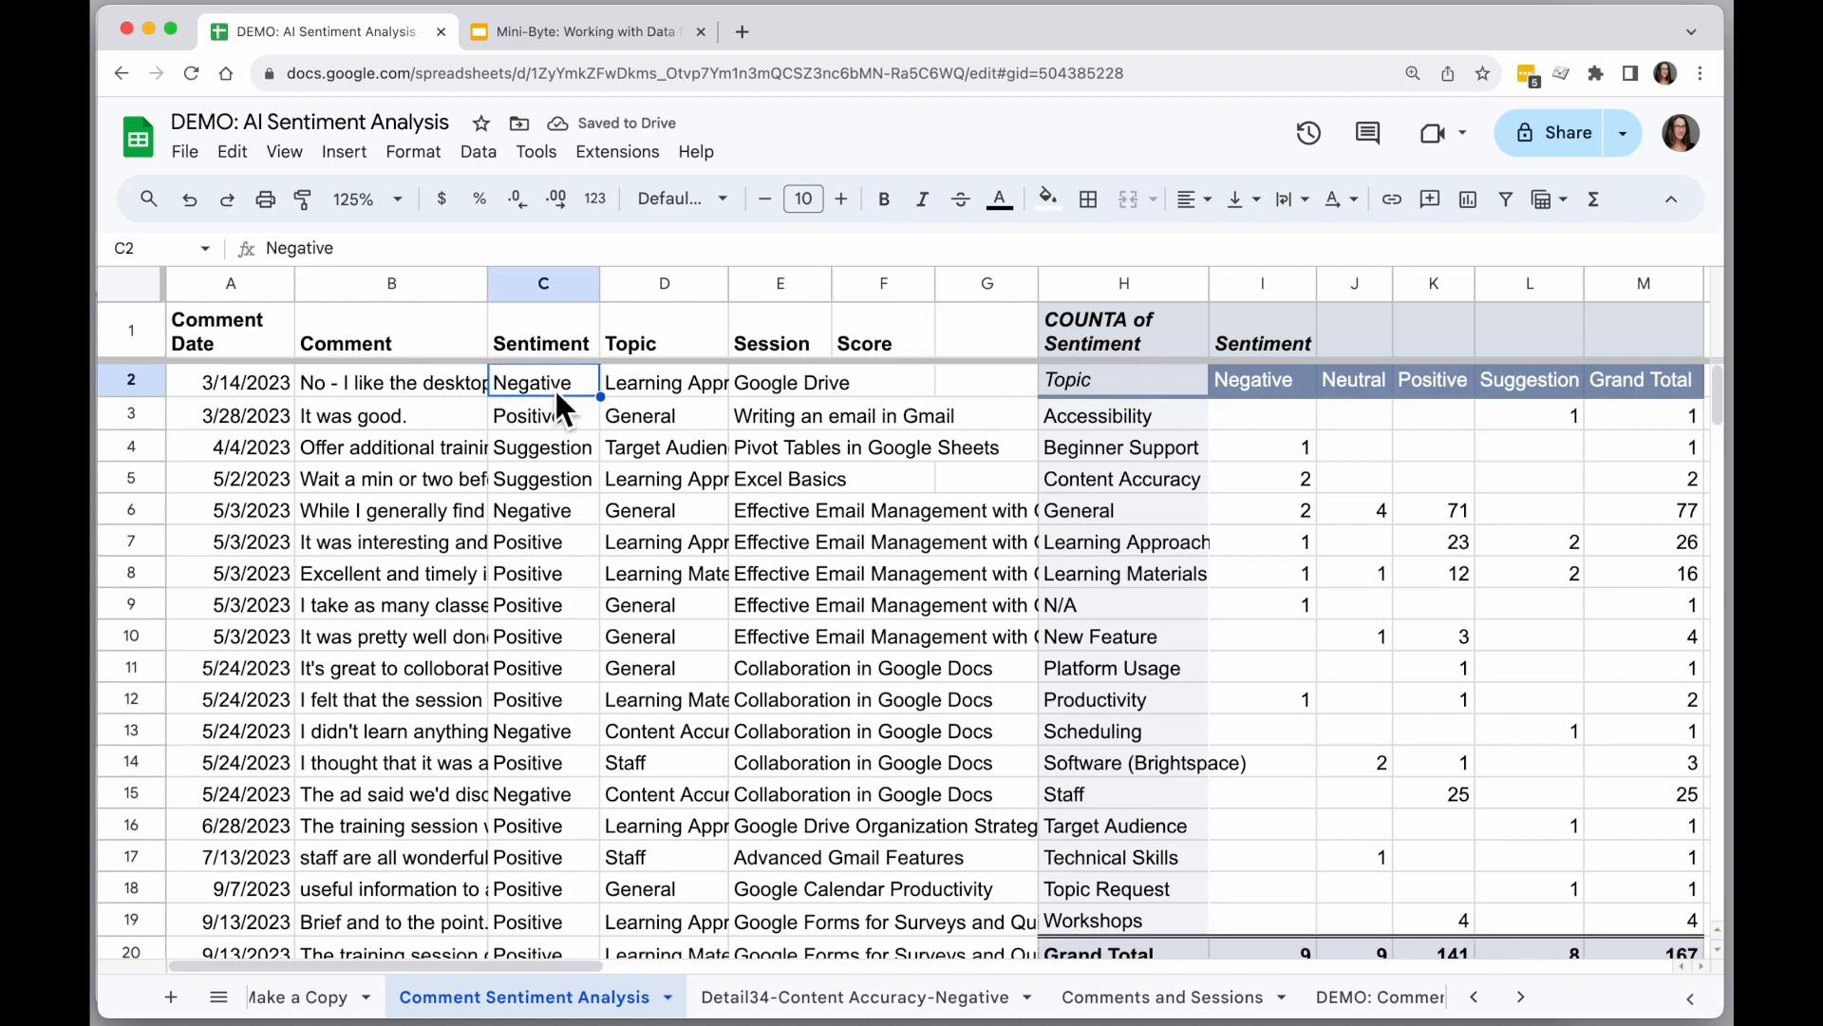
pyautogui.click(880, 386)
pyautogui.write('-1')
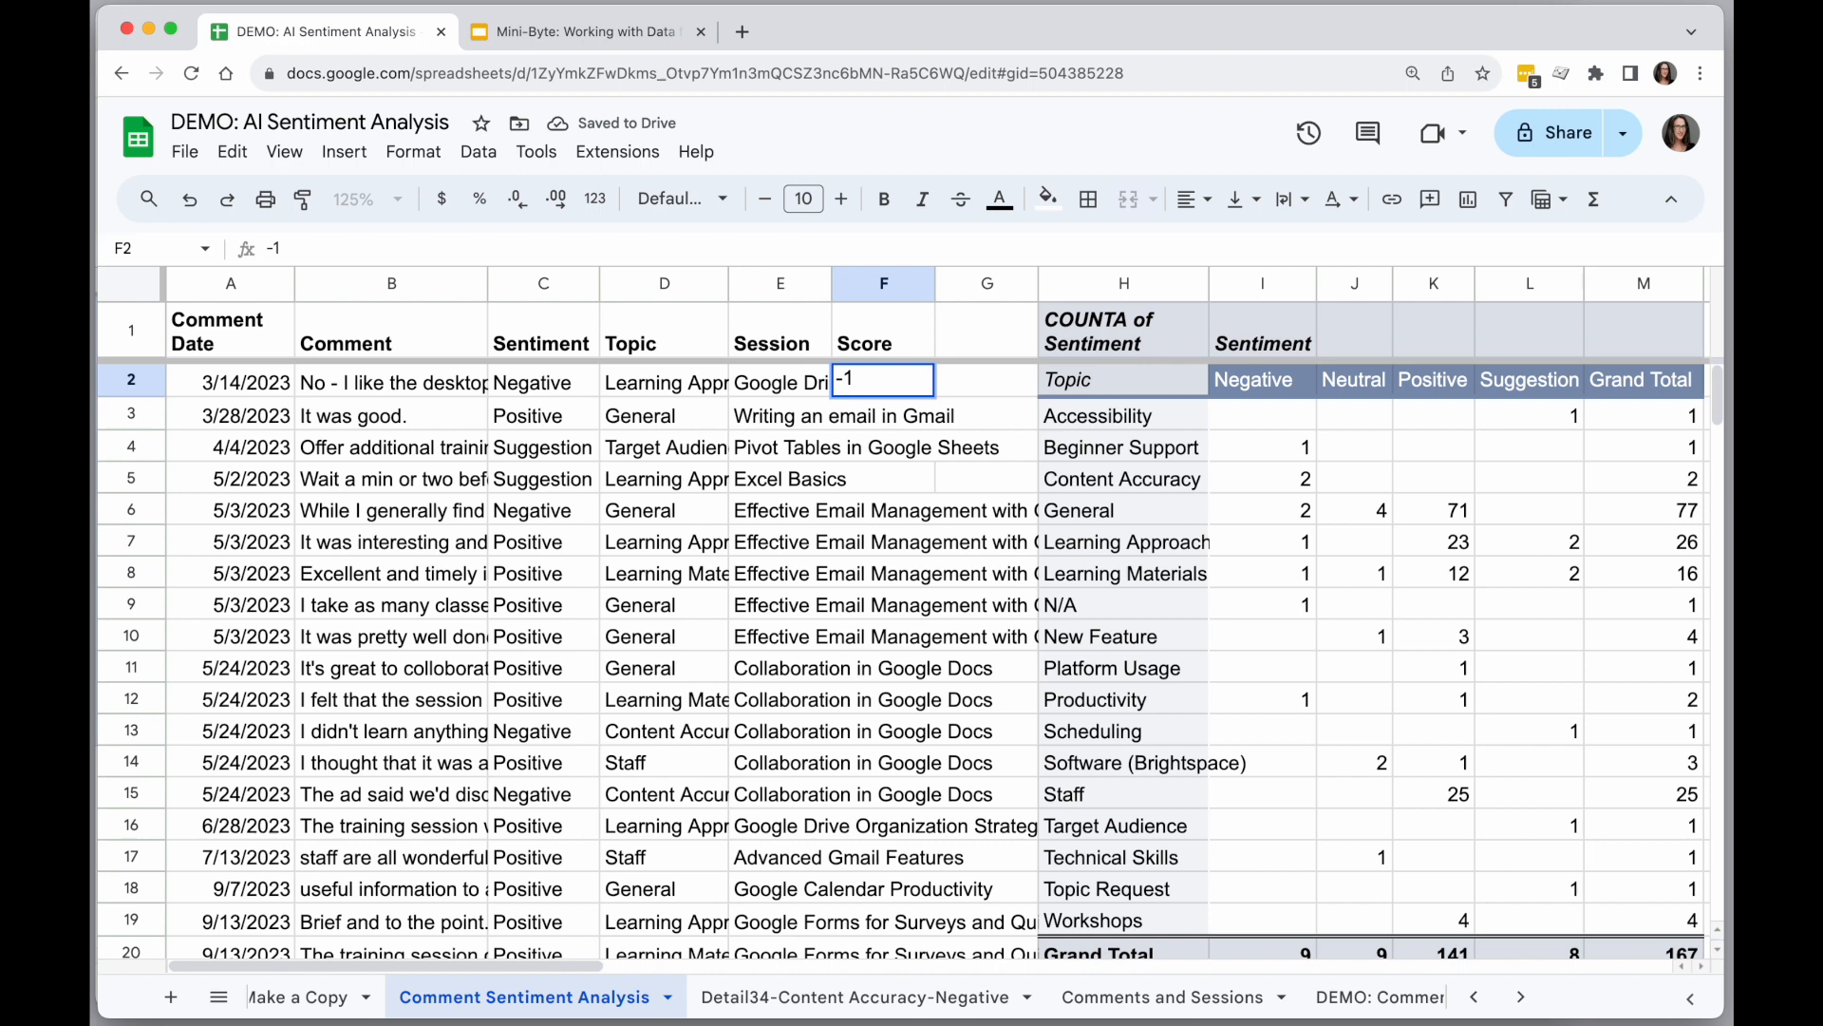
pyautogui.press('Return')
pyautogui.write('1')
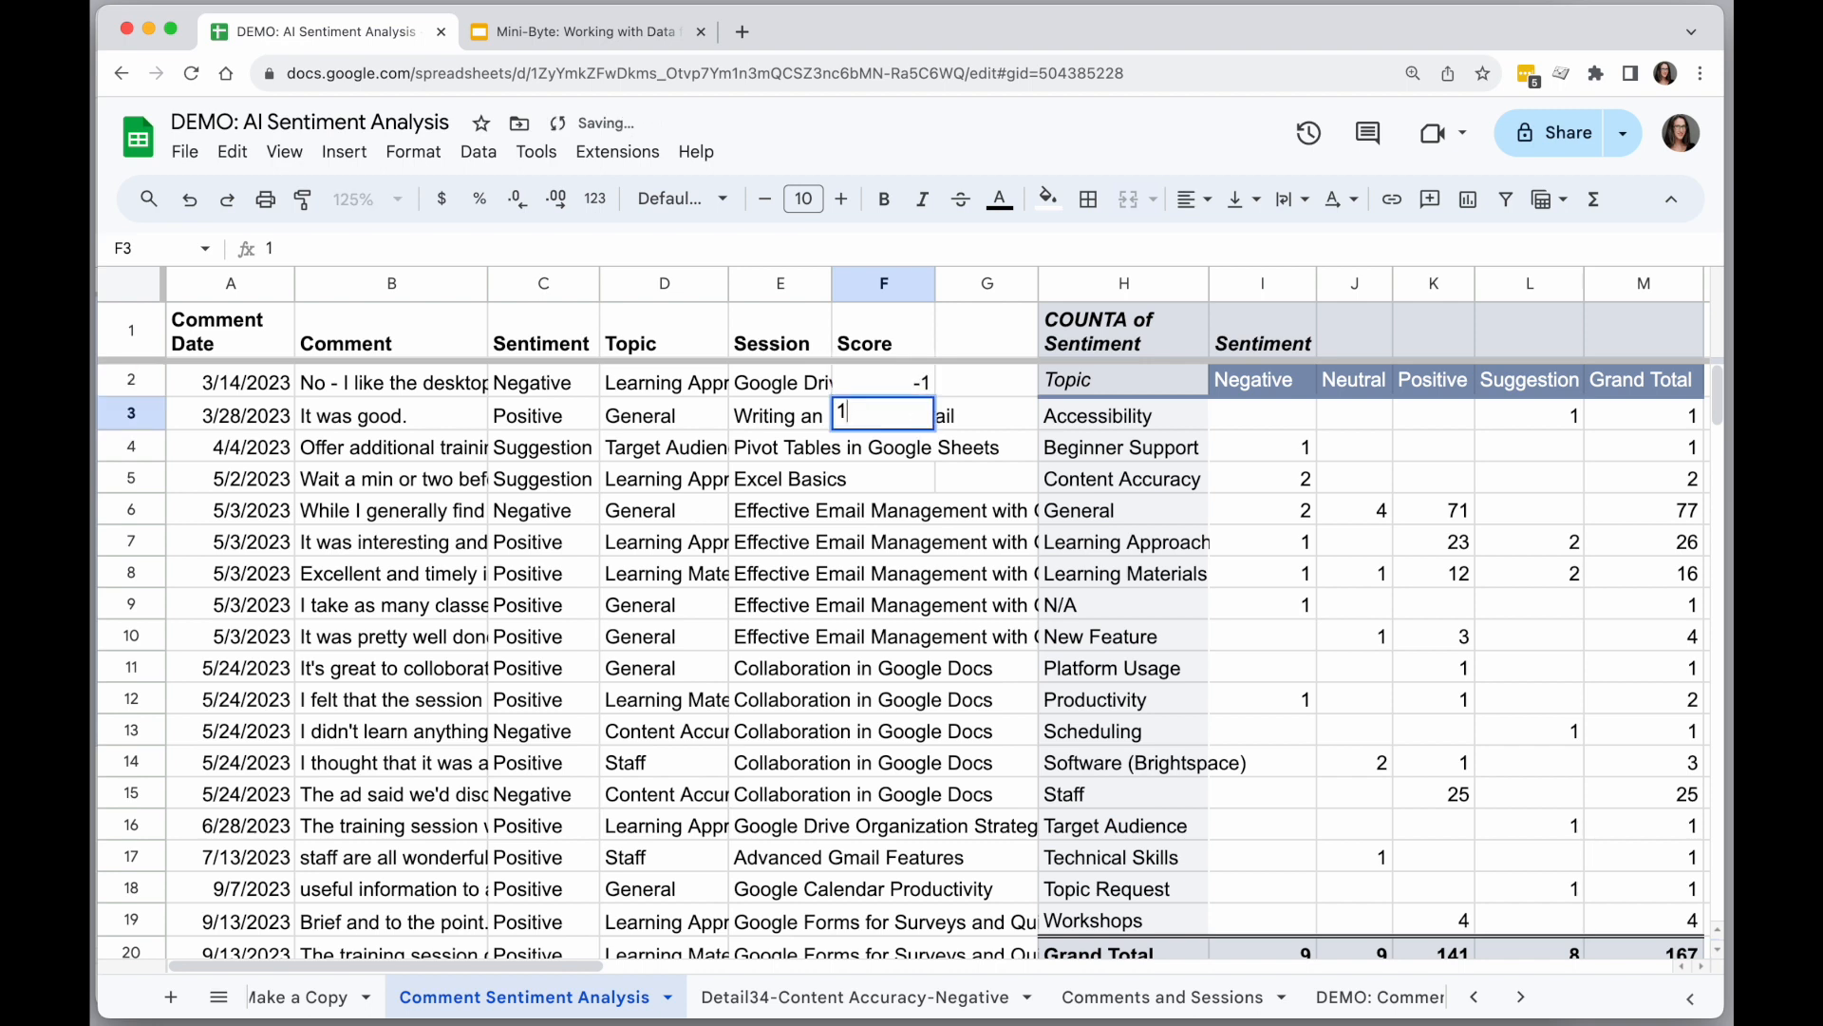
pyautogui.press('Return')
# Clear the trial scores from cells F2 and F3.
pyautogui.press('Up')
pyautogui.press('Up')
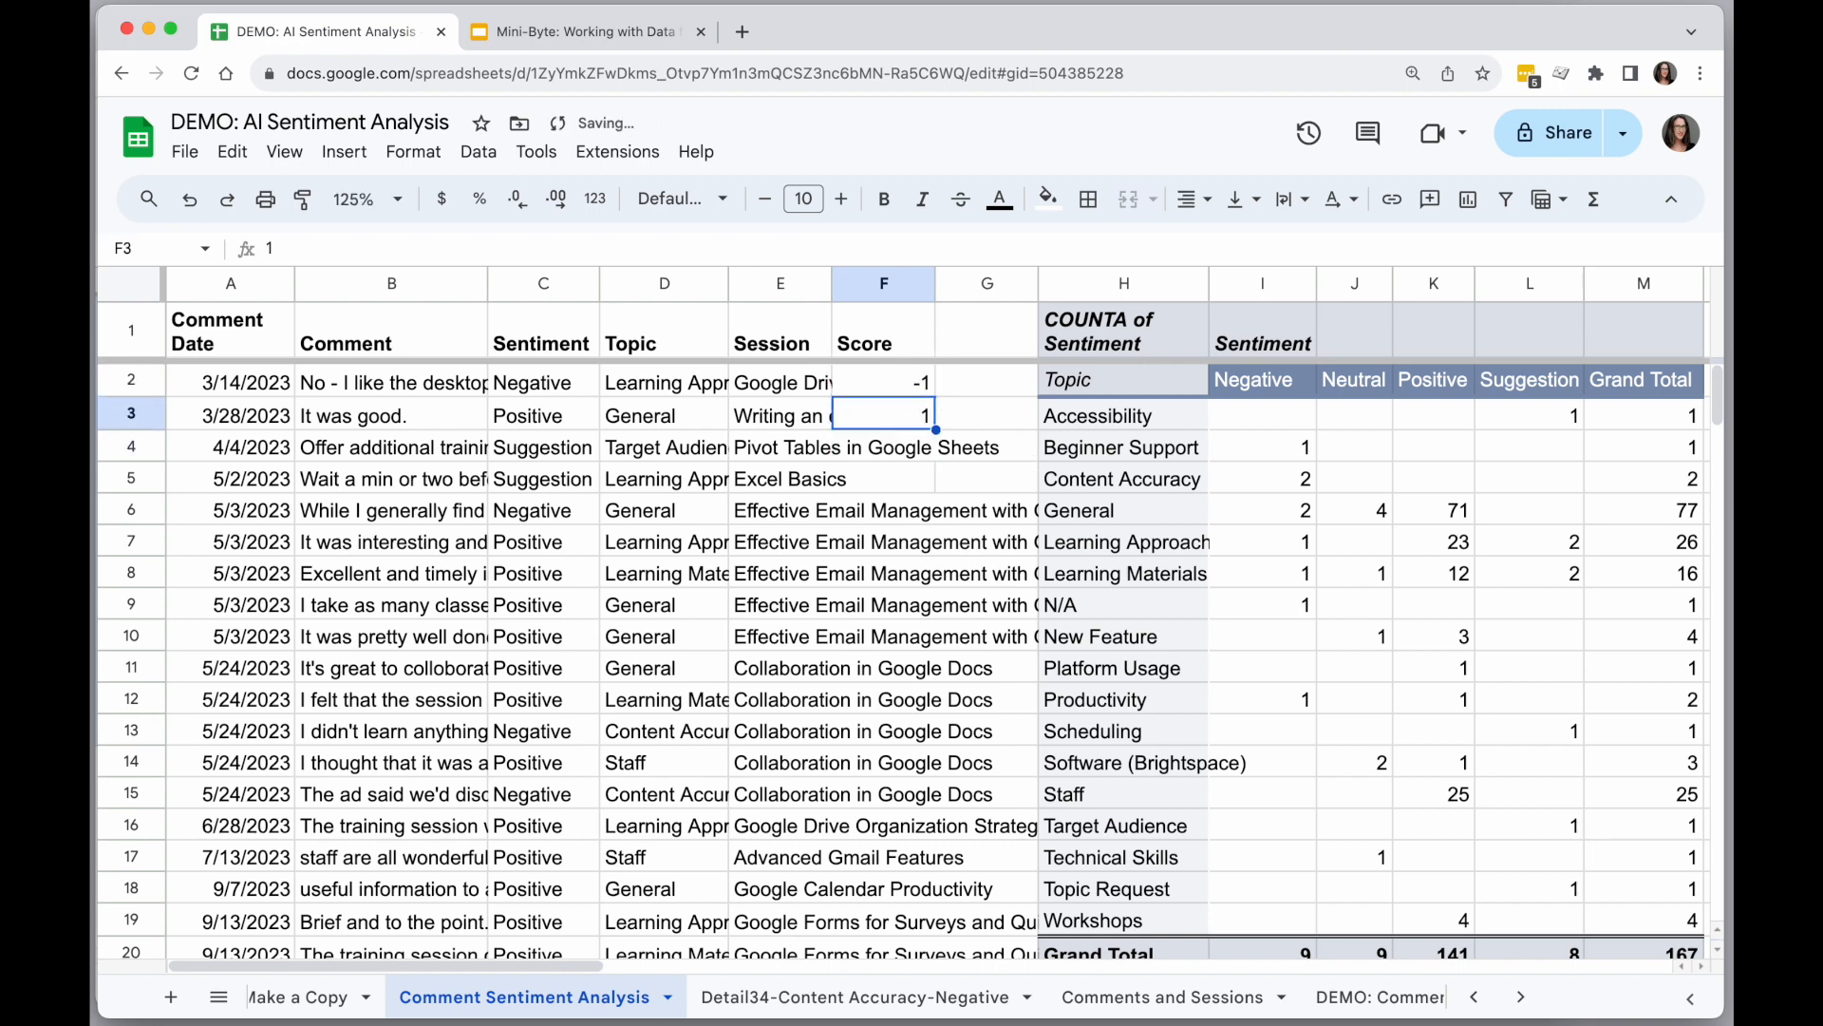
pyautogui.press('Delete')
pyautogui.press('Down')
pyautogui.press('Delete')
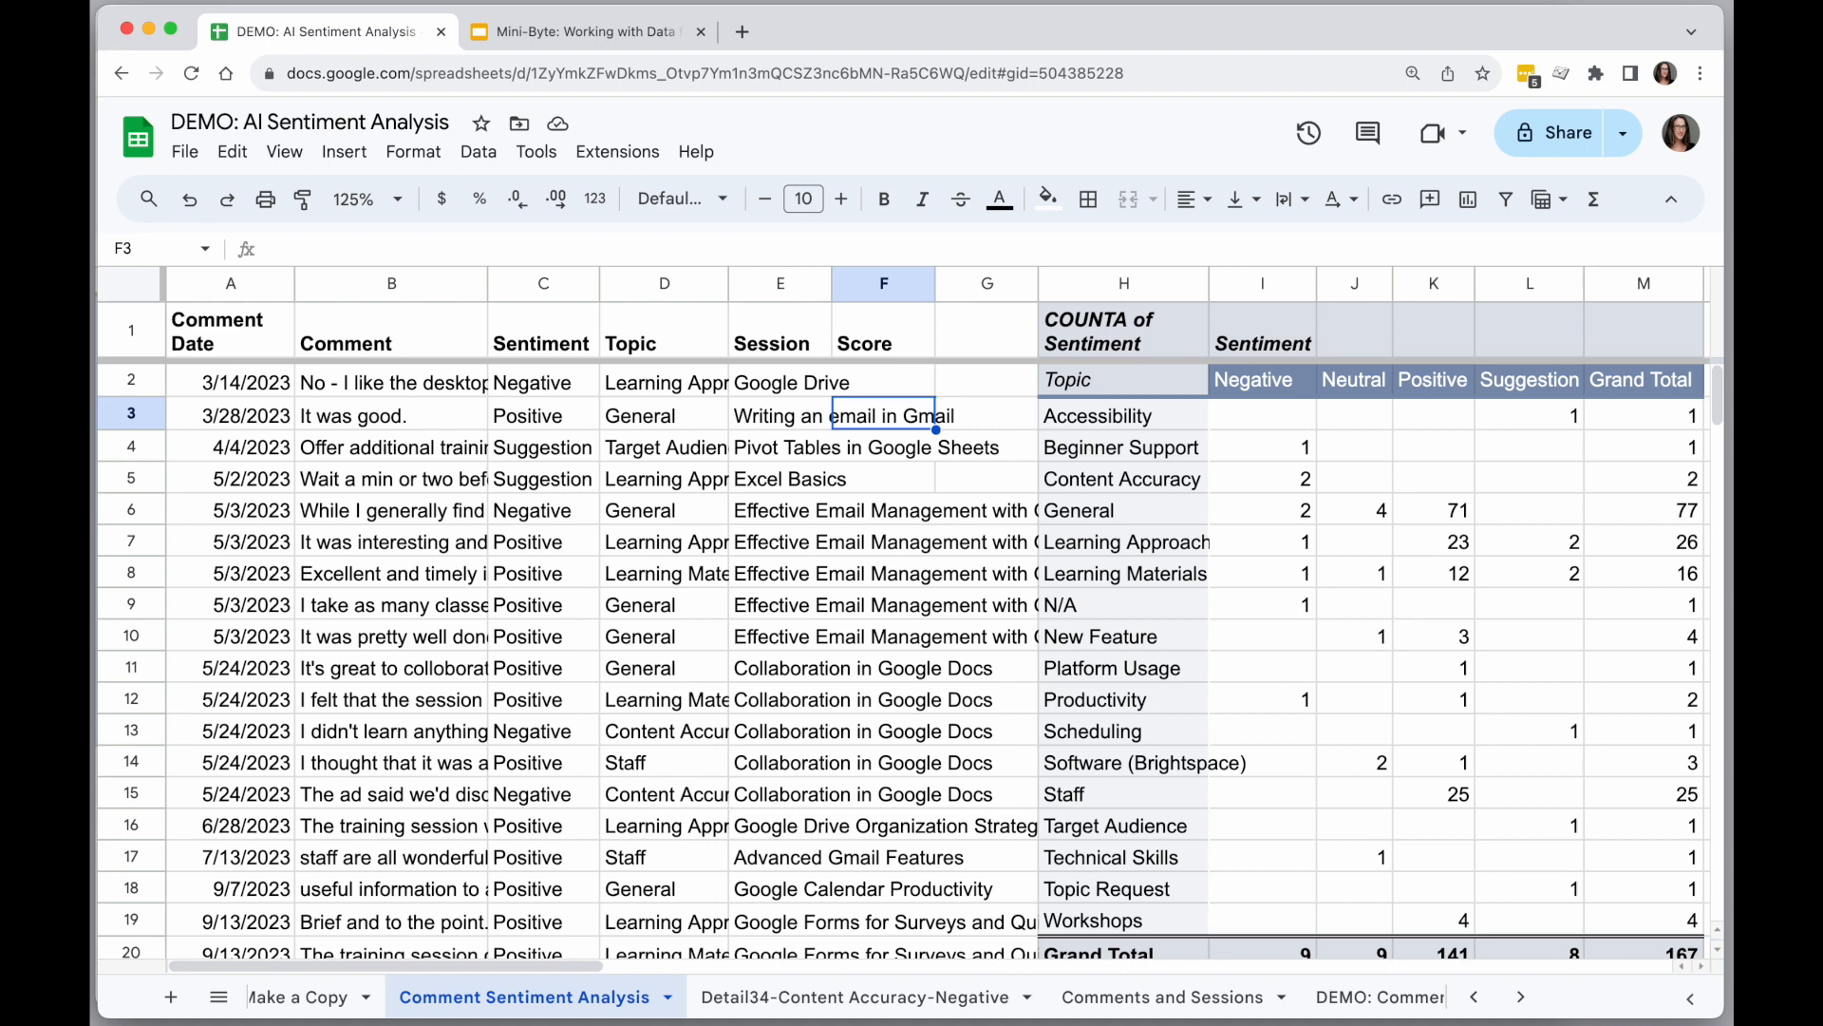
# Insert four columns after column G, in front of the pivot table.
pyautogui.click(961, 280)
pyautogui.moveTo(960, 282); pyautogui.dragTo(674, 287)
pyautogui.rightClick(674, 287)
pyautogui.click(761, 443)
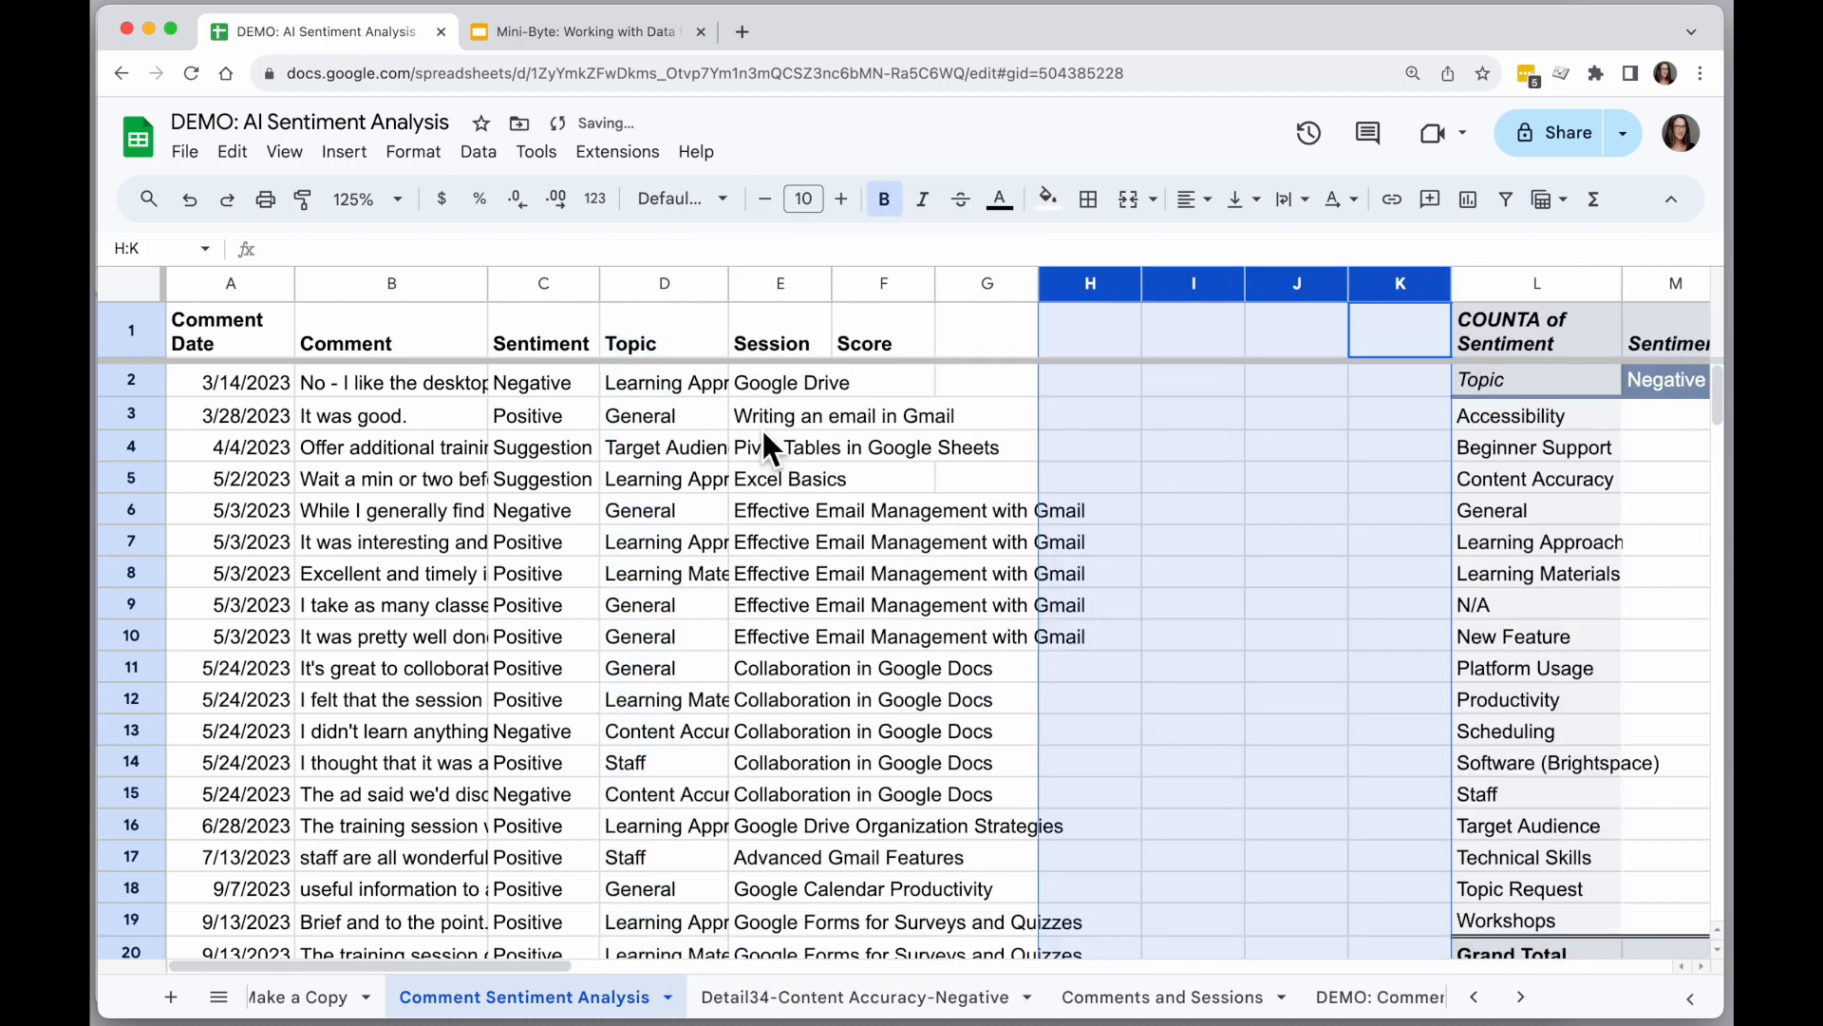
# List the unique sentiment values with =unique(C:C) in H1 and fit column H's width to its contents.
pyautogui.click(1108, 328)
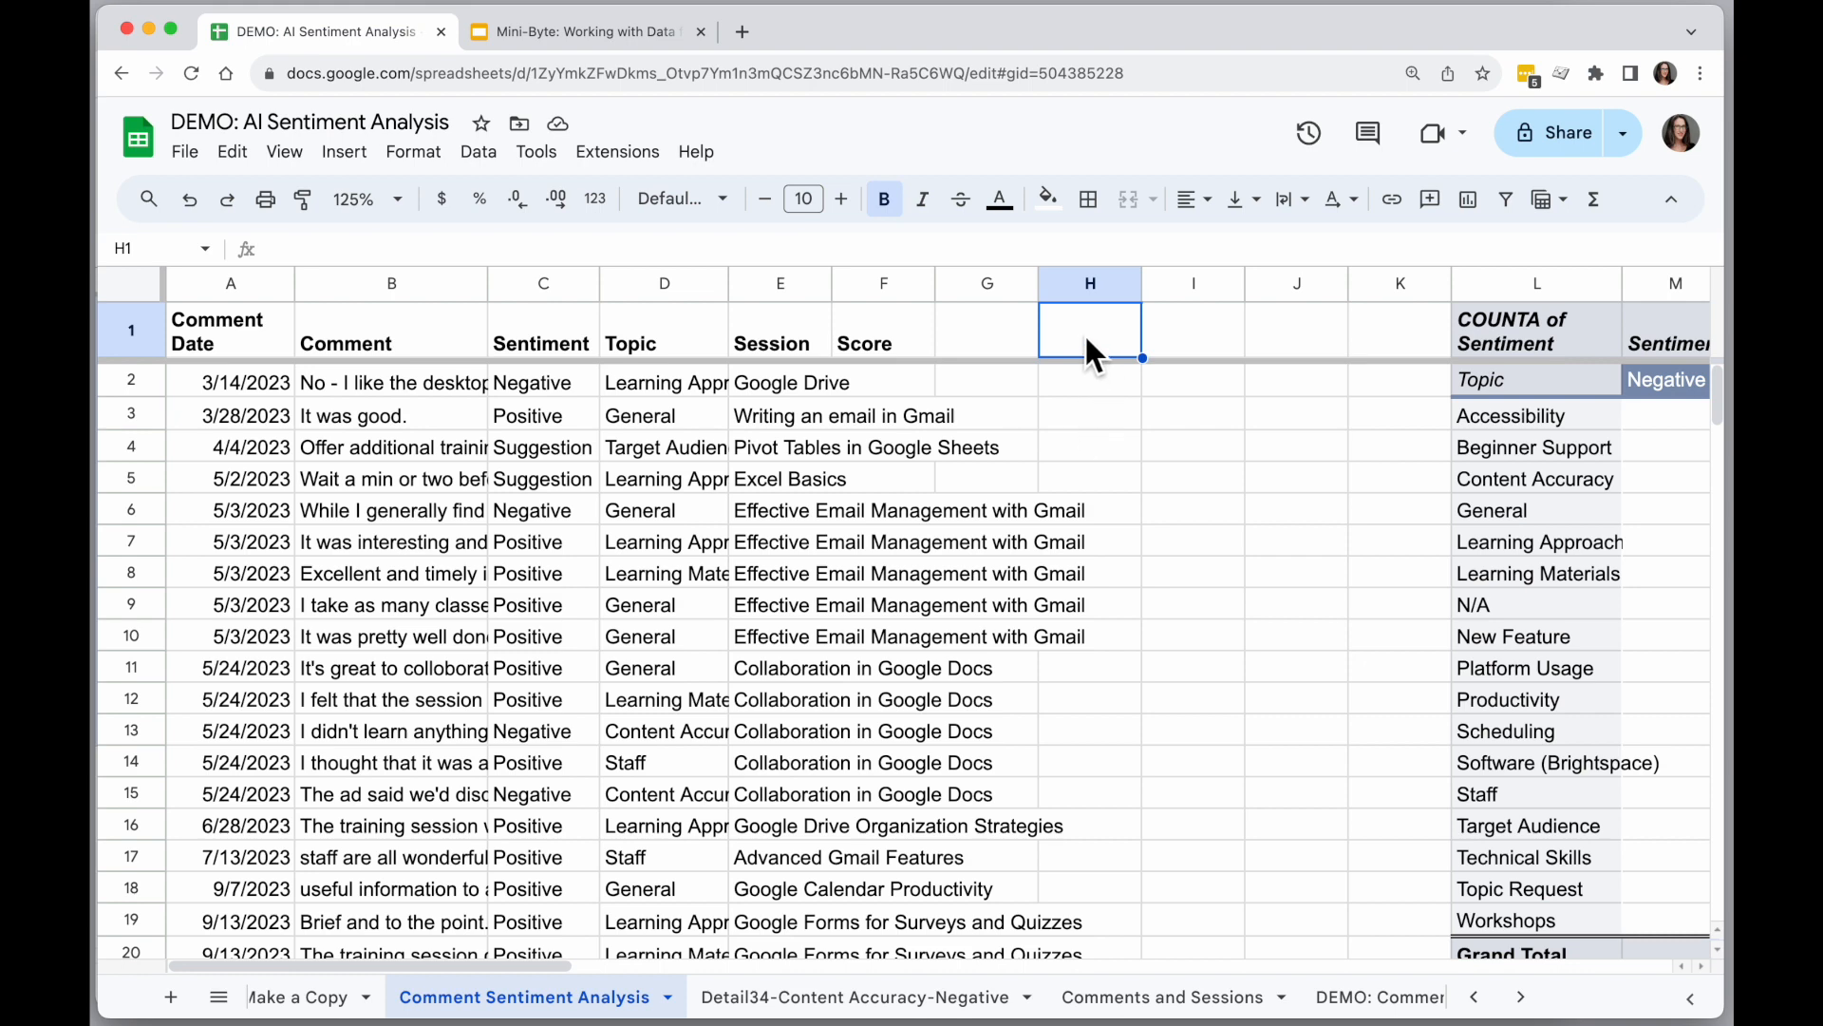
pyautogui.write('=')
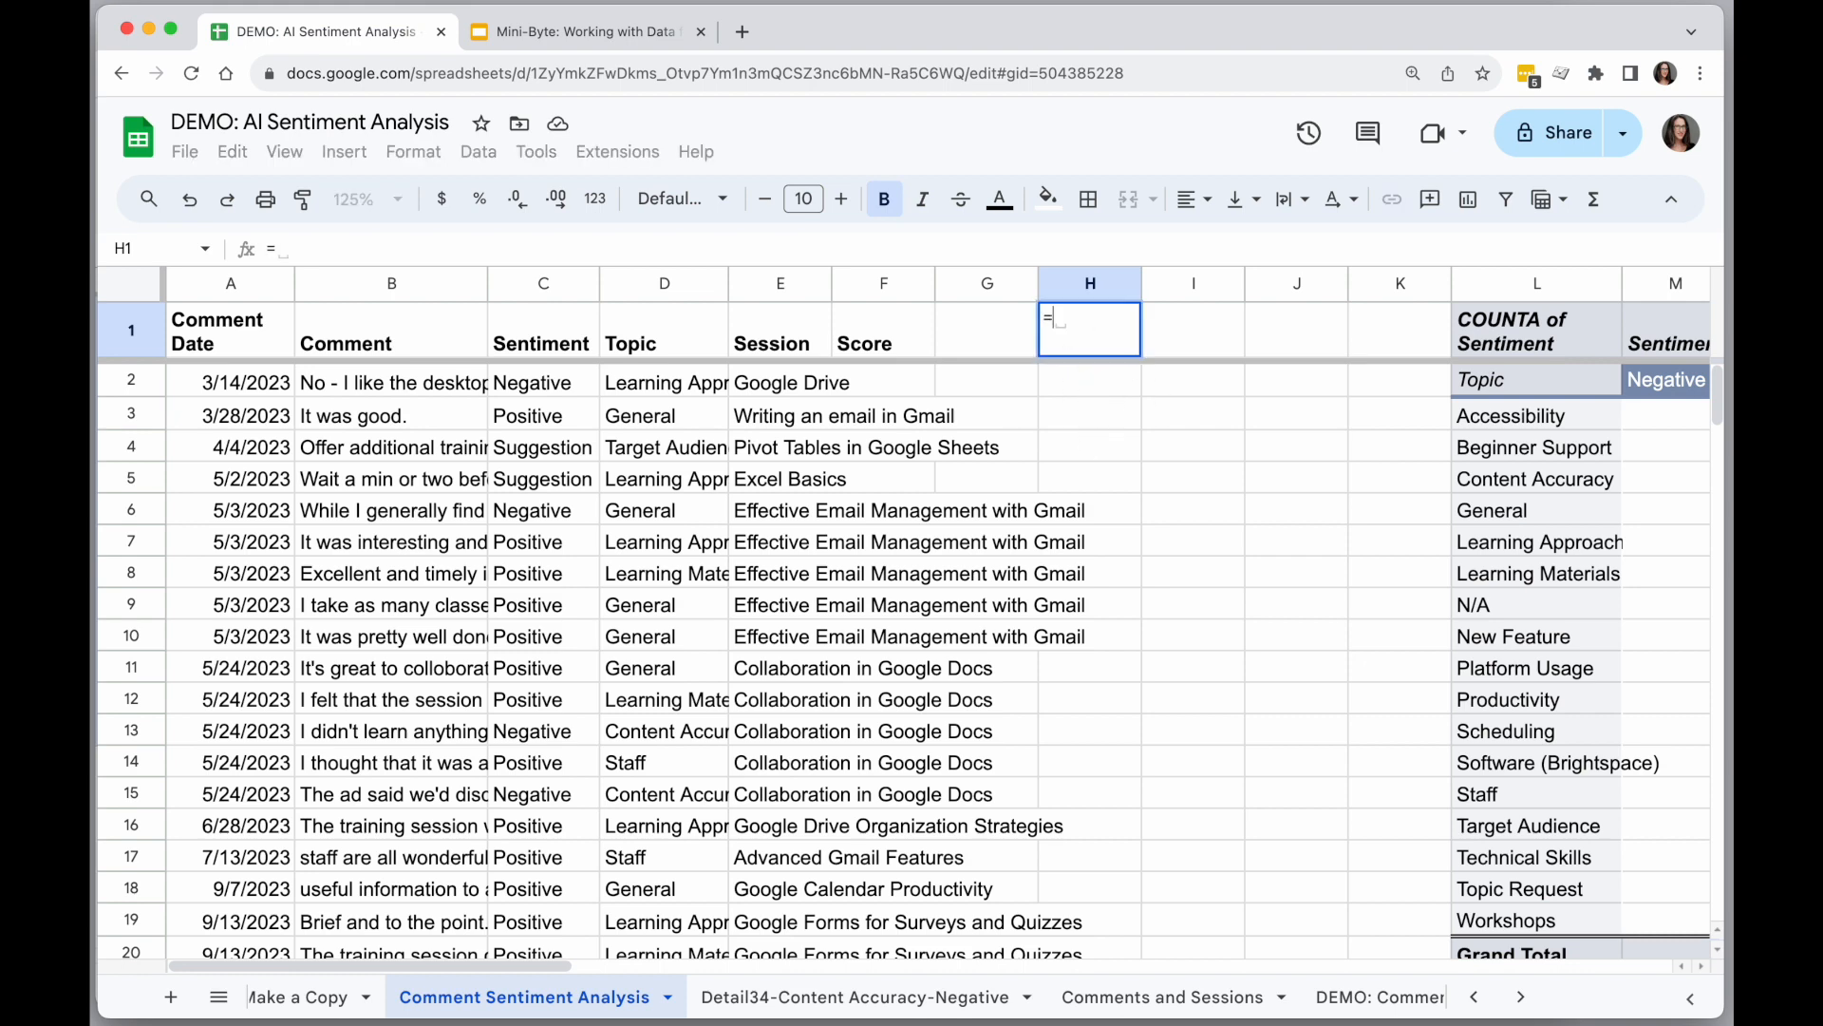
pyautogui.write('uniqye')
pyautogui.press('BackSpace')
pyautogui.press('BackSpace')
pyautogui.write('ue')
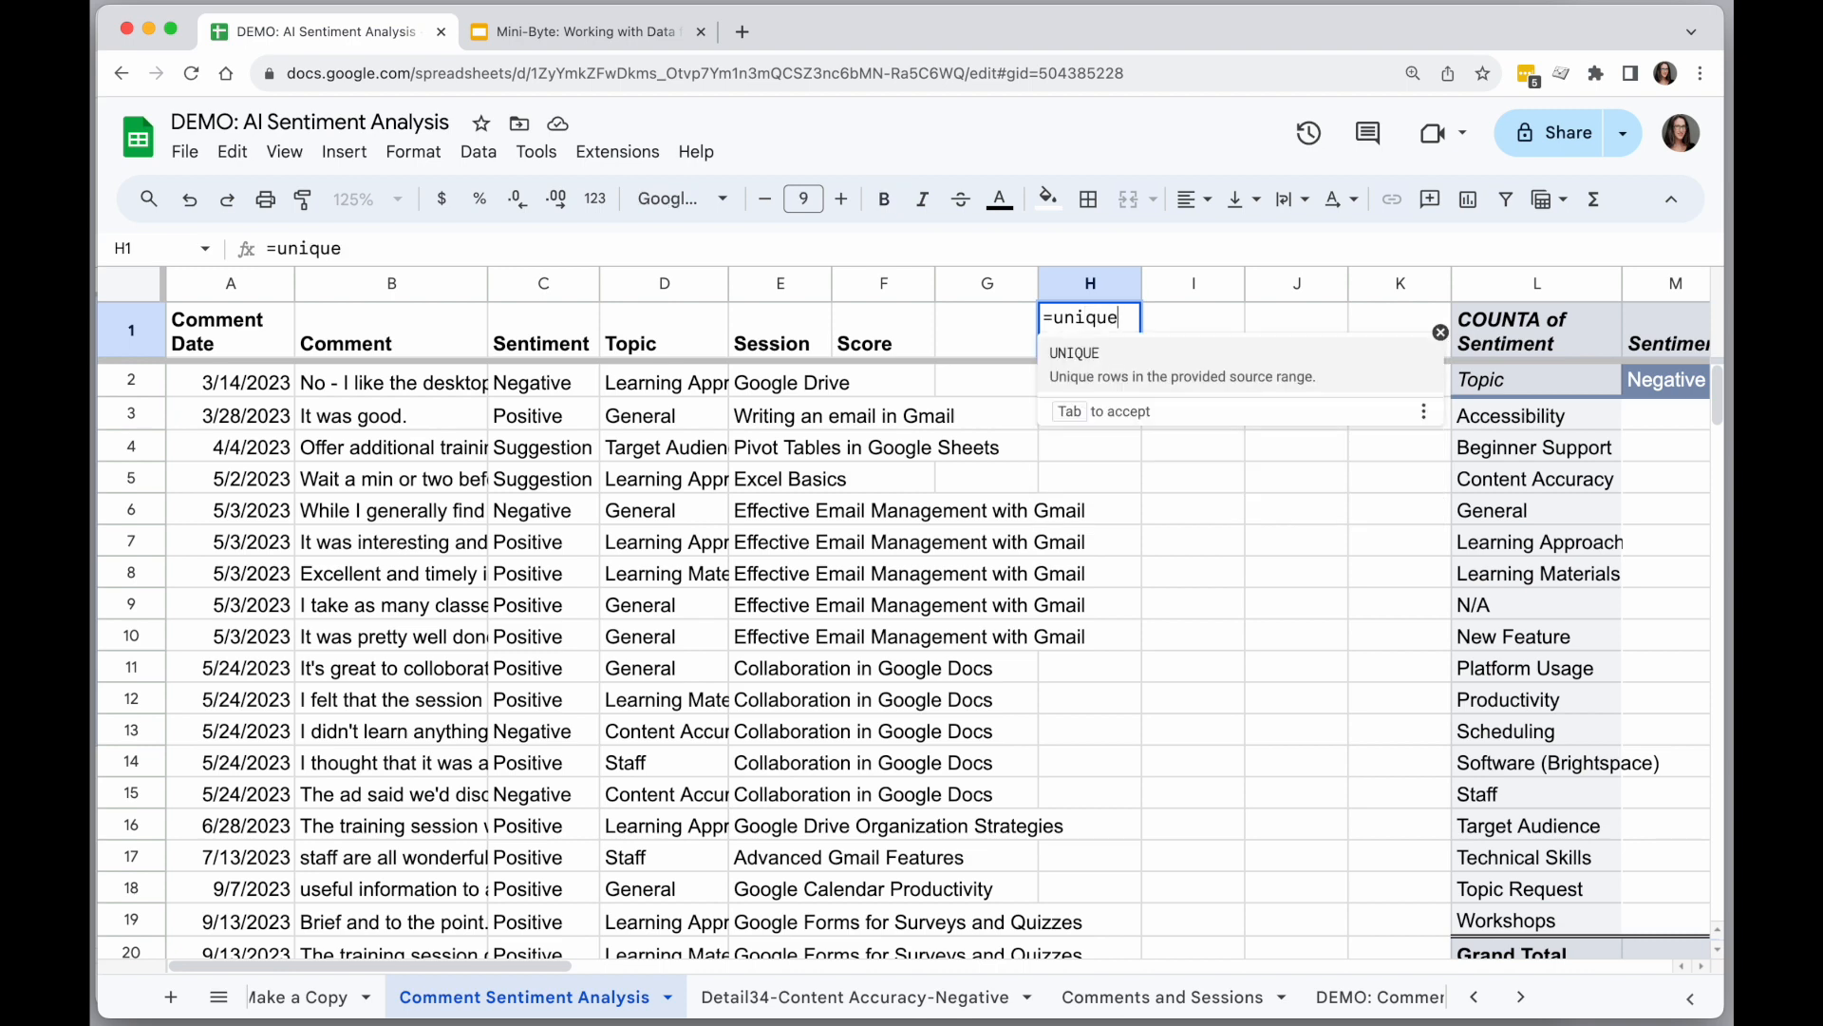
pyautogui.write('(')
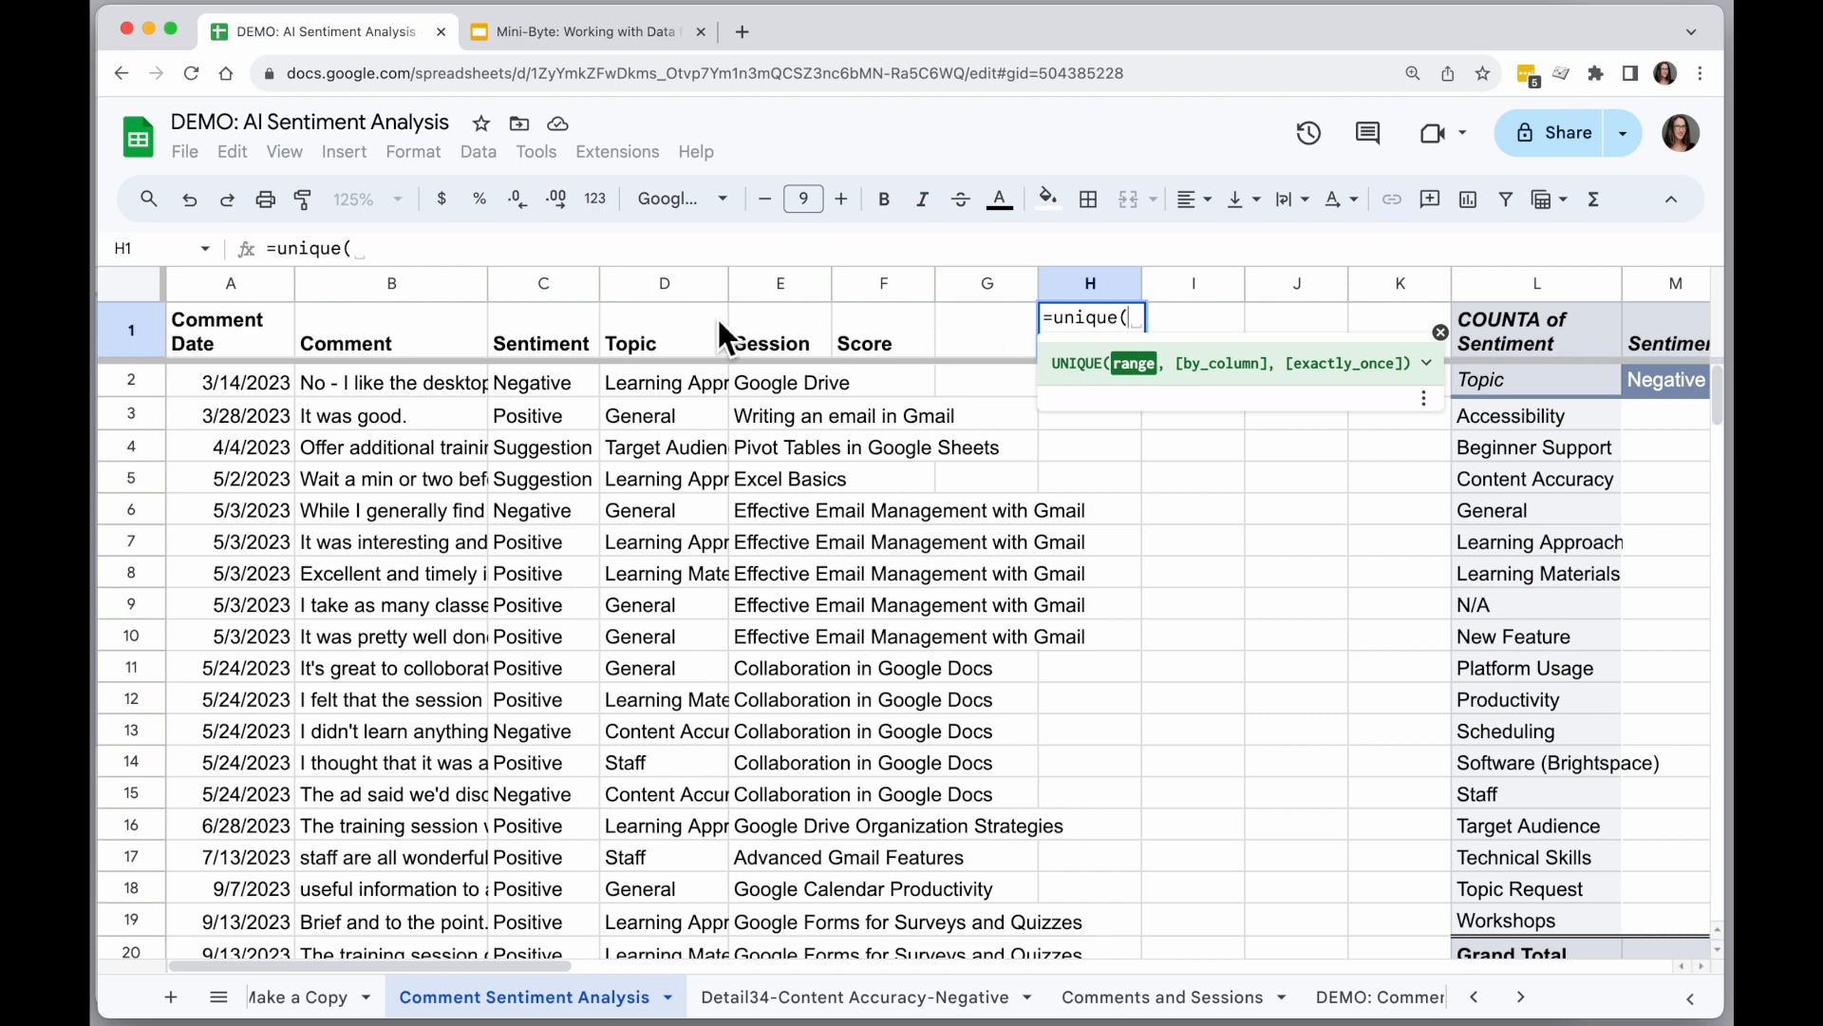
pyautogui.click(535, 282)
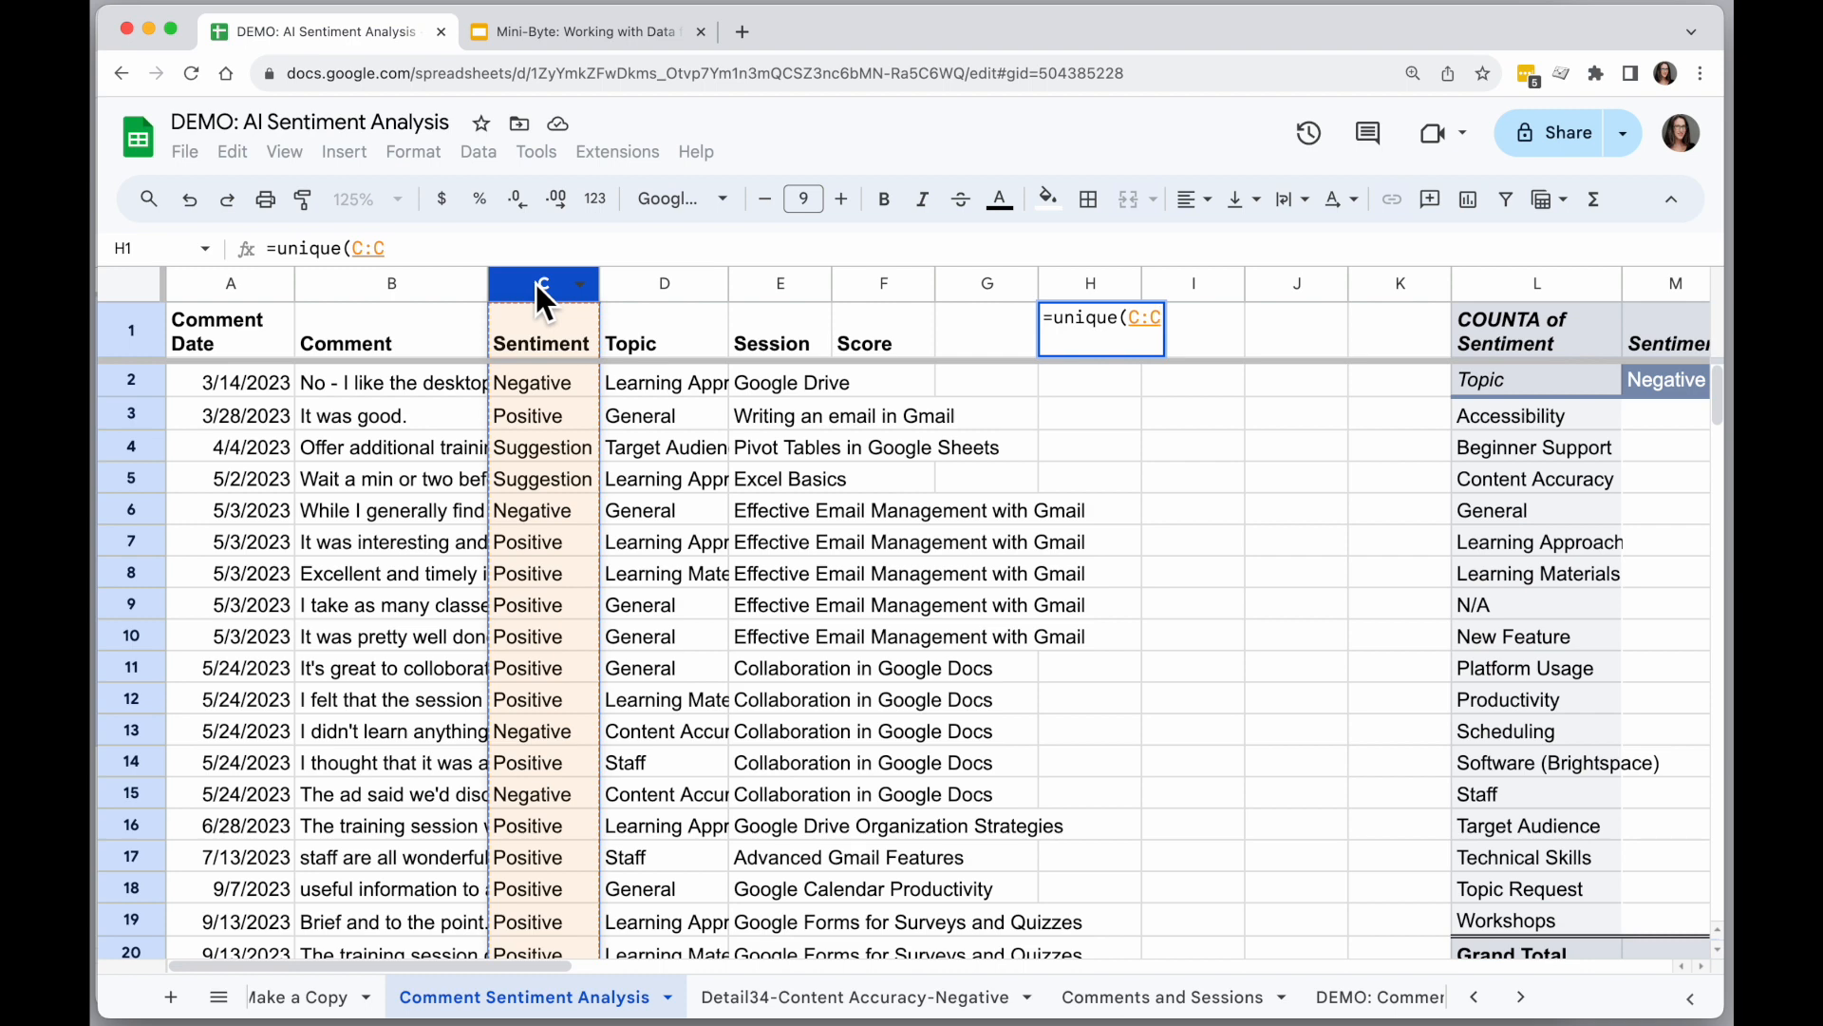
pyautogui.write(')')
pyautogui.press('Return')
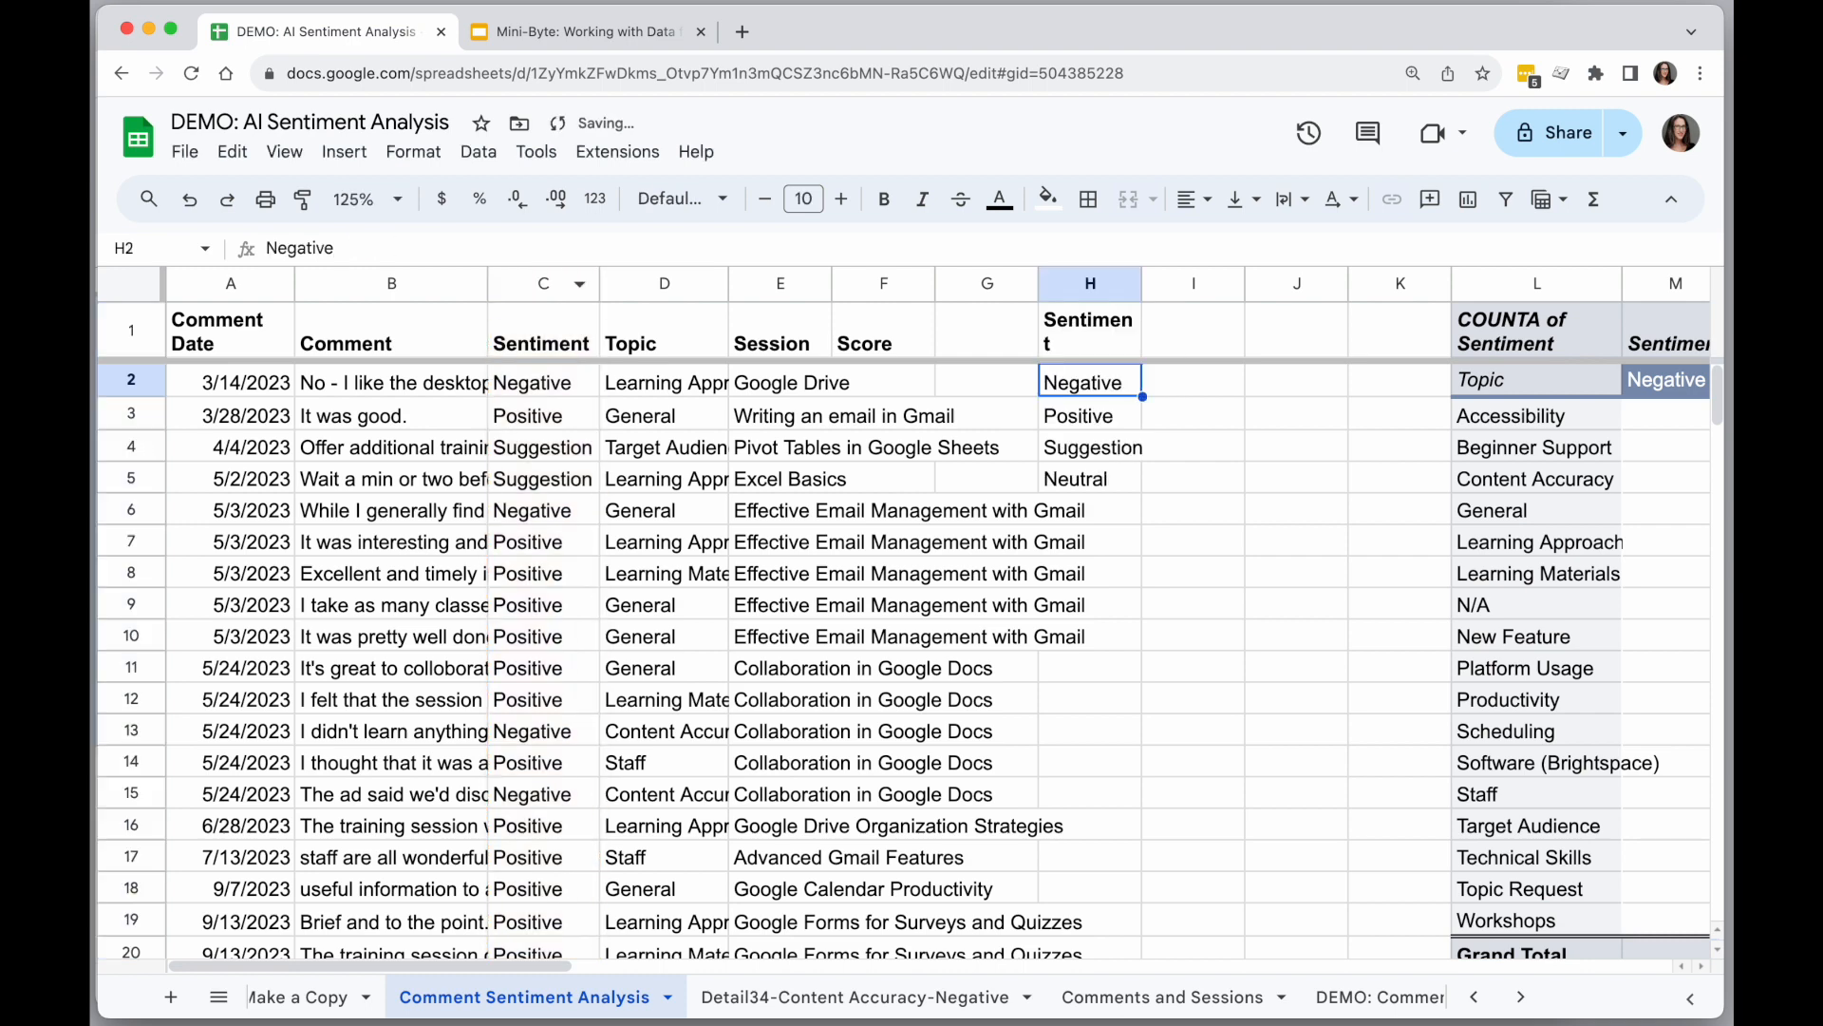
pyautogui.doubleClick(1144, 285)
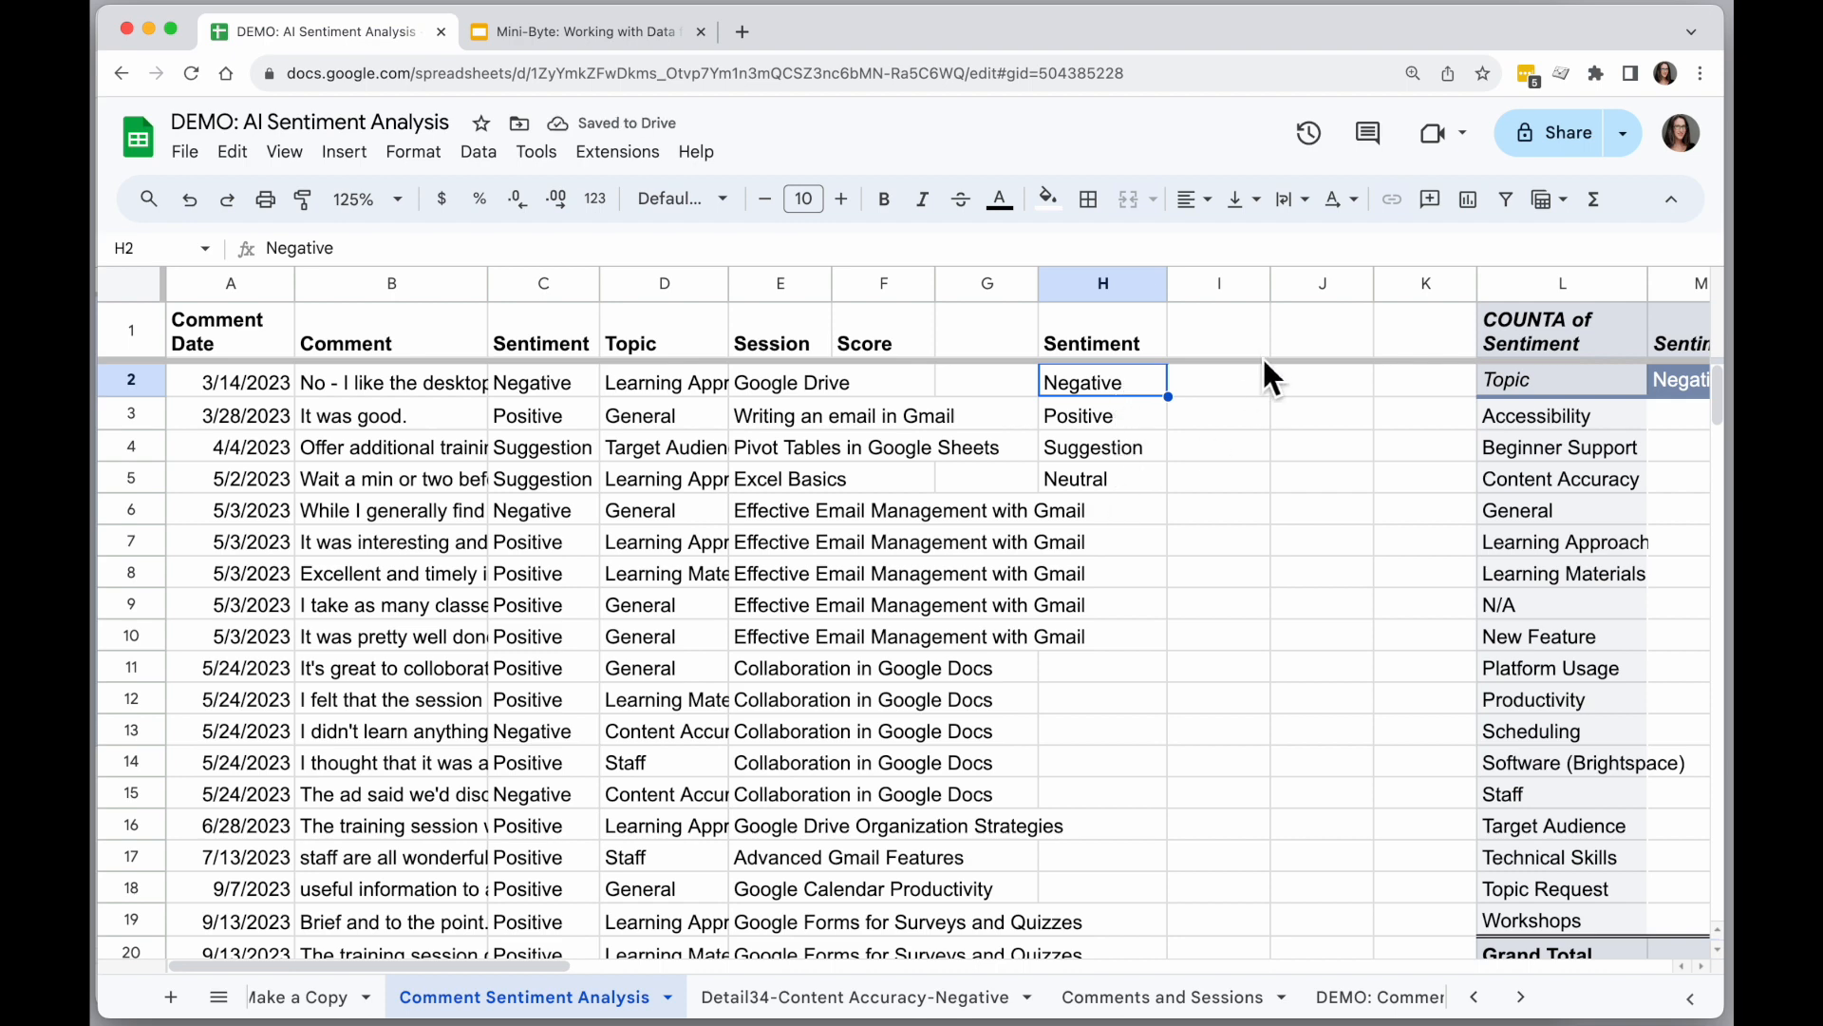
# Enter the header "Score" in I1 beside the unique sentiment list.
pyautogui.click(1232, 338)
pyautogui.write('Score')
pyautogui.press('Return')
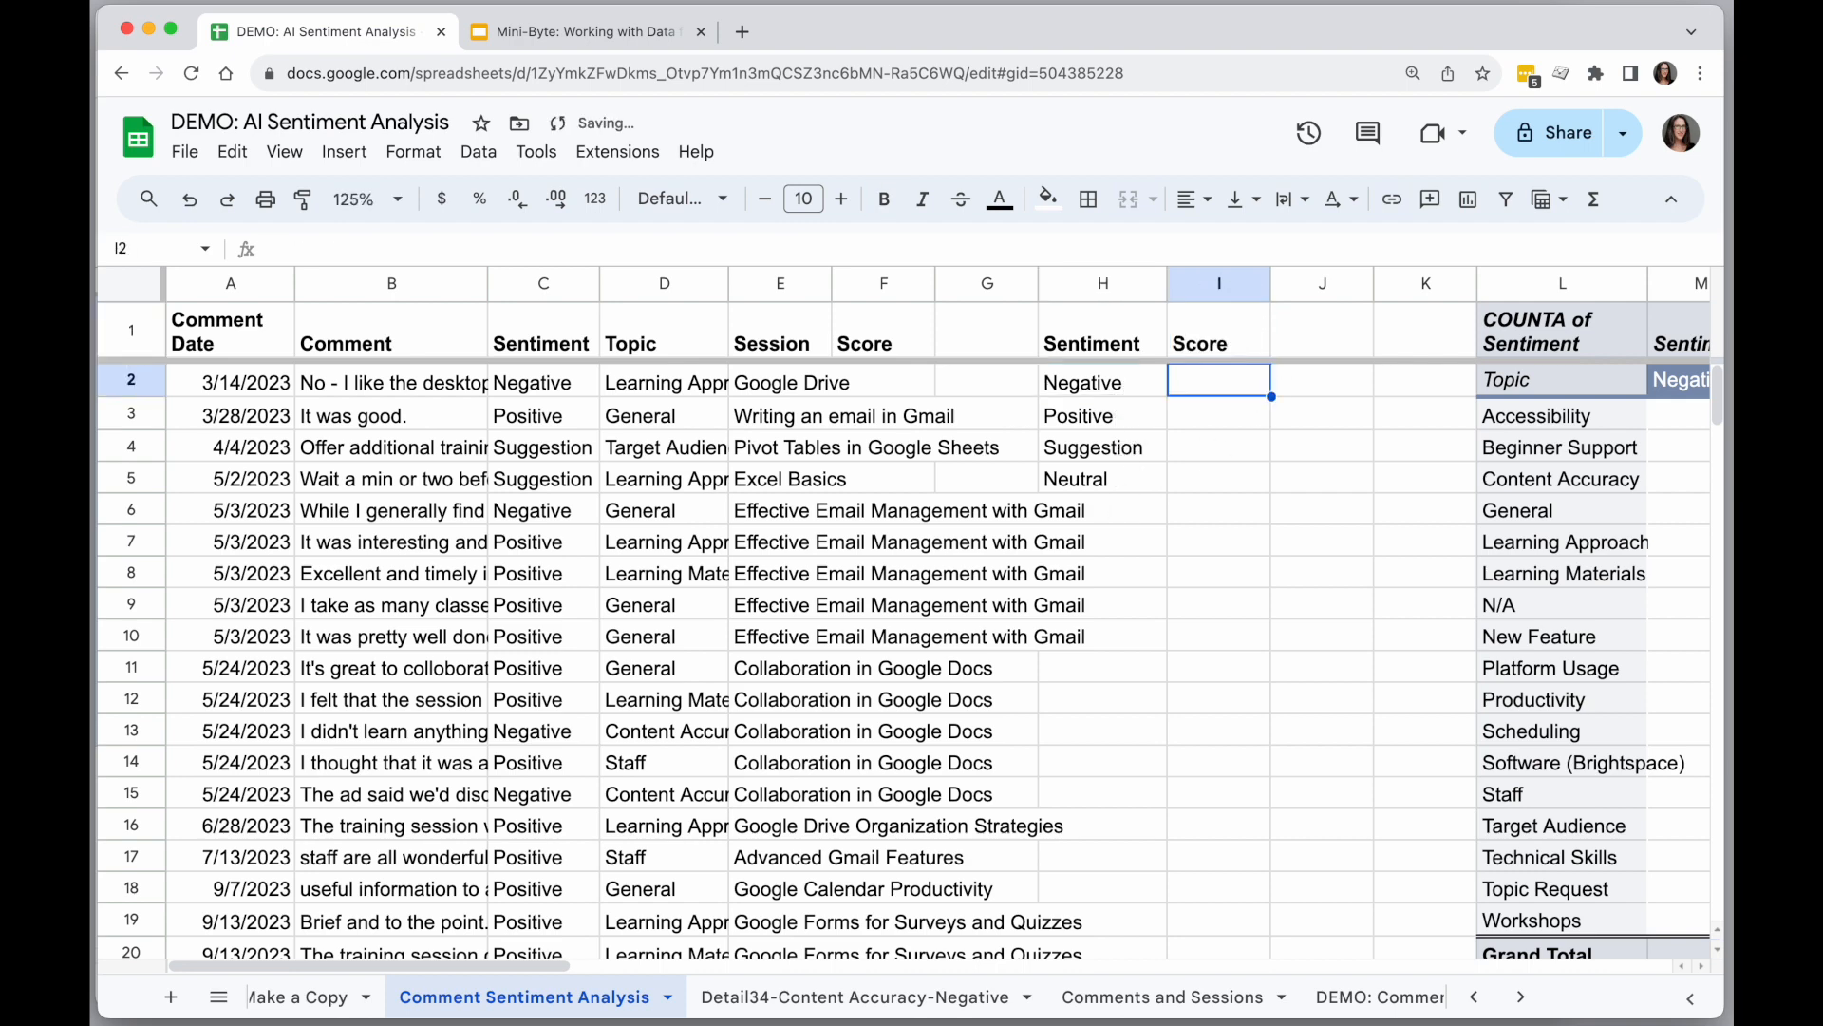
# Assign scores in column I: -1 for Negative, 1 for Positive, and 0 for Neutral, leaving Suggestion blank.
pyautogui.write('-1')
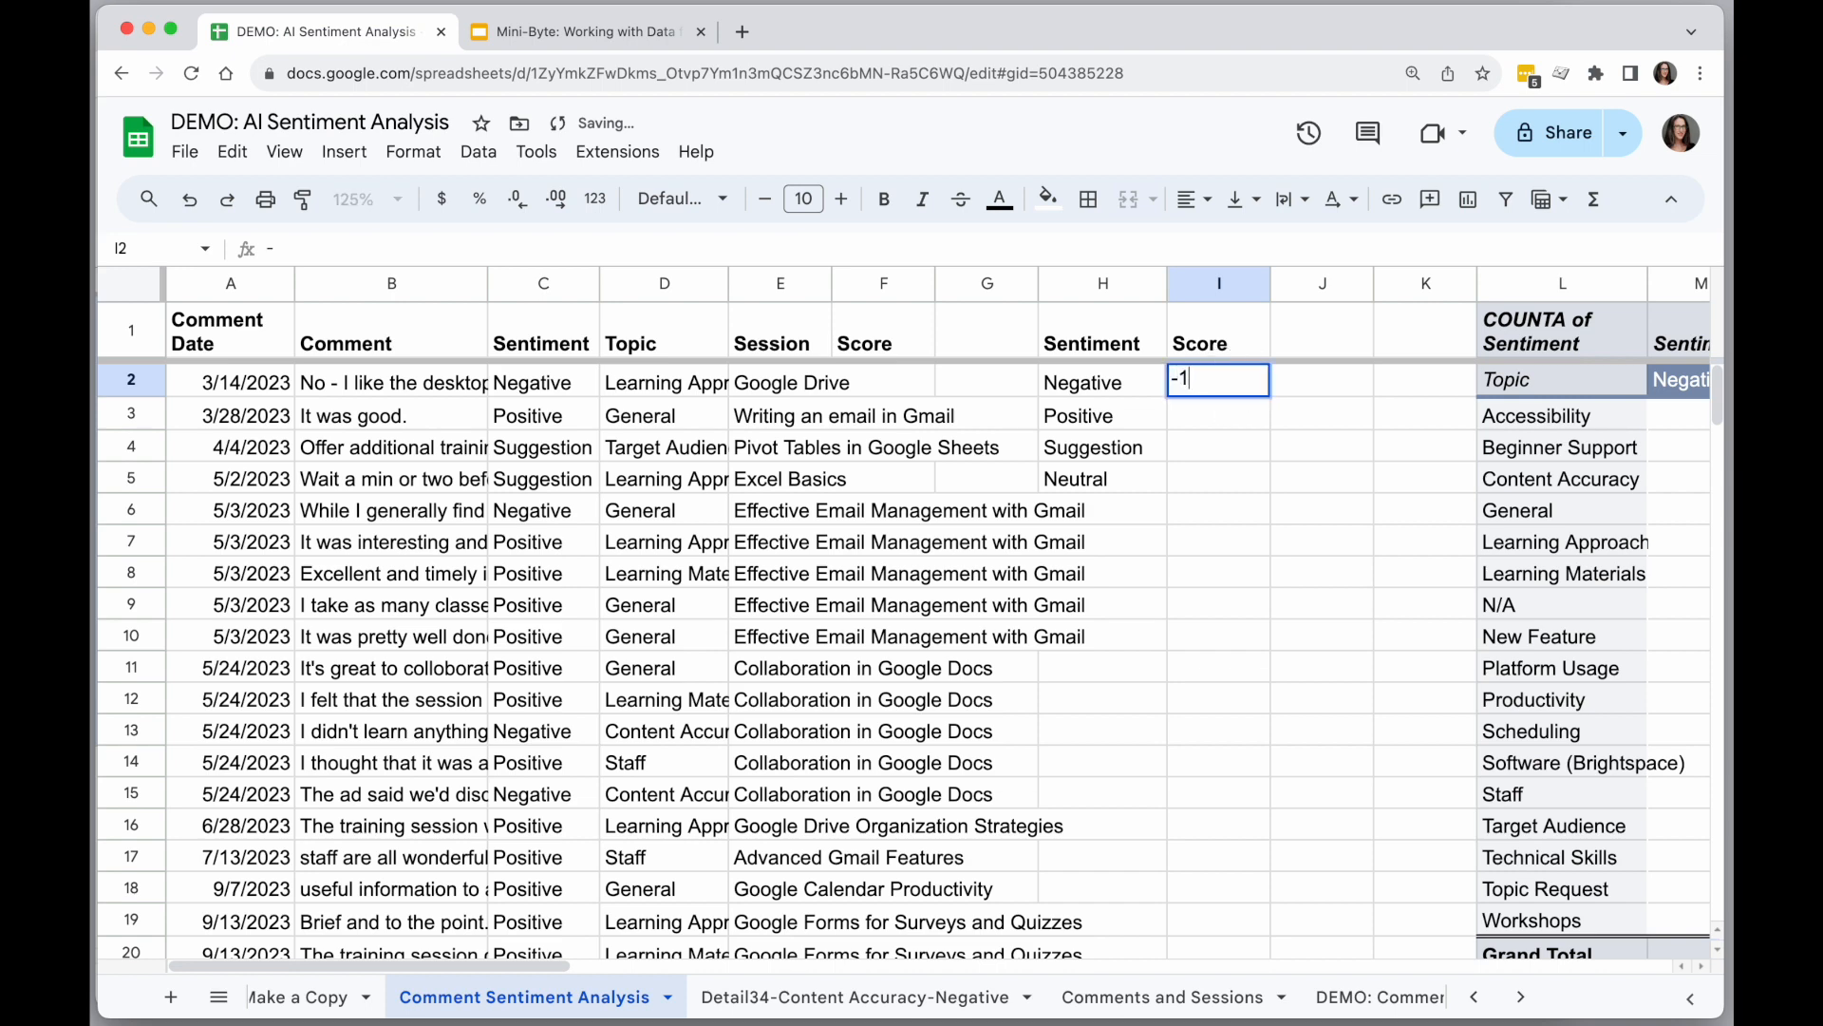
pyautogui.press('Return')
pyautogui.write('1')
pyautogui.press('Return')
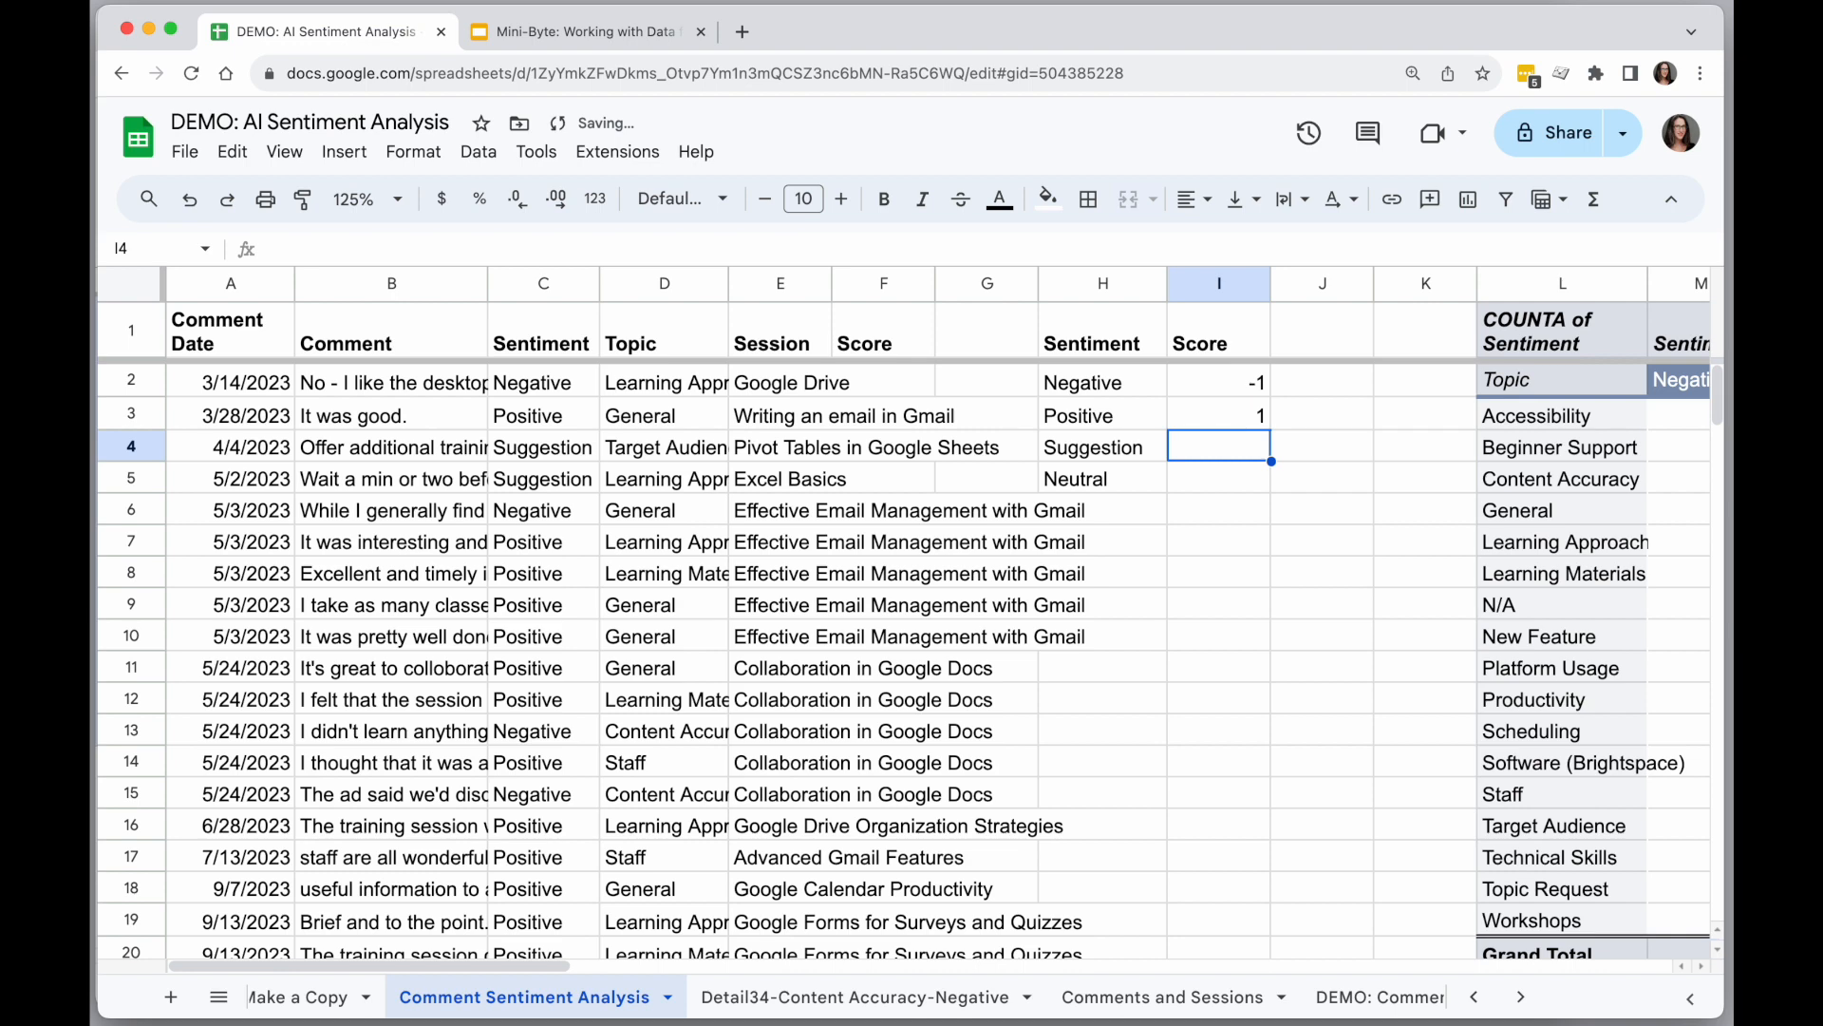
pyautogui.press('Return')
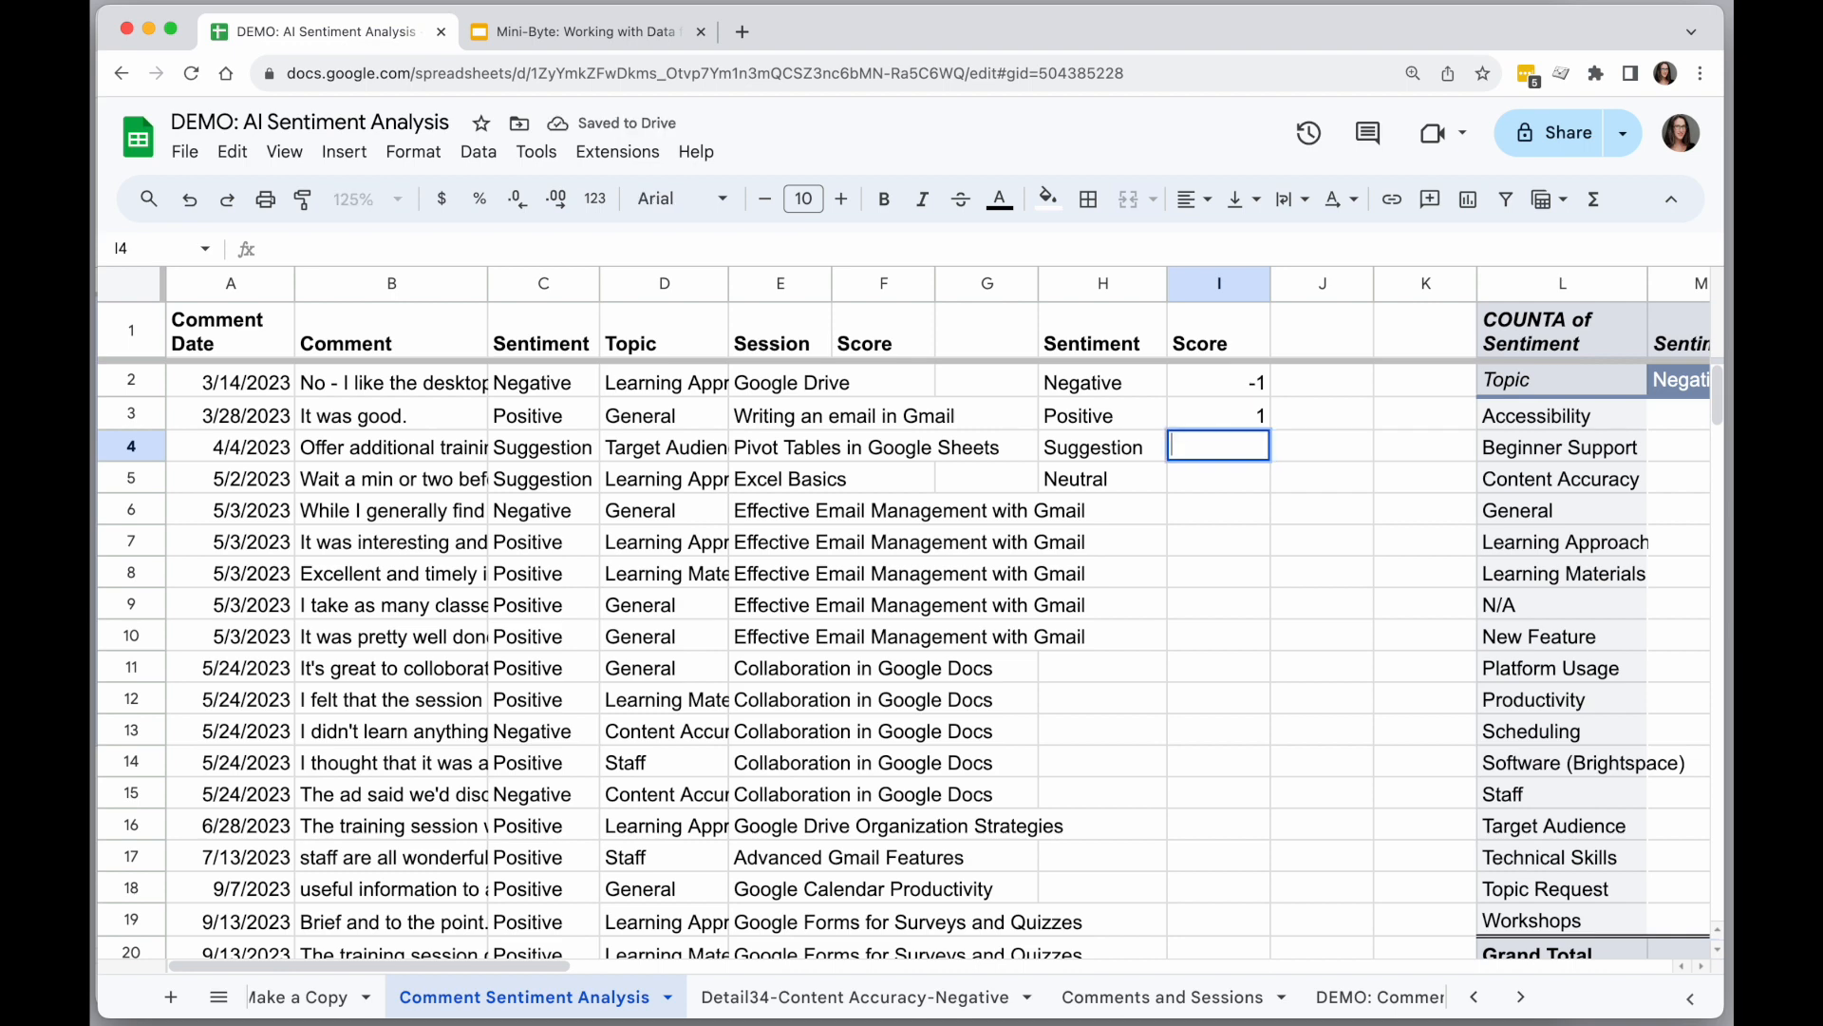
pyautogui.press('Return')
pyautogui.write('0')
pyautogui.press('Return')
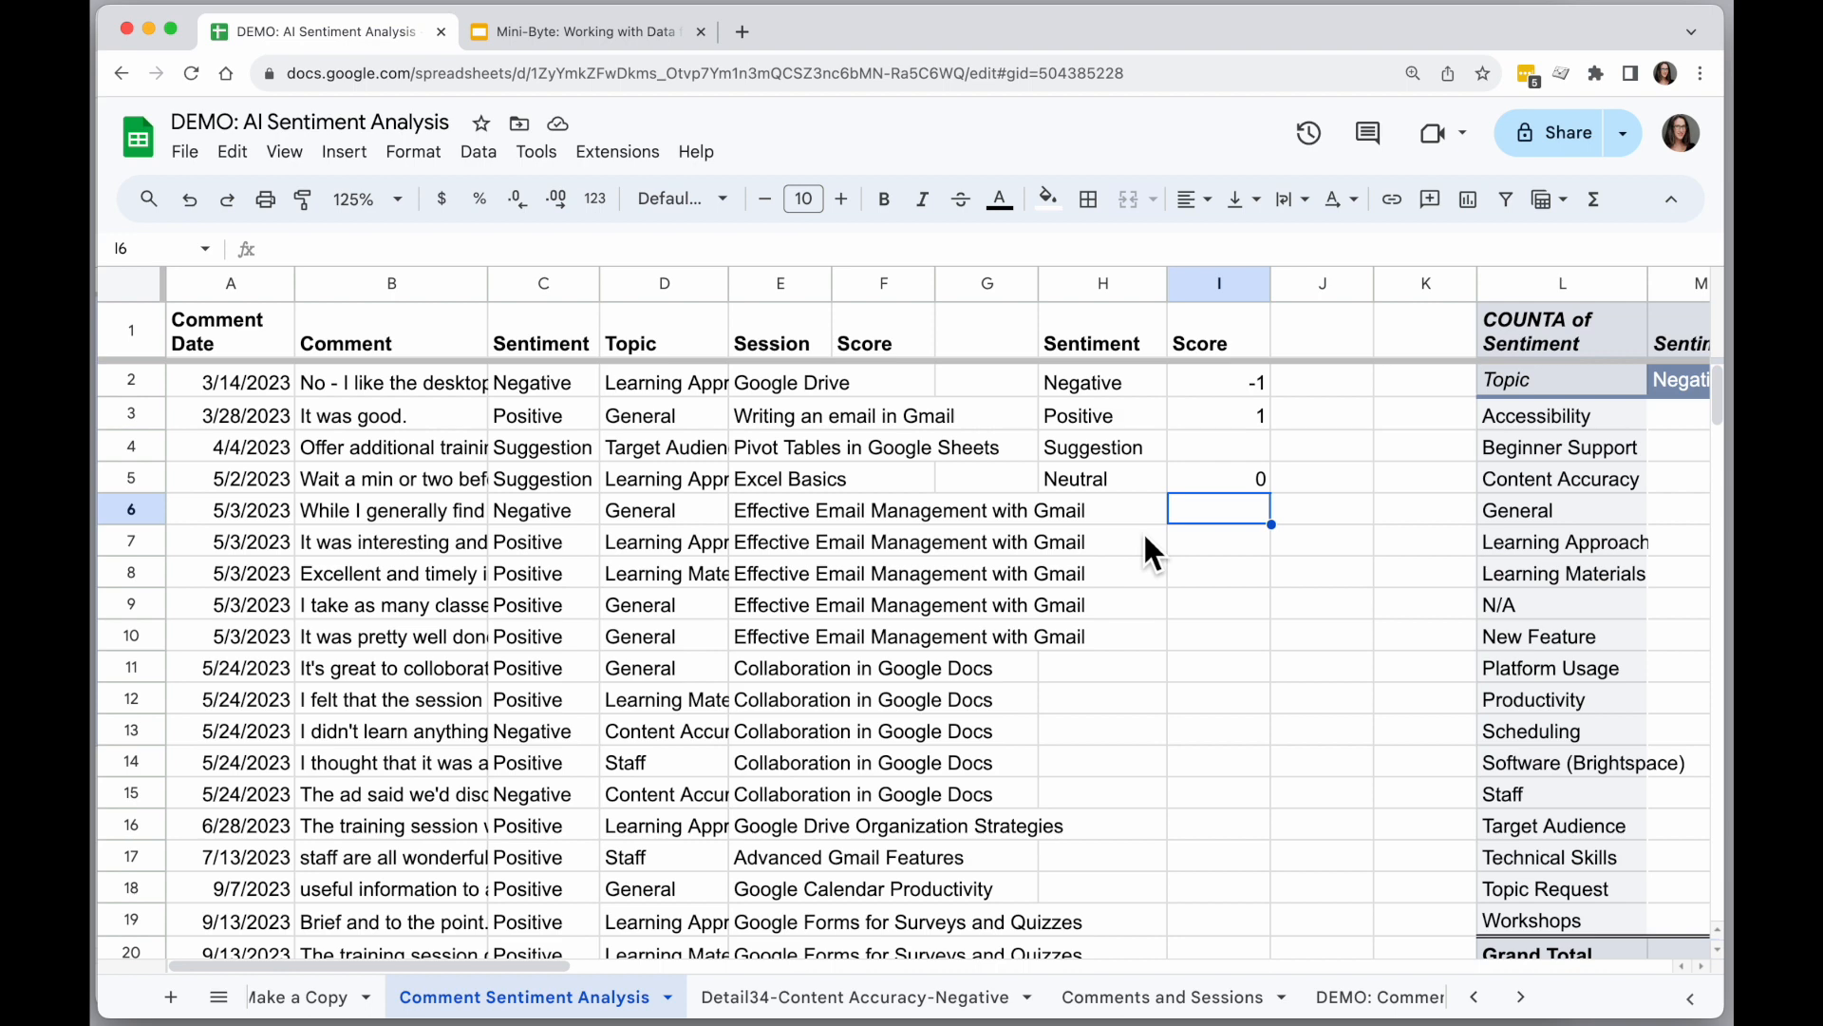
# Look up the first comment's score in F2 with =vlookup(C2, H1:I5, 2, FALSE).
pyautogui.click(898, 393)
pyautogui.write('=vlookup(')
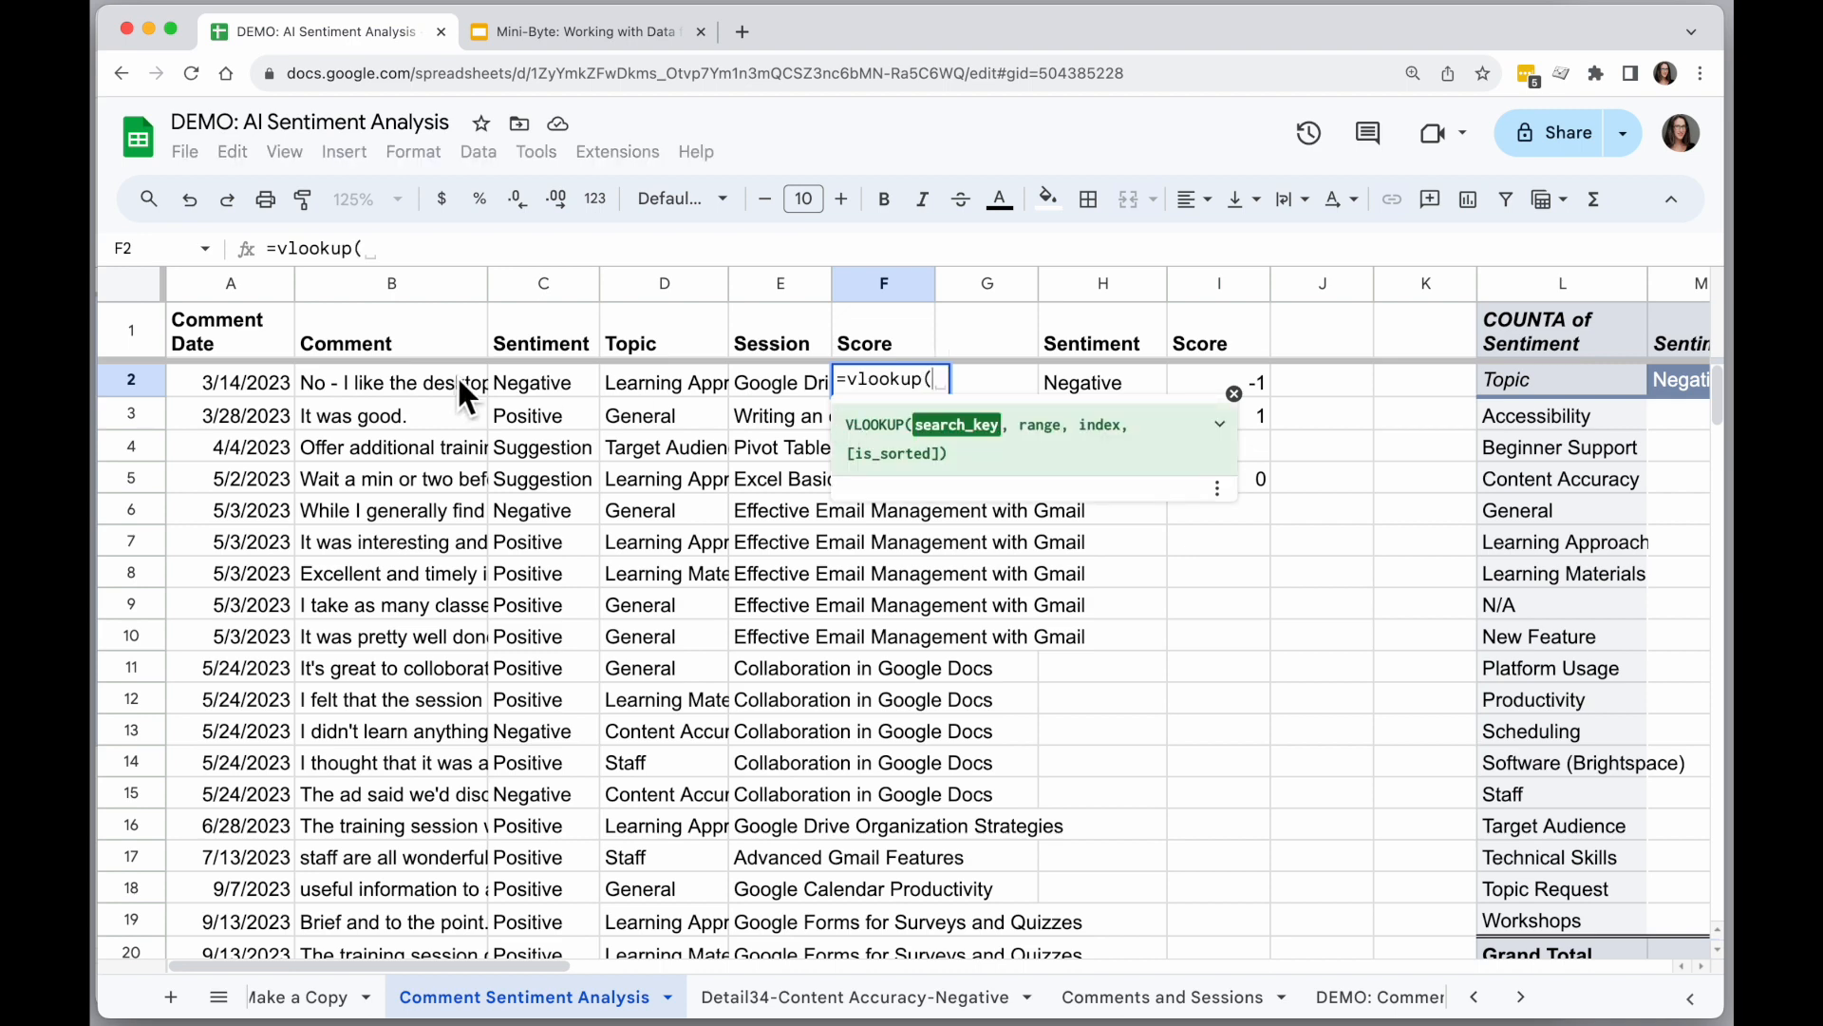
pyautogui.click(539, 384)
pyautogui.write(',')
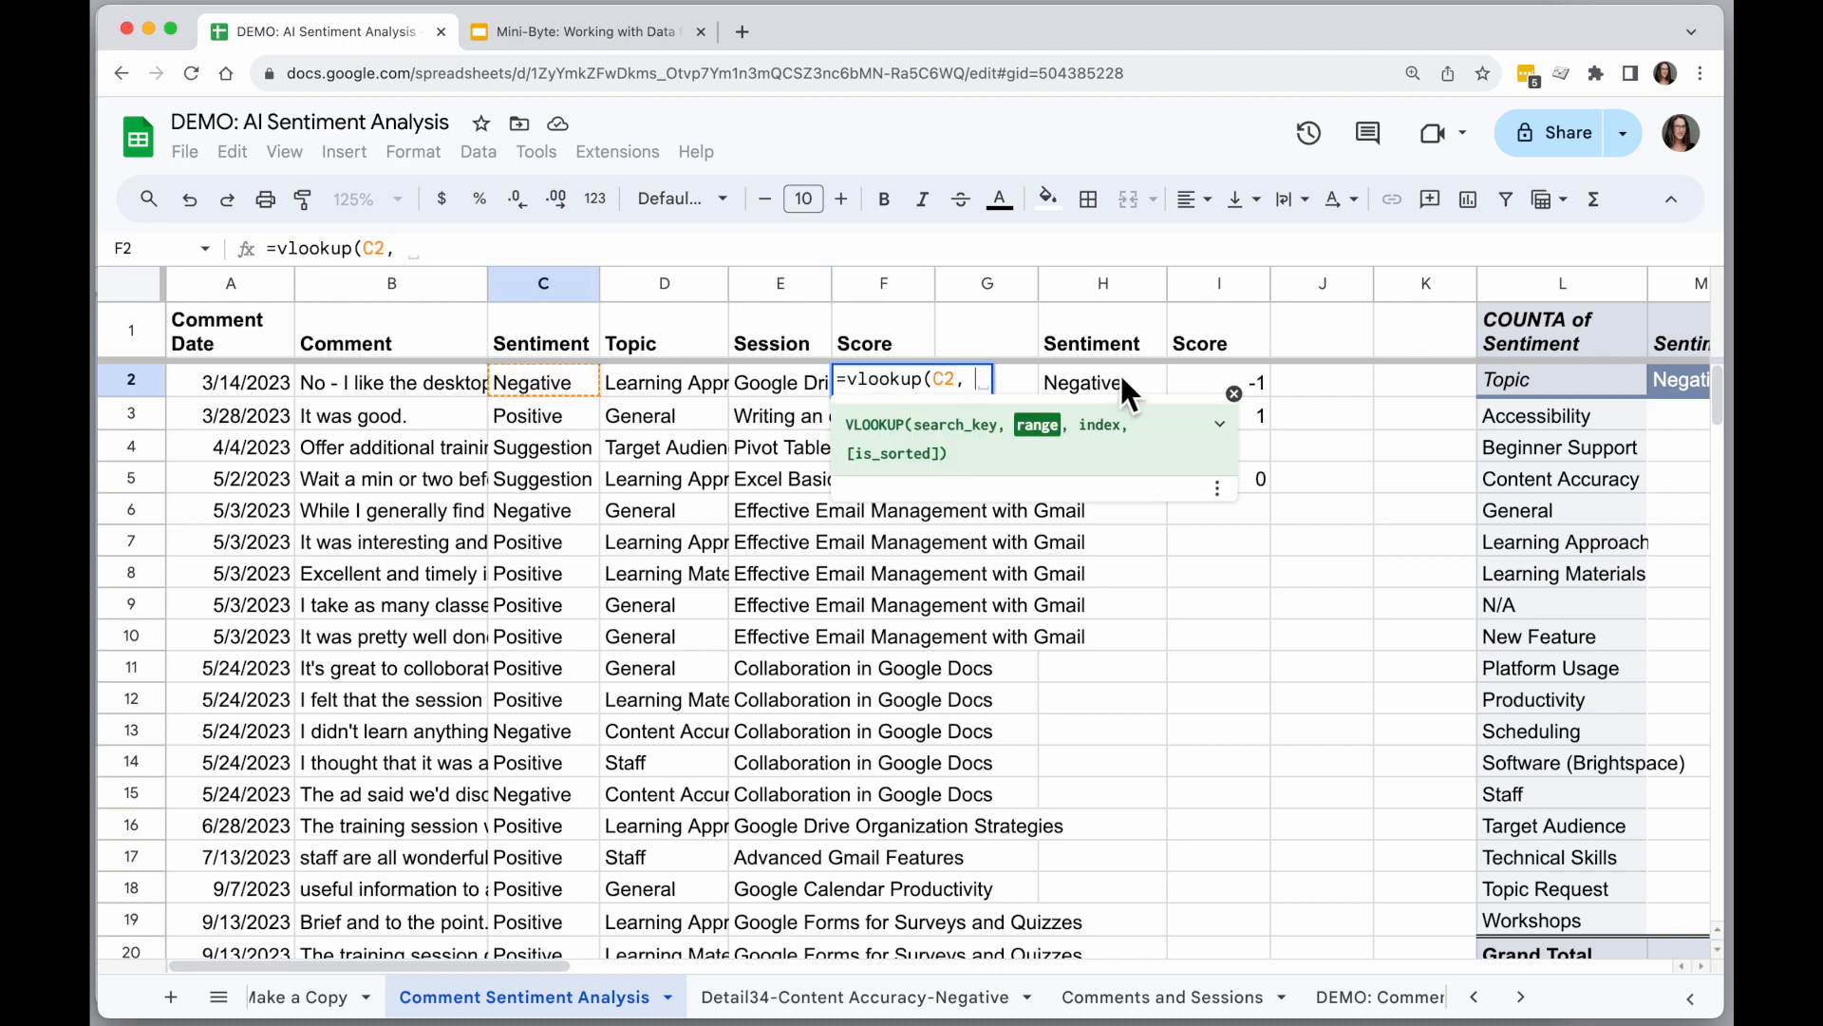
pyautogui.click(1233, 393)
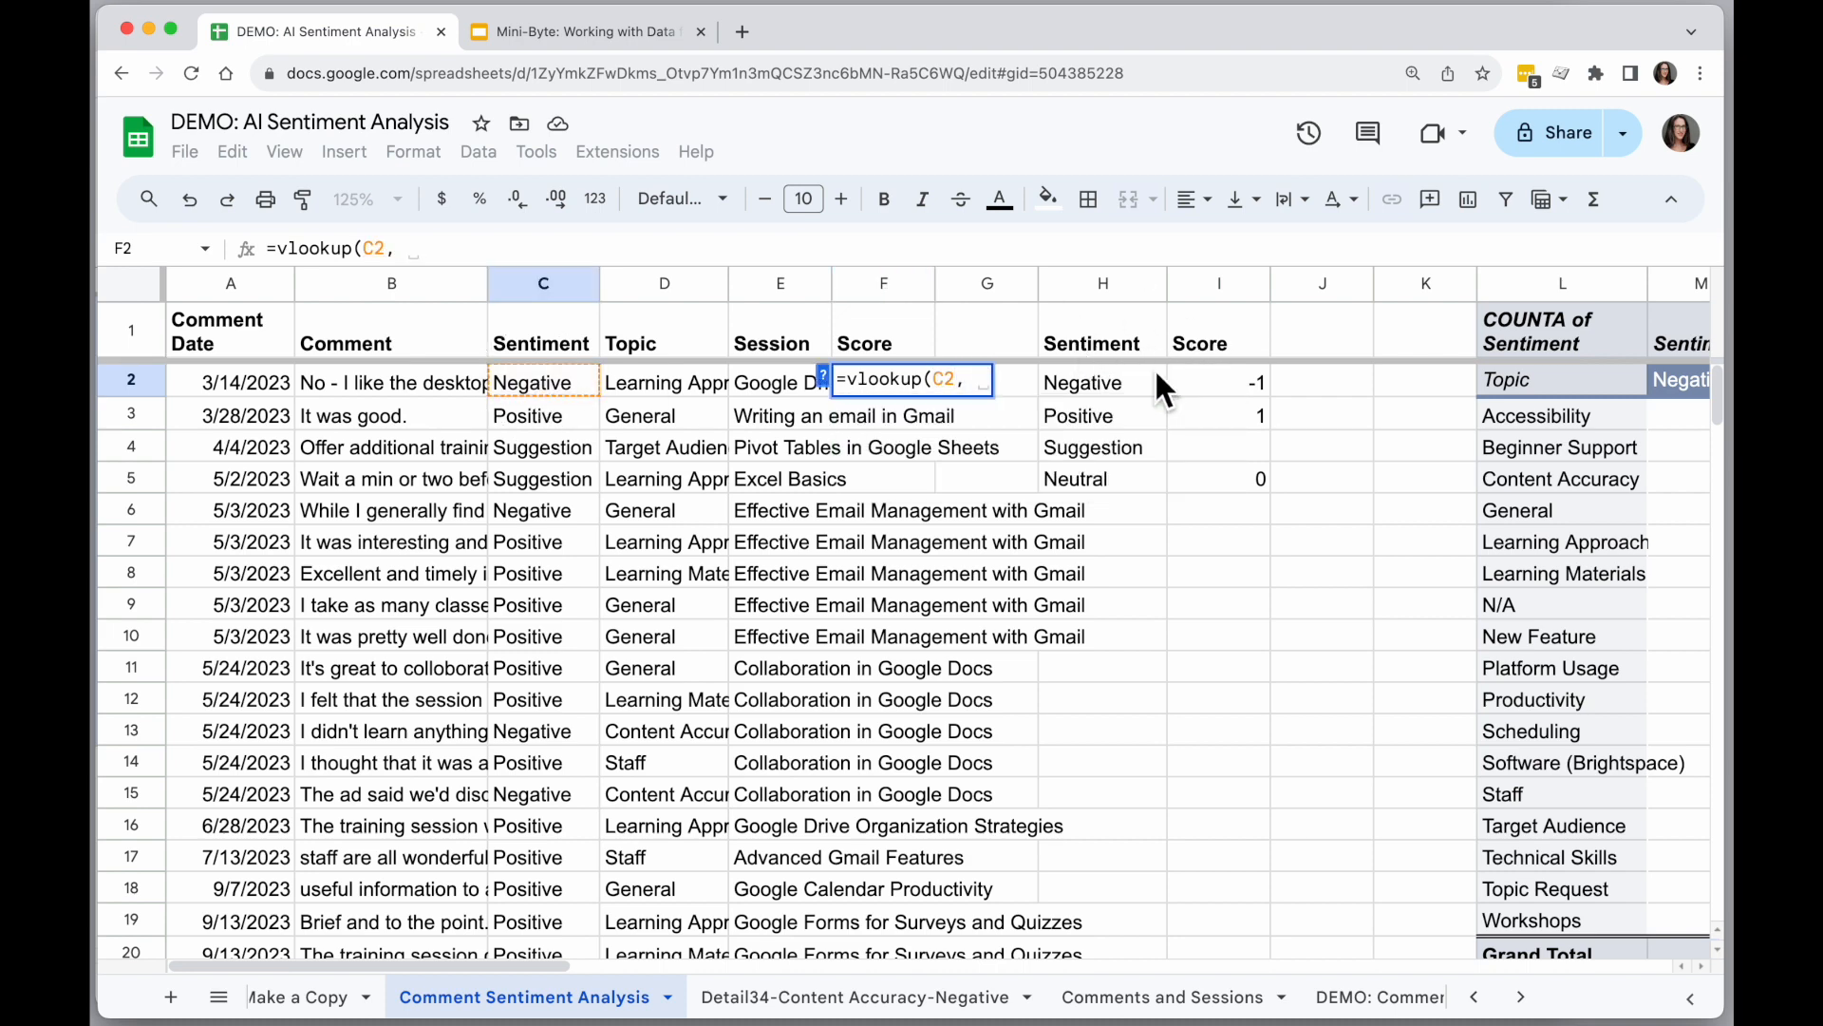
pyautogui.moveTo(1093, 329); pyautogui.dragTo(1232, 474)
pyautogui.write(',')
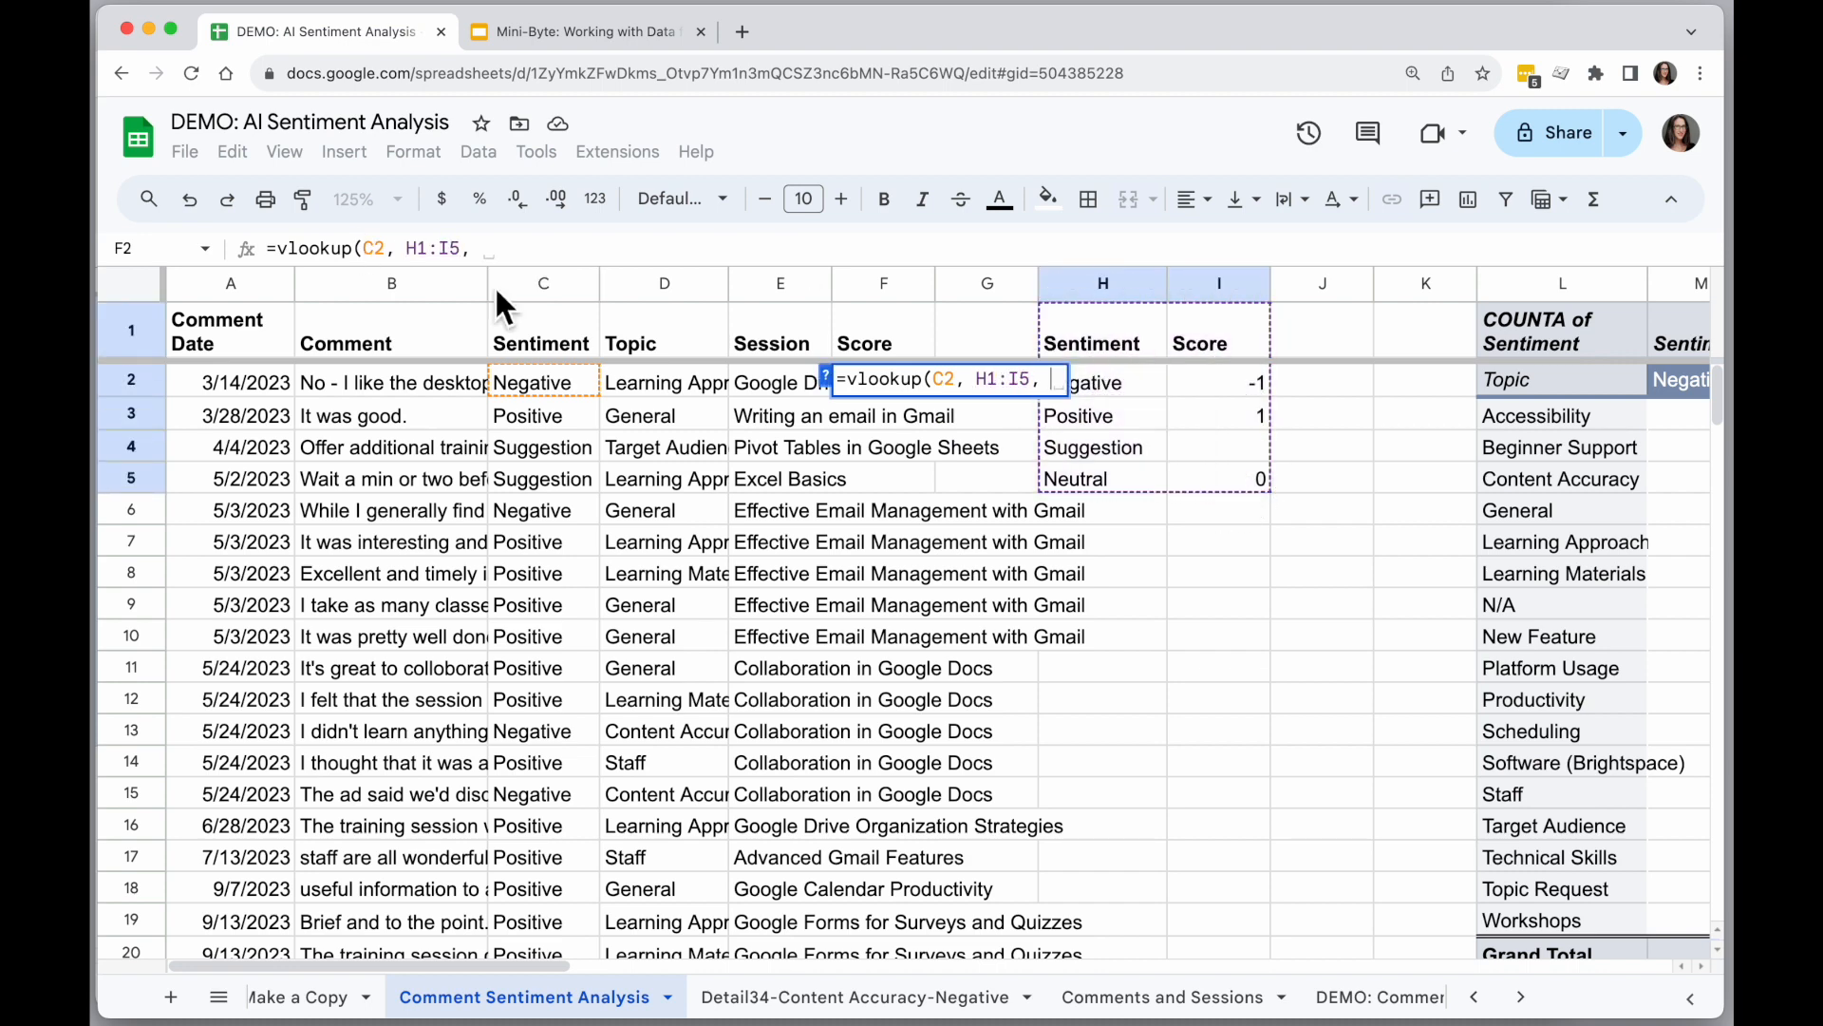
pyautogui.click(825, 376)
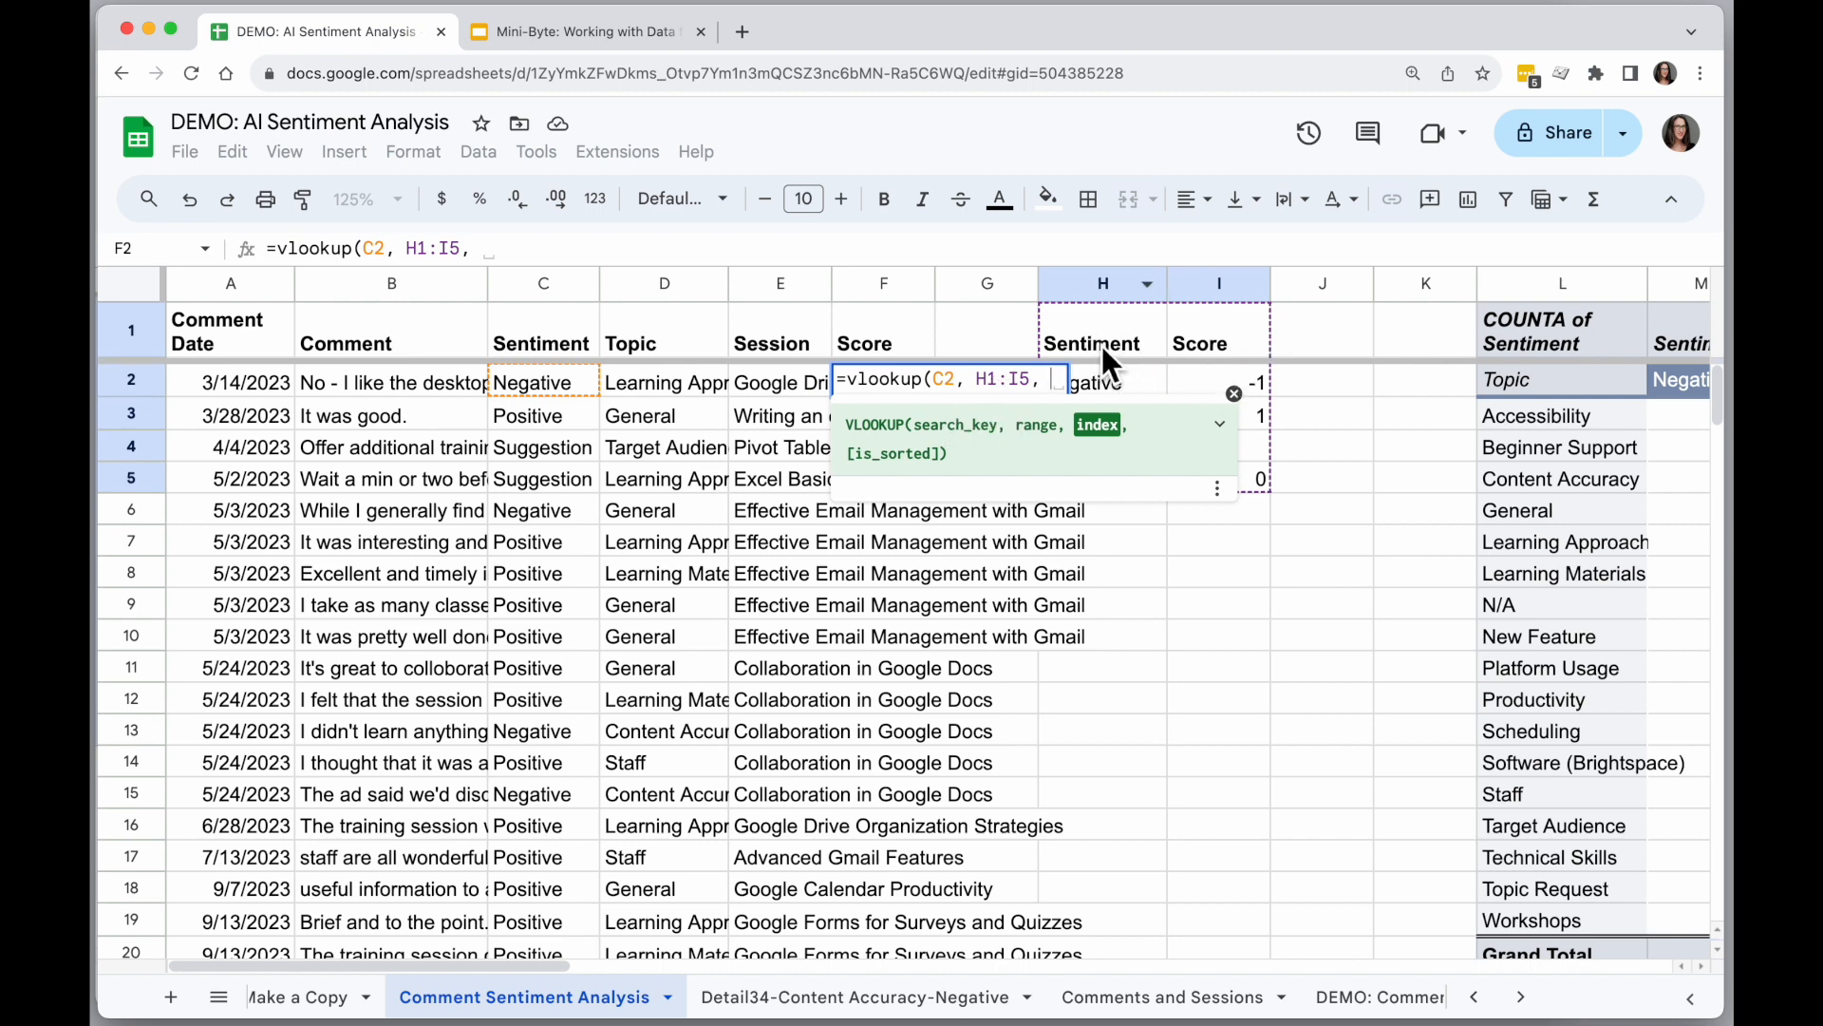
pyautogui.write('2, ')
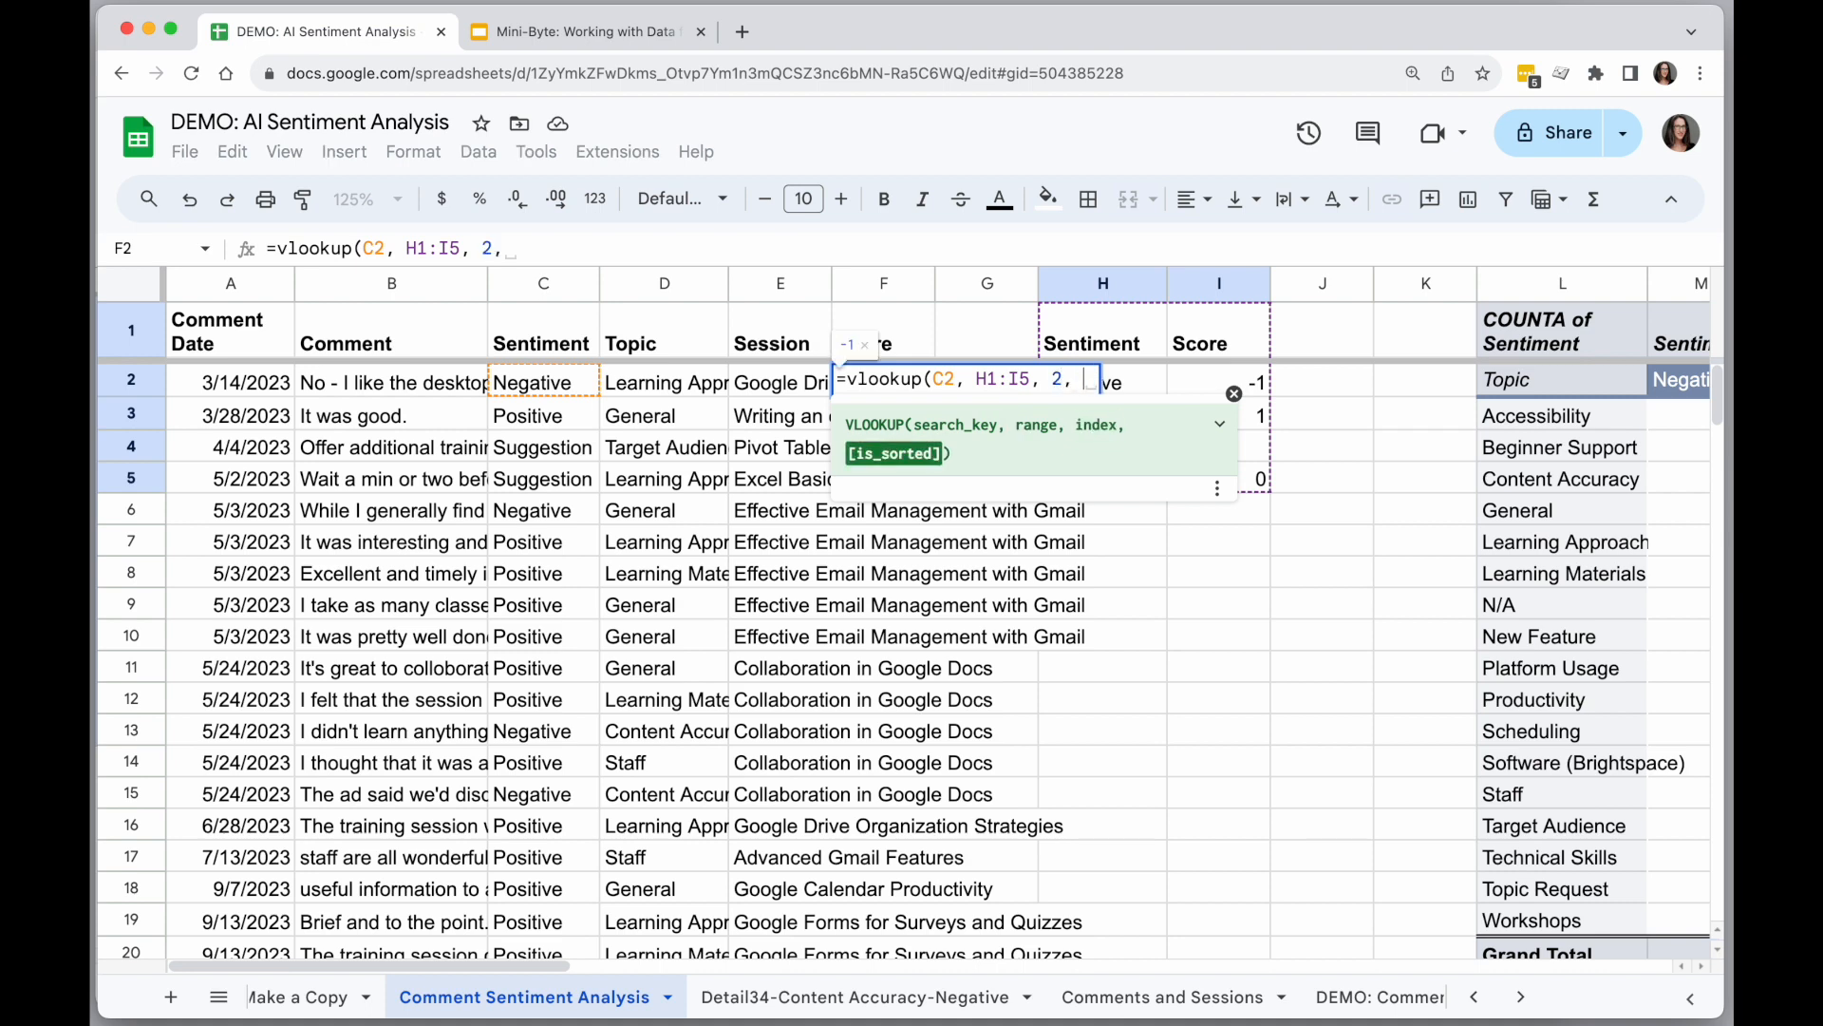
pyautogui.write('FALSE)')
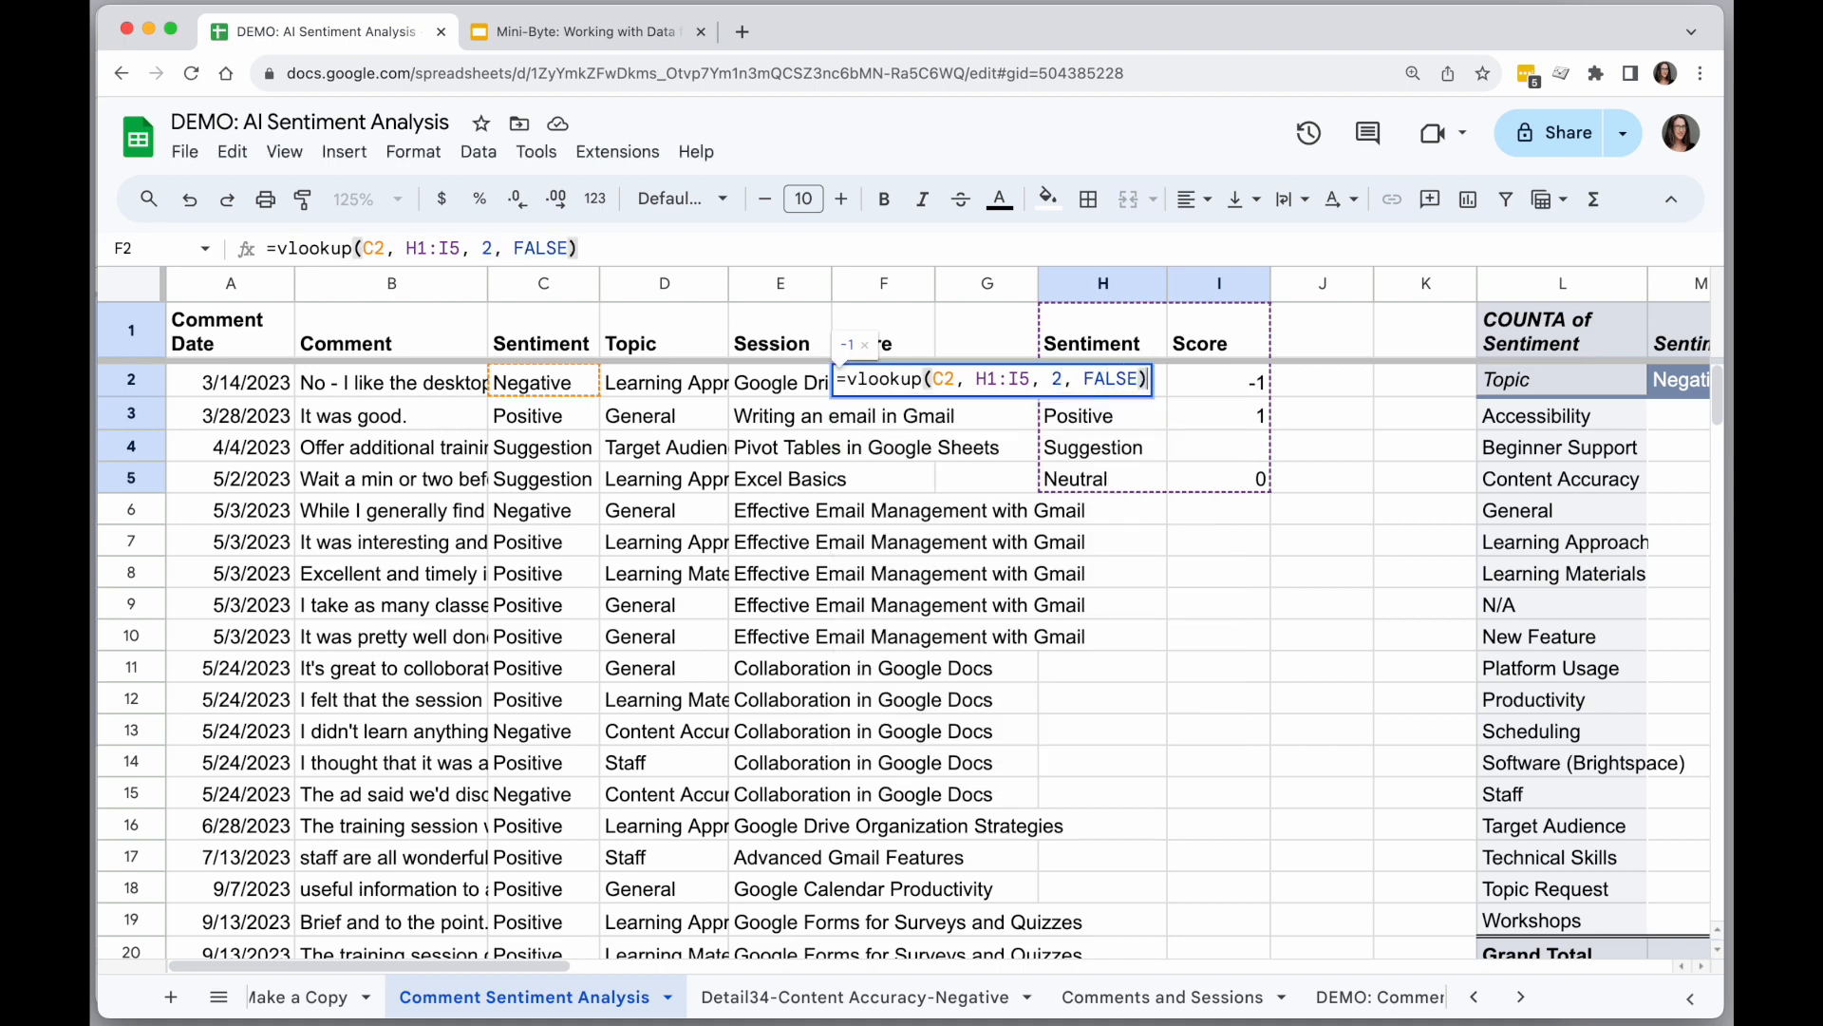
pyautogui.press('Return')
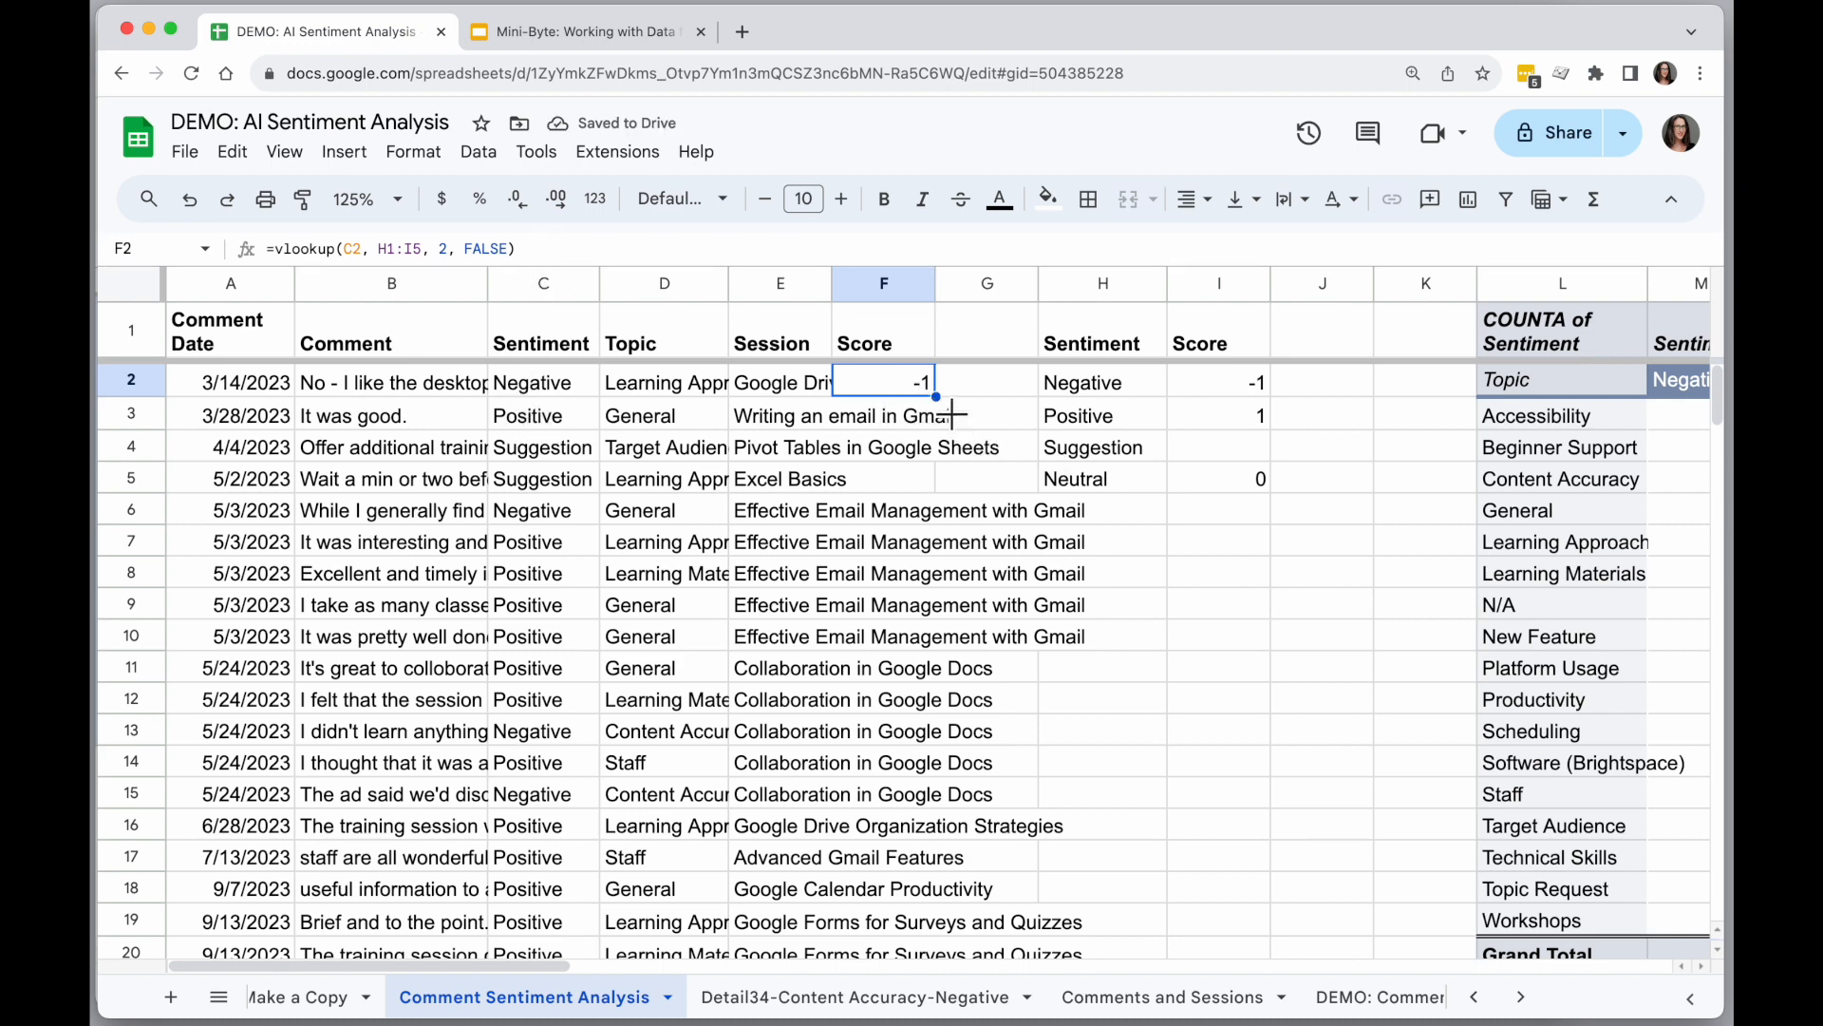
# Lock the lookup range rows in F2's formula as H$1:I$5 and fill the formula down column F.
pyautogui.moveTo(424, 254); pyautogui.dragTo(383, 261)
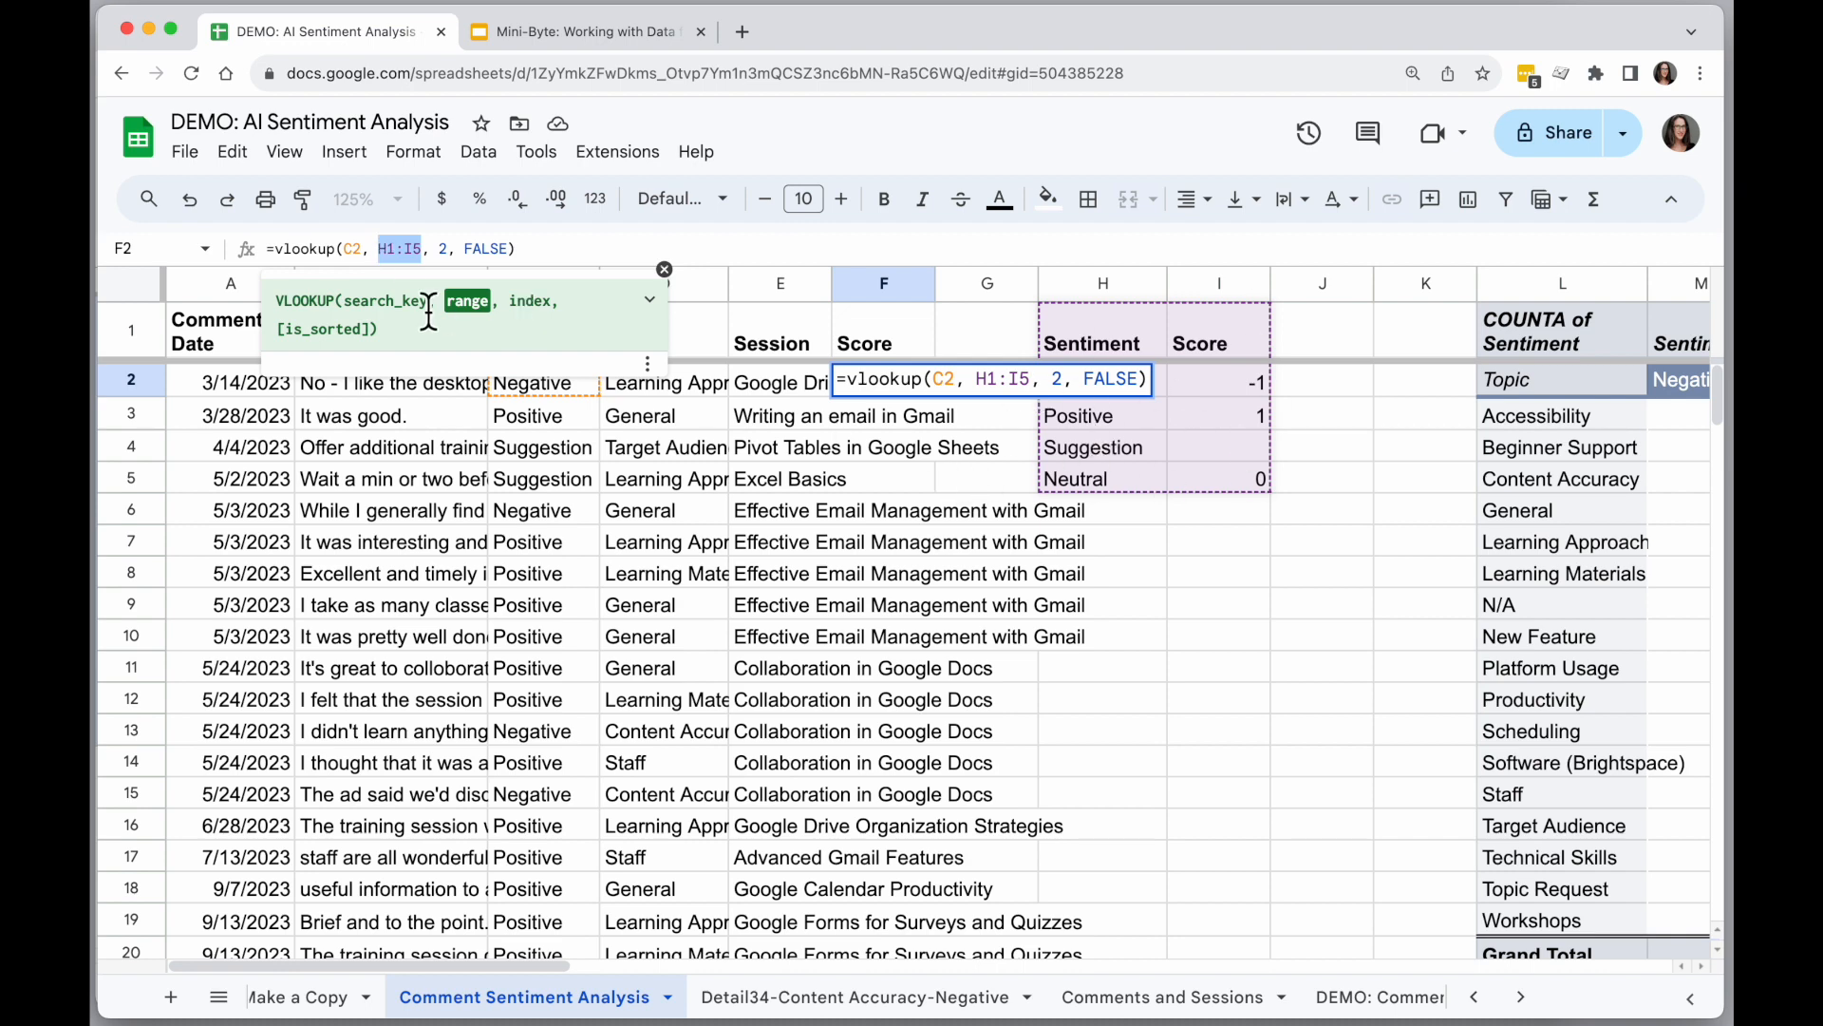
pyautogui.click(388, 257)
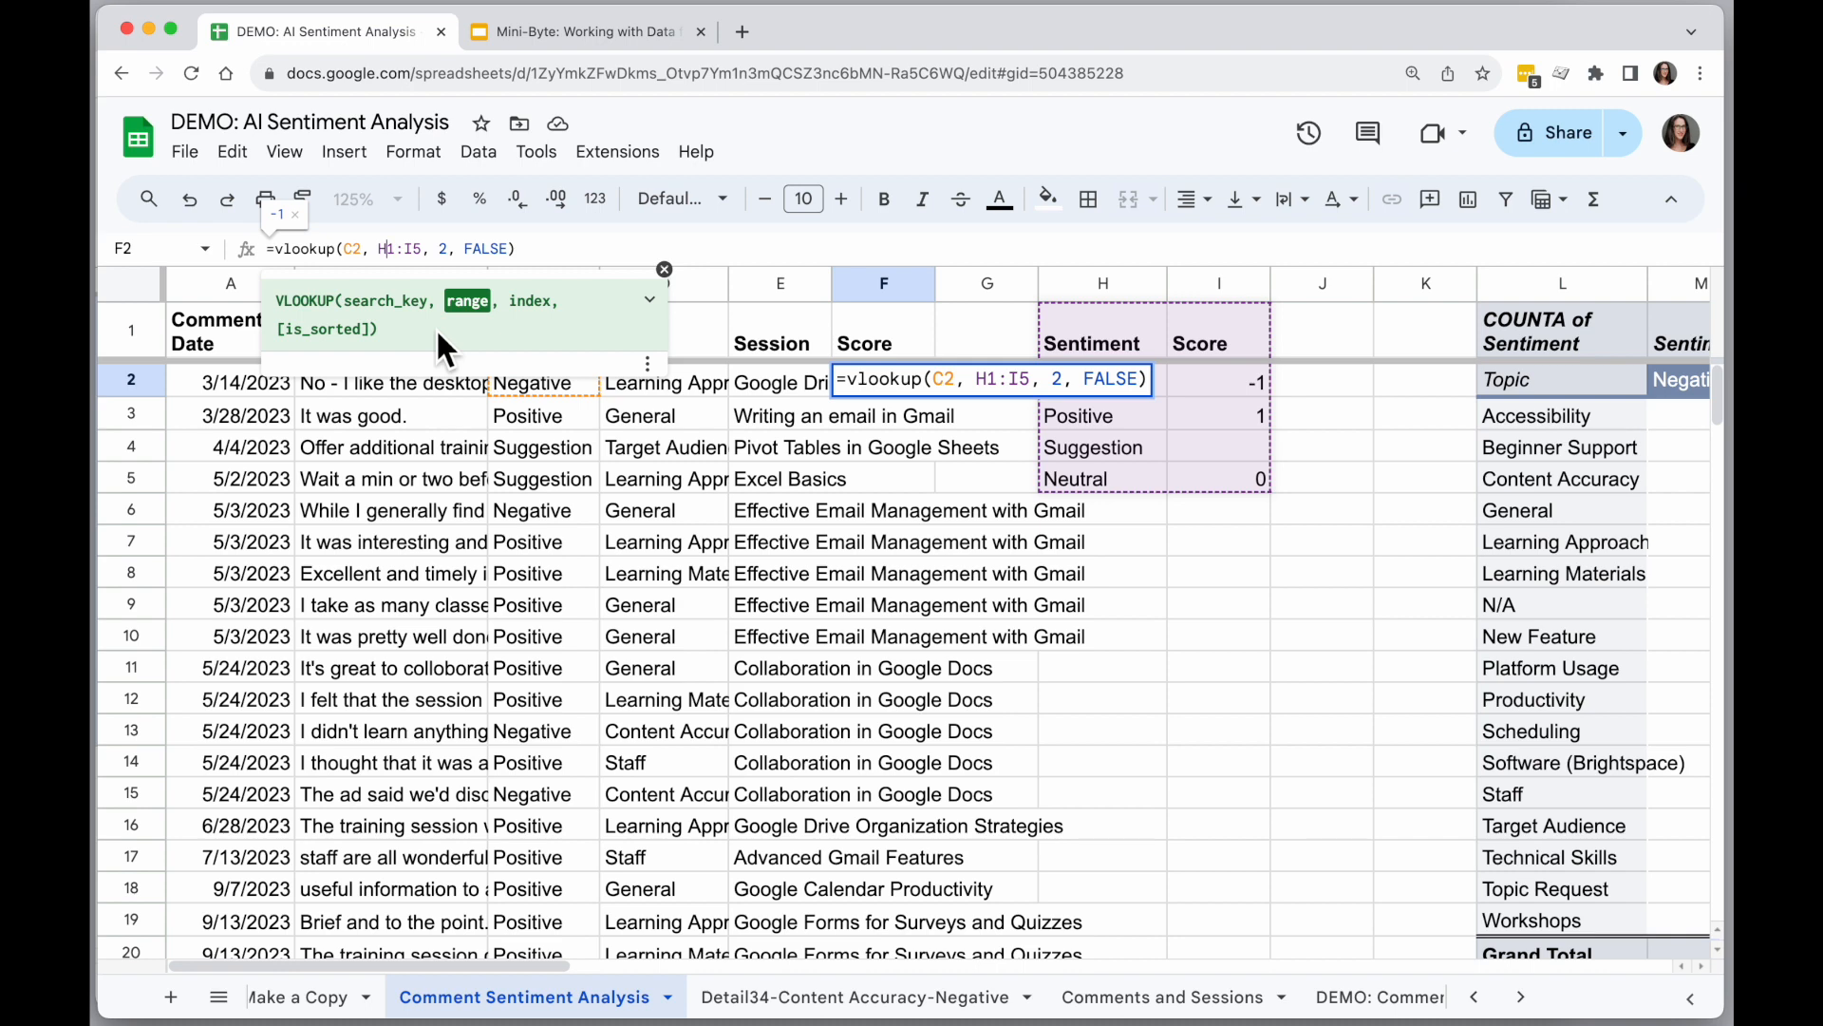
pyautogui.click(388, 249)
pyautogui.write('$')
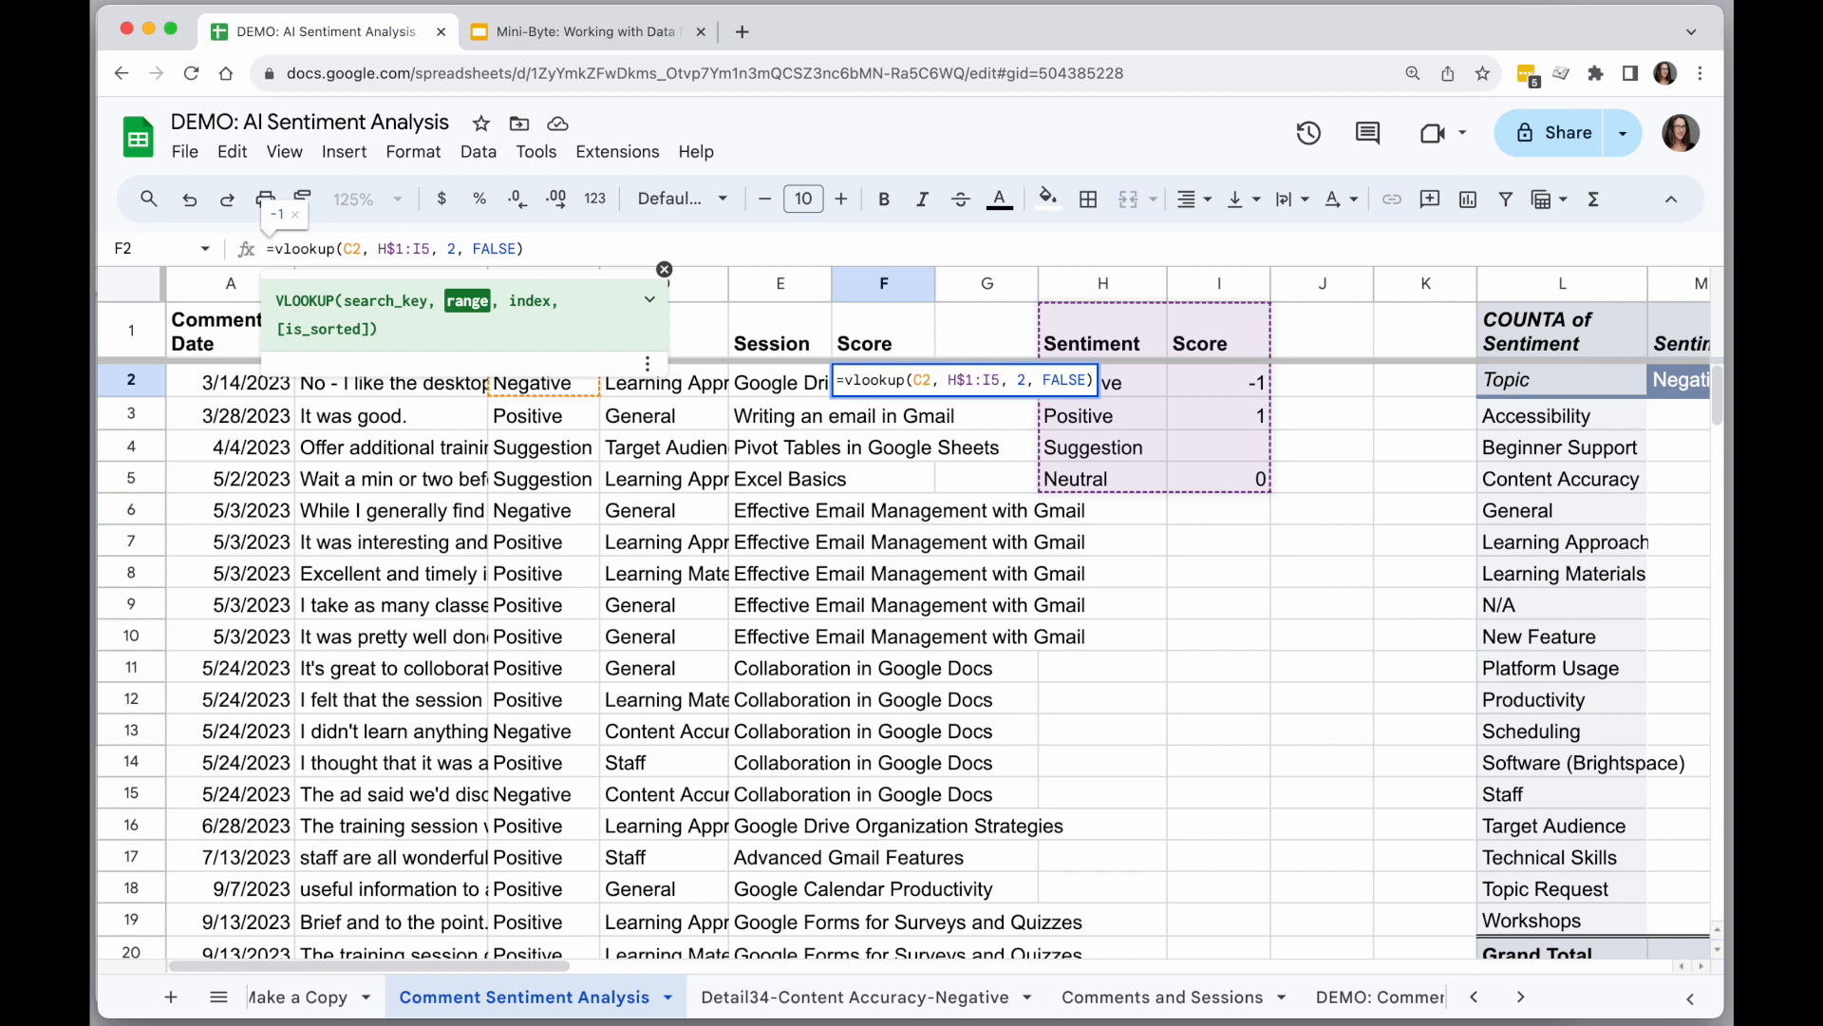
pyautogui.click(429, 250)
pyautogui.write('$')
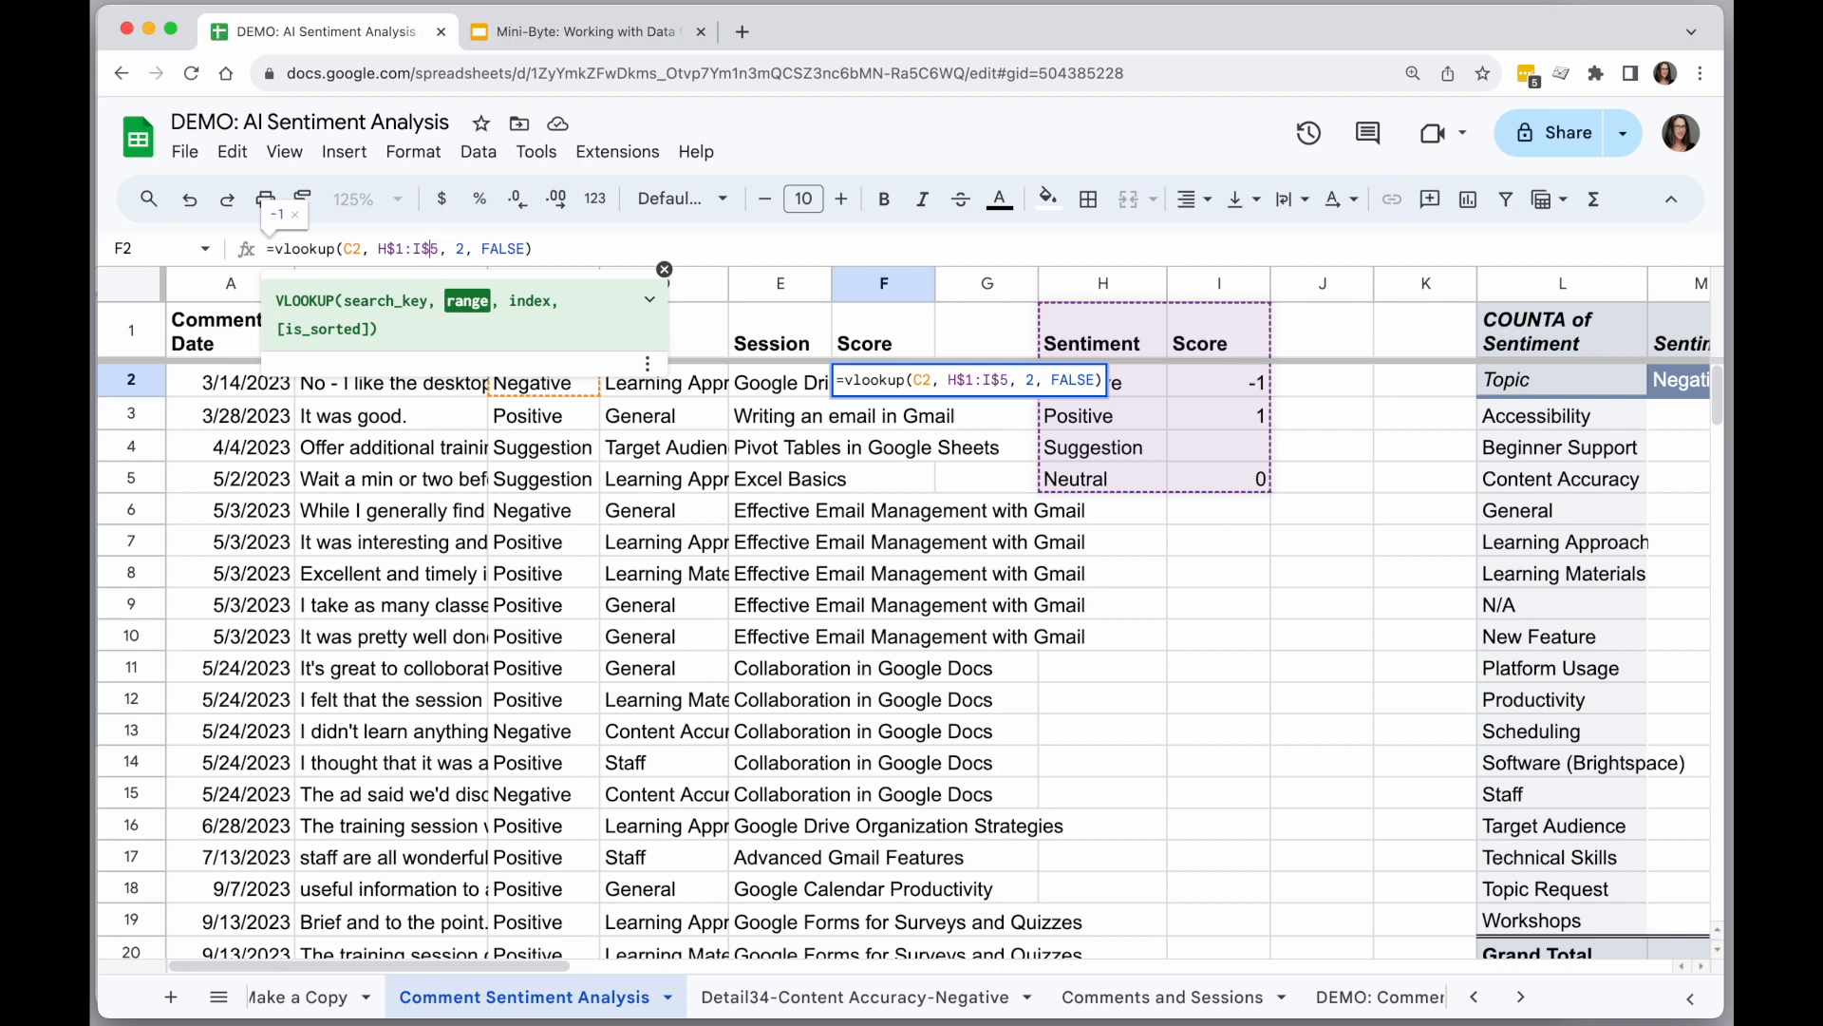
pyautogui.click(900, 379)
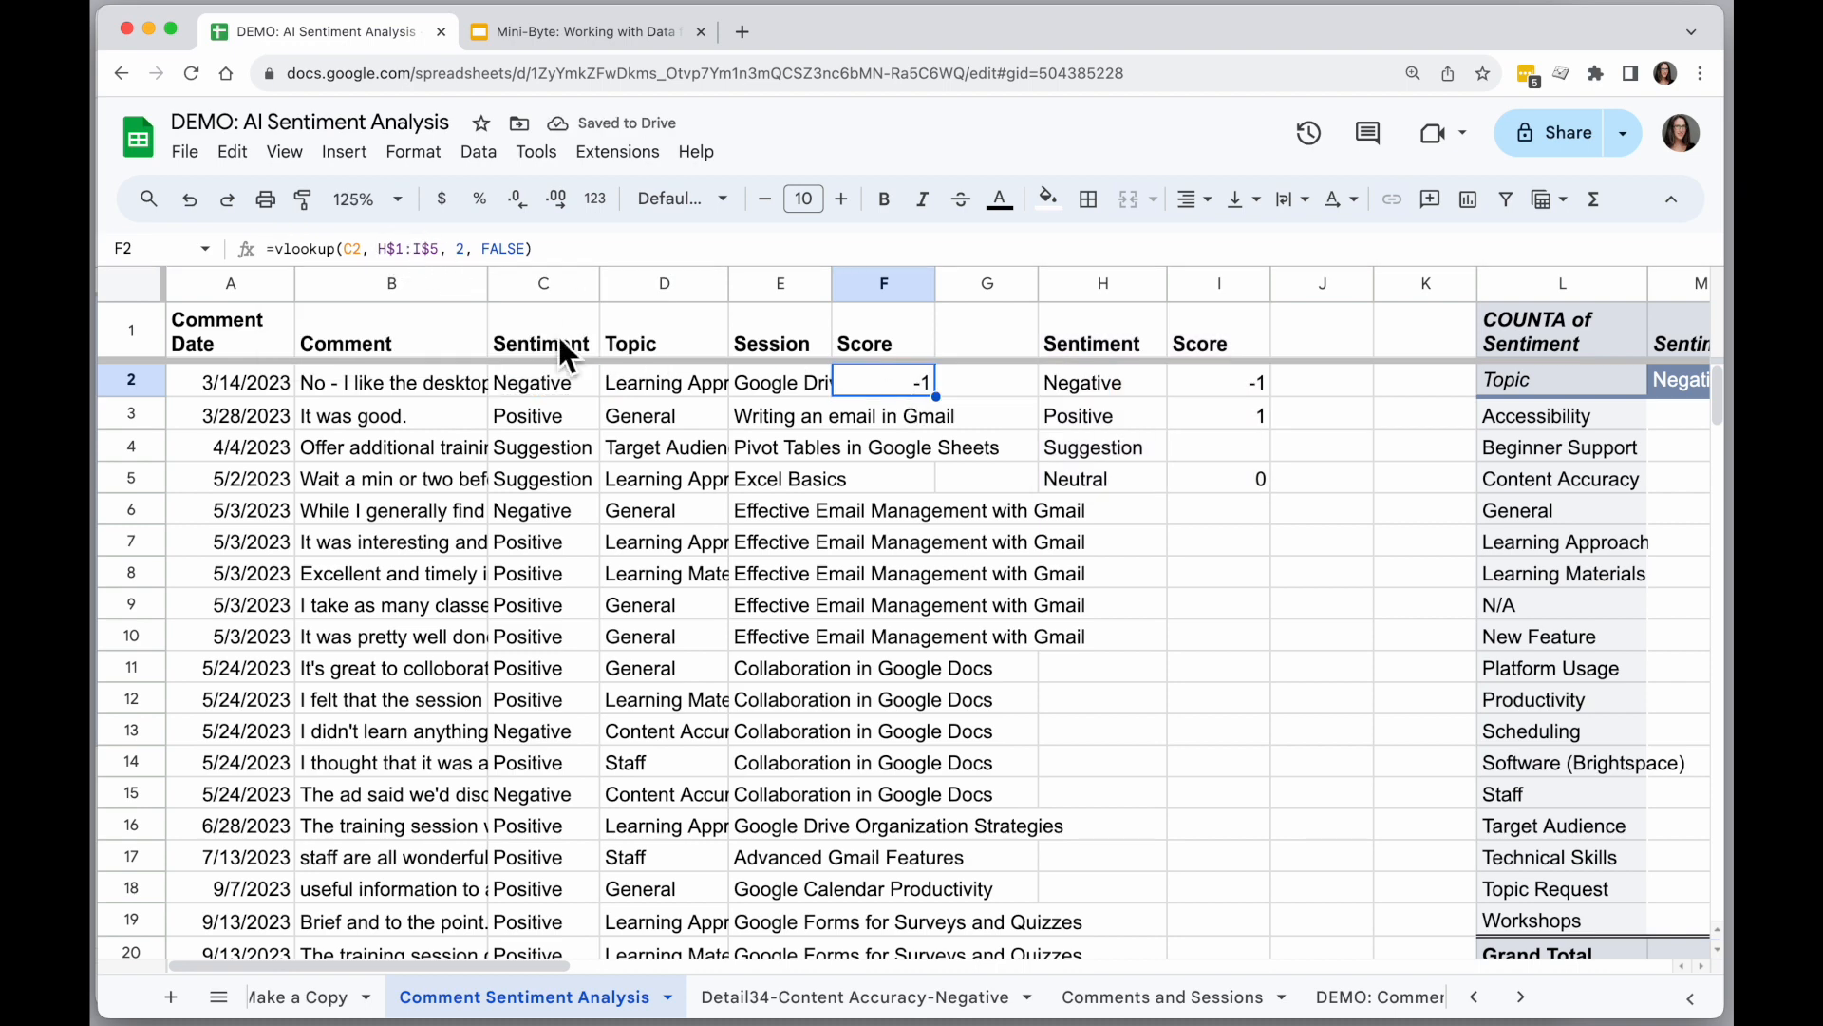
pyautogui.doubleClick(950, 411)
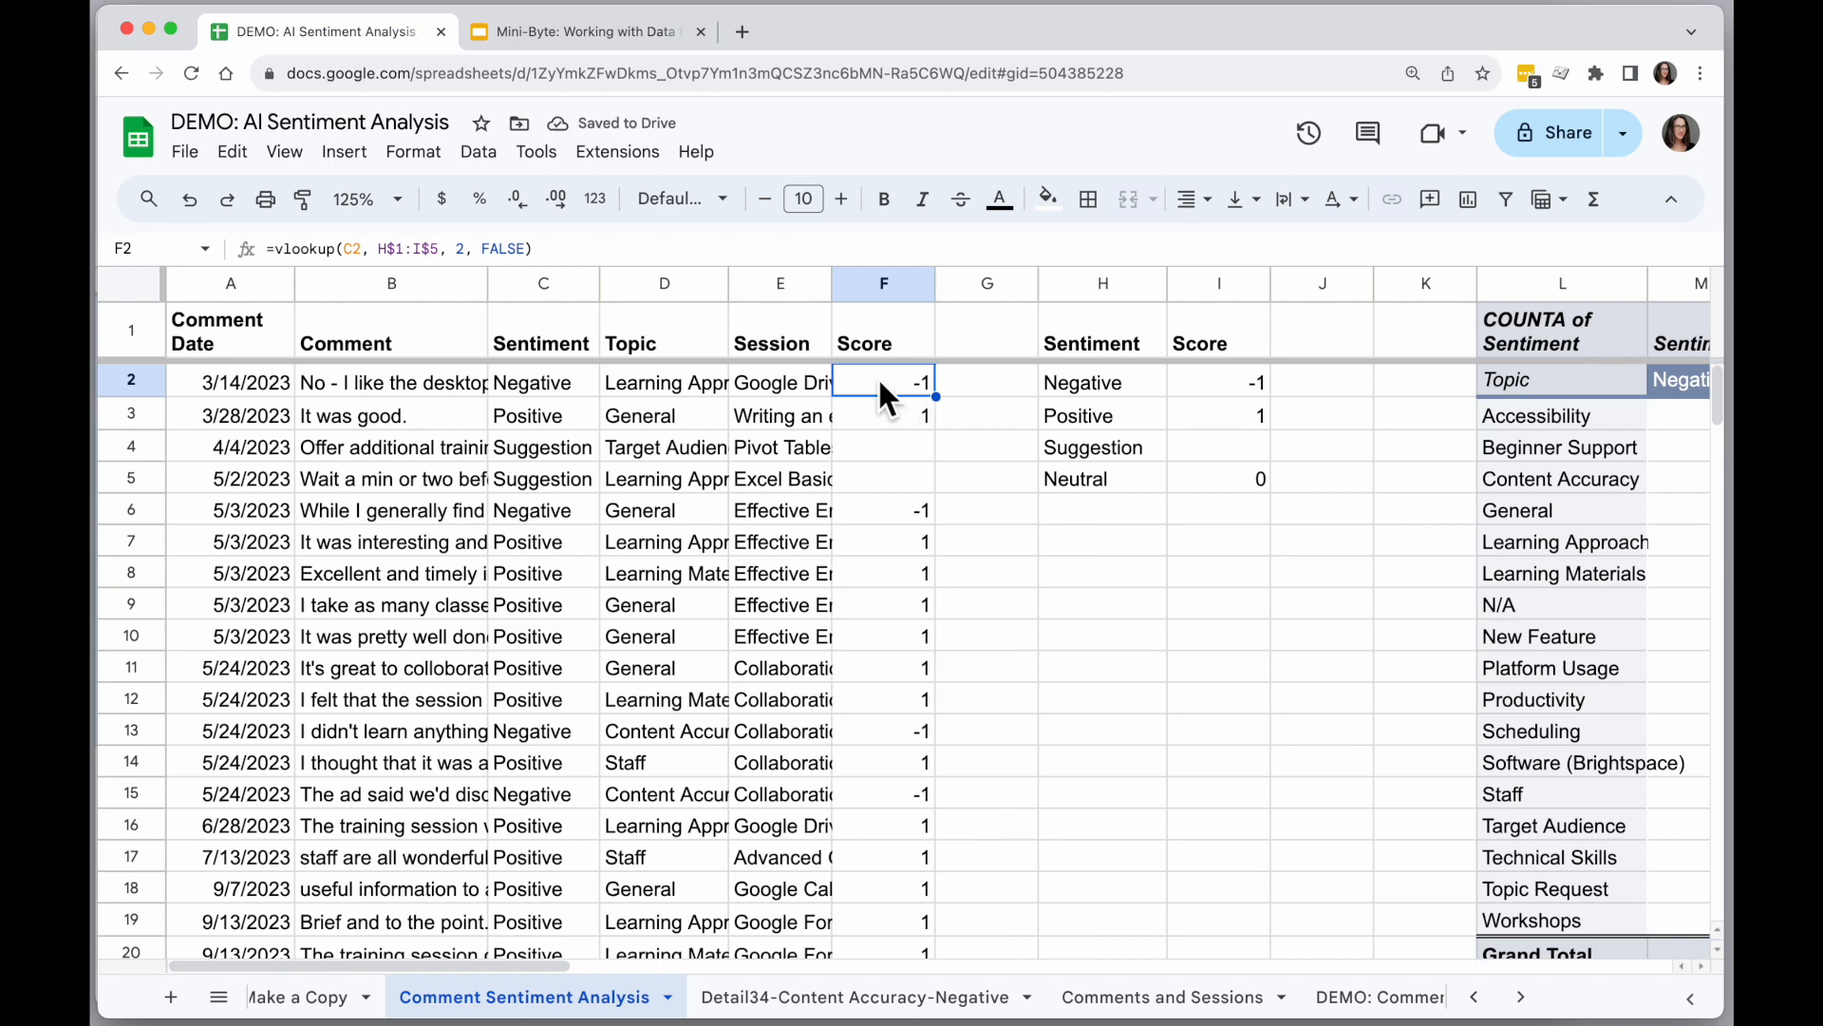
# Check the filled scores against their sentiments down the sheet, including the Suggestion comments in rows 51 and 81.
pyautogui.scroll(-9, 872, 550)
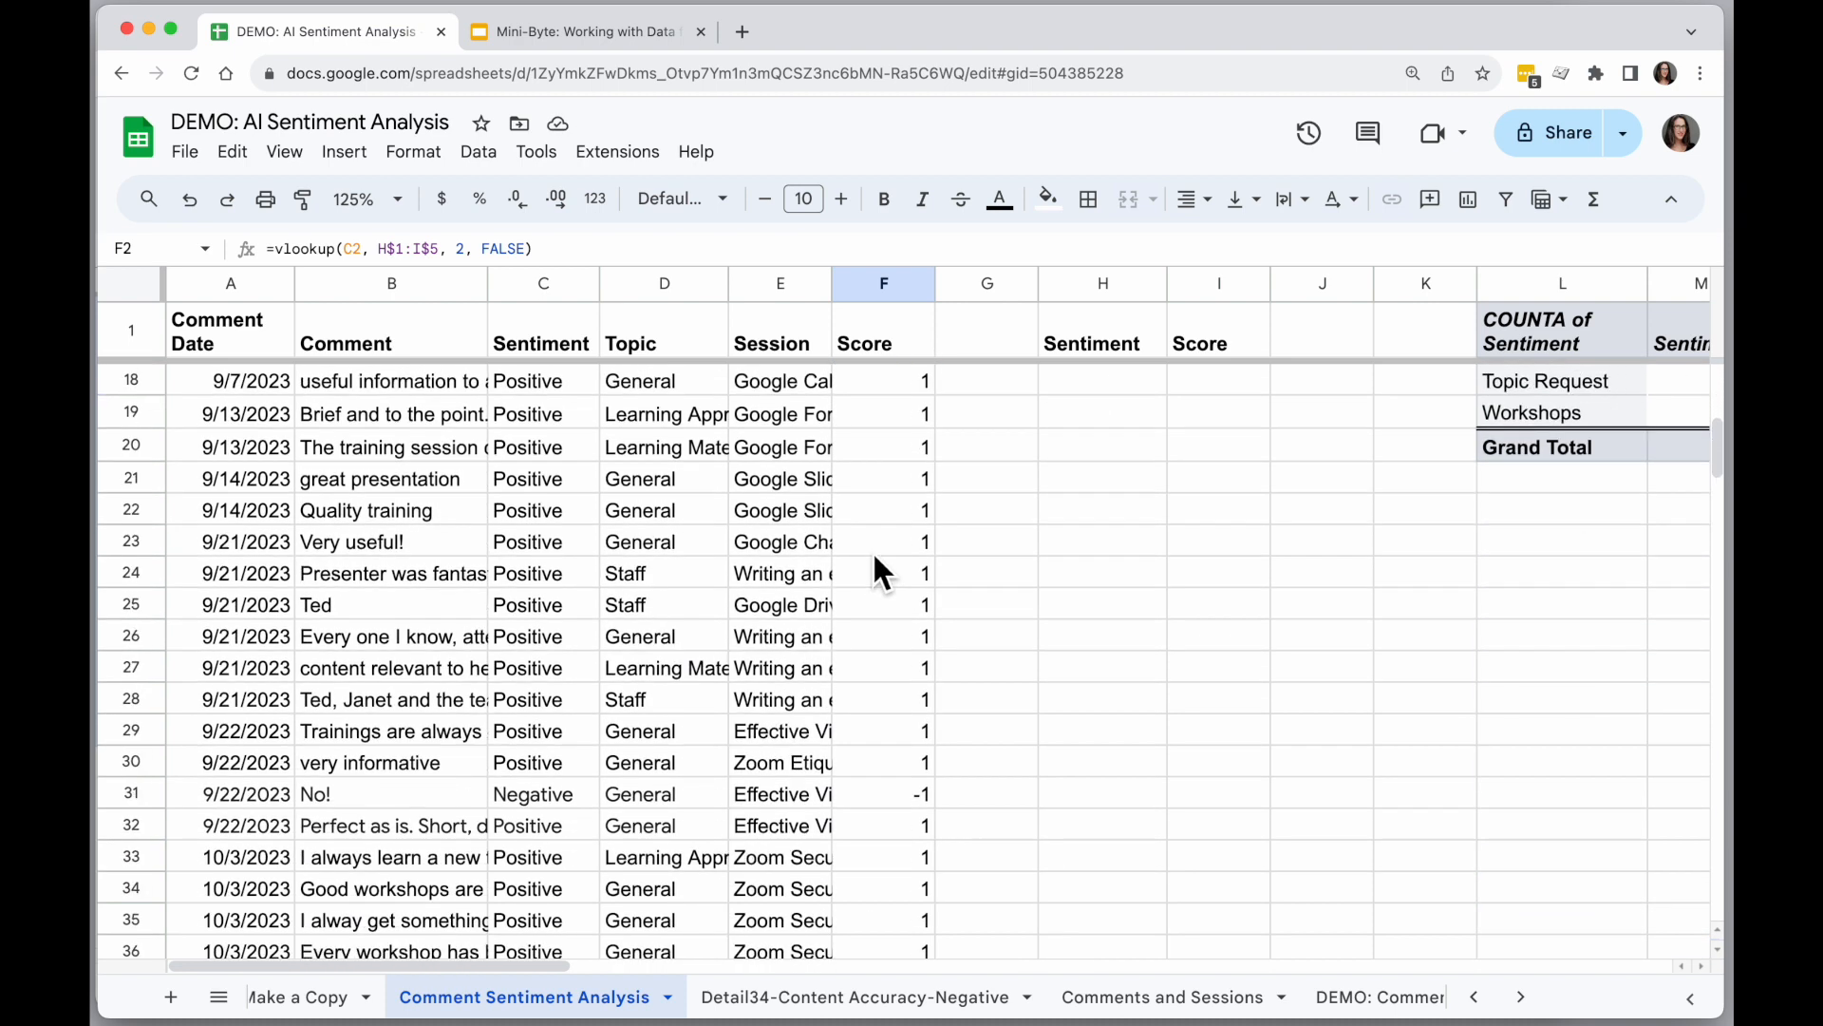
pyautogui.scroll(-5, 872, 549)
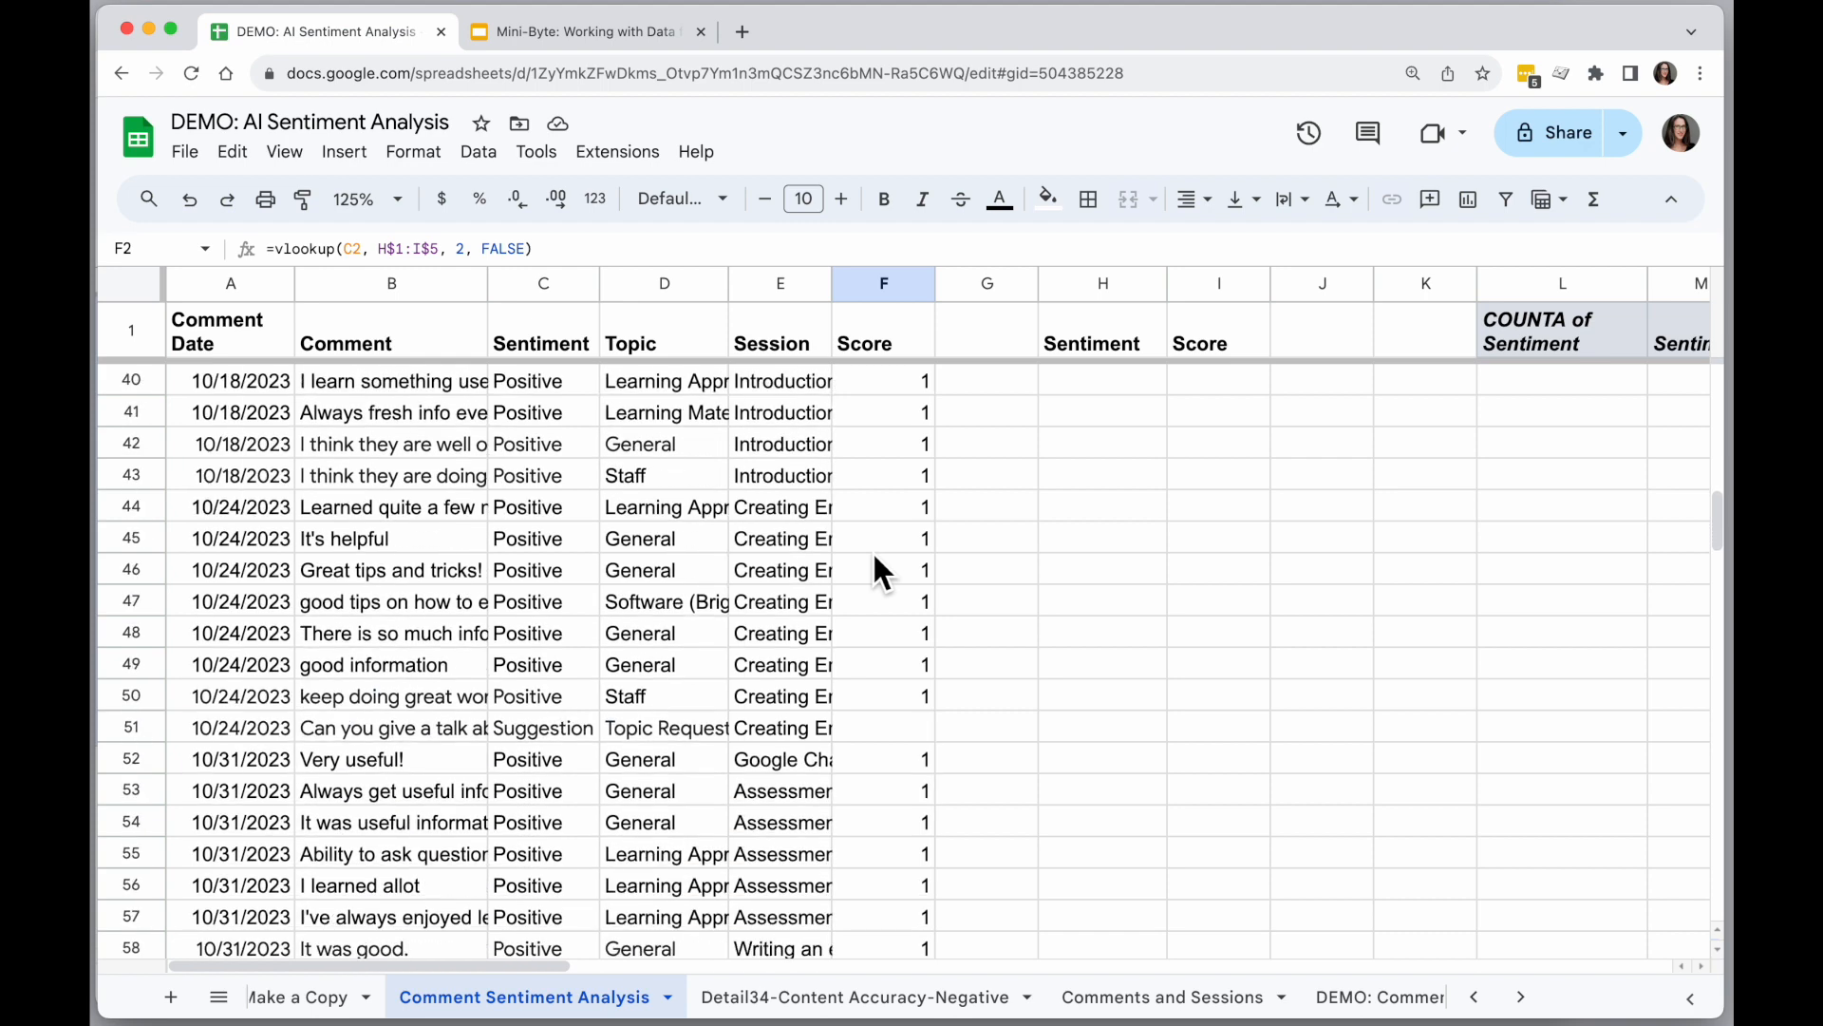
pyautogui.click(908, 636)
pyautogui.click(548, 633)
pyautogui.click(895, 634)
pyautogui.scroll(-1, 896, 627)
pyautogui.scroll(-9, 896, 629)
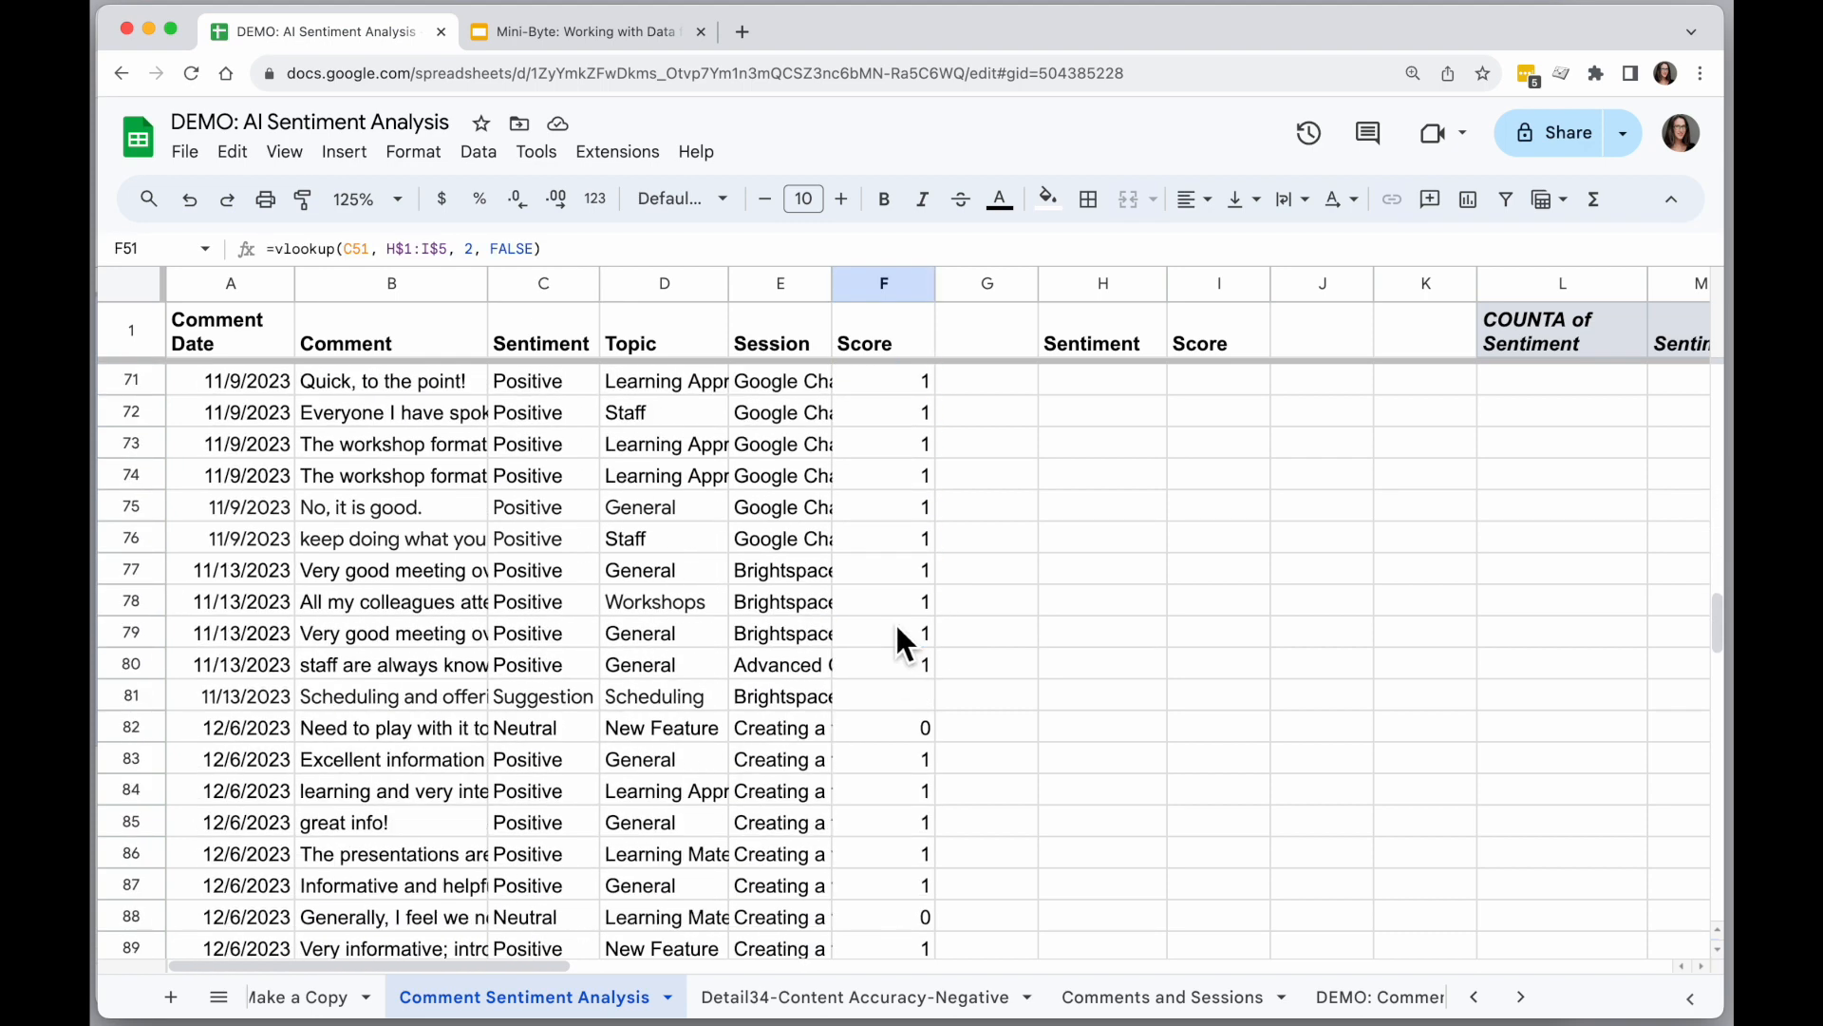
pyautogui.click(556, 667)
pyautogui.click(904, 639)
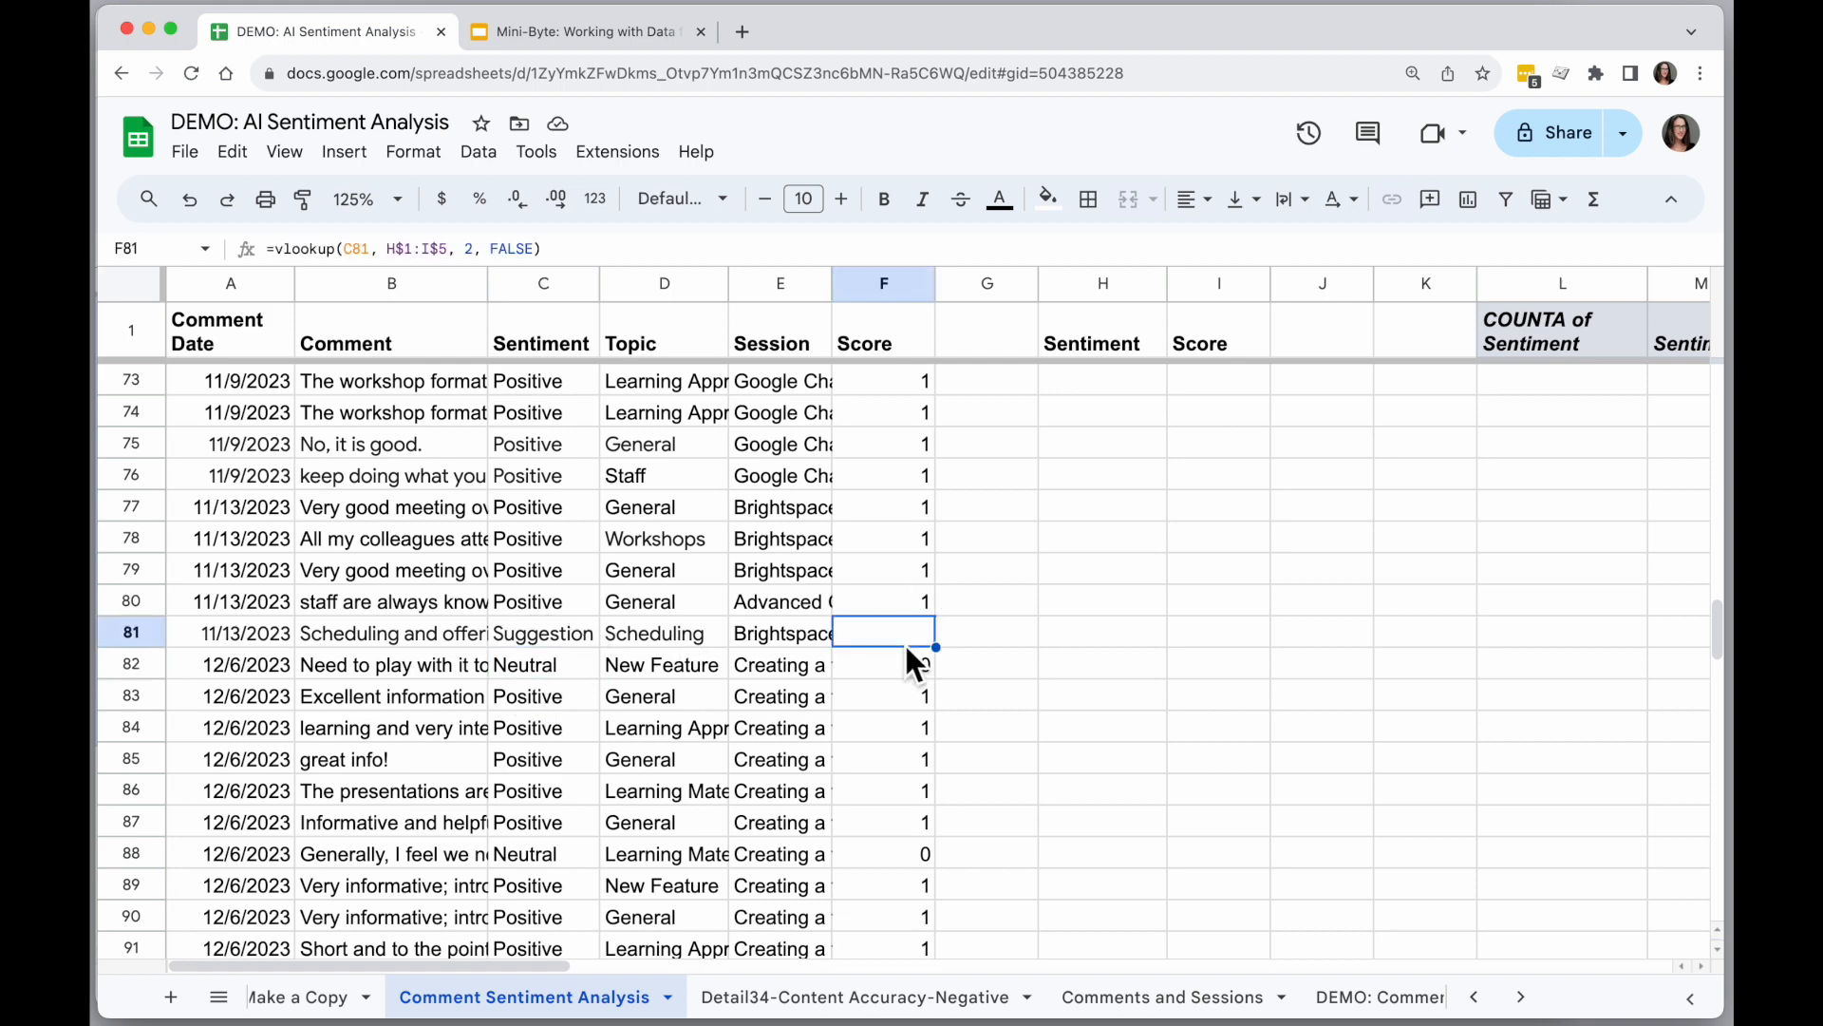
pyautogui.scroll(20, 898, 658)
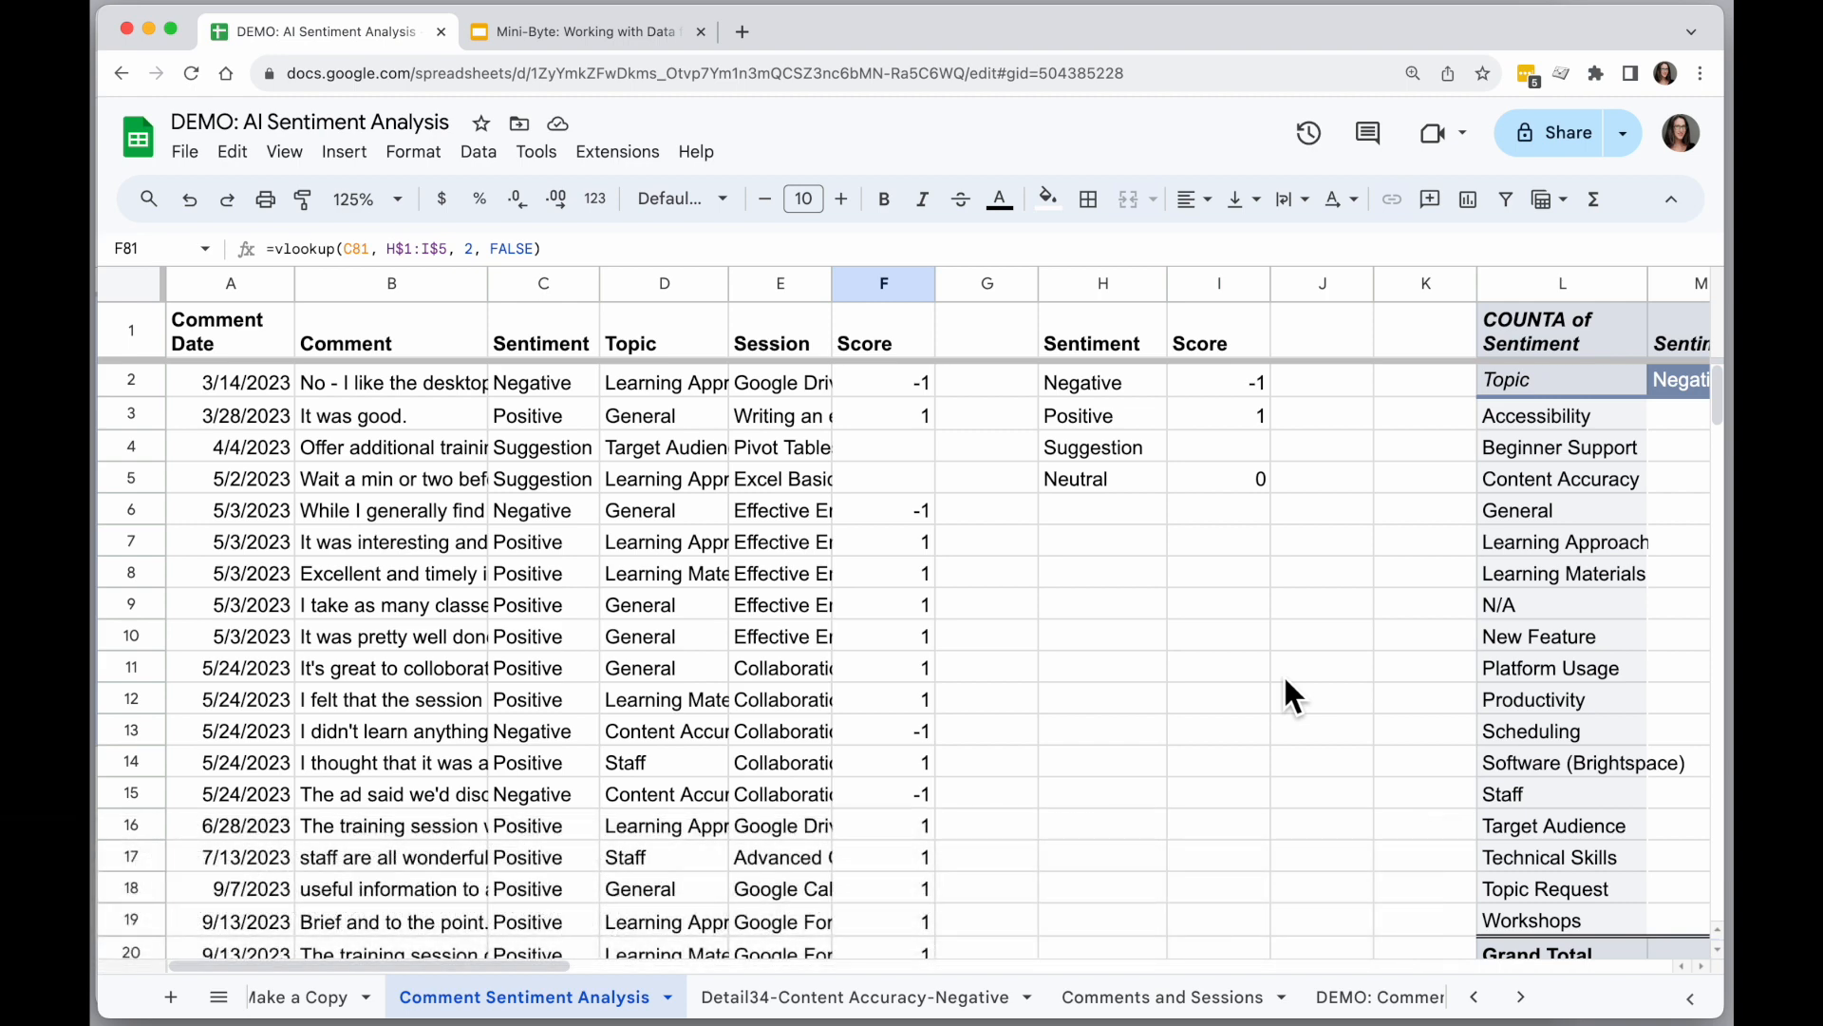
# Select the whole Score column F and view its average in the quick summary of the selection.
pyautogui.click(875, 283)
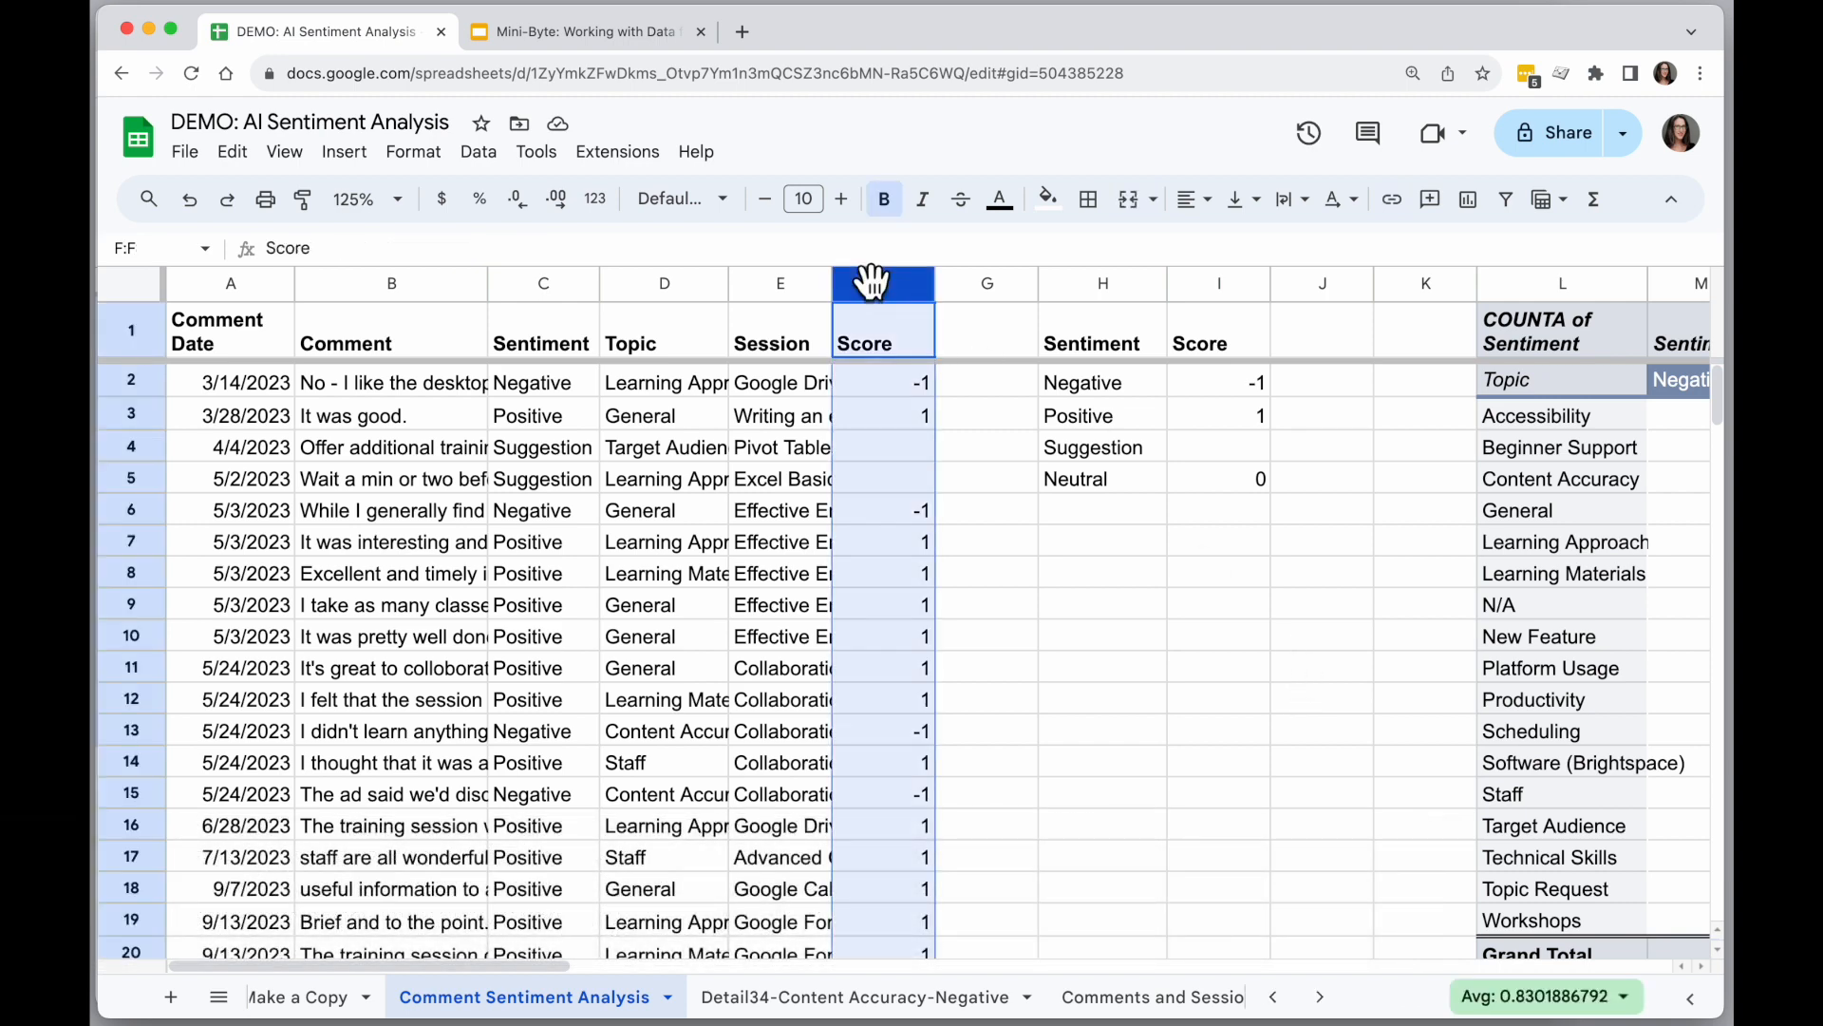
pyautogui.click(1620, 996)
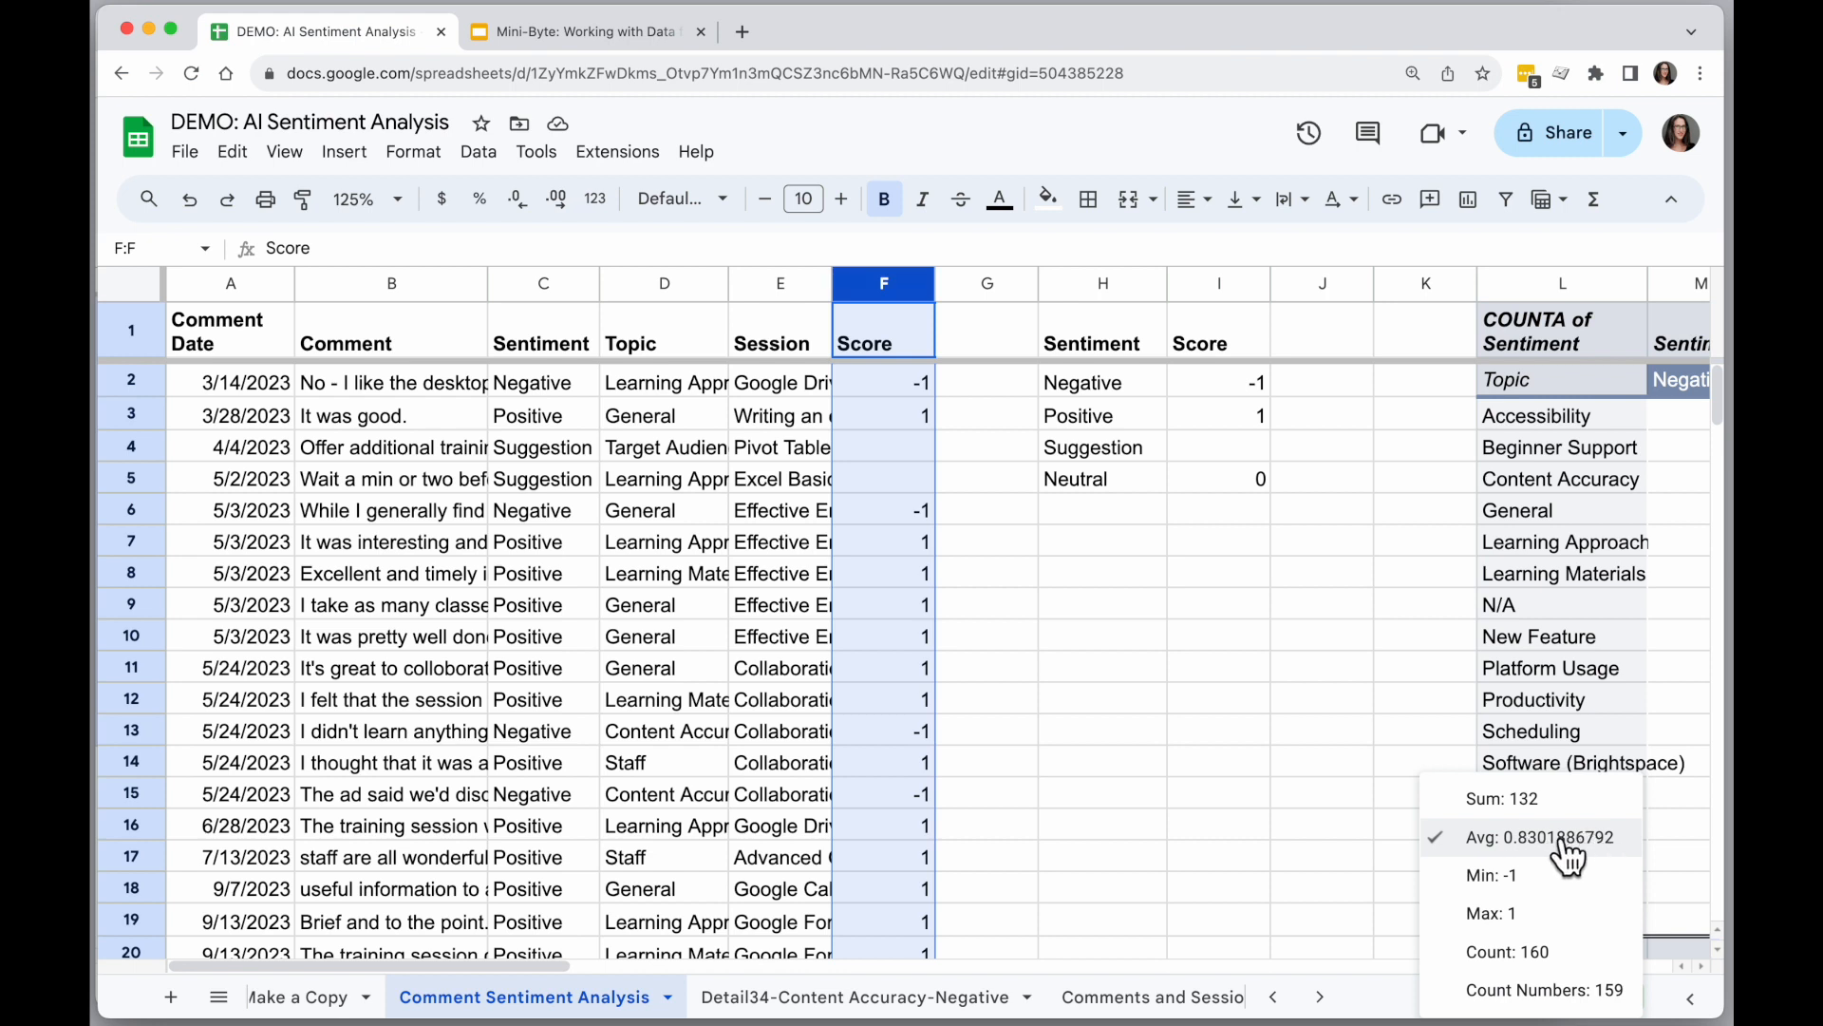
pyautogui.click(1562, 843)
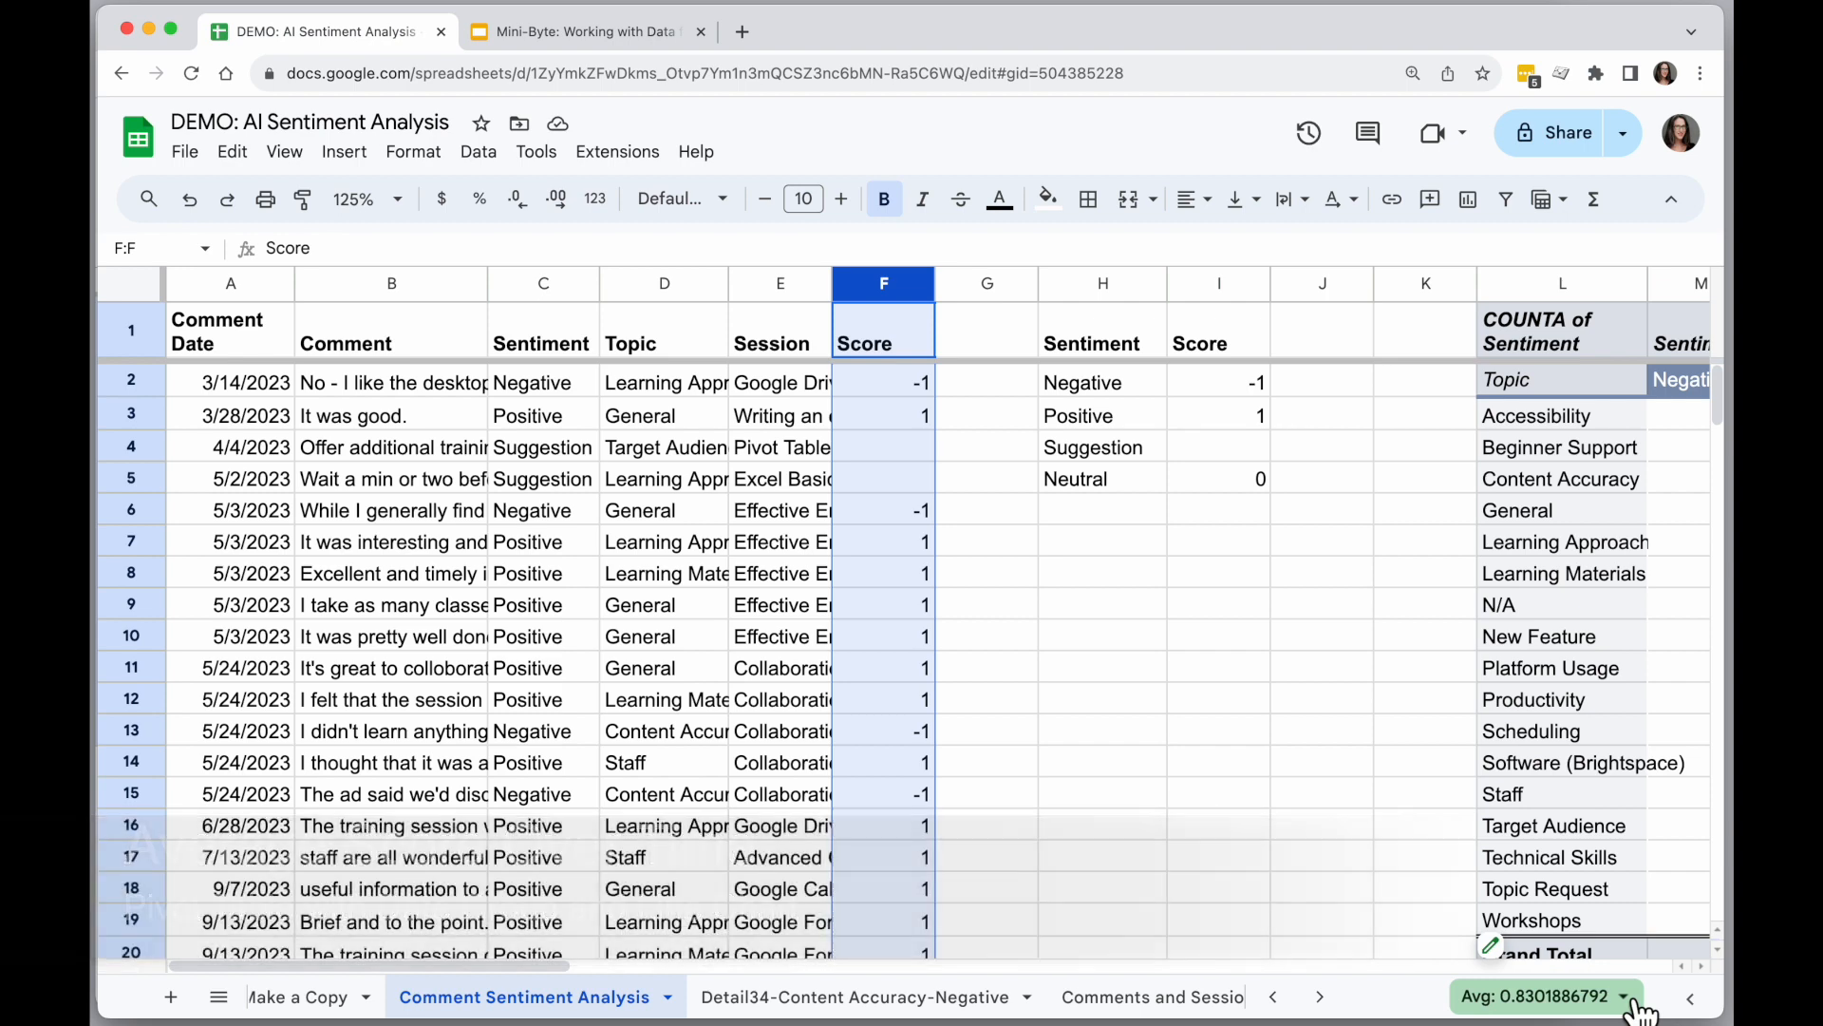
# Create a pivot table from columns A:F, placed on the existing sheet at cell S1.
pyautogui.click(215, 279)
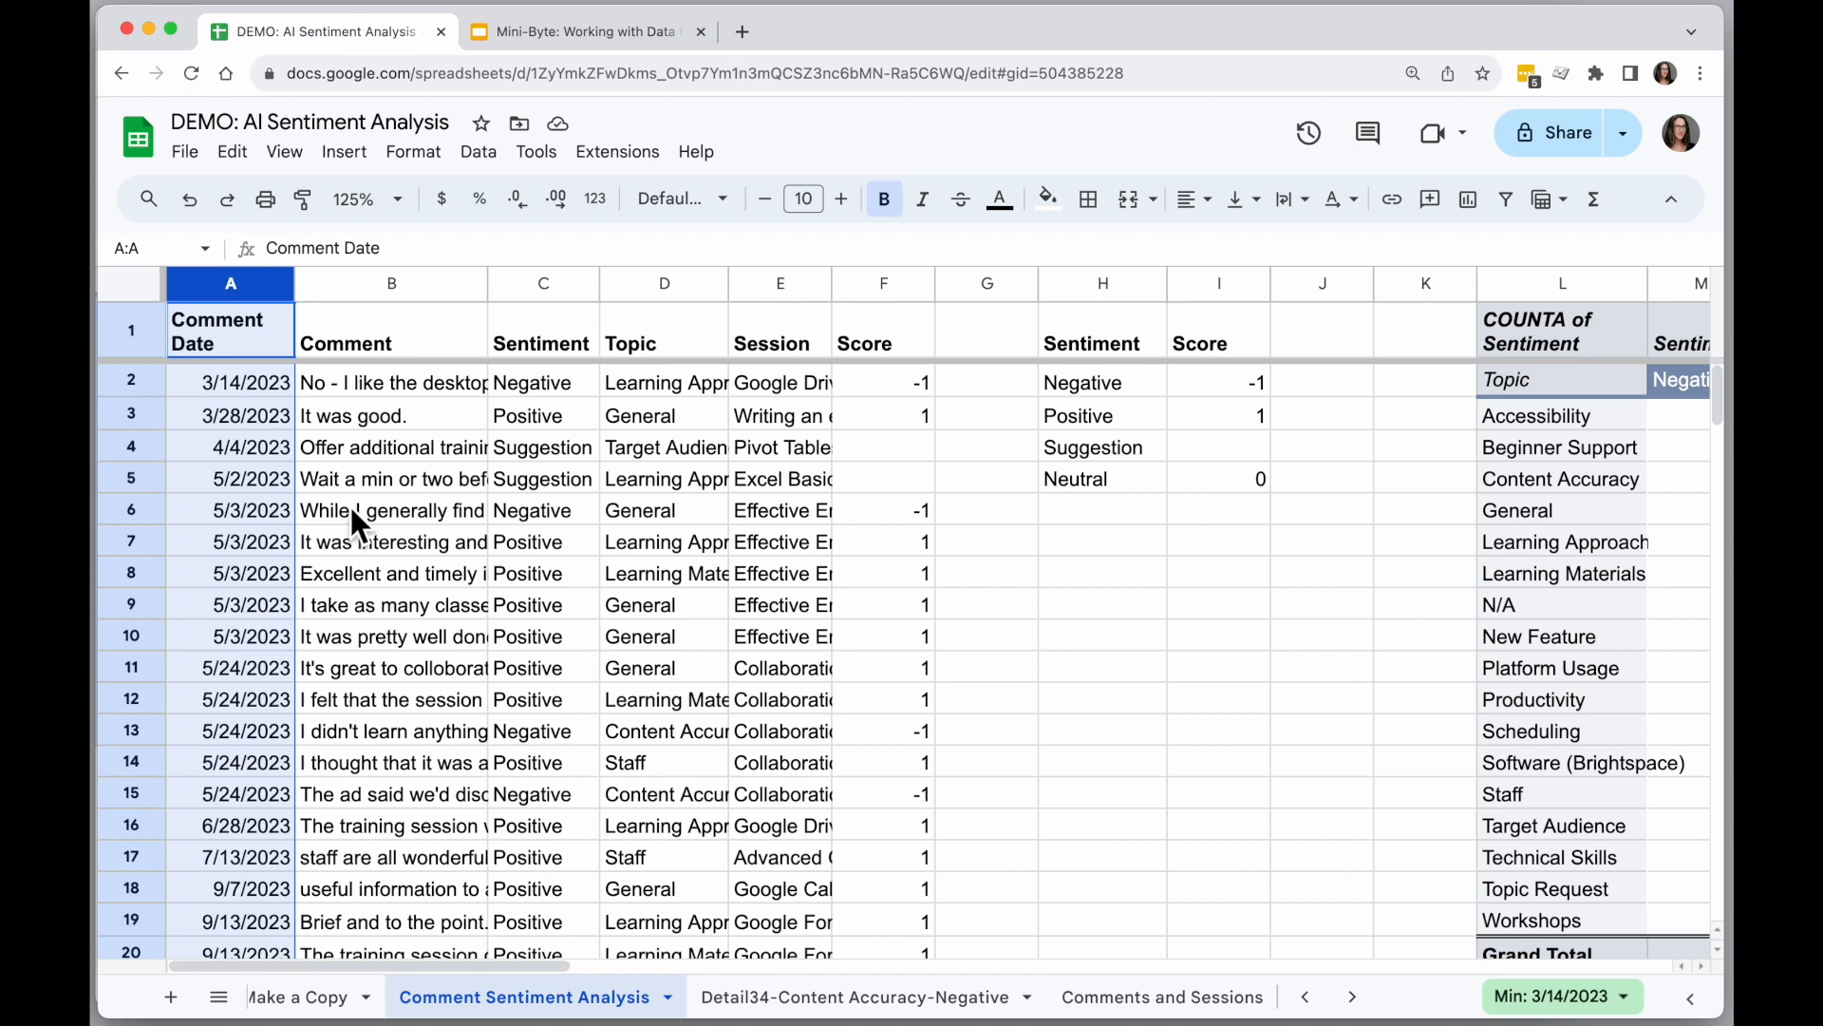
pyautogui.moveTo(853, 292); pyautogui.dragTo(236, 284)
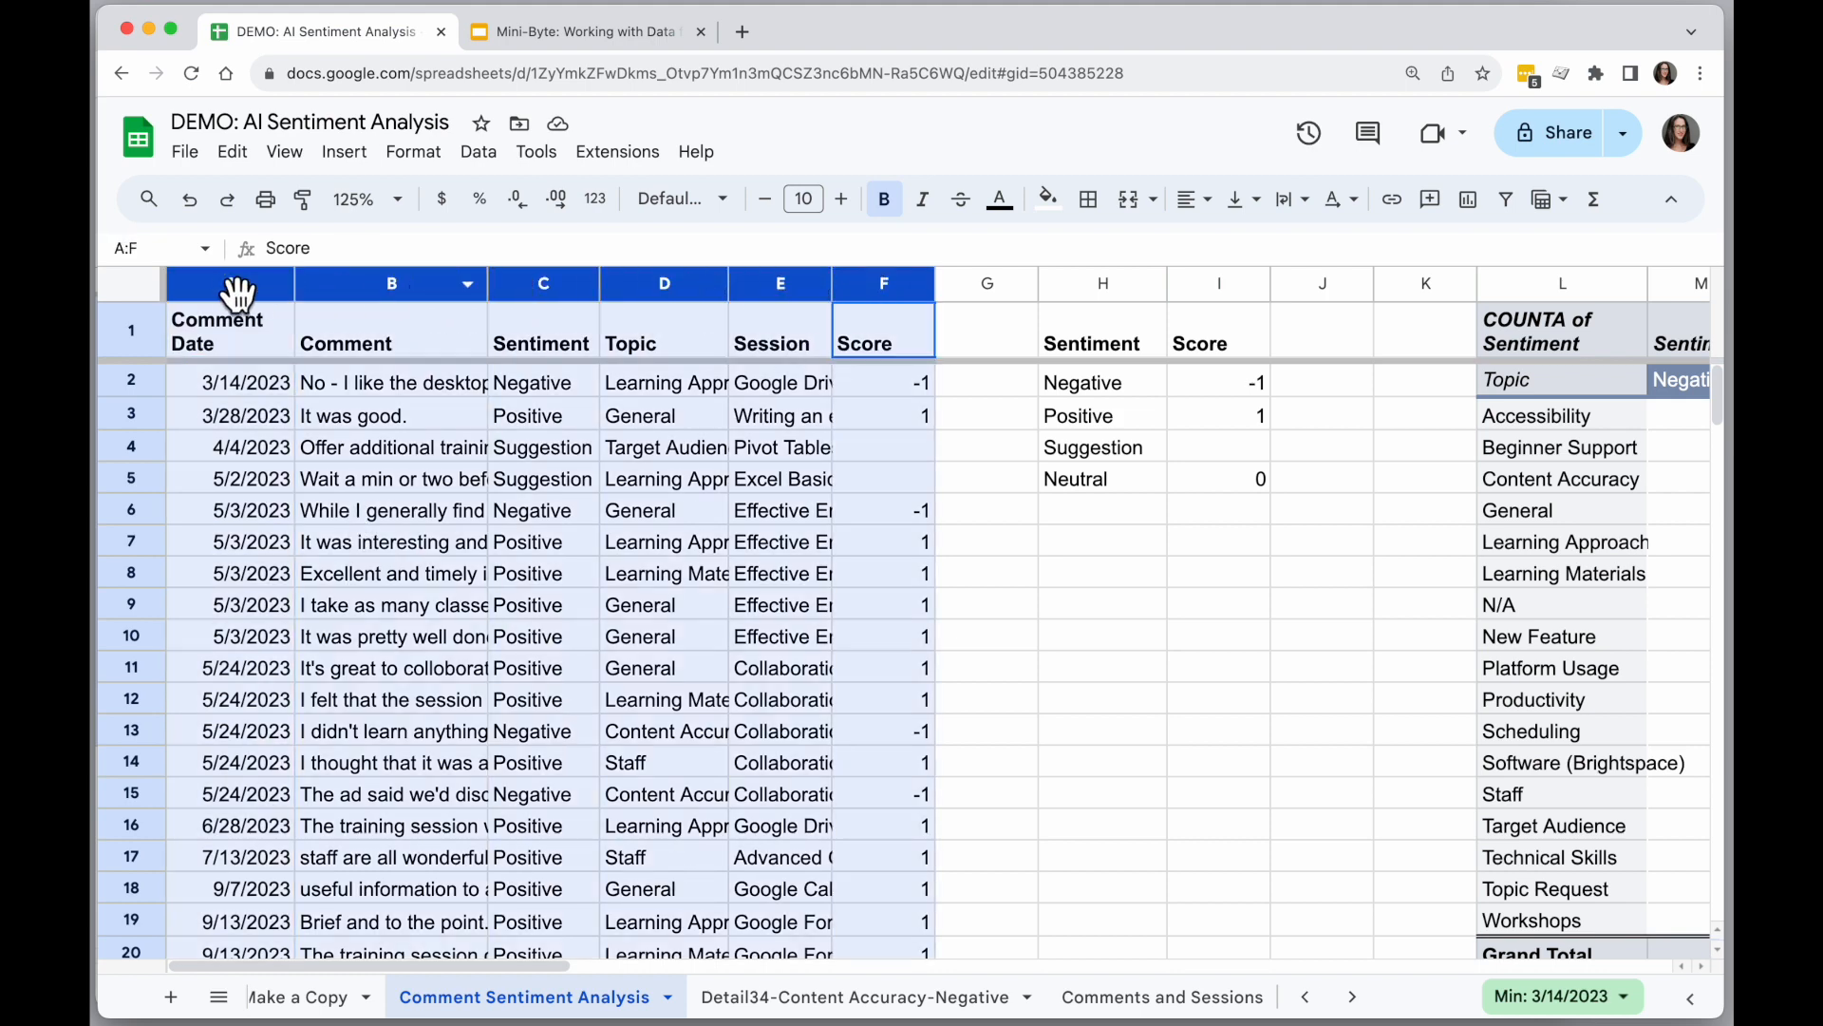
pyautogui.click(345, 154)
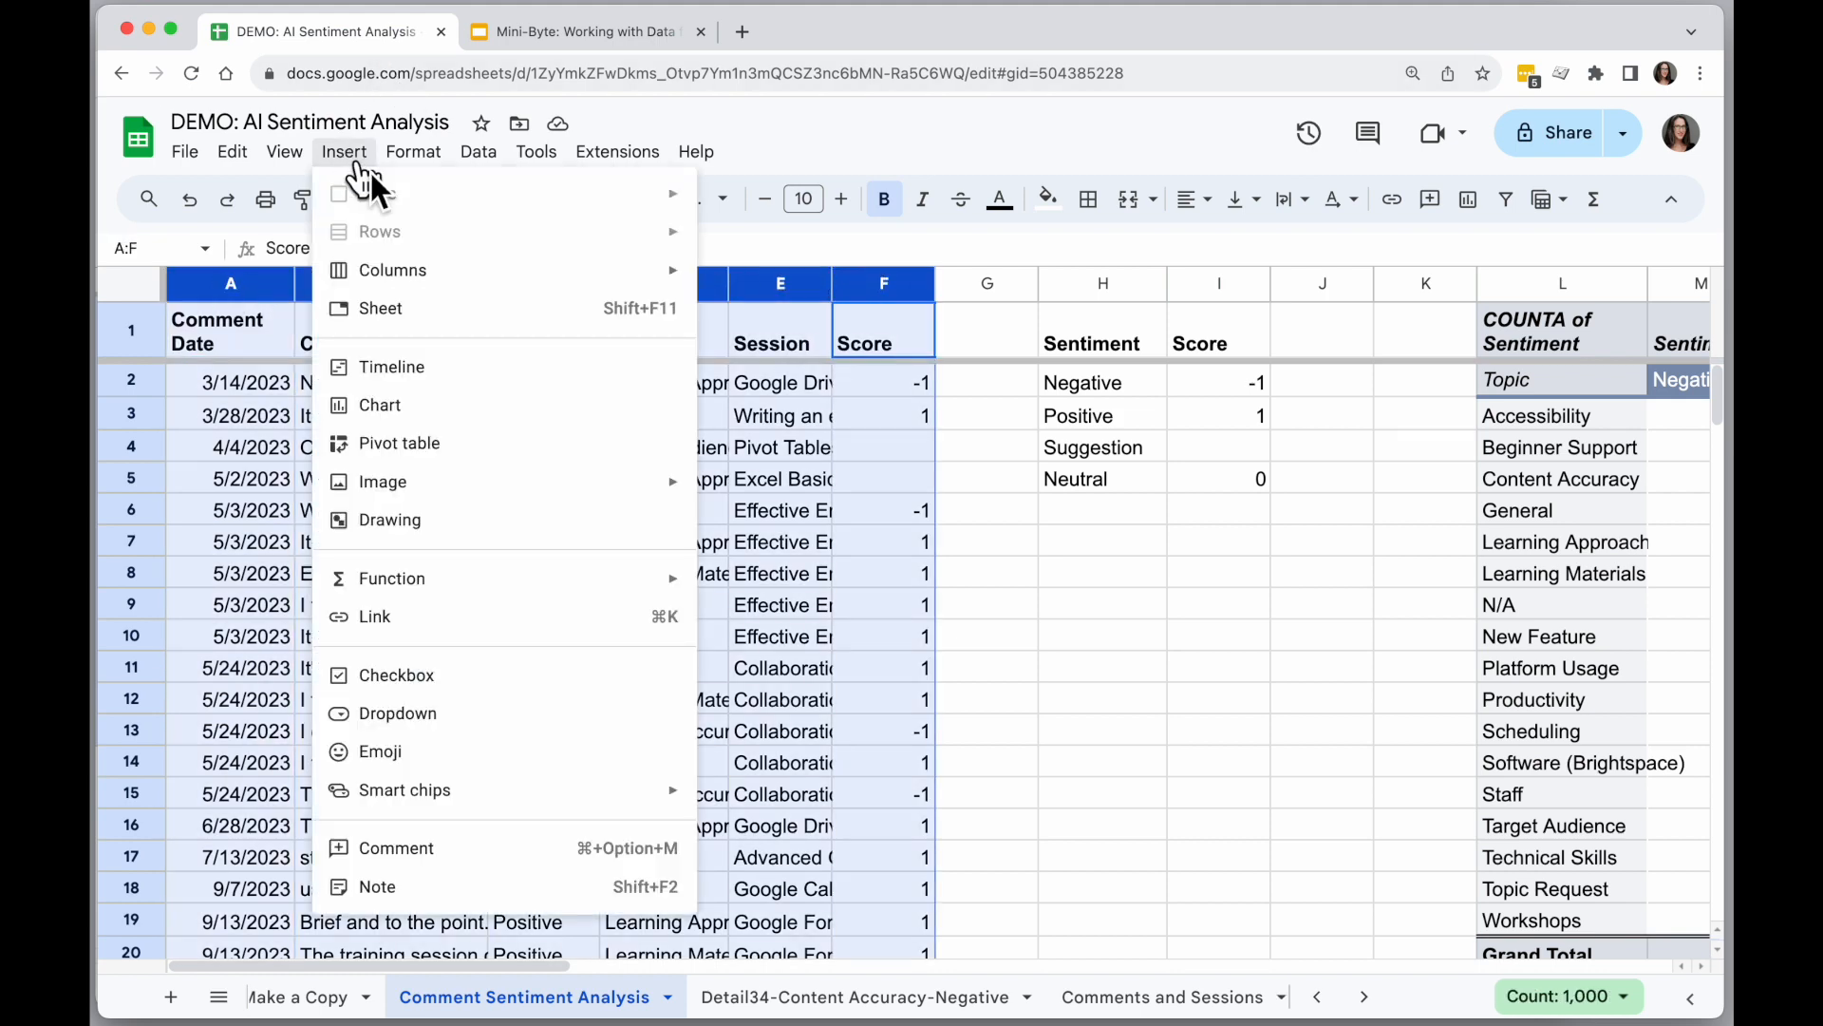
pyautogui.click(470, 447)
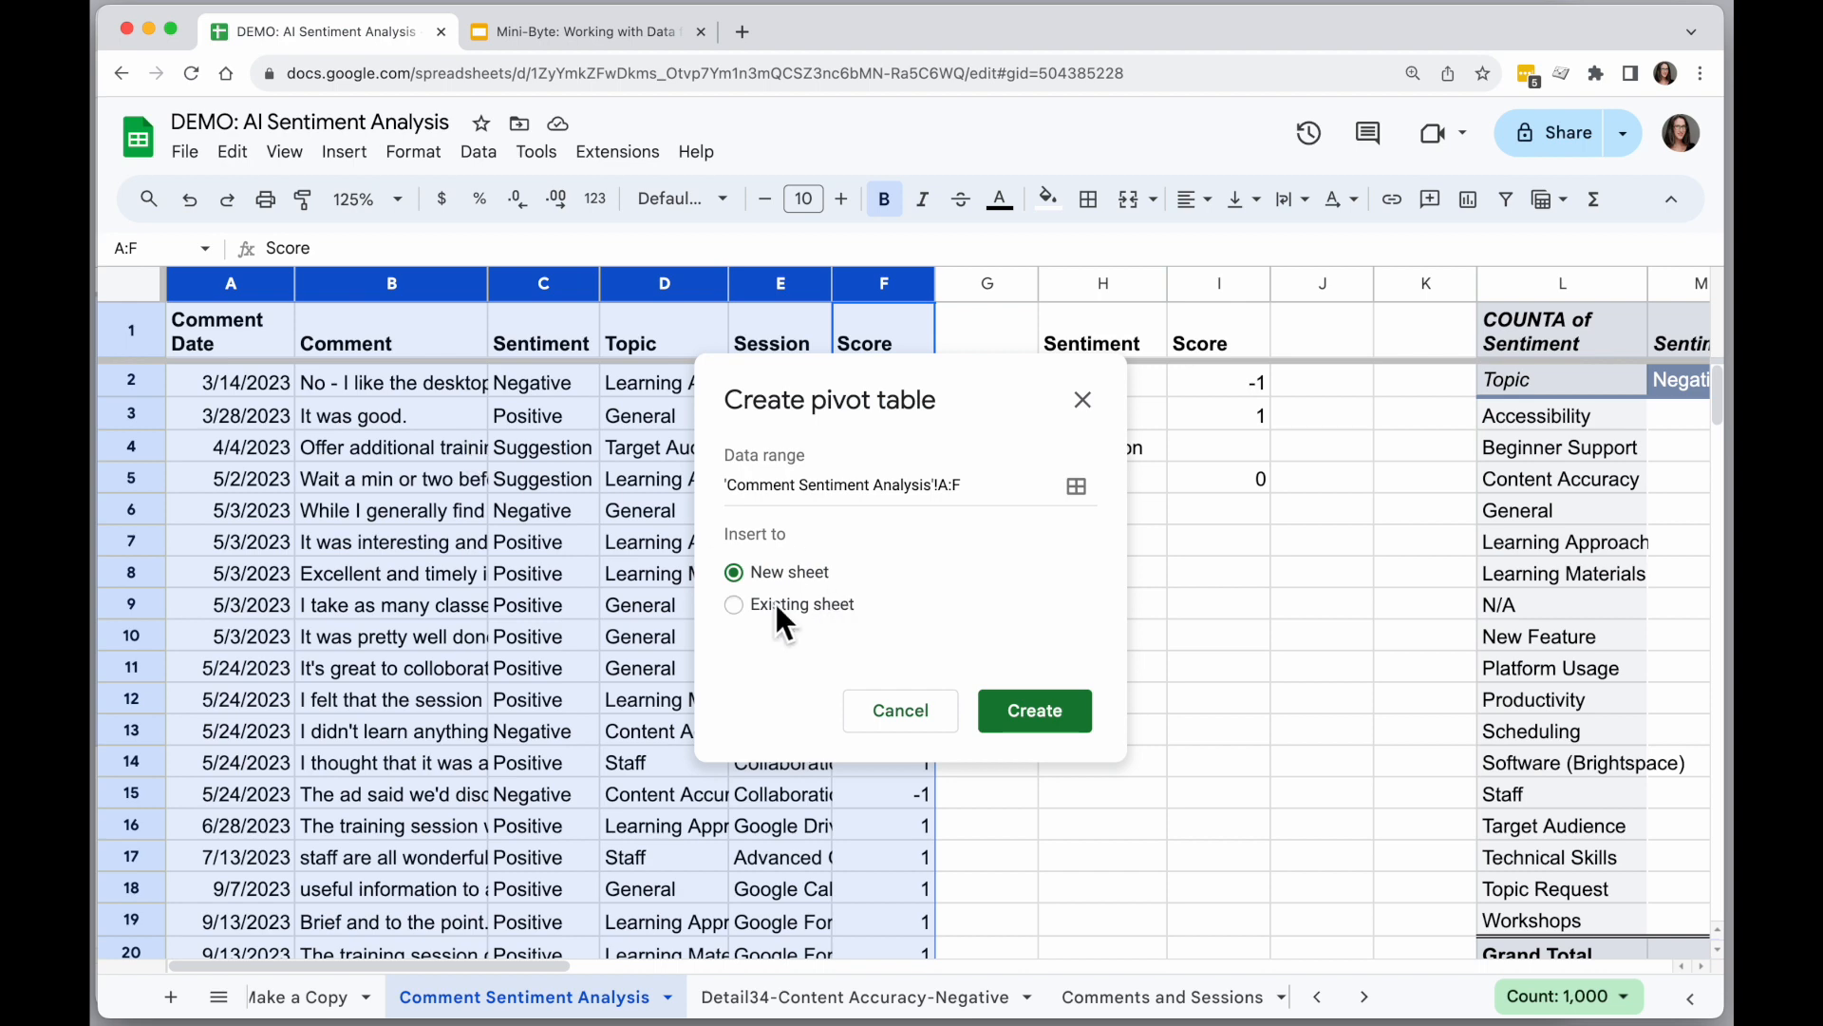
pyautogui.click(735, 604)
pyautogui.hscroll(10, 1343, 721)
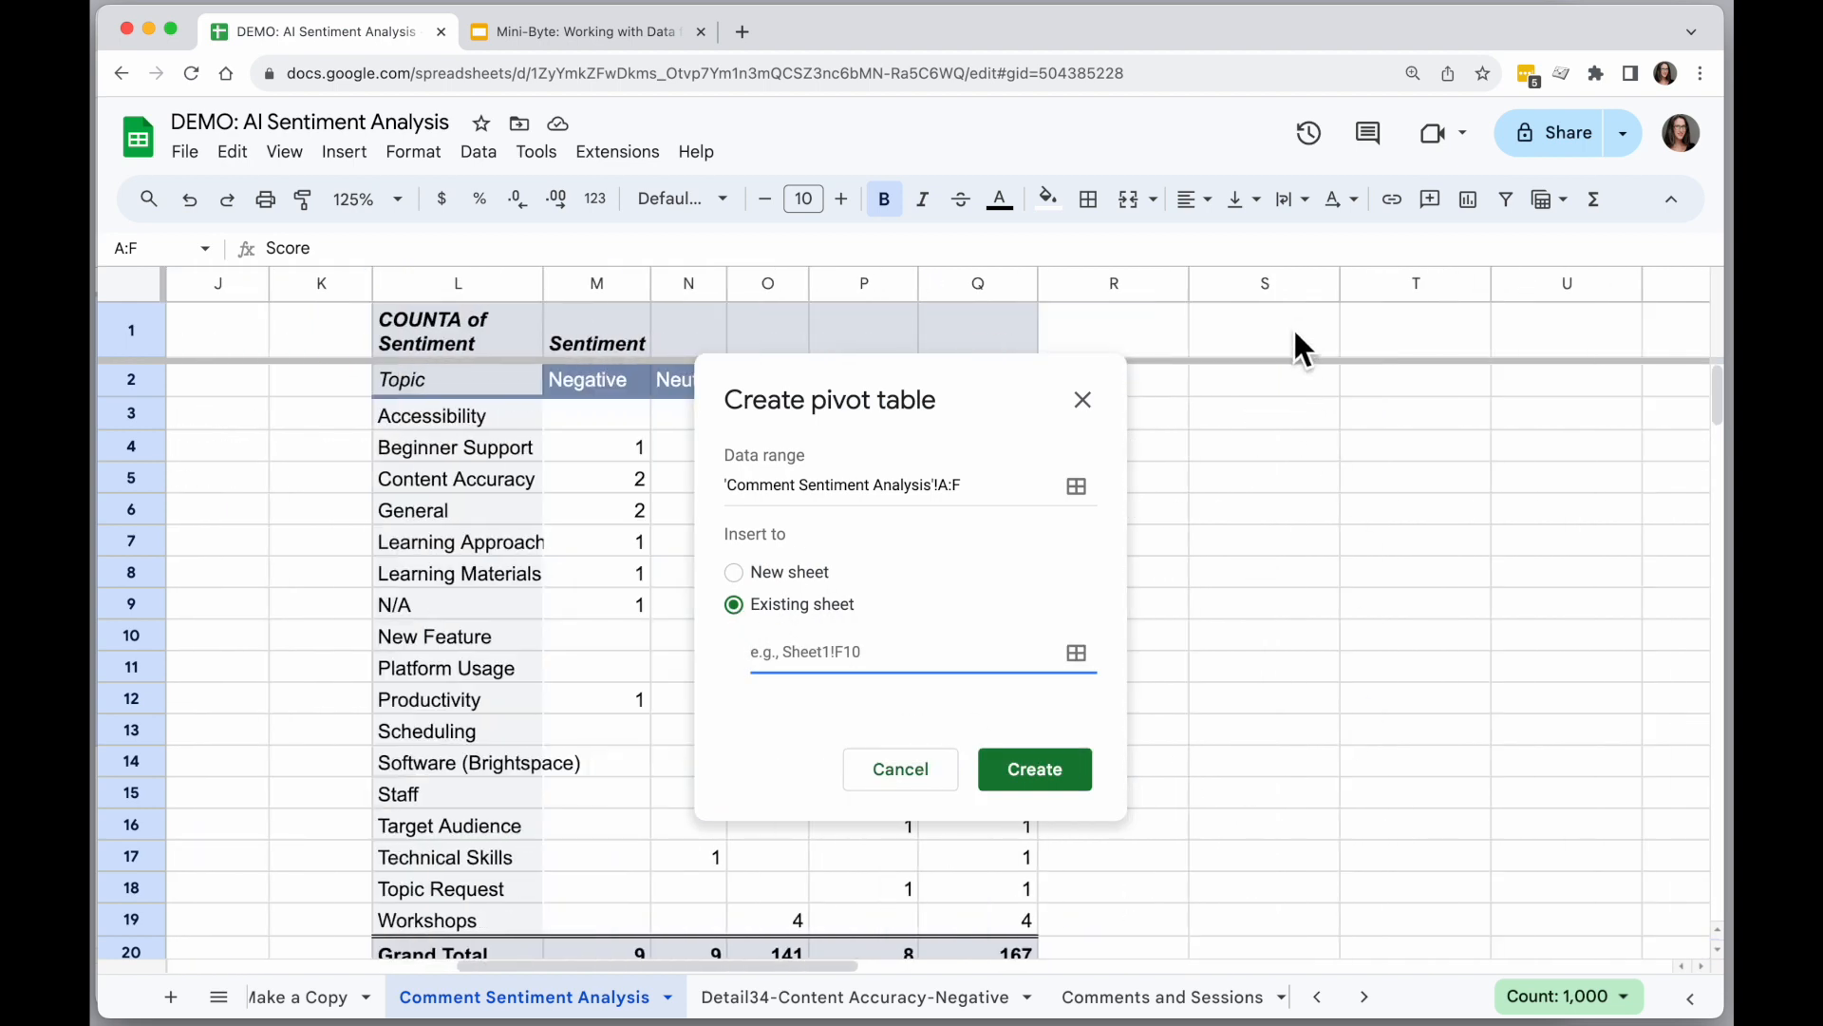
pyautogui.click(1292, 326)
pyautogui.click(1061, 566)
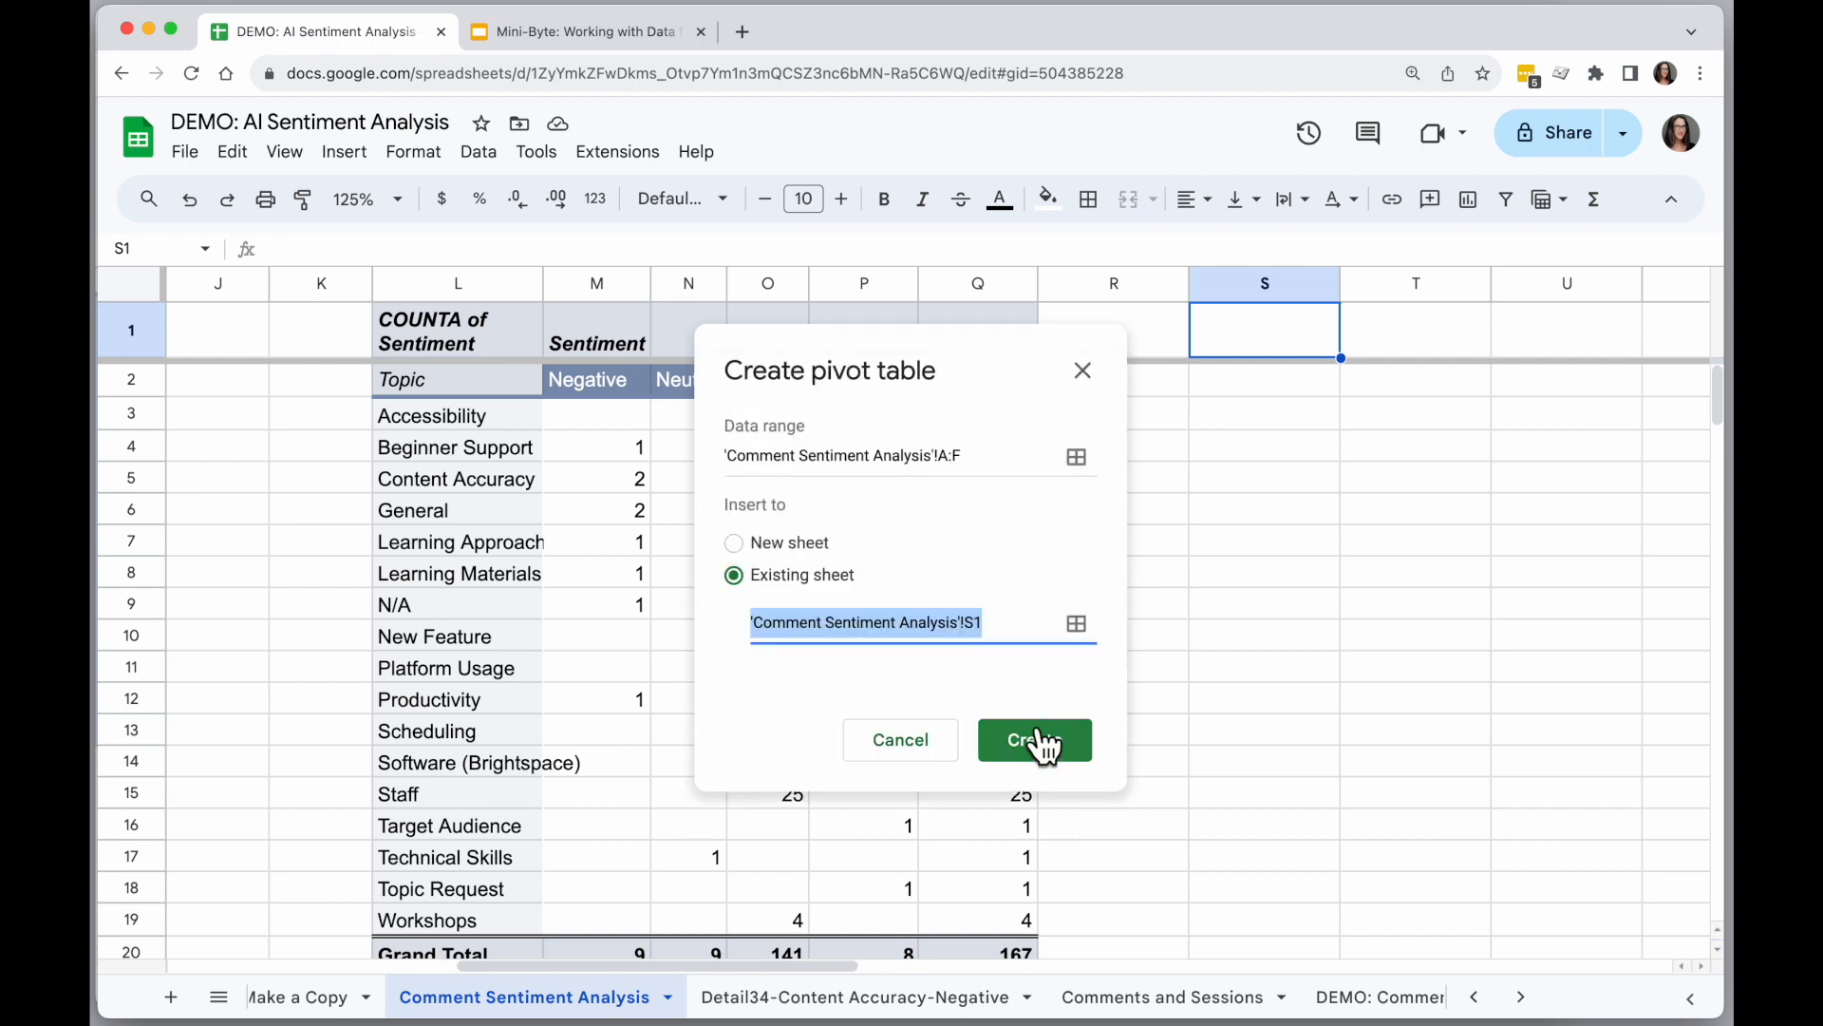
pyautogui.click(1035, 740)
# Add Comment Date as the pivot table's rows and Score as its values, summarized by AVERAGE.
pyautogui.hscroll(5, 878, 647)
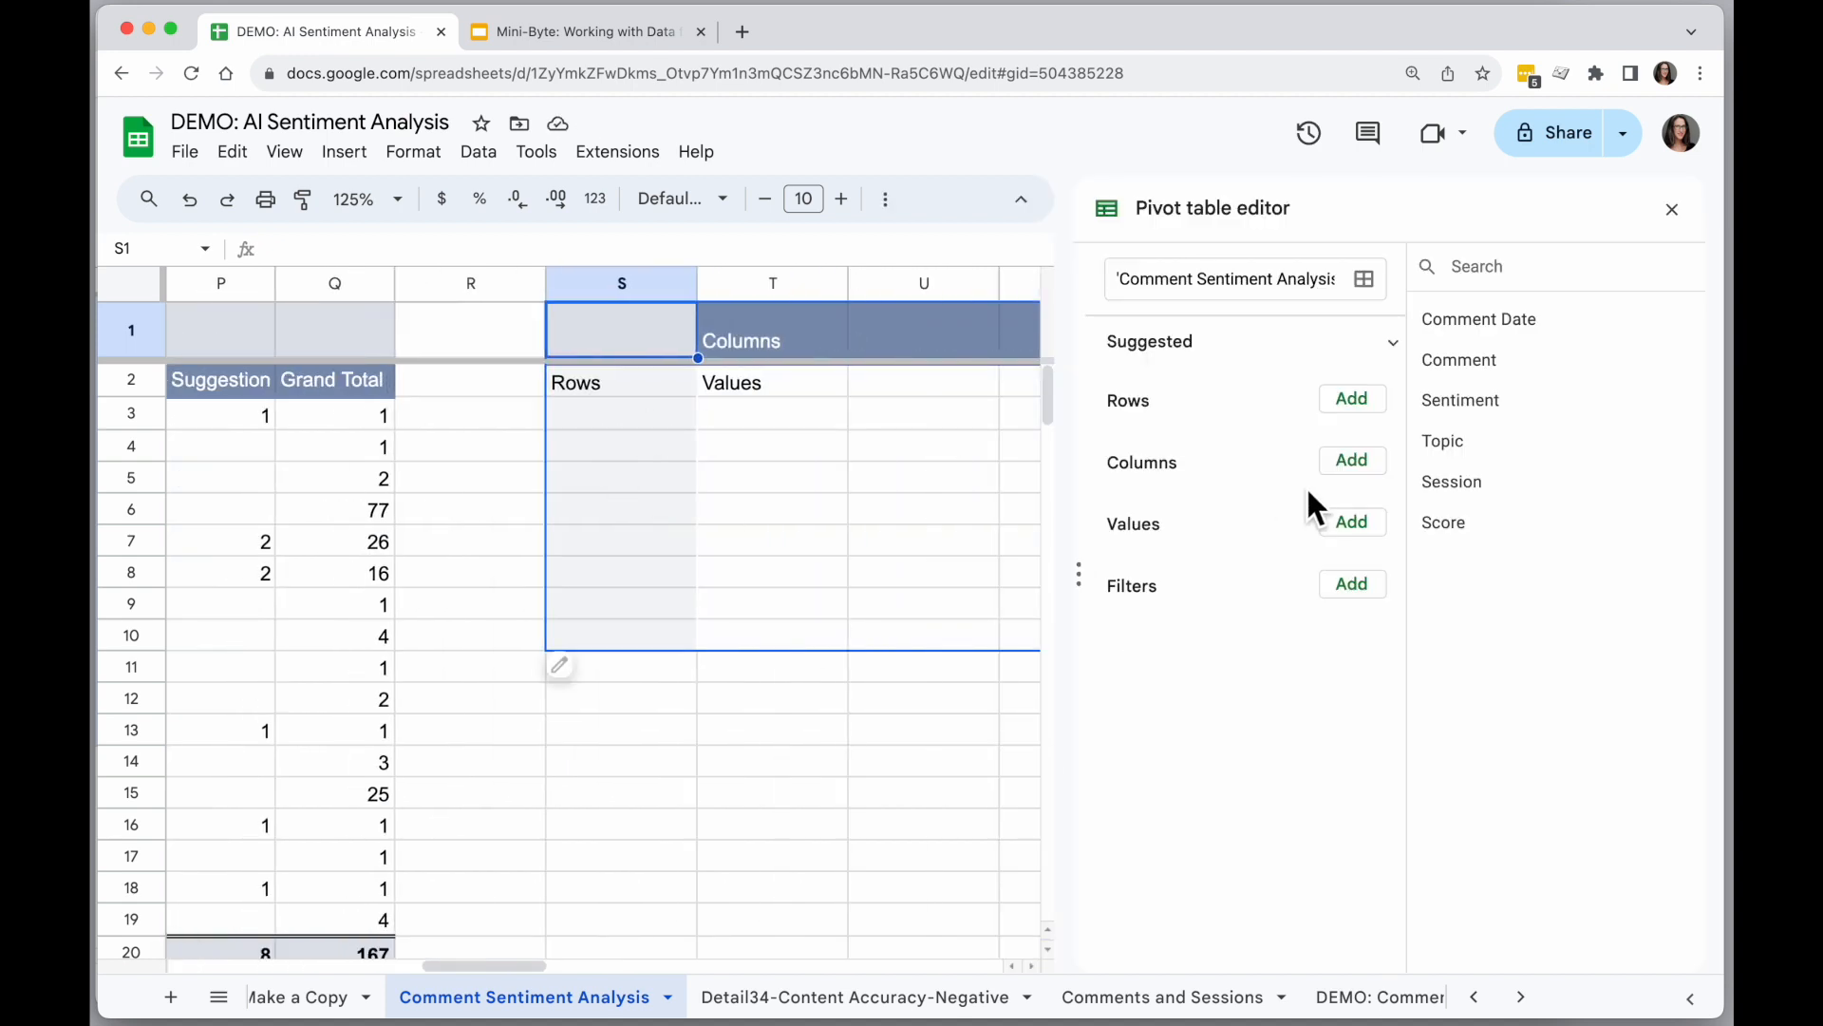
pyautogui.moveTo(1496, 332); pyautogui.dragTo(1178, 465)
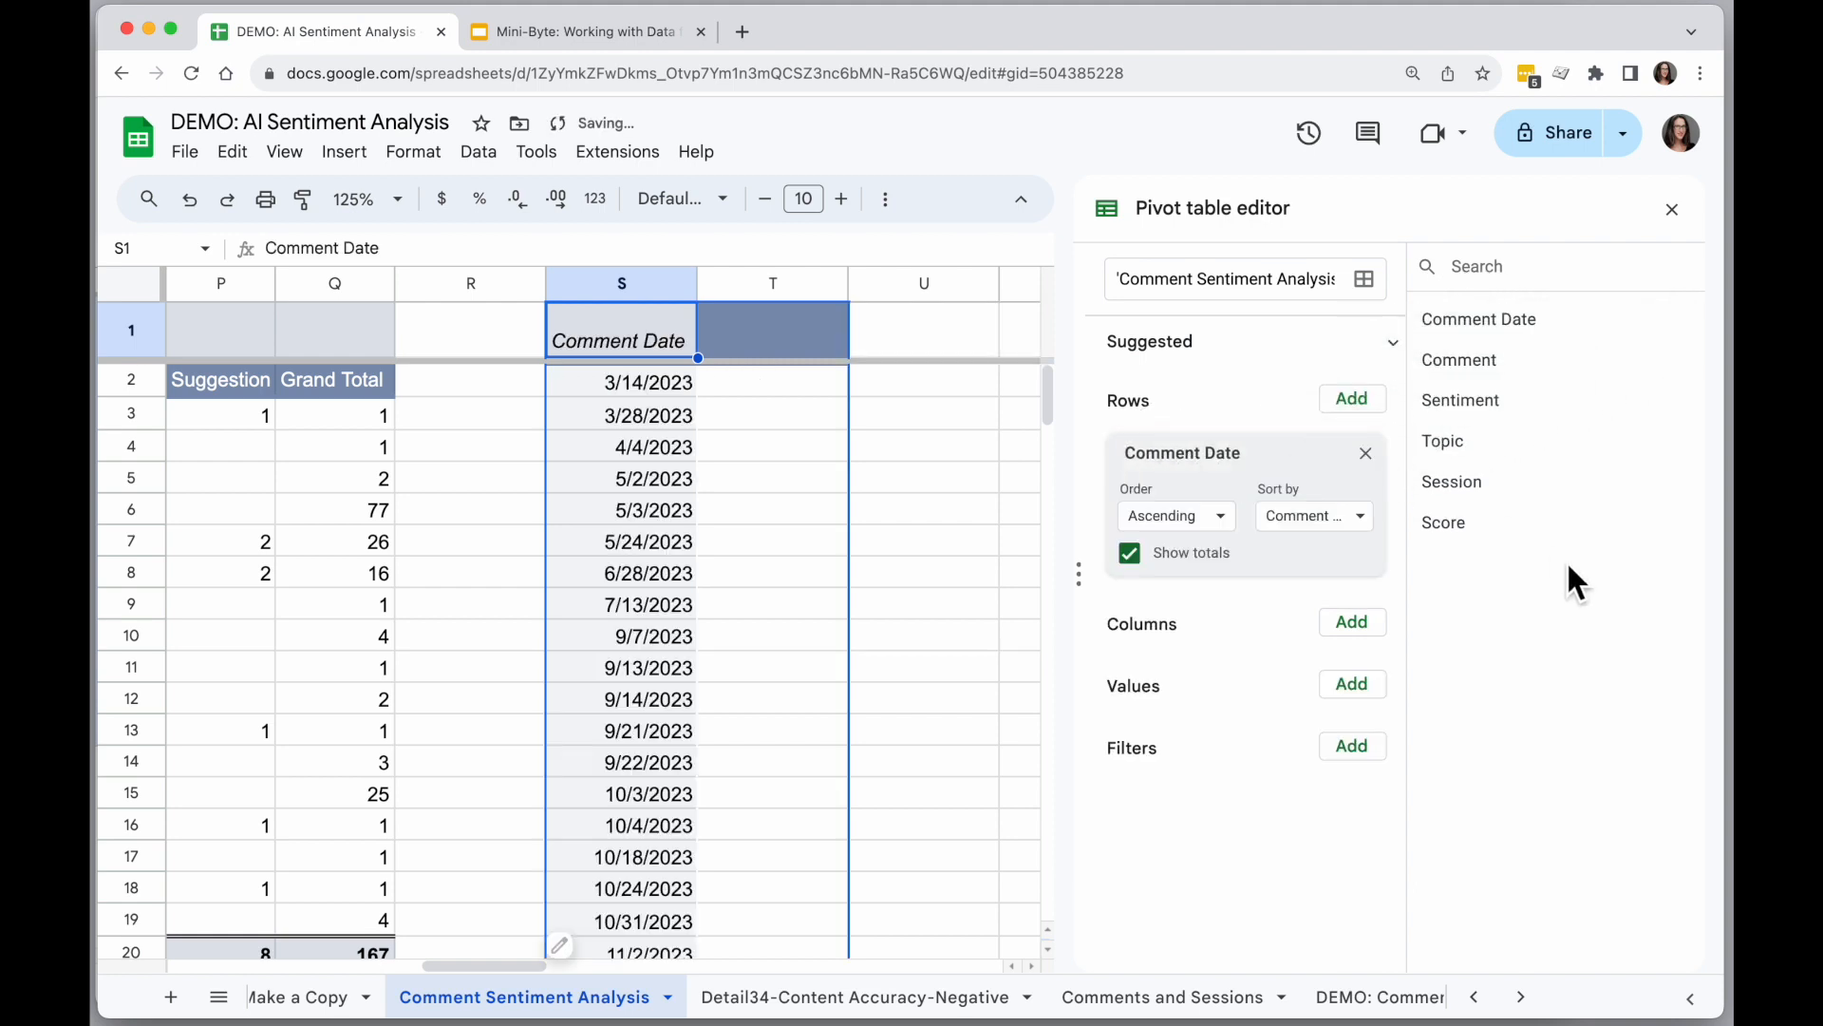
pyautogui.moveTo(1448, 524); pyautogui.dragTo(1162, 740)
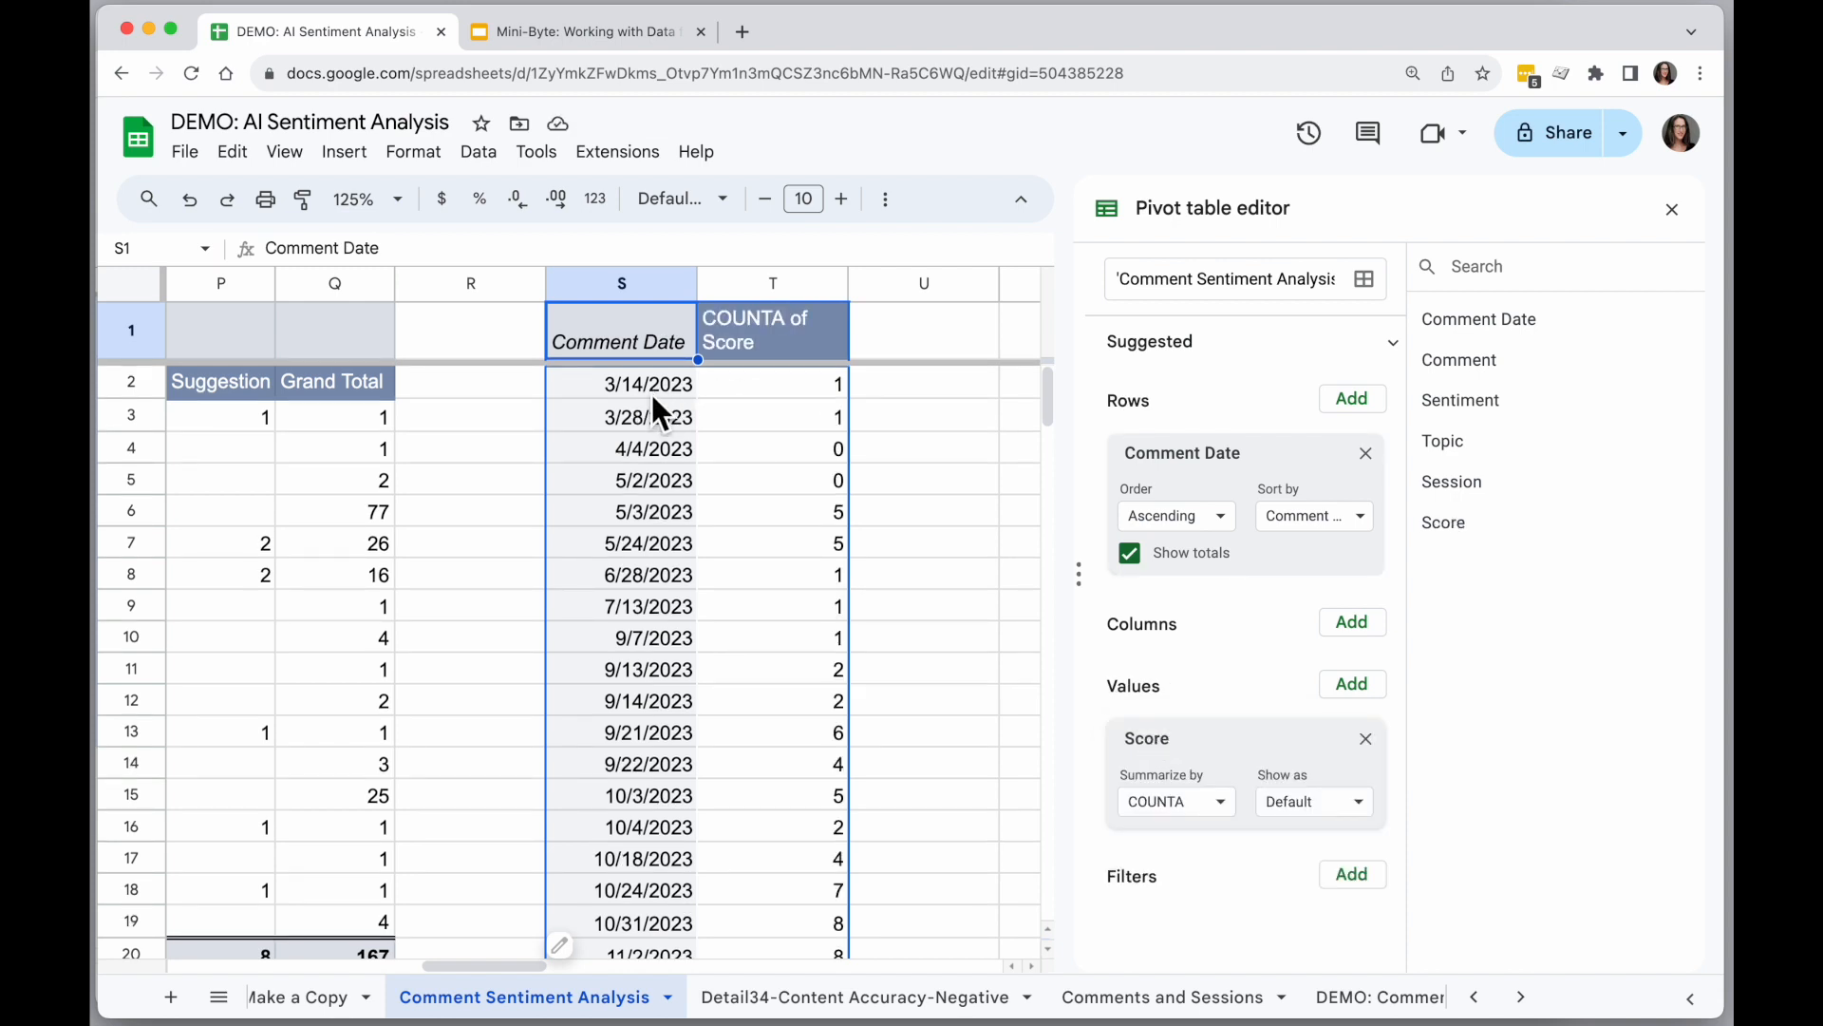
pyautogui.click(1222, 804)
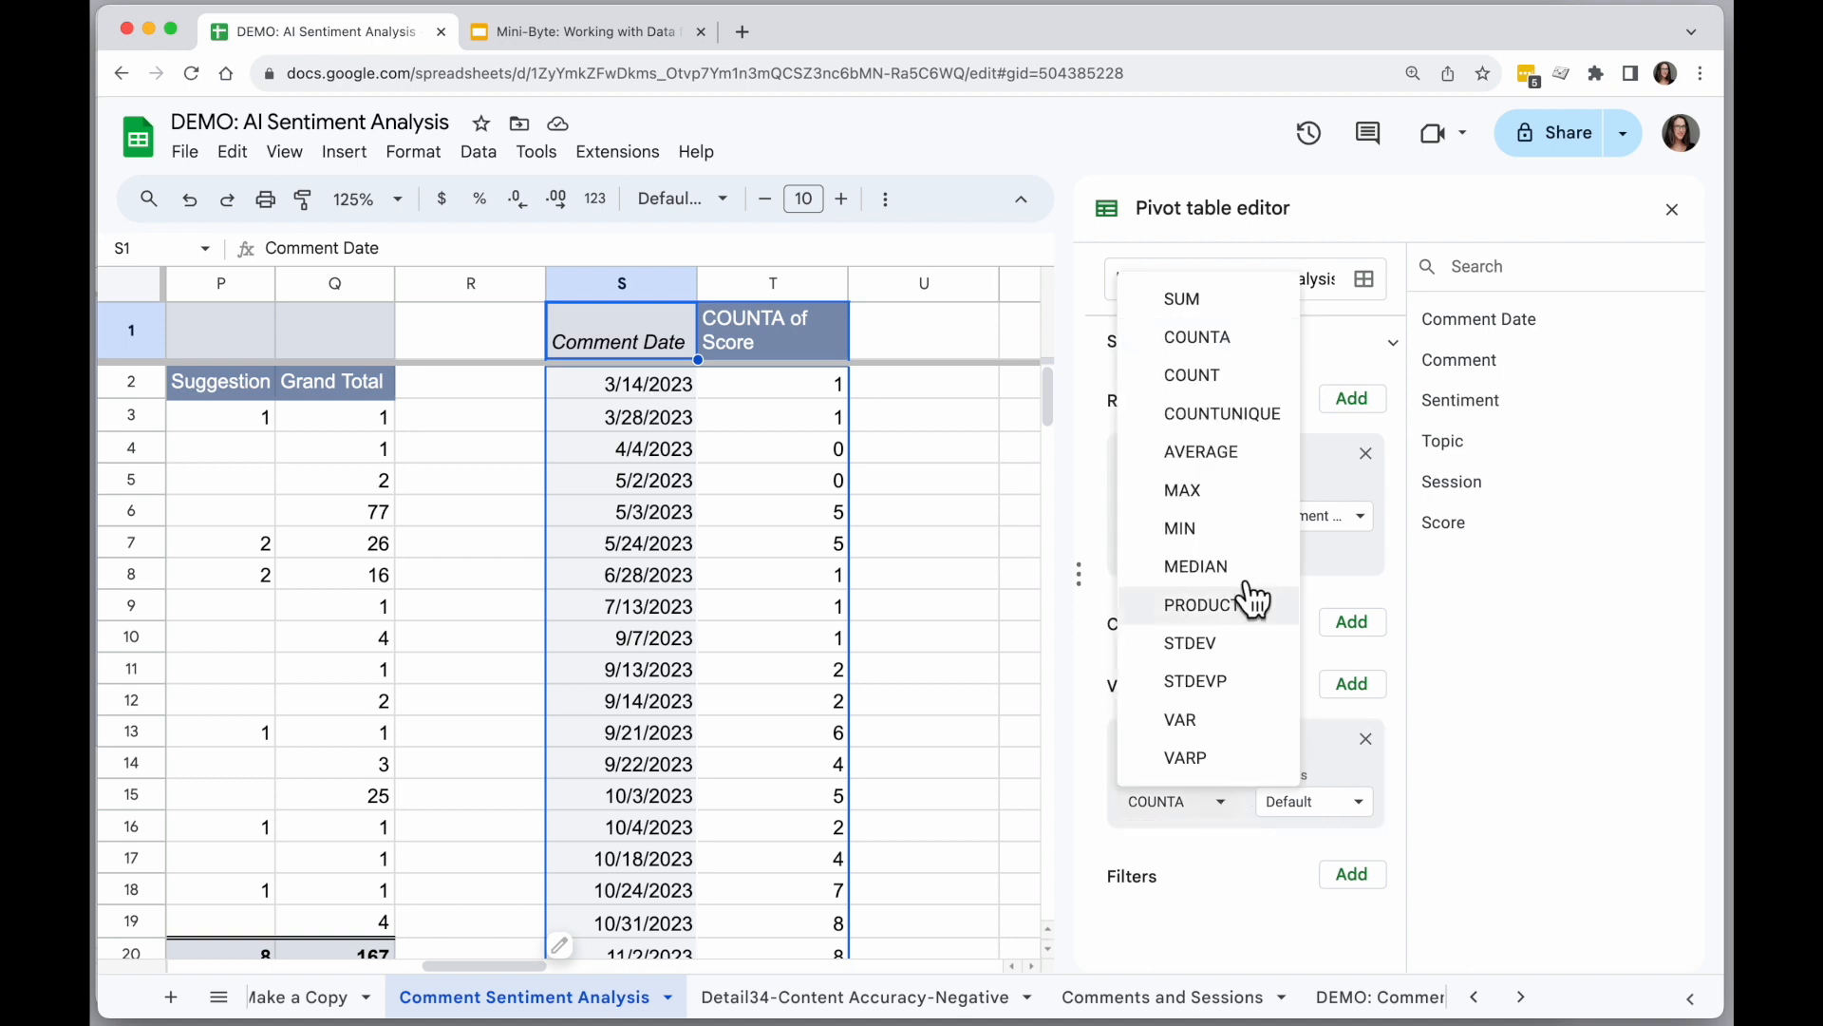
pyautogui.click(1242, 456)
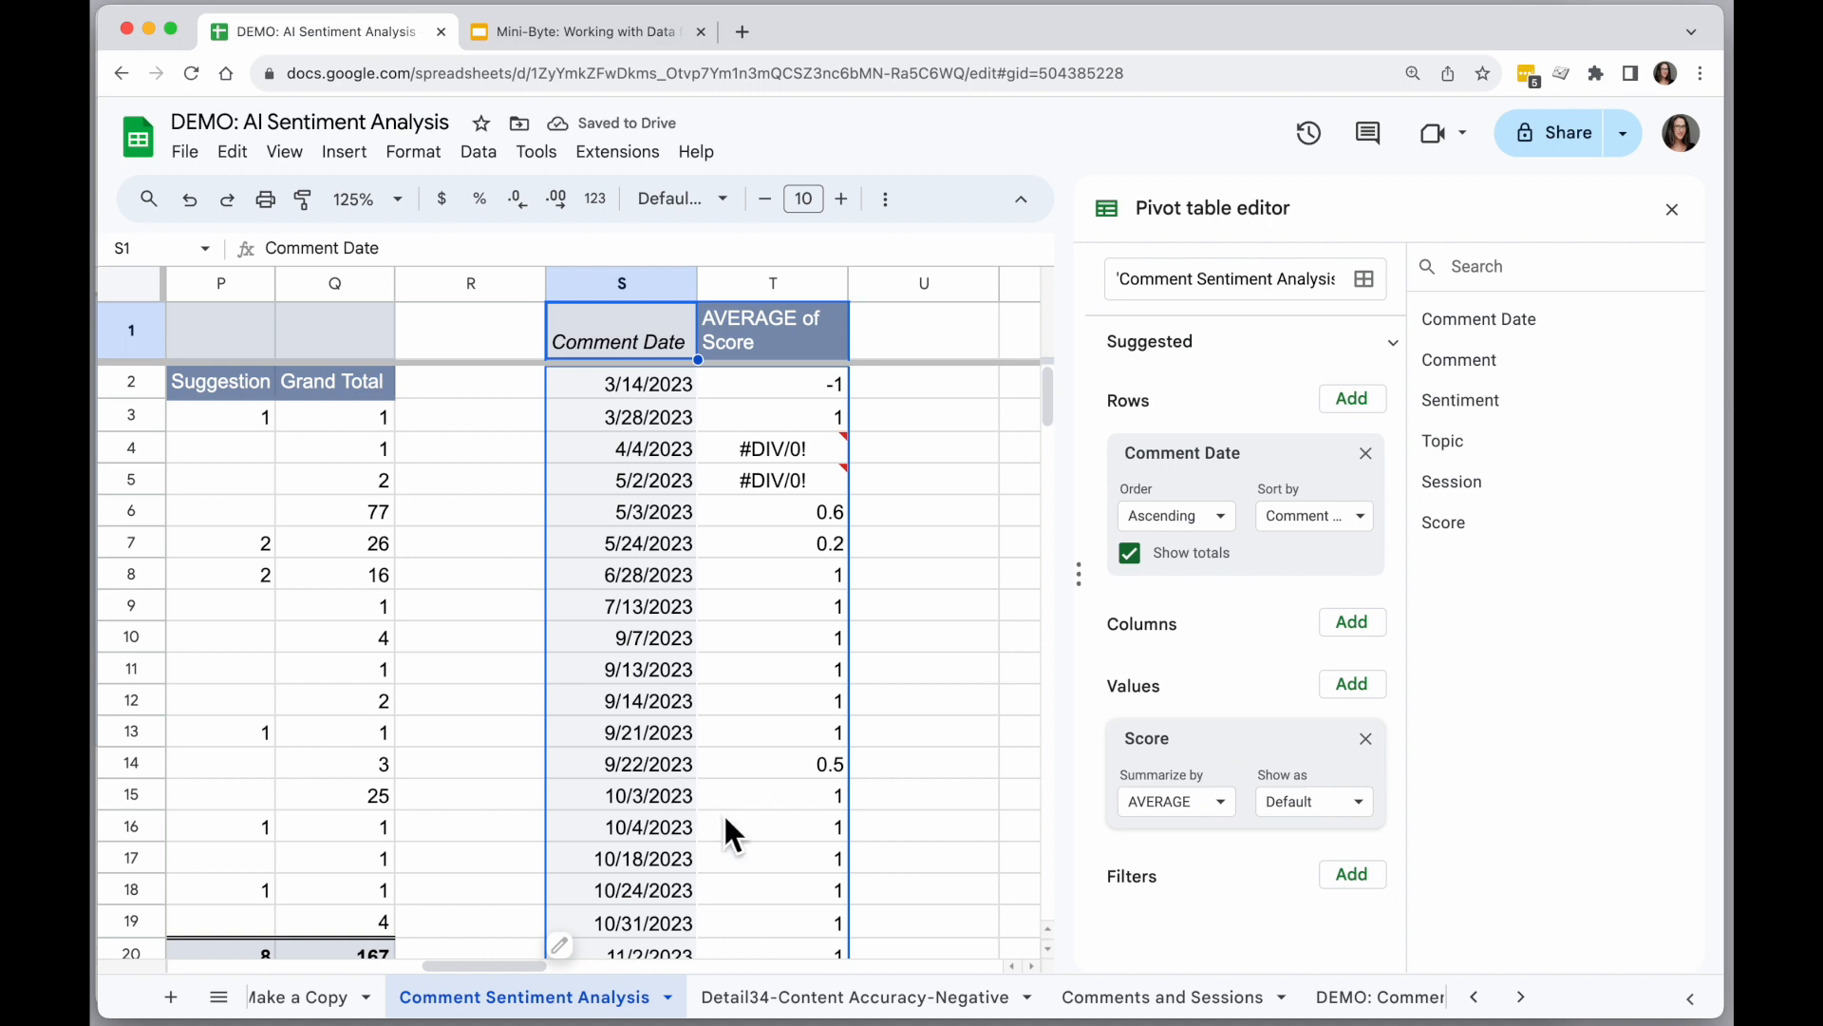
# Group the comment dates in the average score pivot table by Year-Month.
pyautogui.scroll(-3, 727, 819)
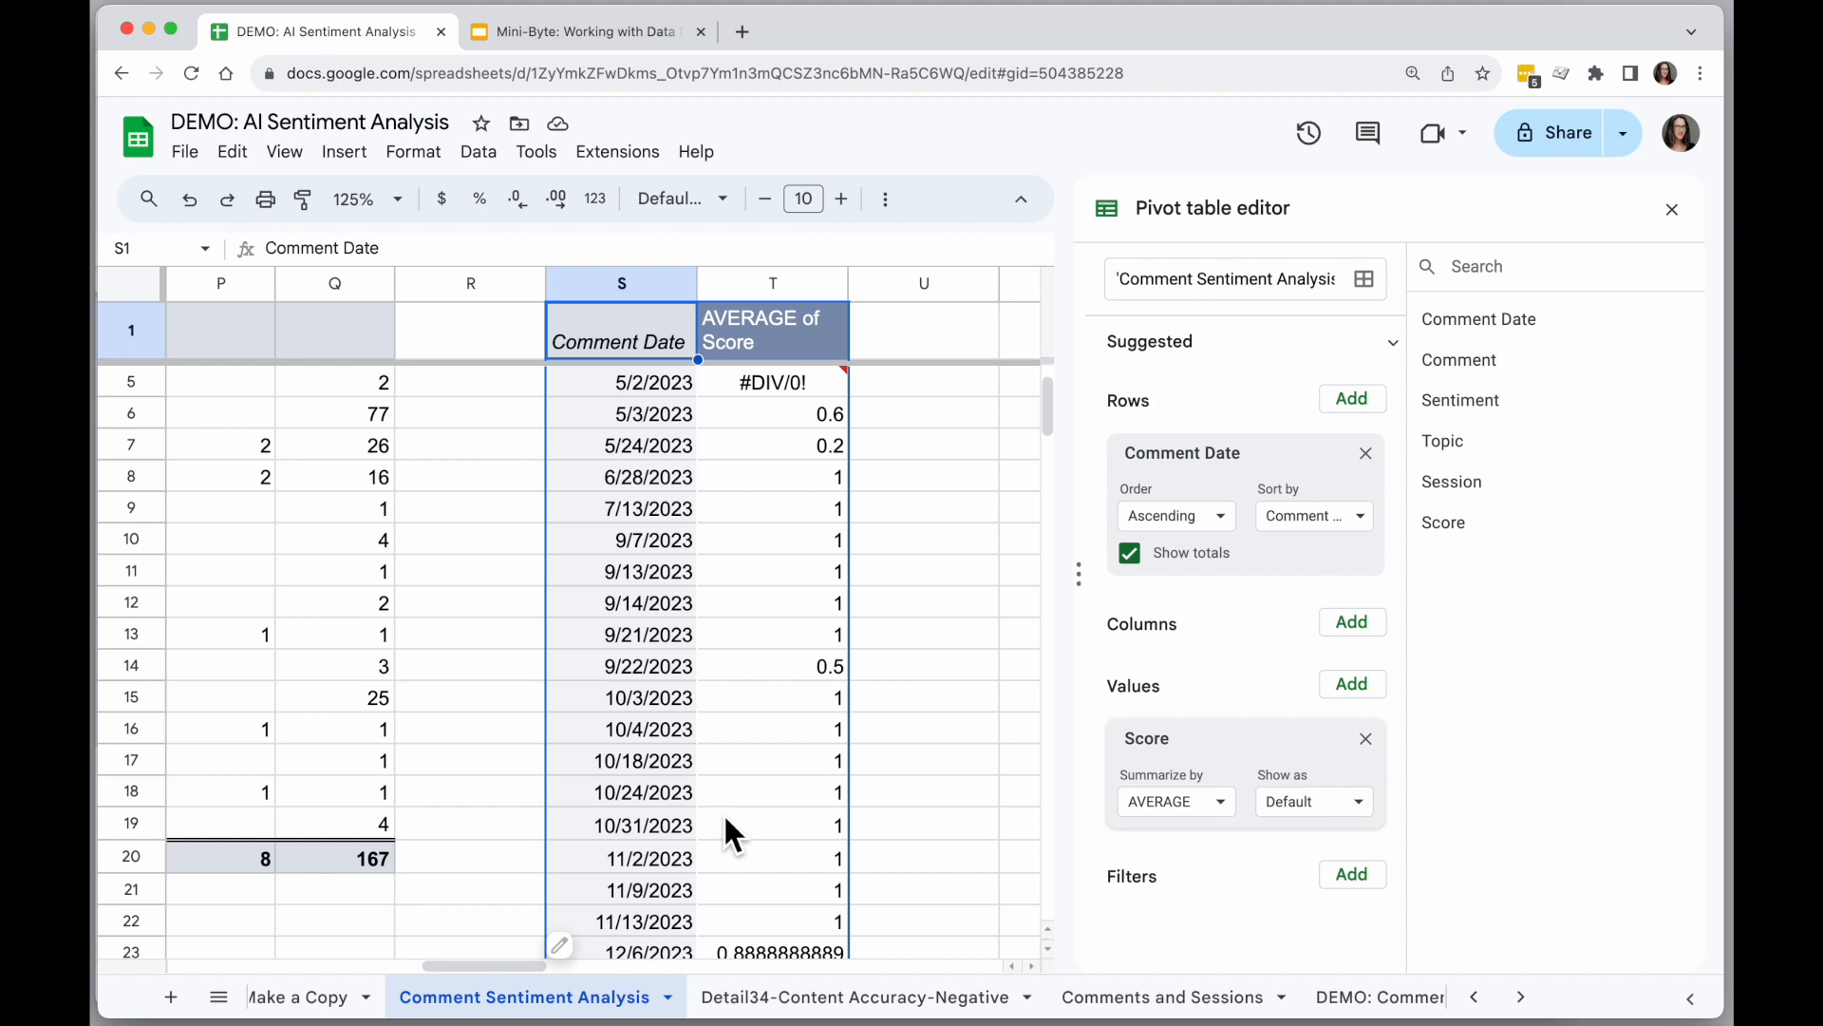
pyautogui.scroll(-5, 731, 834)
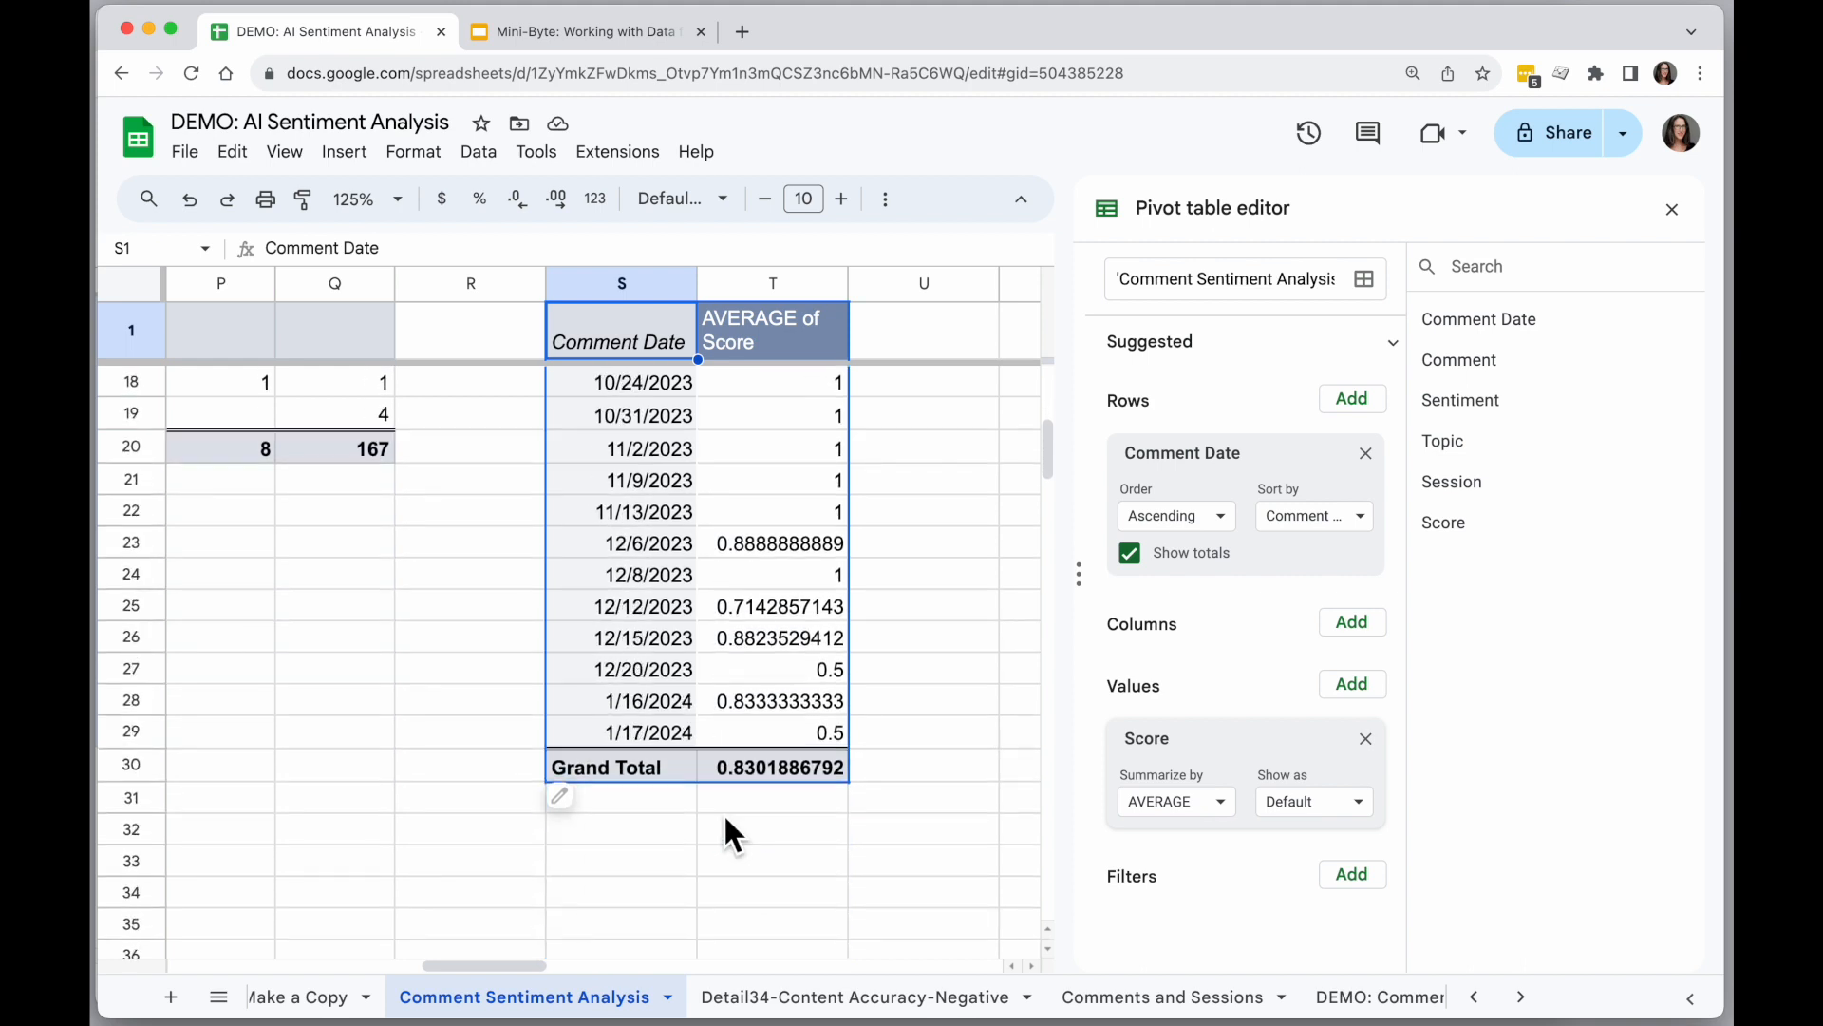
pyautogui.scroll(6, 731, 834)
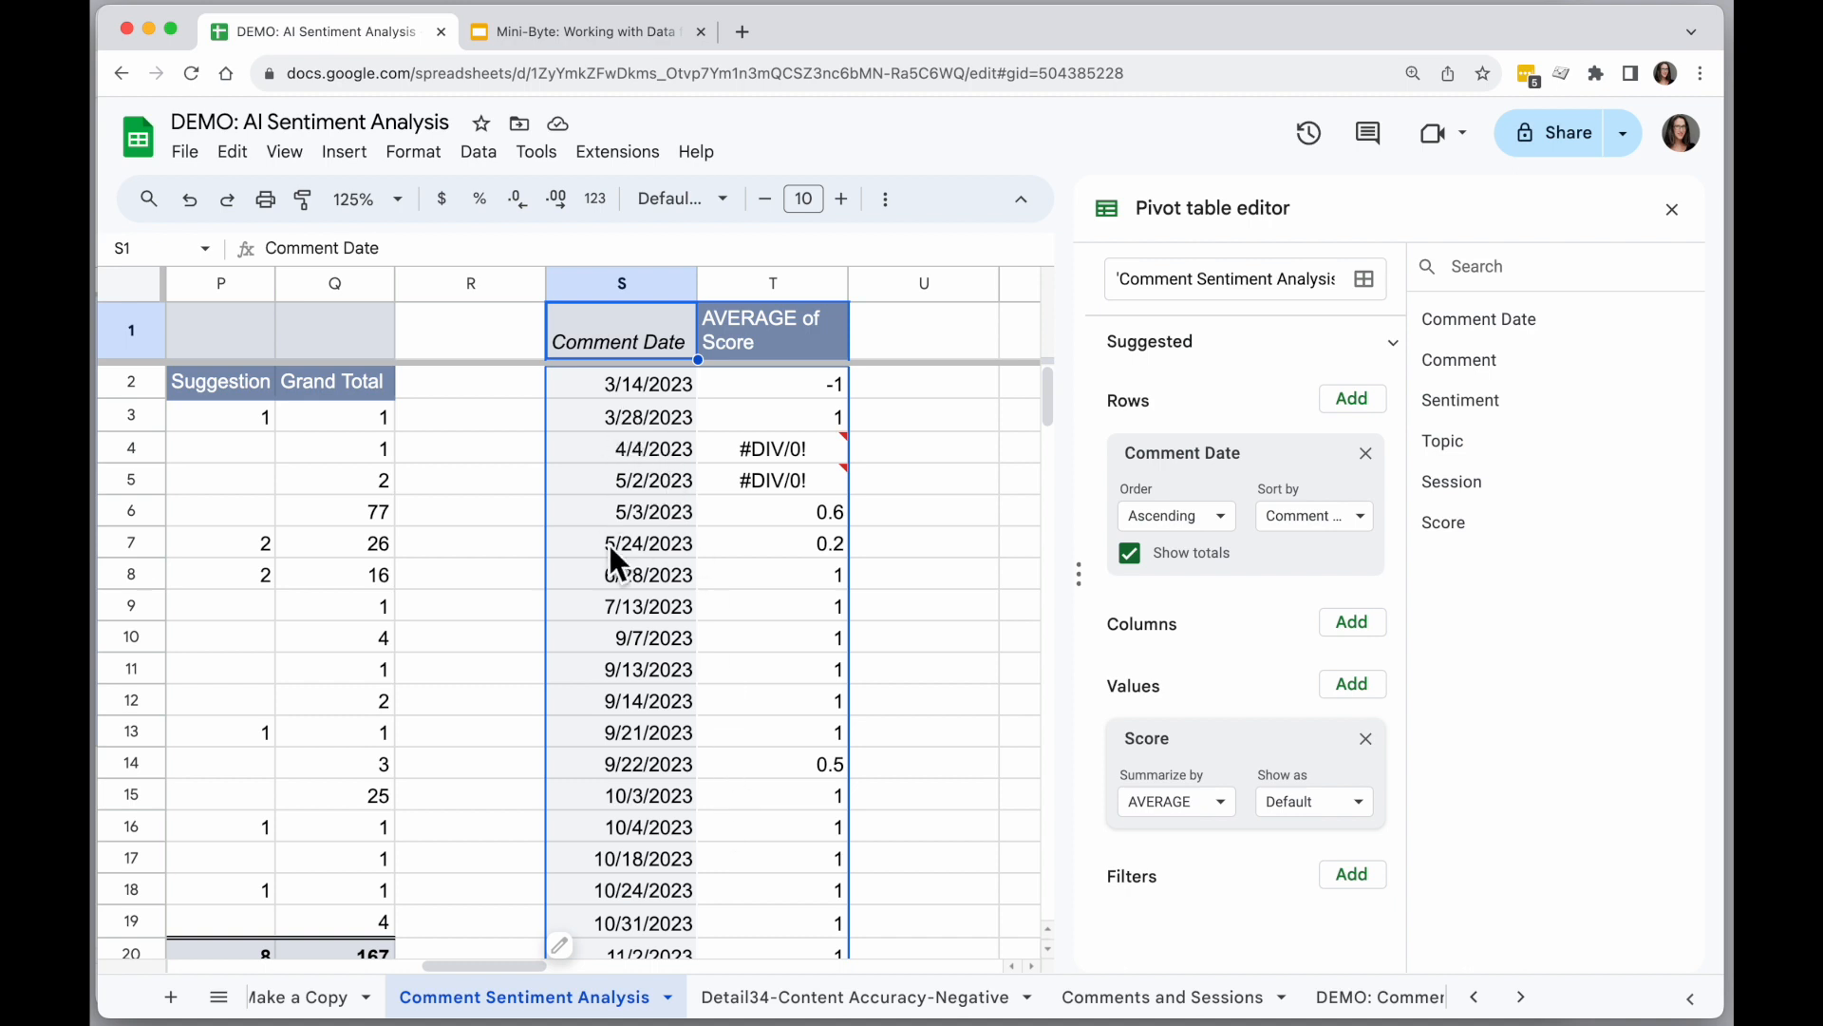
pyautogui.rightClick(600, 423)
pyautogui.moveTo(824, 776)
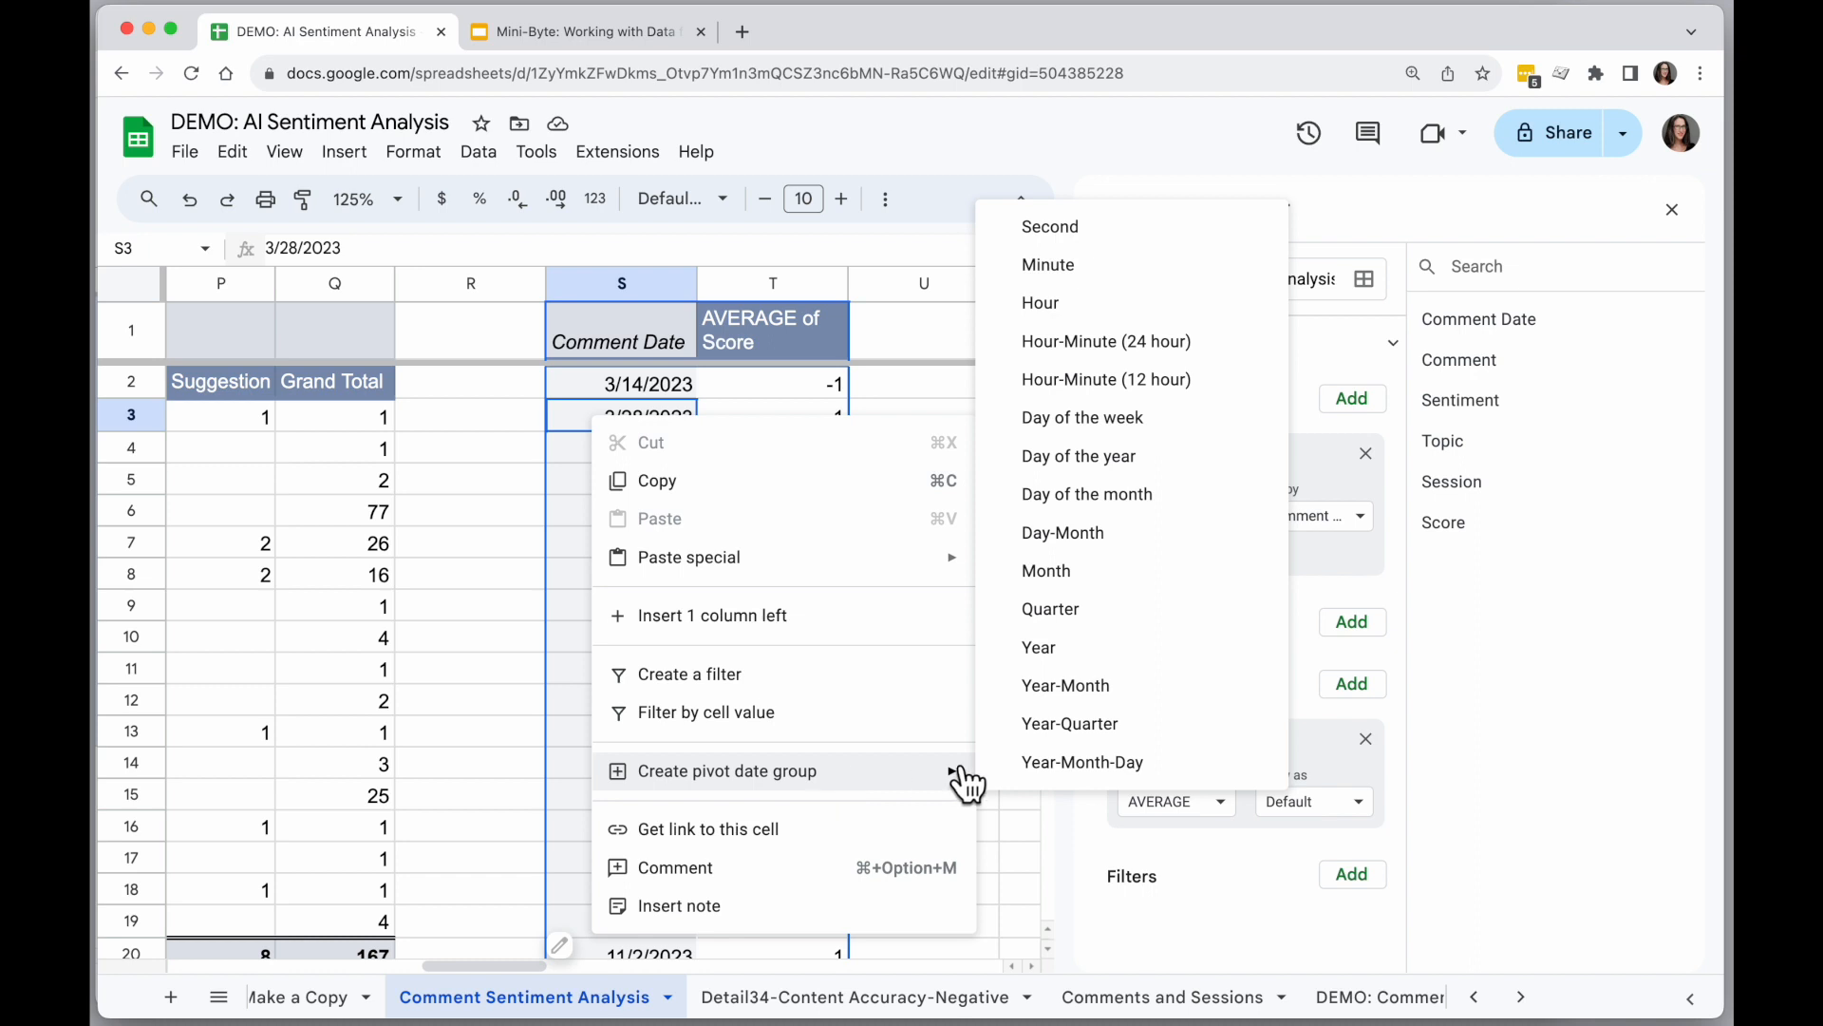
pyautogui.click(1145, 695)
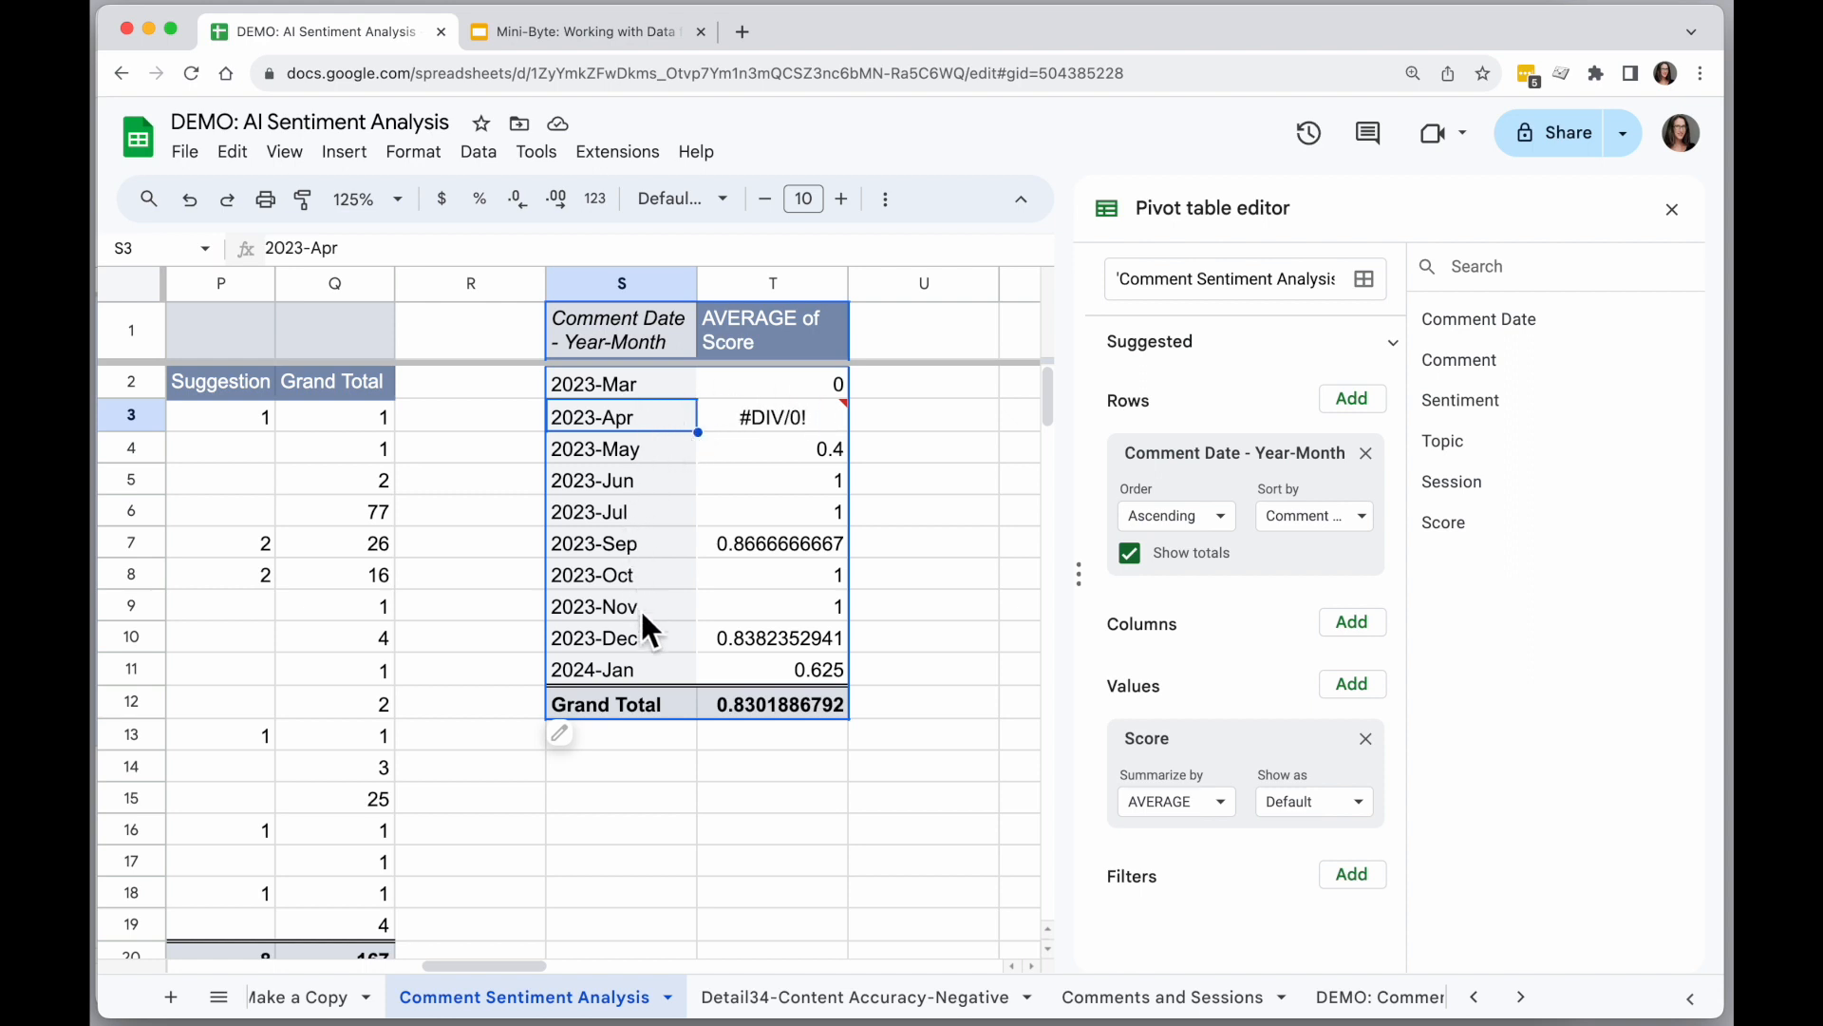
# Filter the pivot table by Score, excluding (Blanks) and keeping -1, 0 and 1.
pyautogui.moveTo(784, 425)
pyautogui.click(1356, 879)
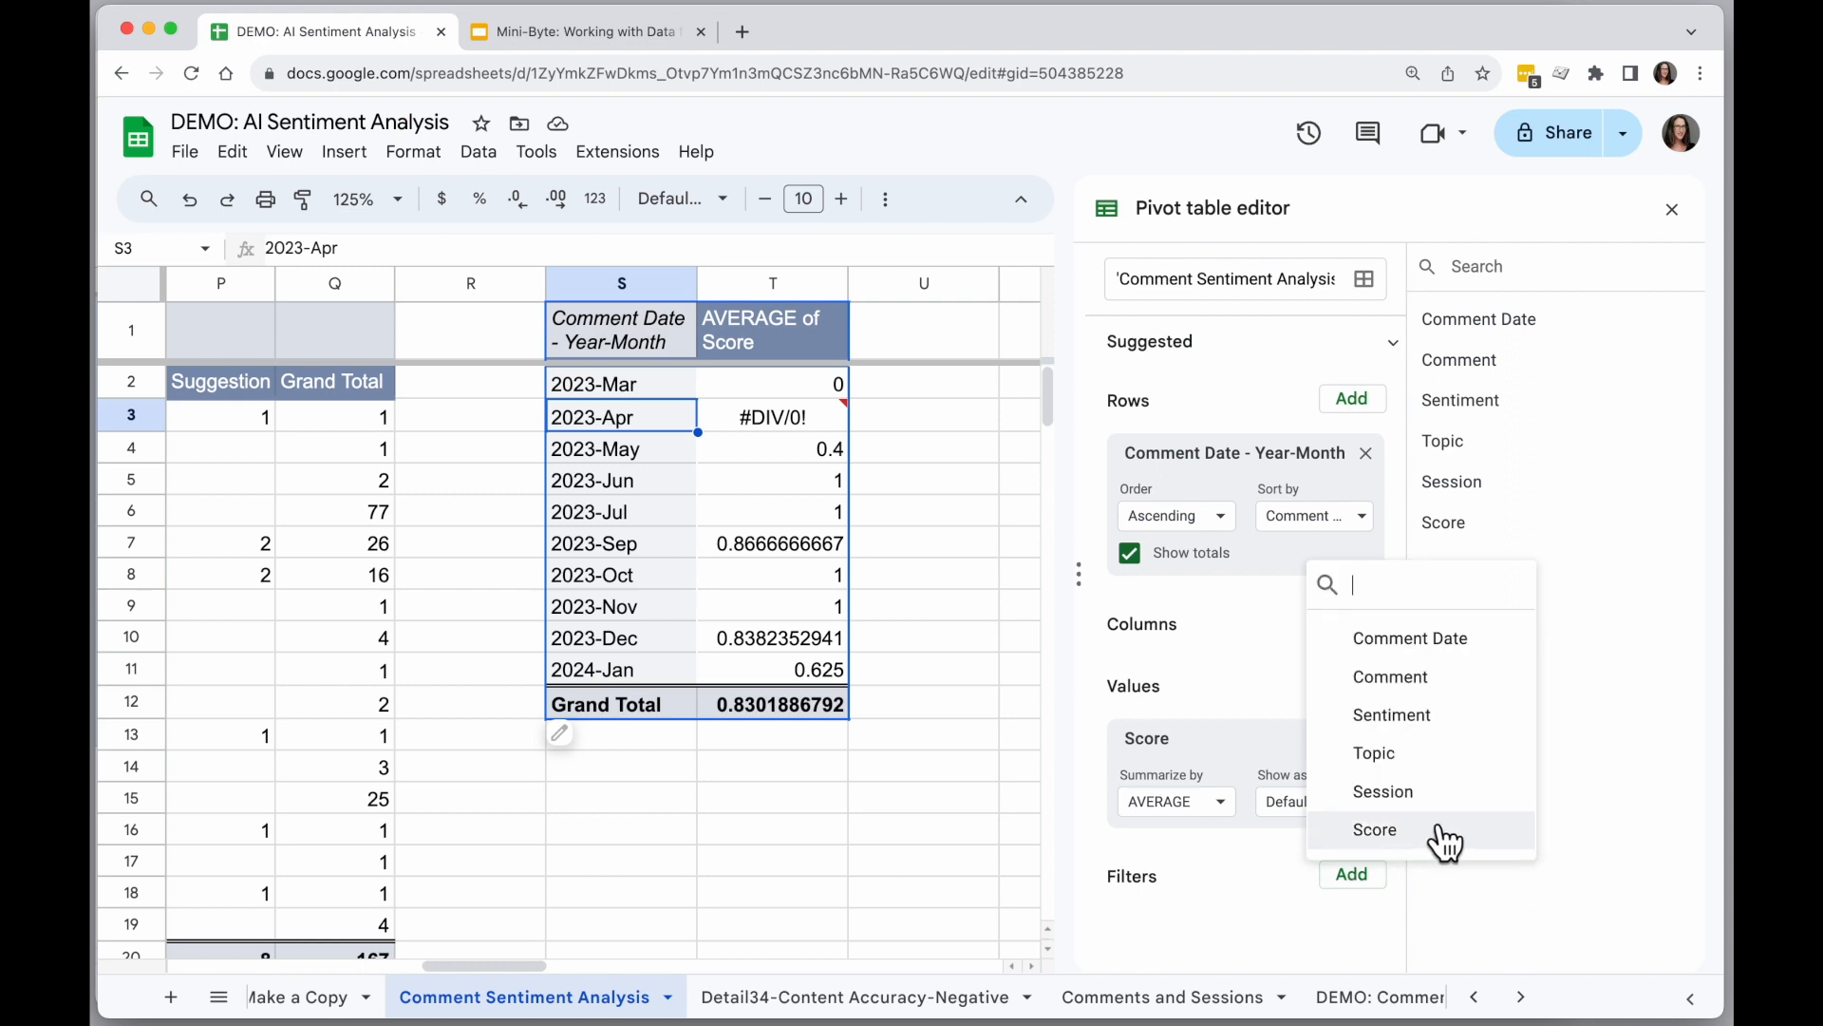
pyautogui.click(1330, 831)
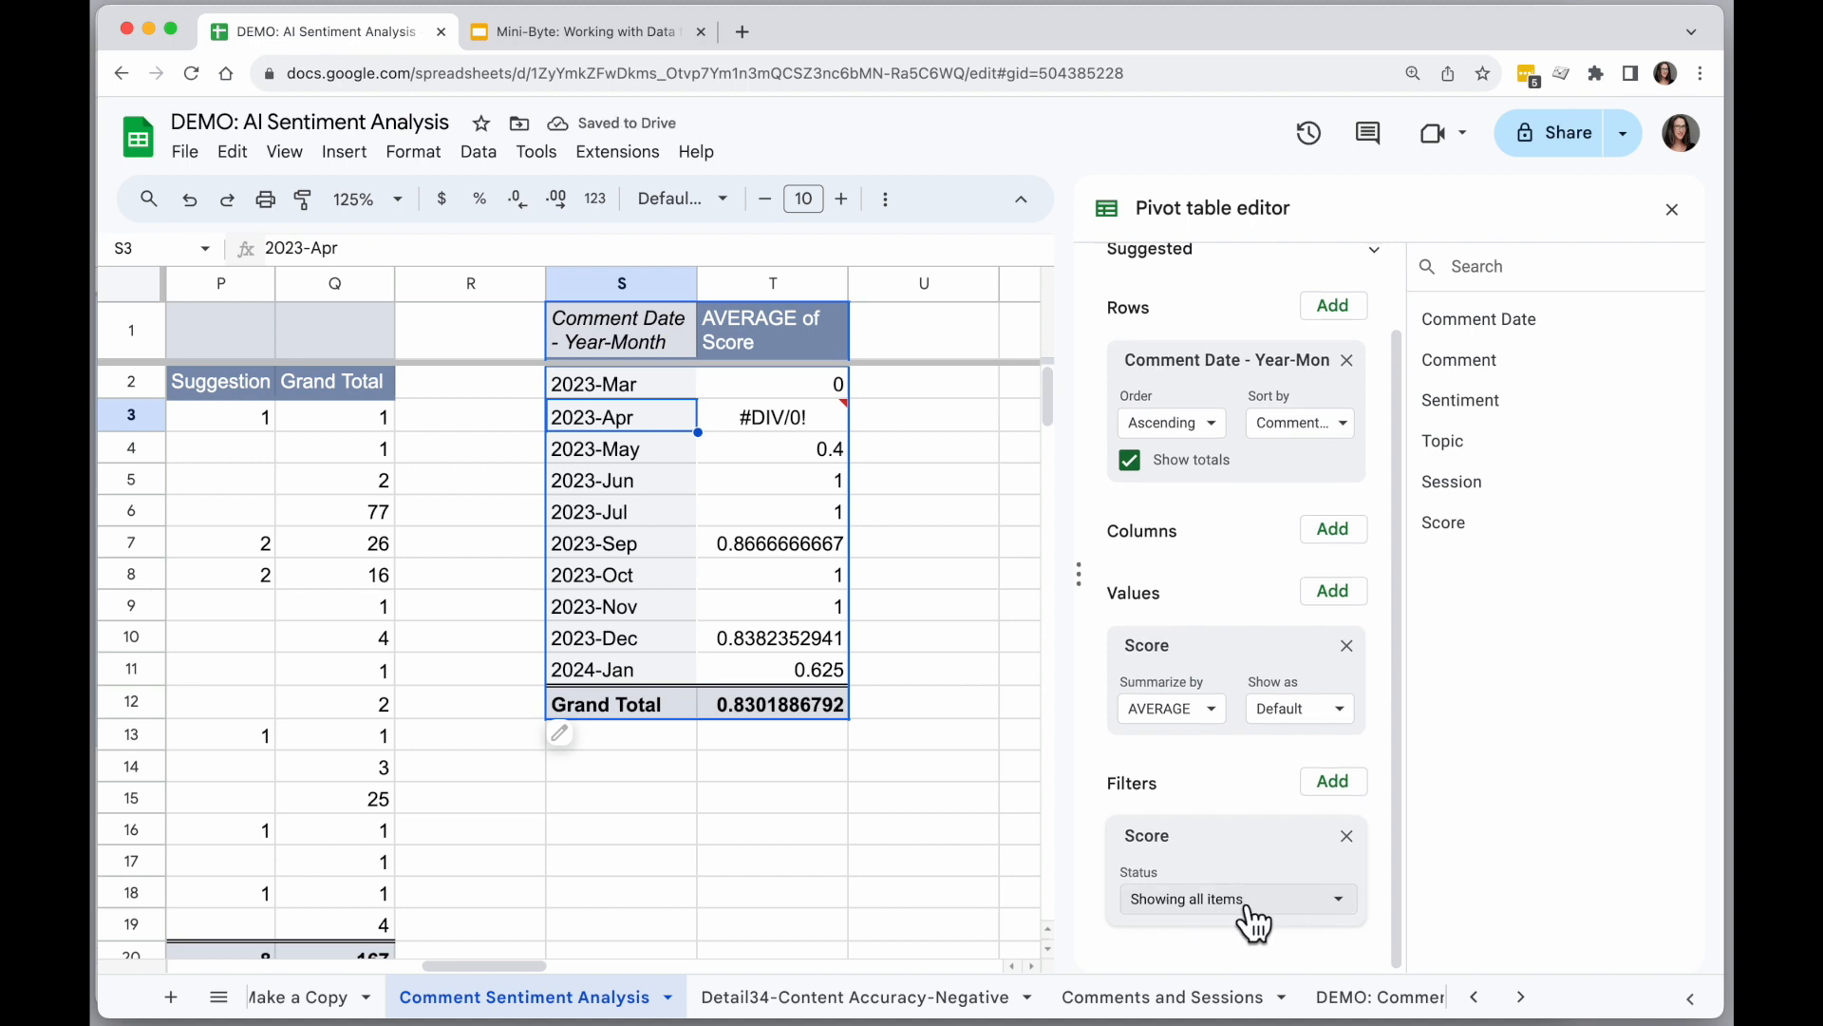
pyautogui.click(1251, 914)
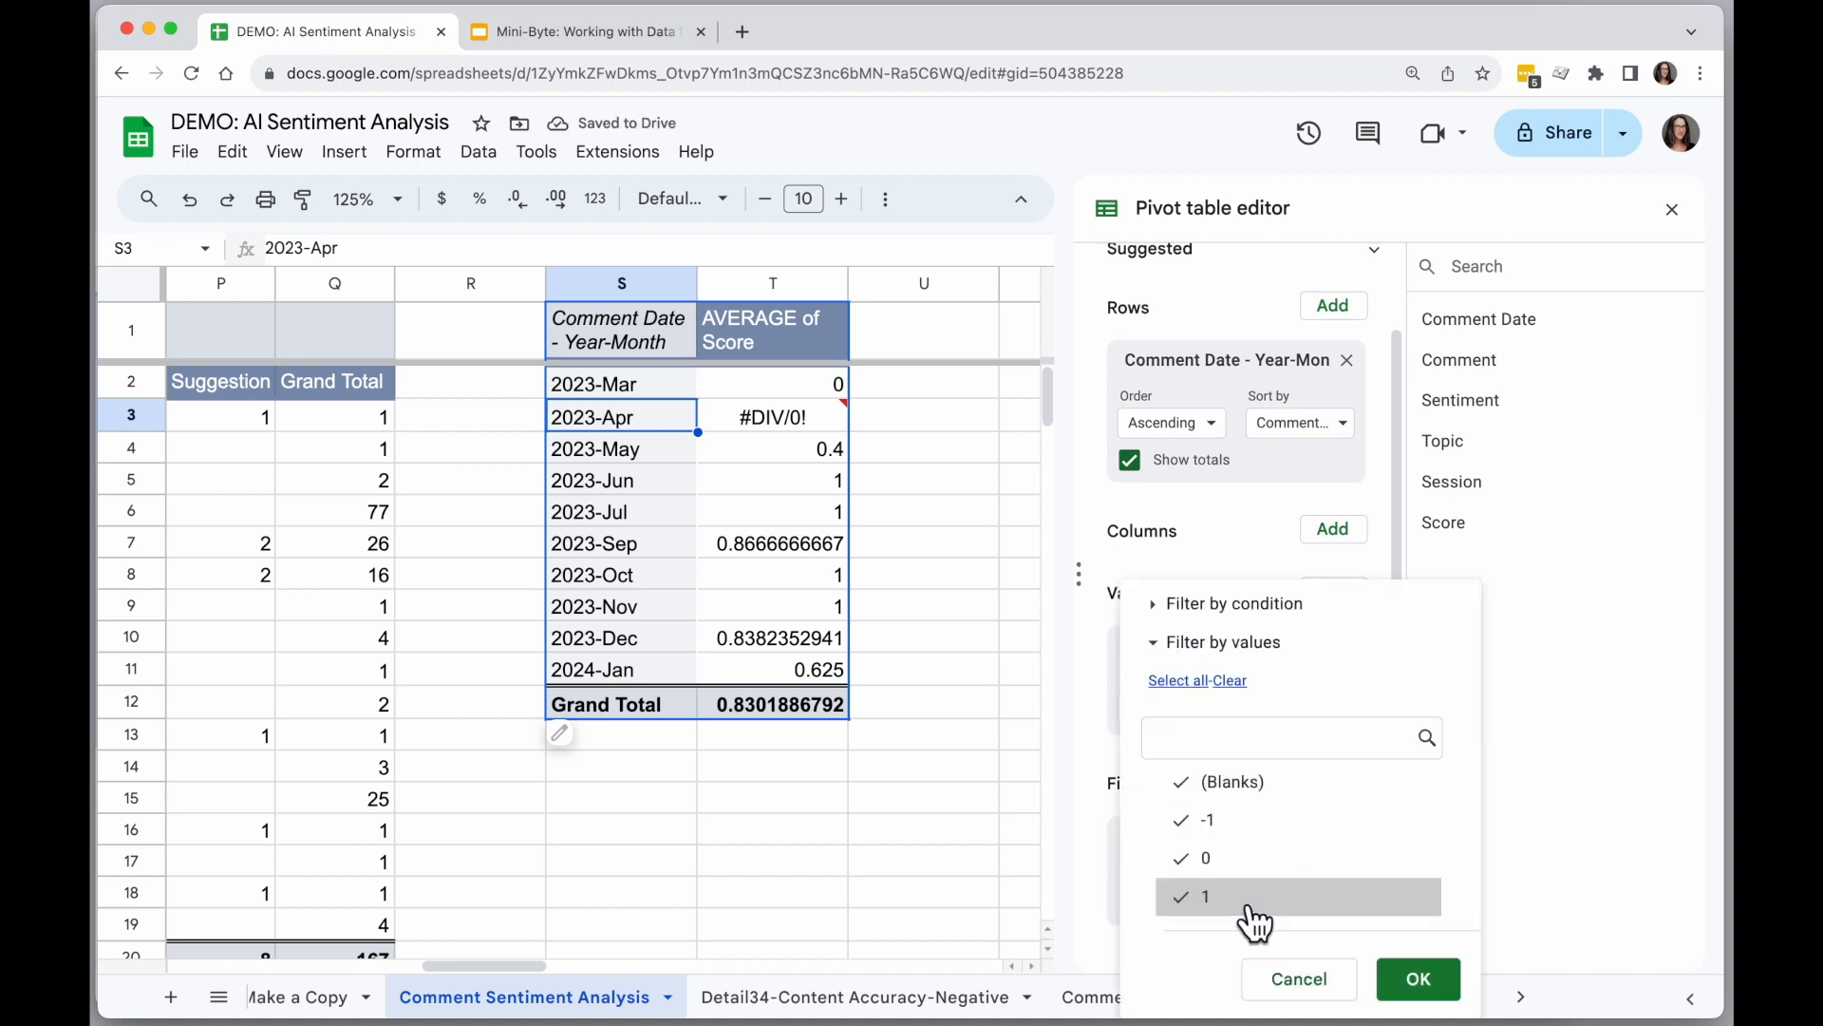
pyautogui.click(1279, 799)
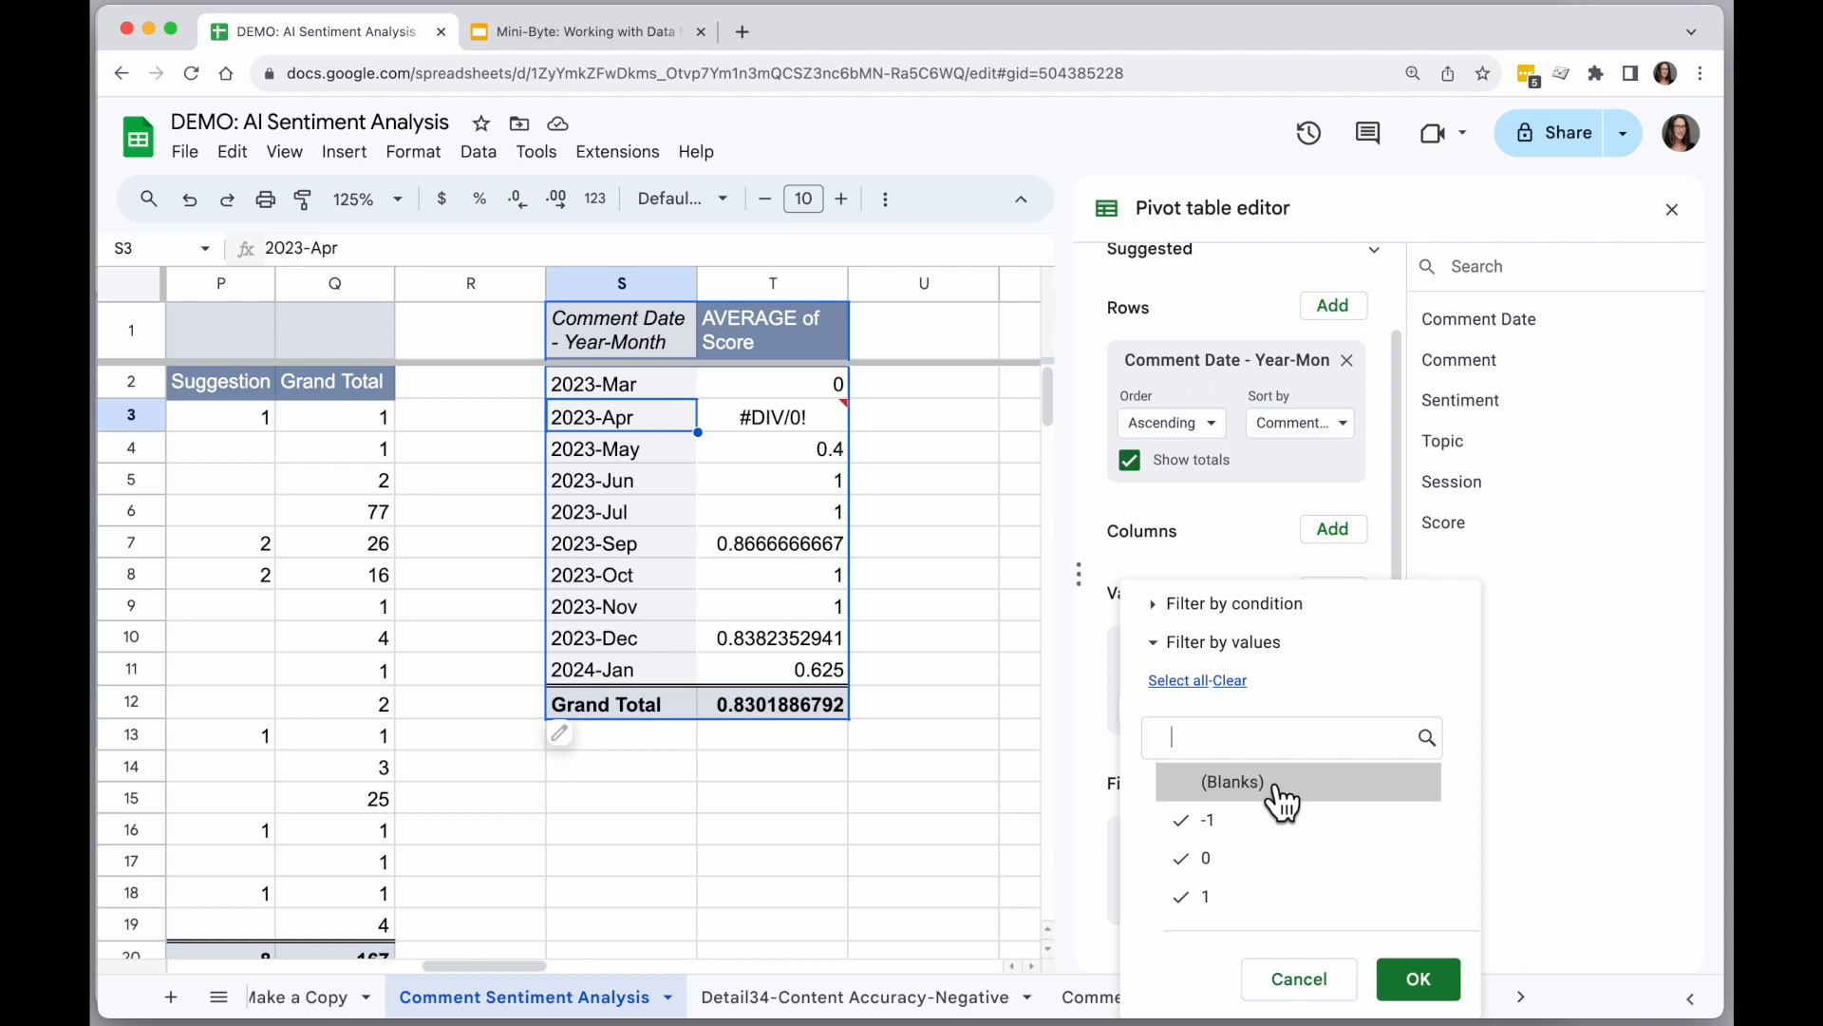
pyautogui.click(1419, 979)
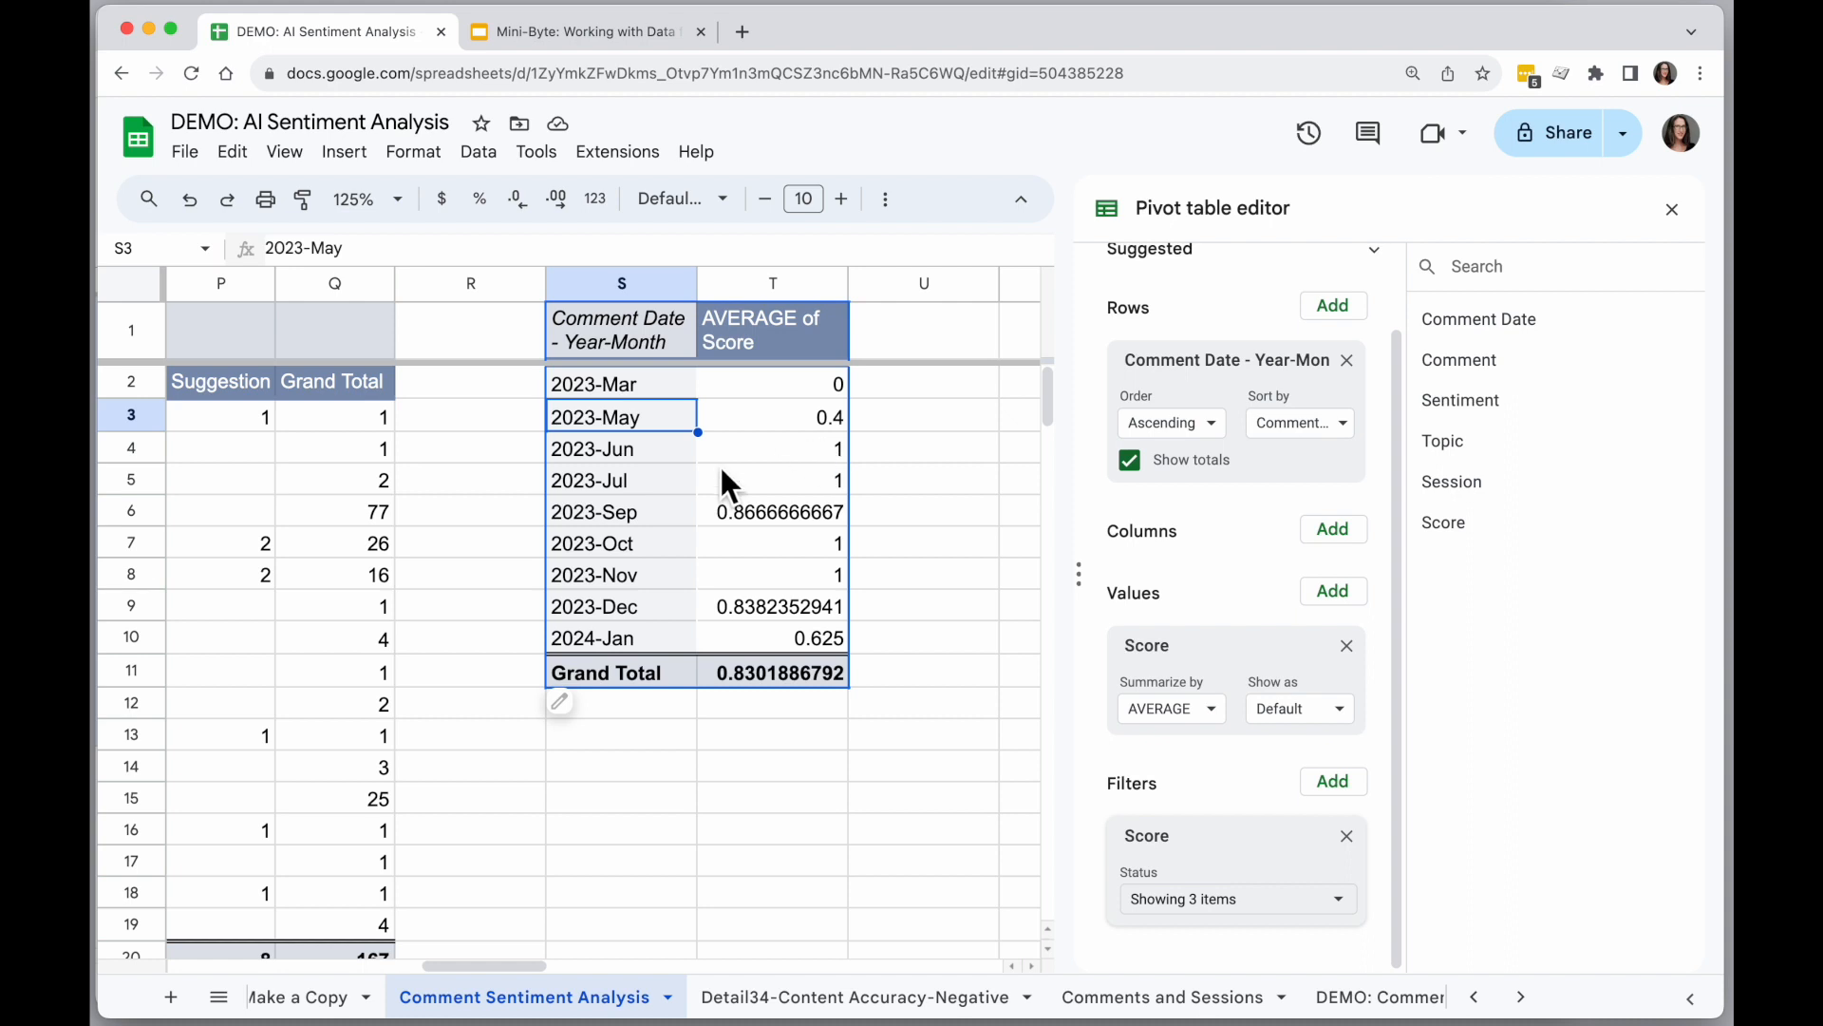
# Insert a chart of the monthly average scores from S1:T10, leaving out the Grand Total row.
pyautogui.moveTo(602, 330); pyautogui.dragTo(772, 636)
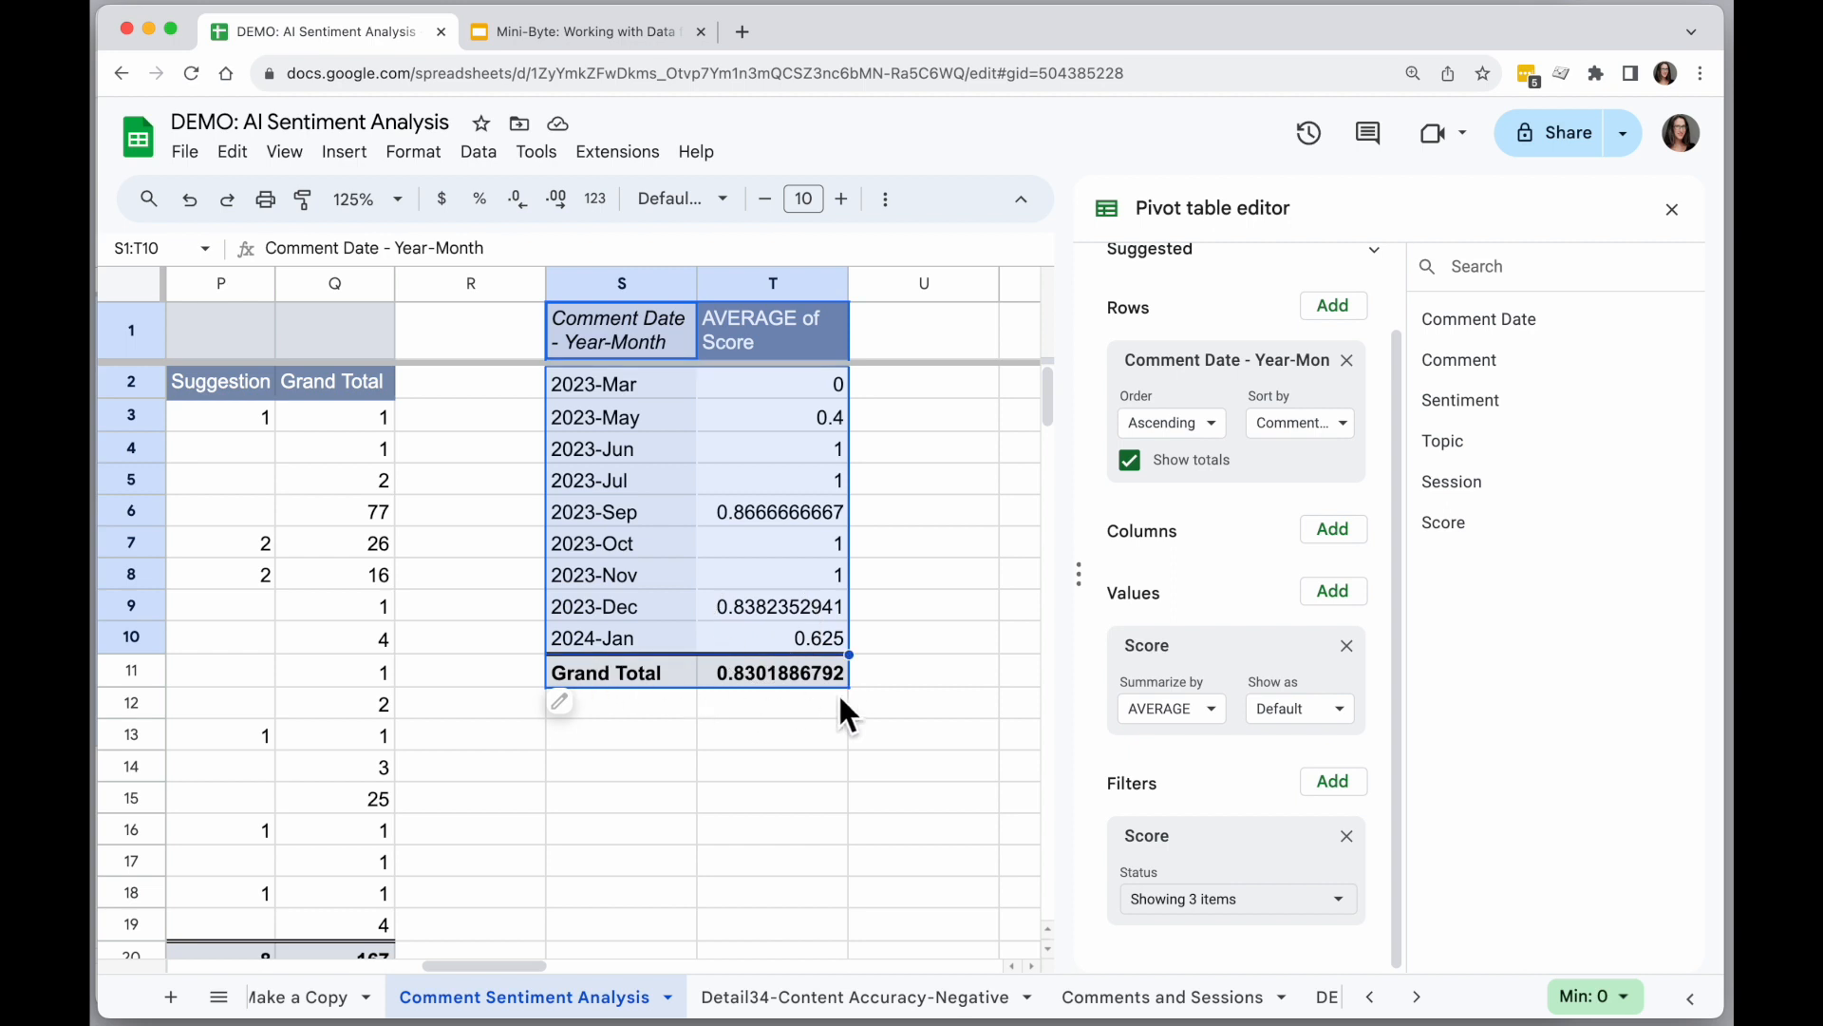
pyautogui.hscroll(2, 838, 756)
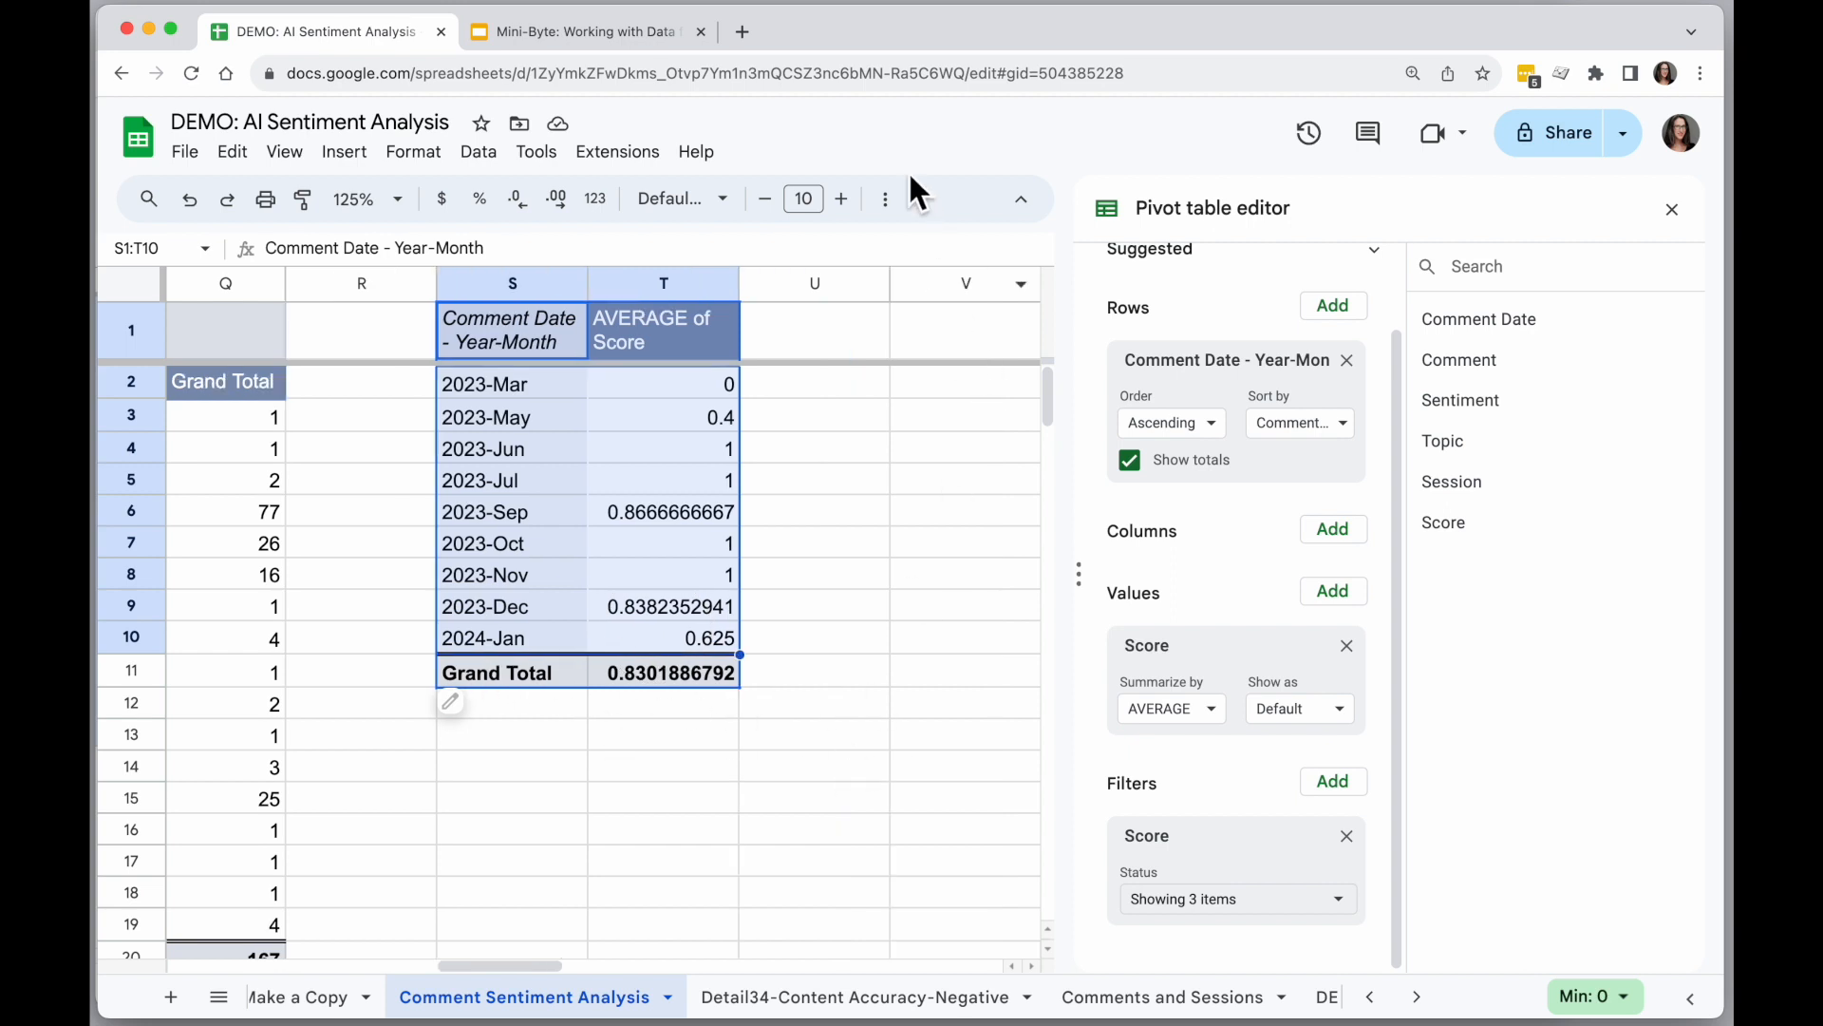
pyautogui.click(346, 154)
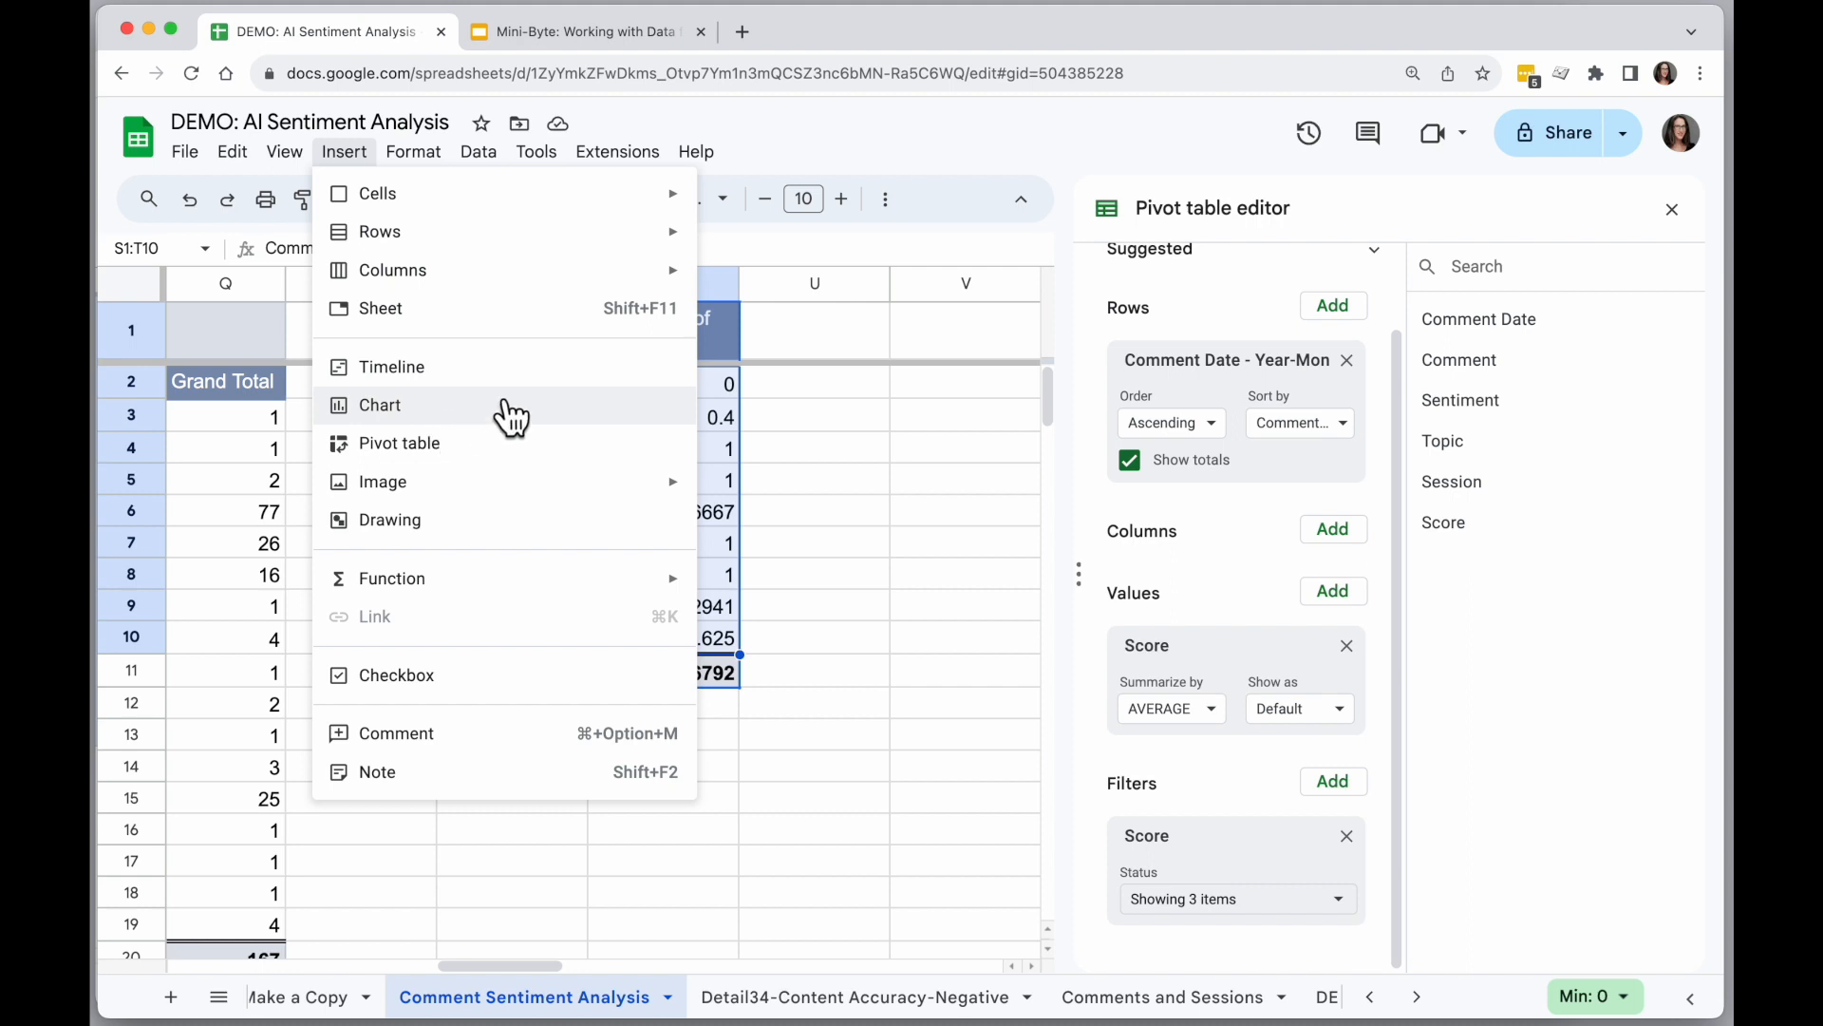
pyautogui.click(1672, 210)
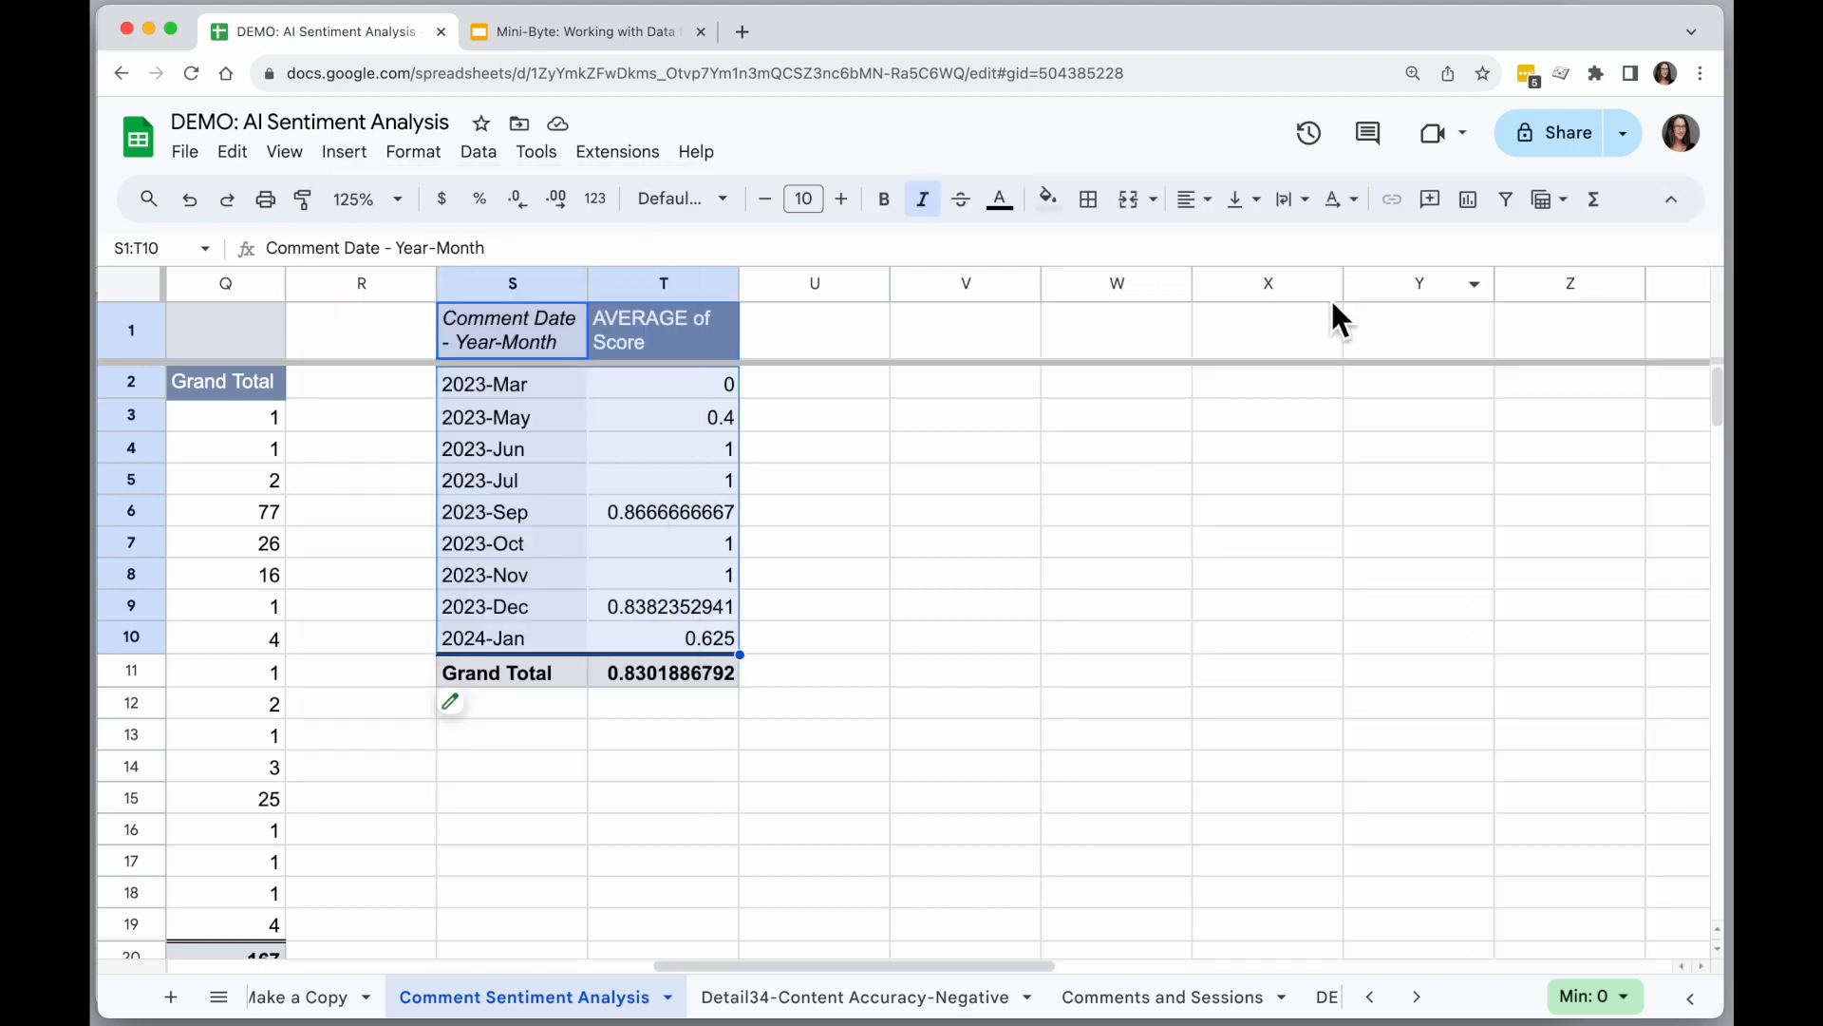
pyautogui.click(1472, 203)
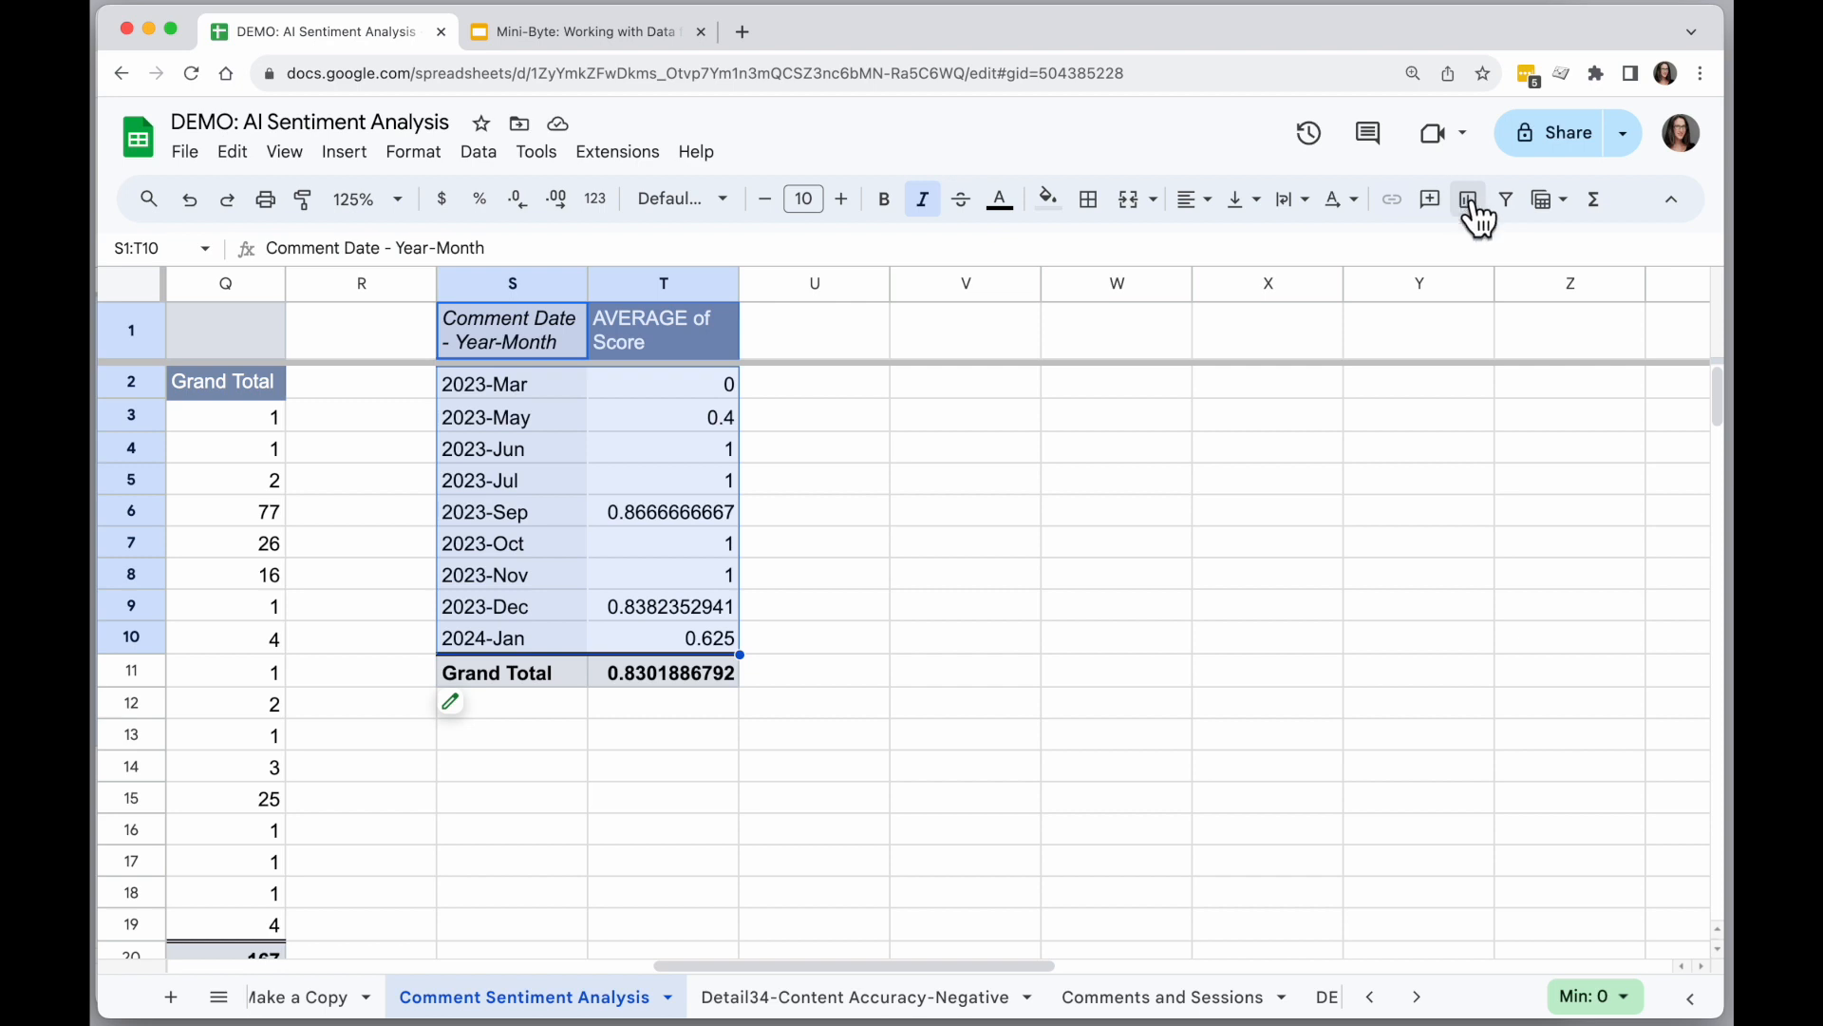
# Move the chart next to the monthly averages and raise the plot area's lower edge to make room for the month labels.
pyautogui.moveTo(374, 397); pyautogui.dragTo(692, 590)
pyautogui.moveTo(974, 646); pyautogui.dragTo(924, 559)
pyautogui.click(967, 750)
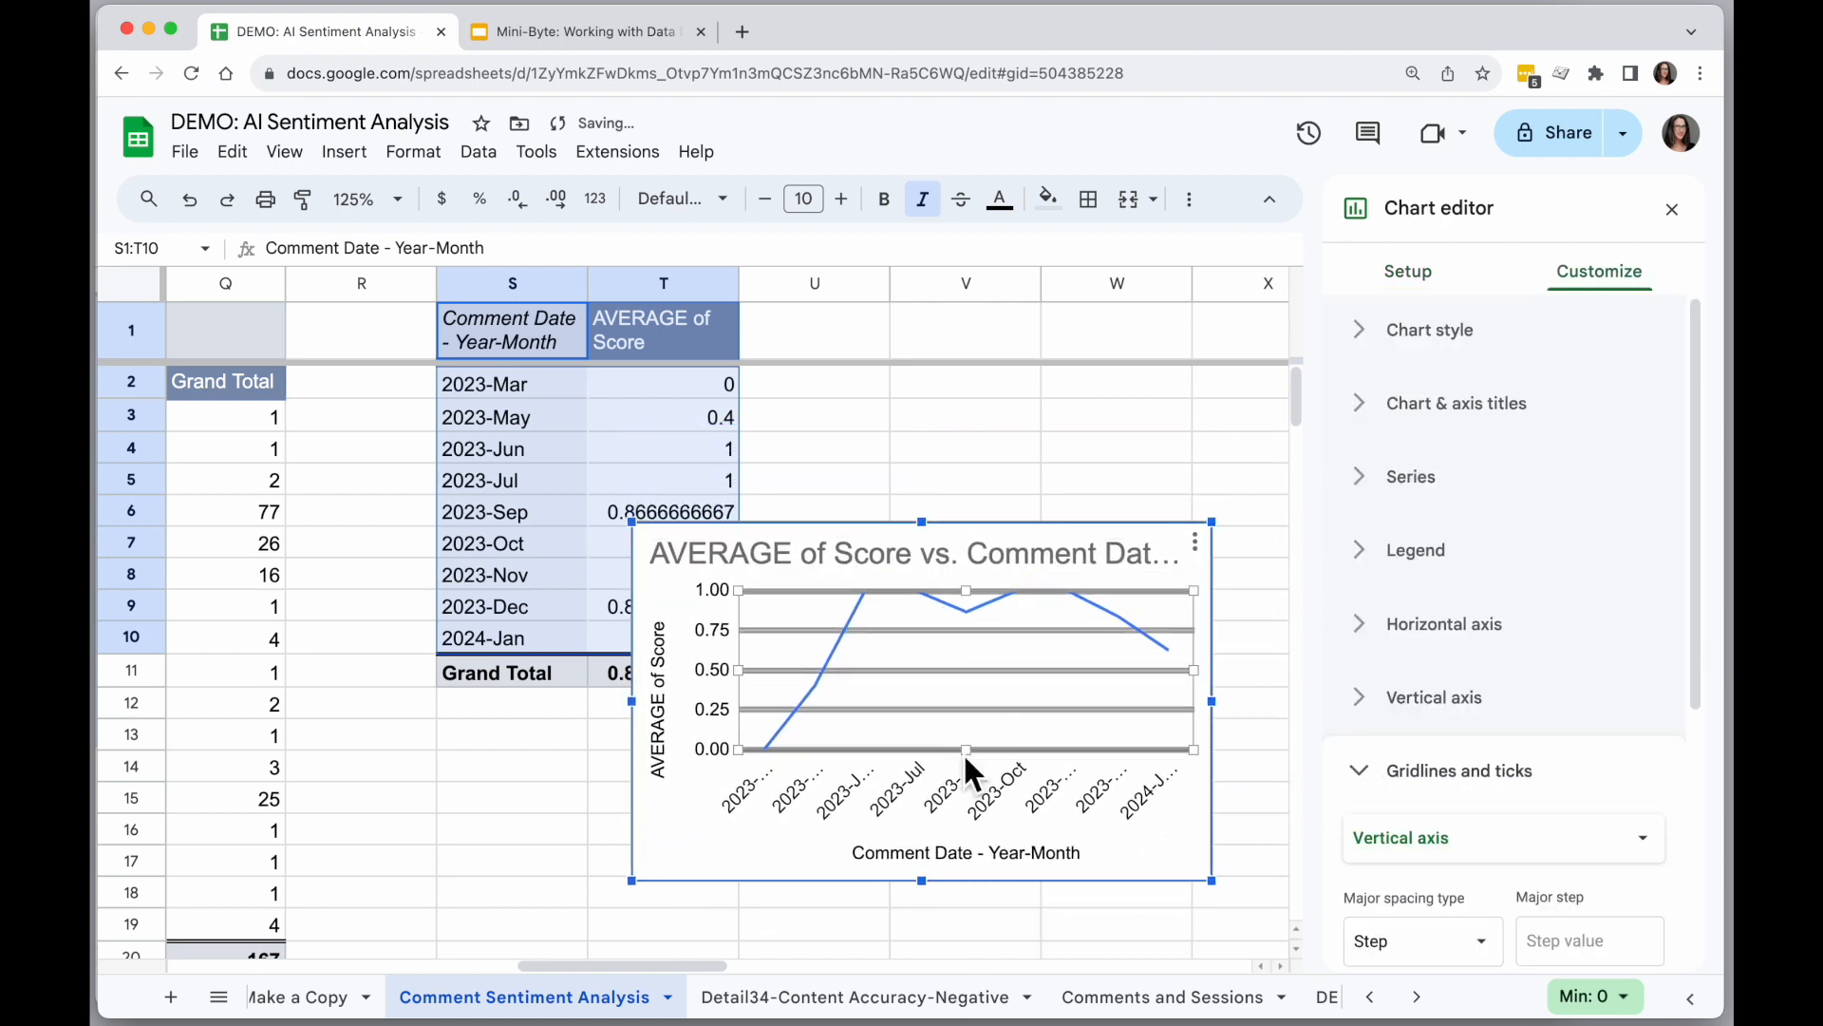
pyautogui.moveTo(967, 748); pyautogui.dragTo(983, 731)
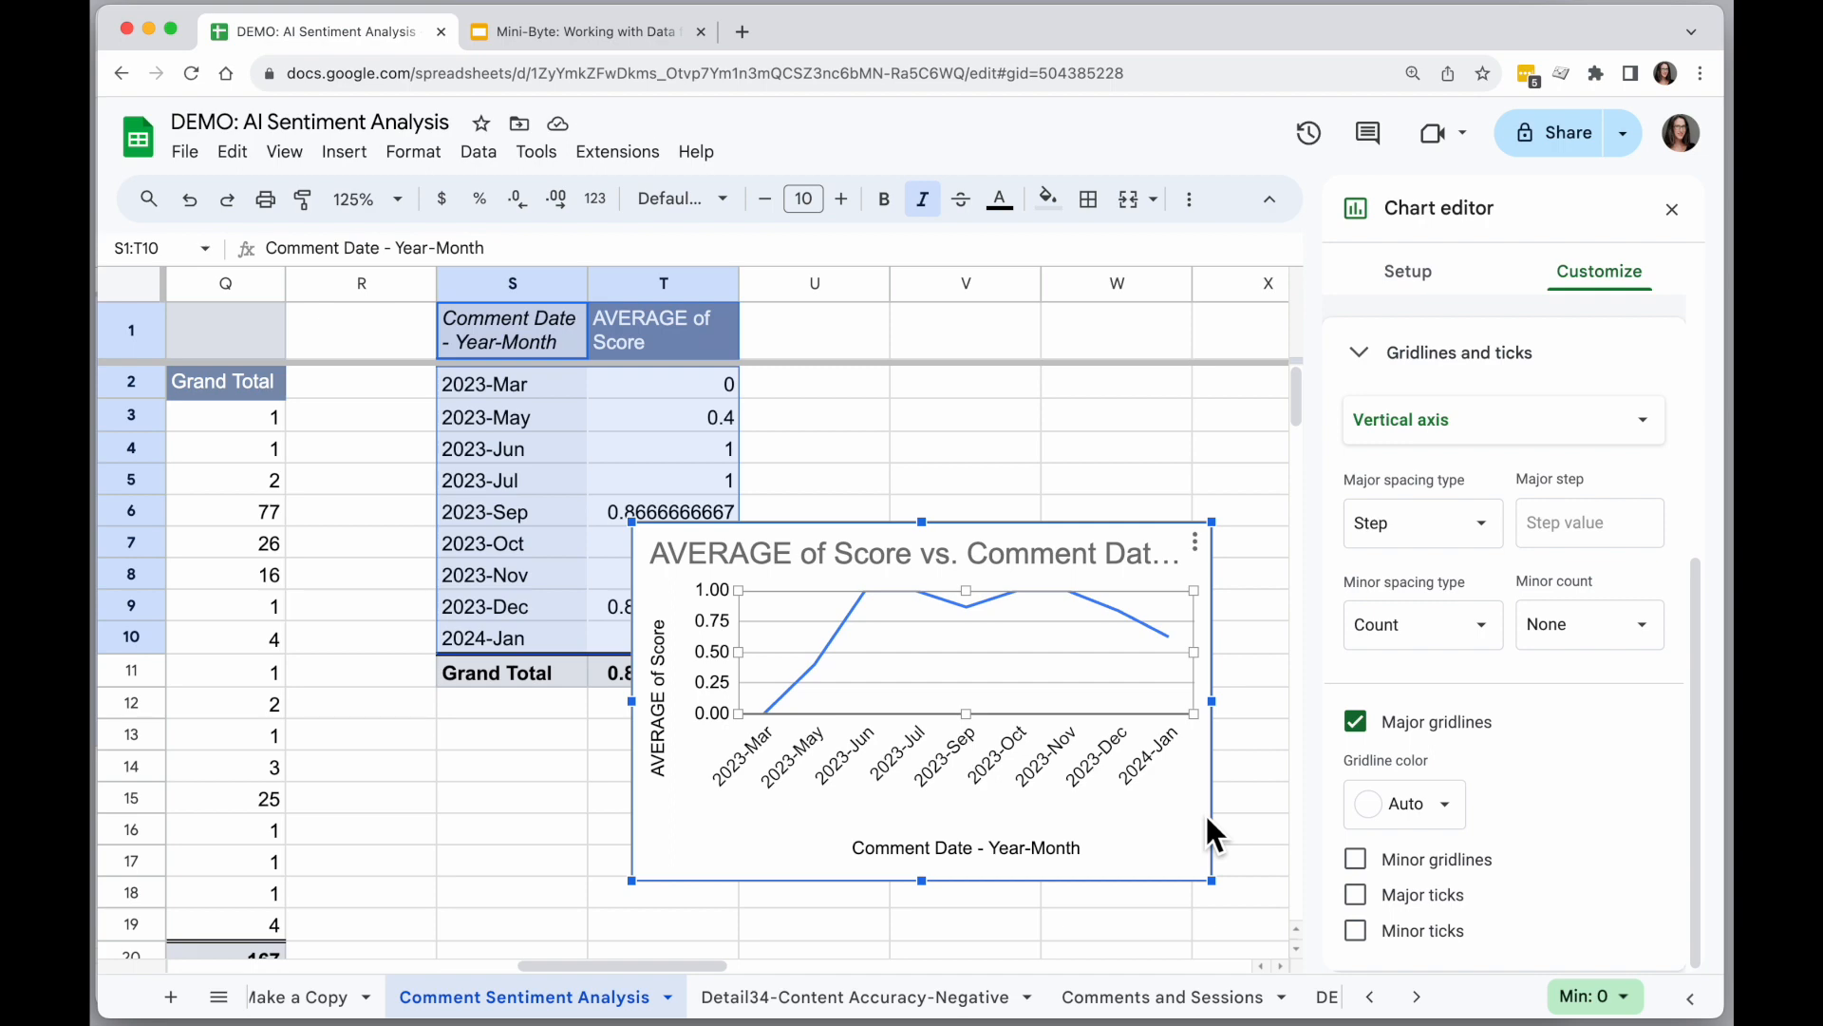
pyautogui.click(560, 767)
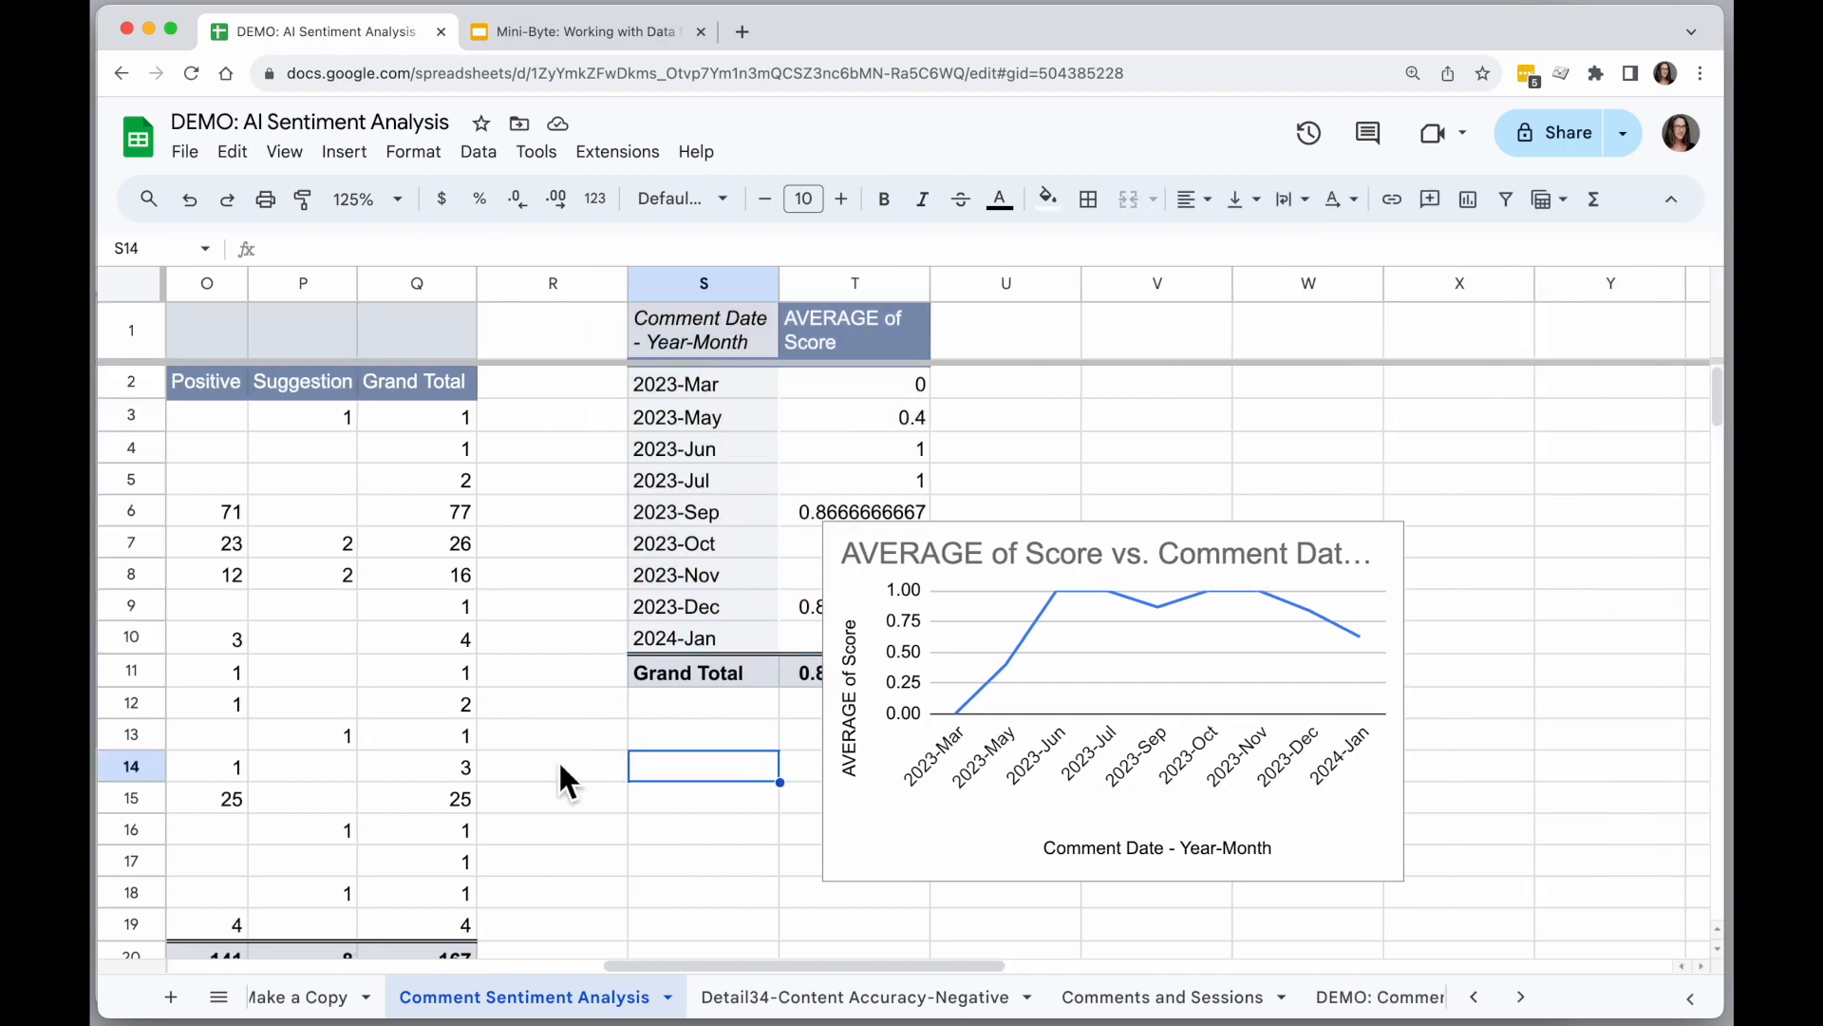
# Review the scored comment data and the topic pivot table, highlighting the Staff row's sentiment counts.
pyautogui.hscroll(-15, 557, 760)
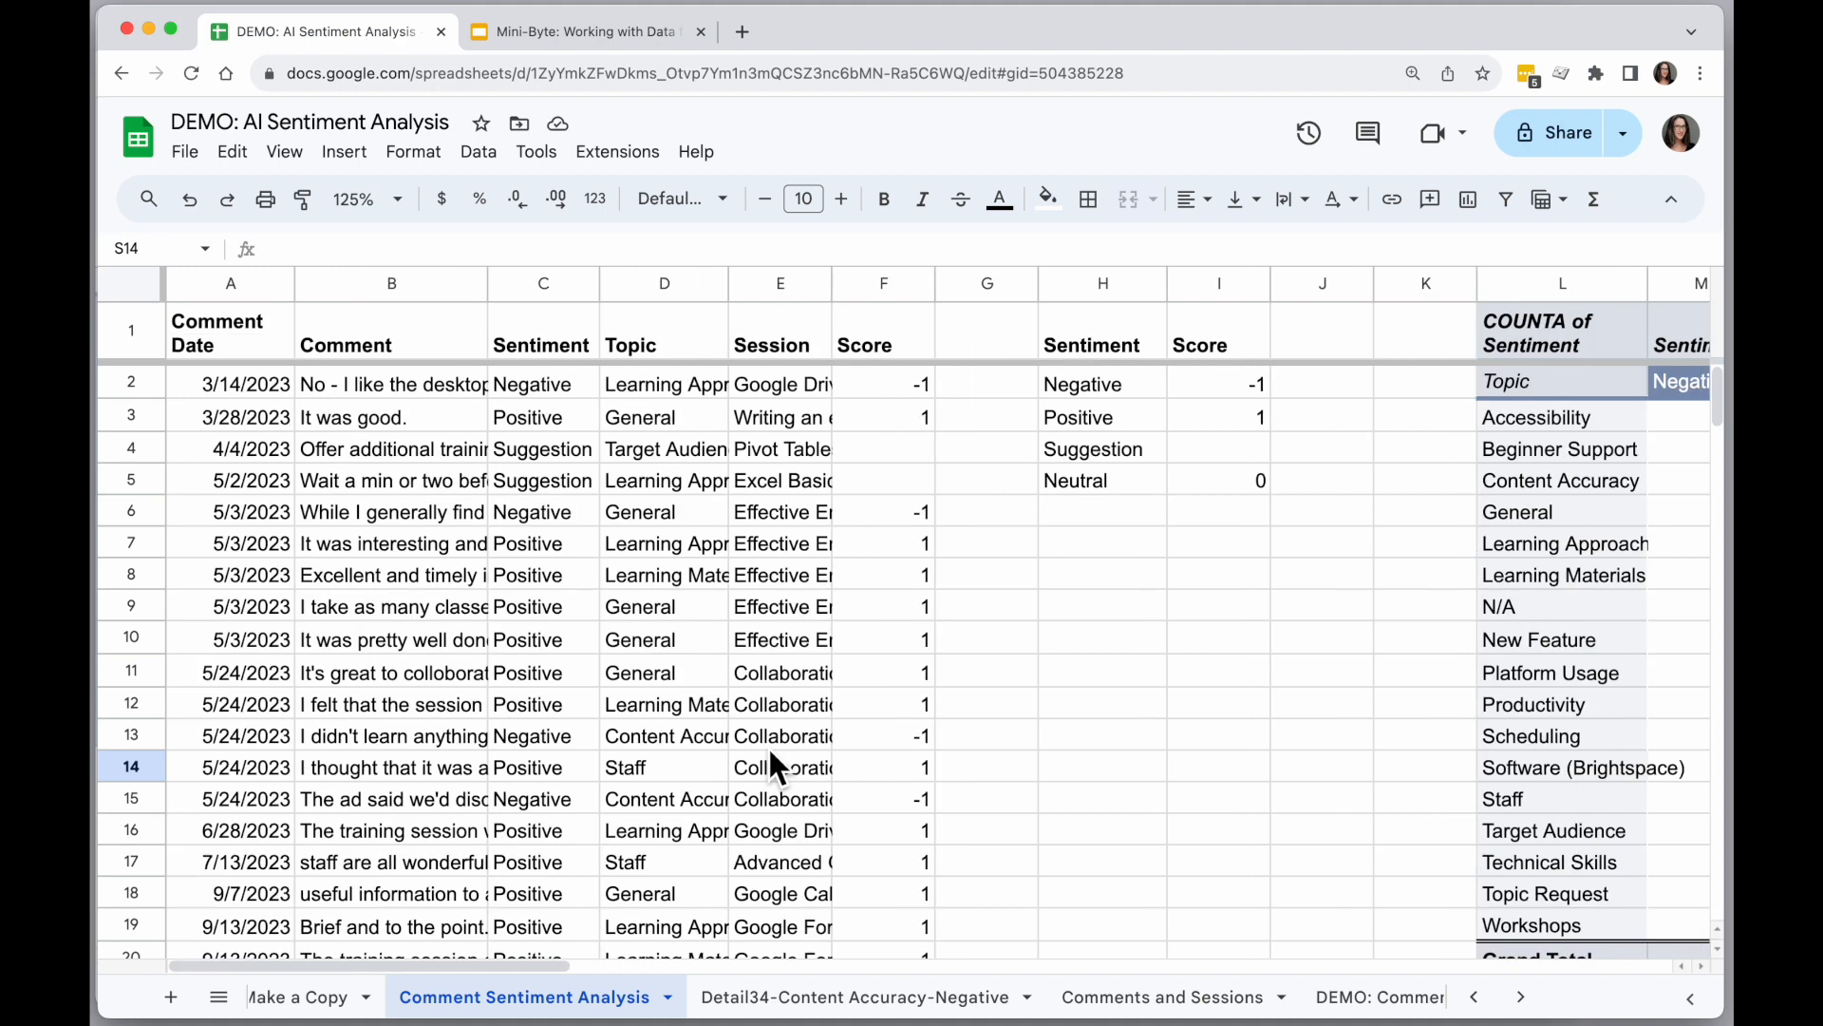
pyautogui.hscroll(4, 827, 703)
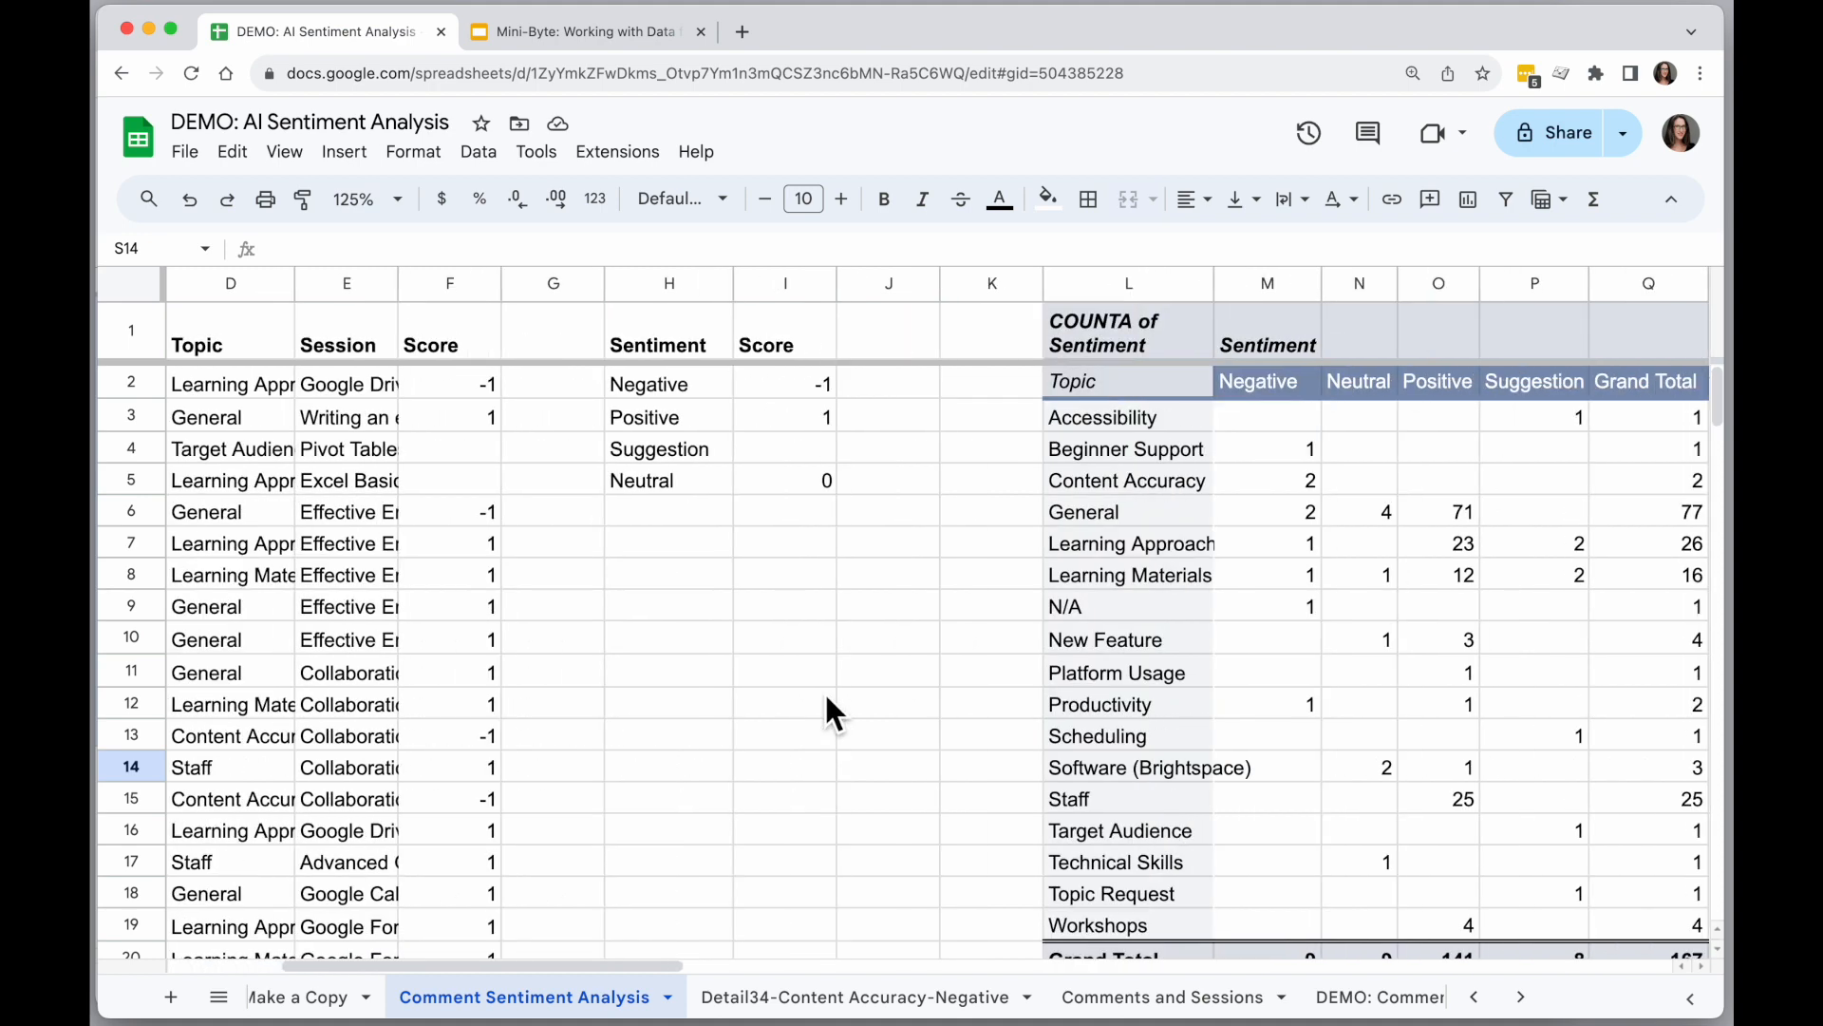
pyautogui.hscroll(3, 1119, 669)
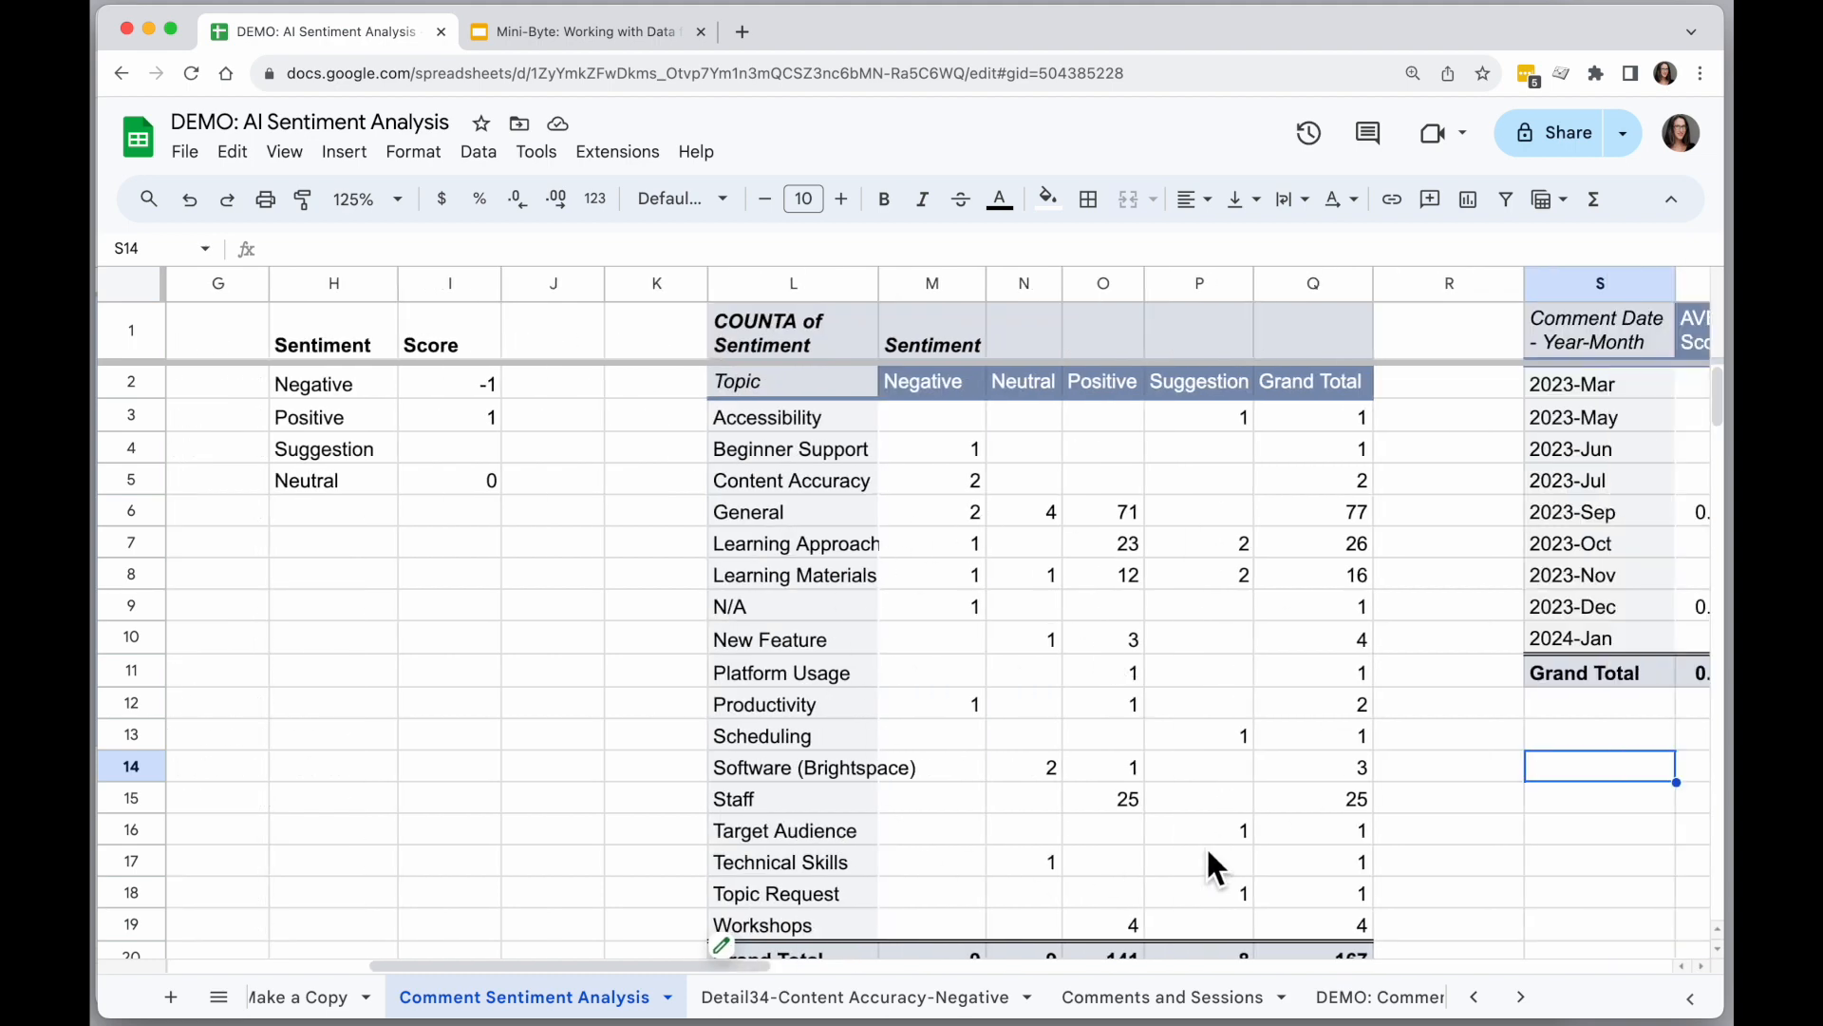
pyautogui.moveTo(772, 799); pyautogui.dragTo(1329, 799)
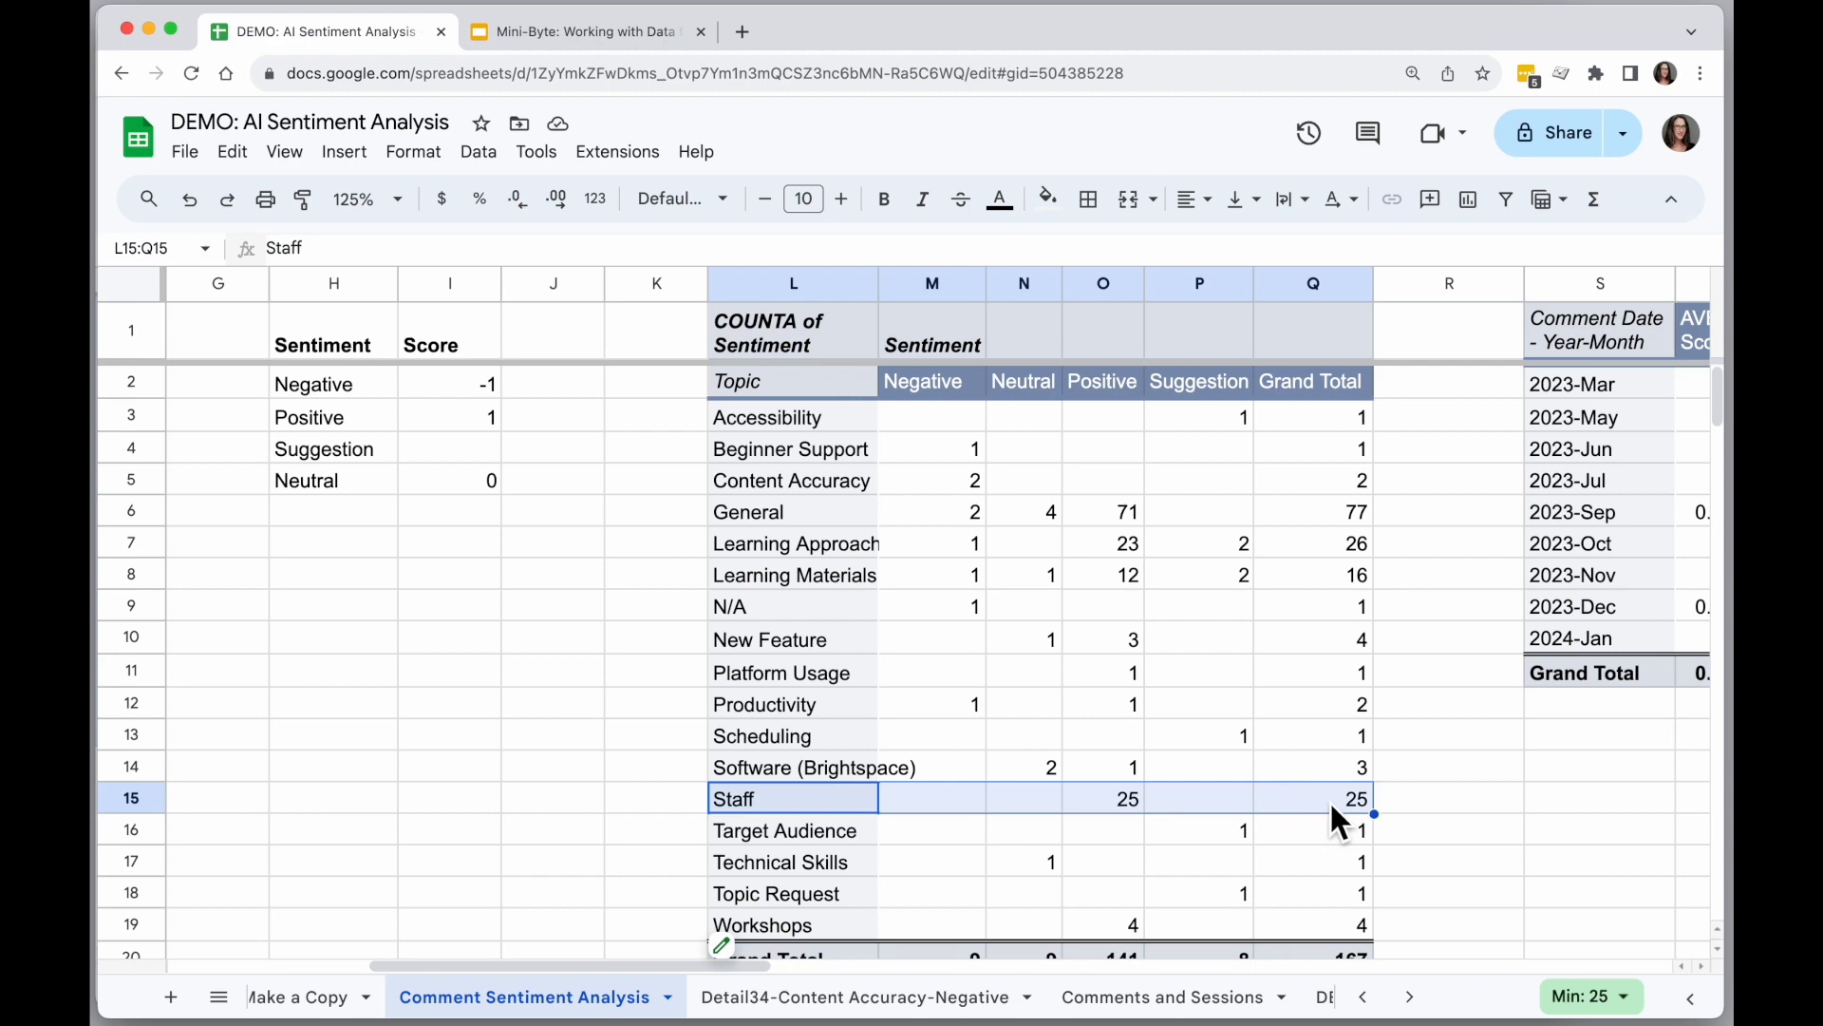
pyautogui.hscroll(-3, 710, 604)
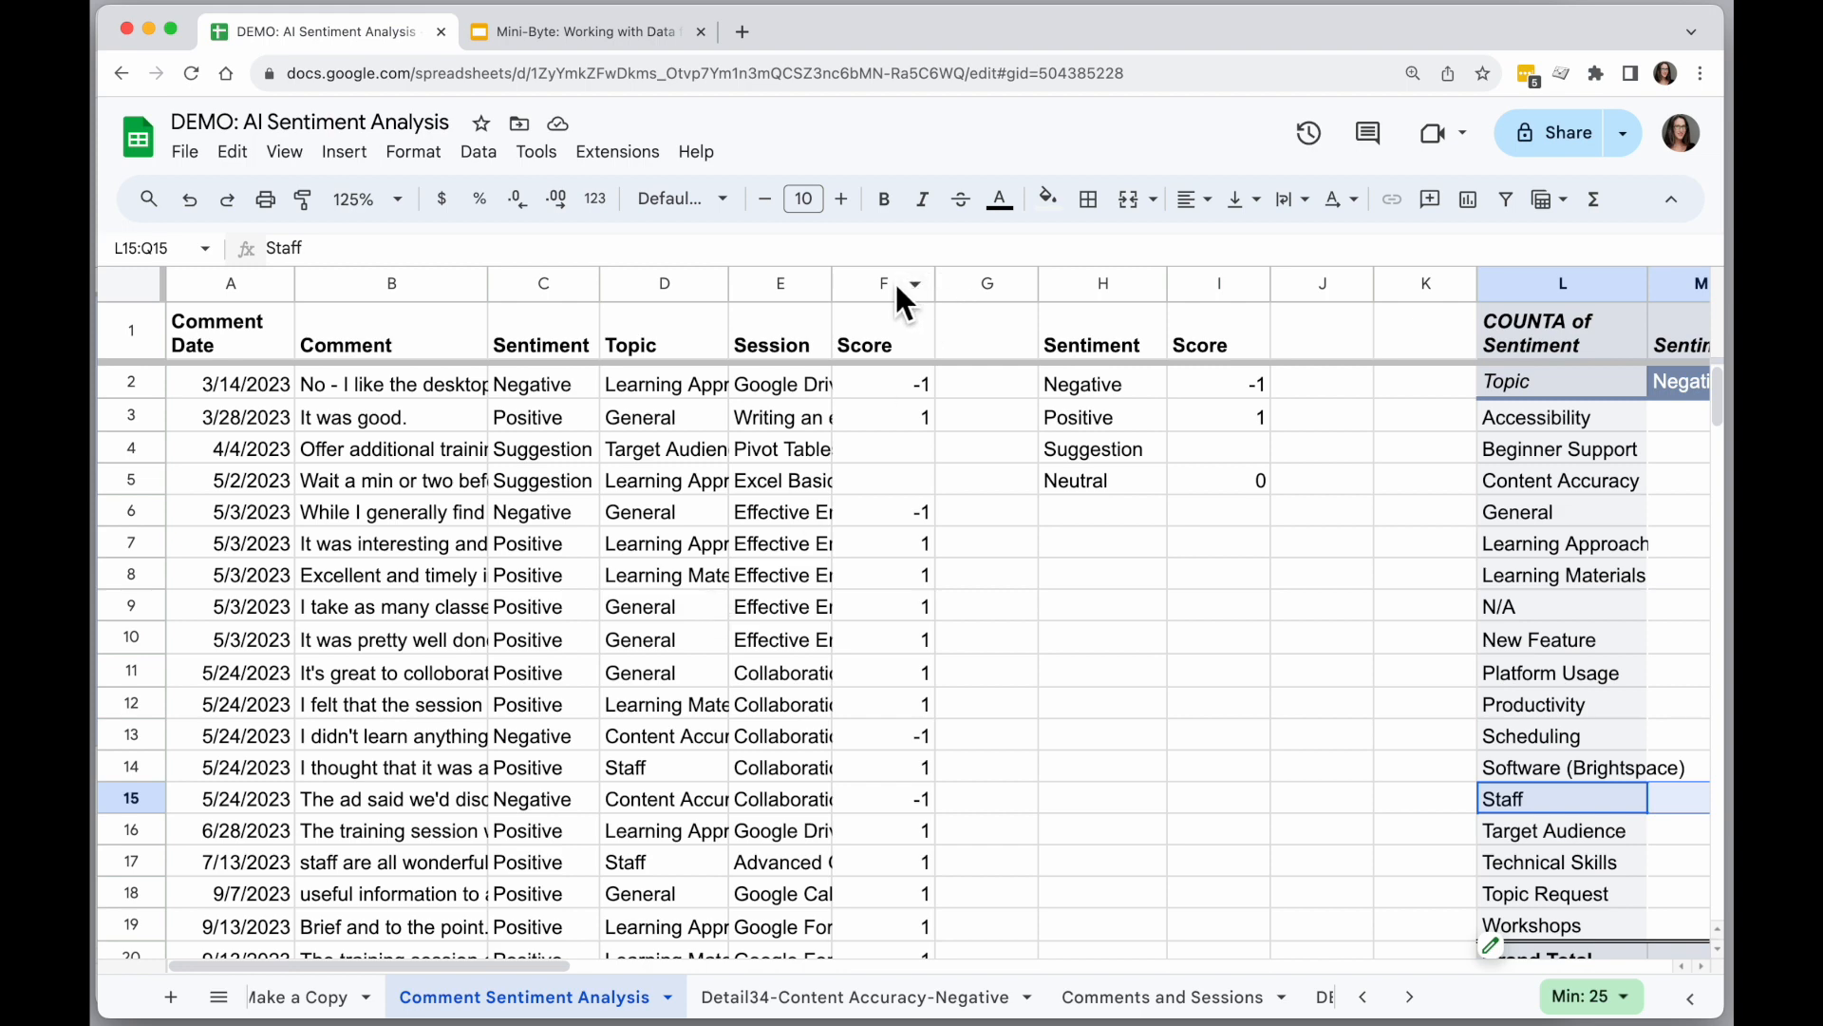
# Drill down into the comments behind the General topic's Negative count in the topic pivot table.
pyautogui.hscroll(3, 946, 462)
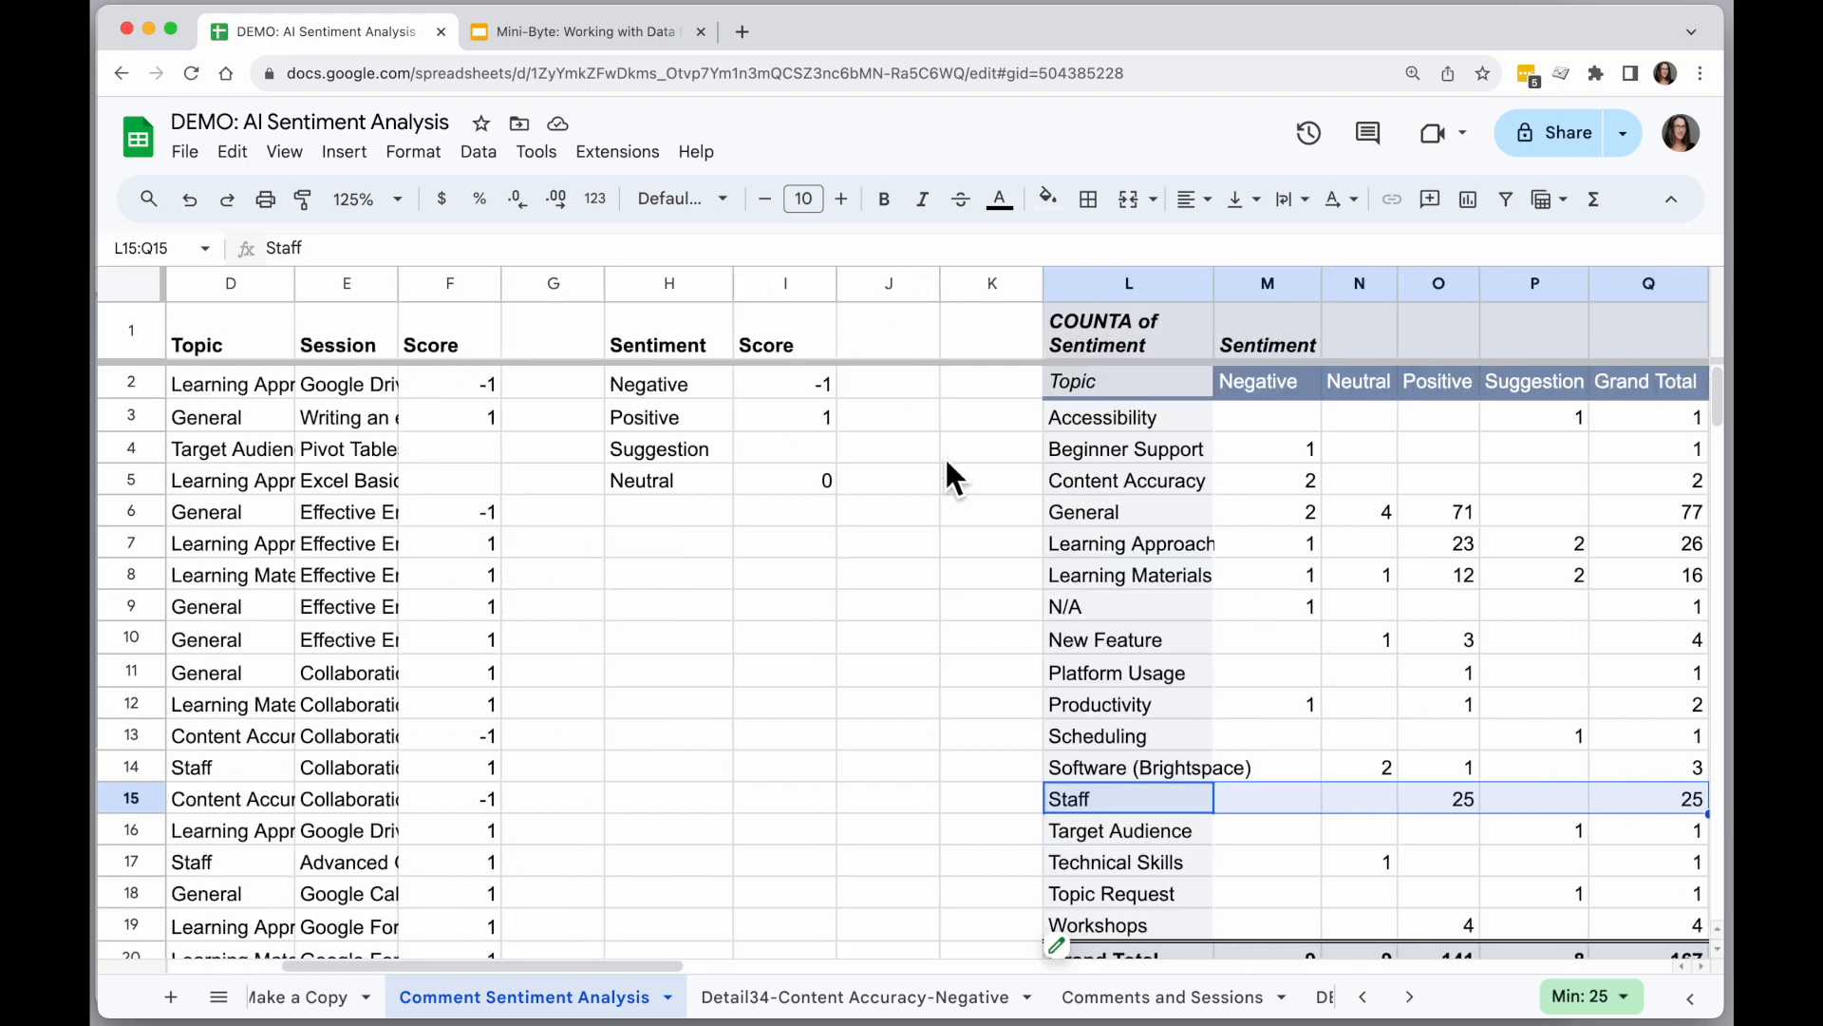
pyautogui.doubleClick(1290, 516)
pyautogui.click(473, 897)
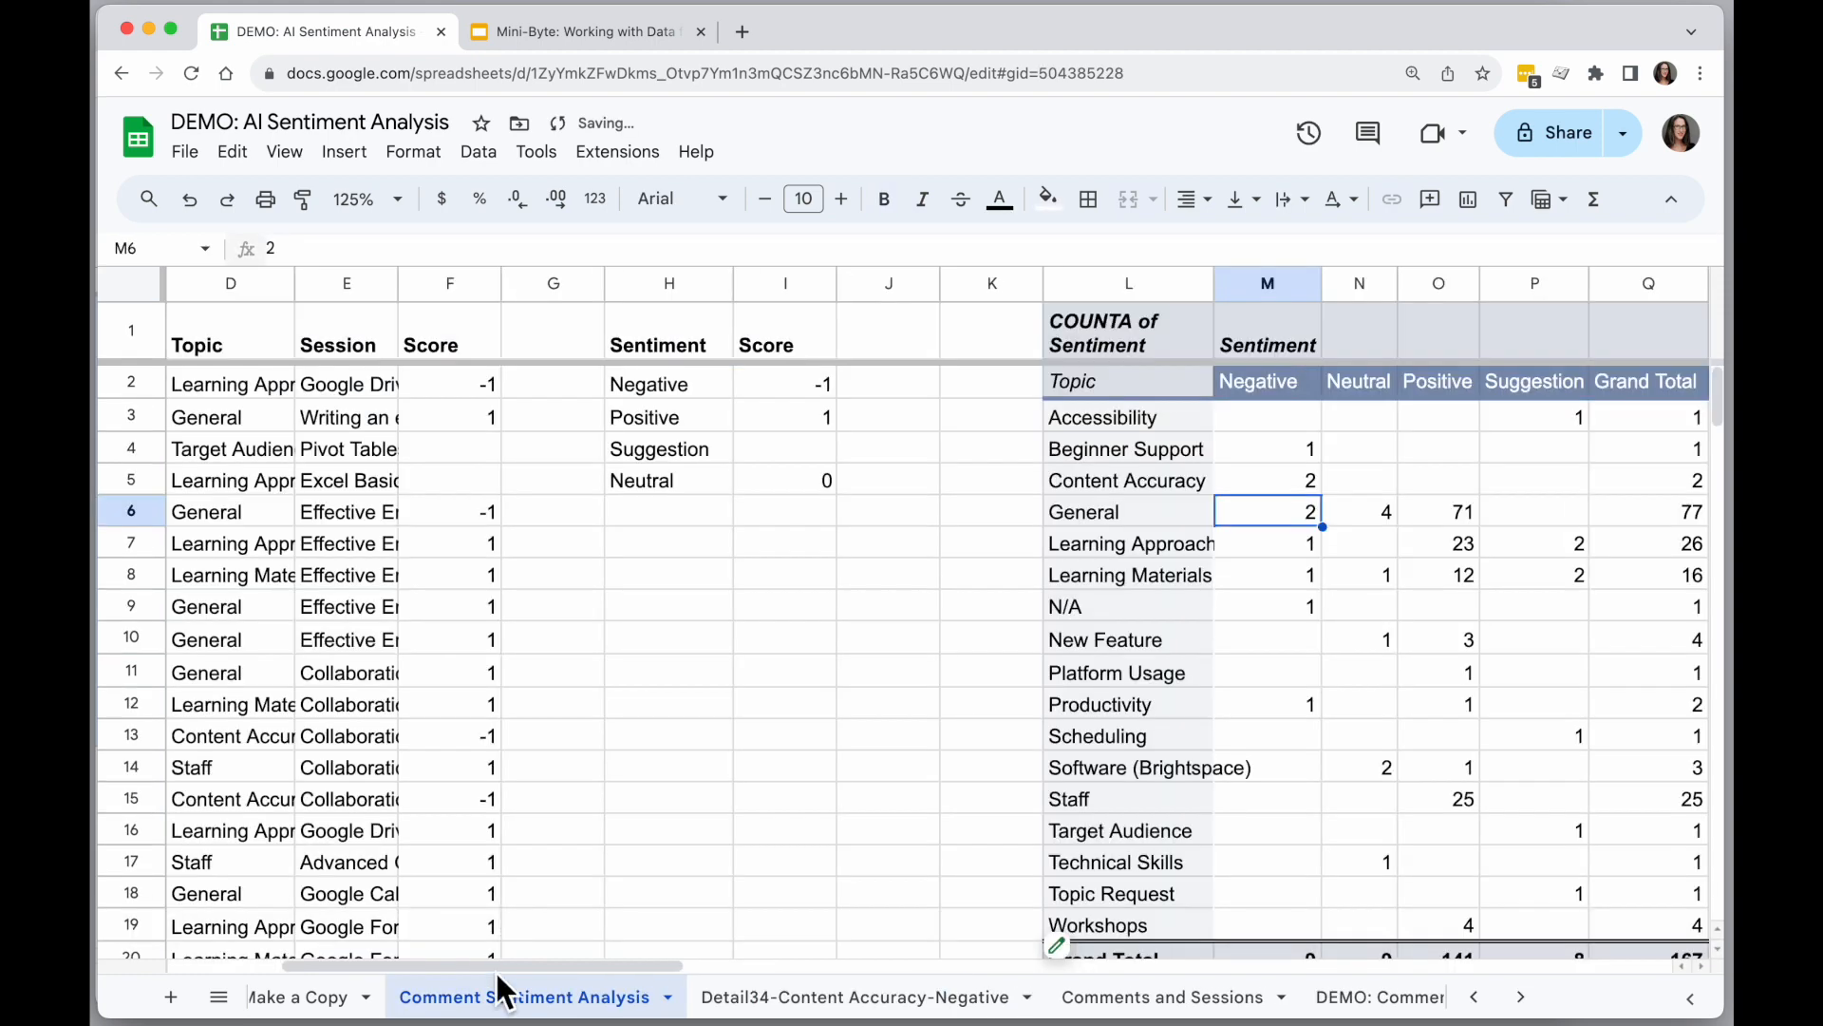